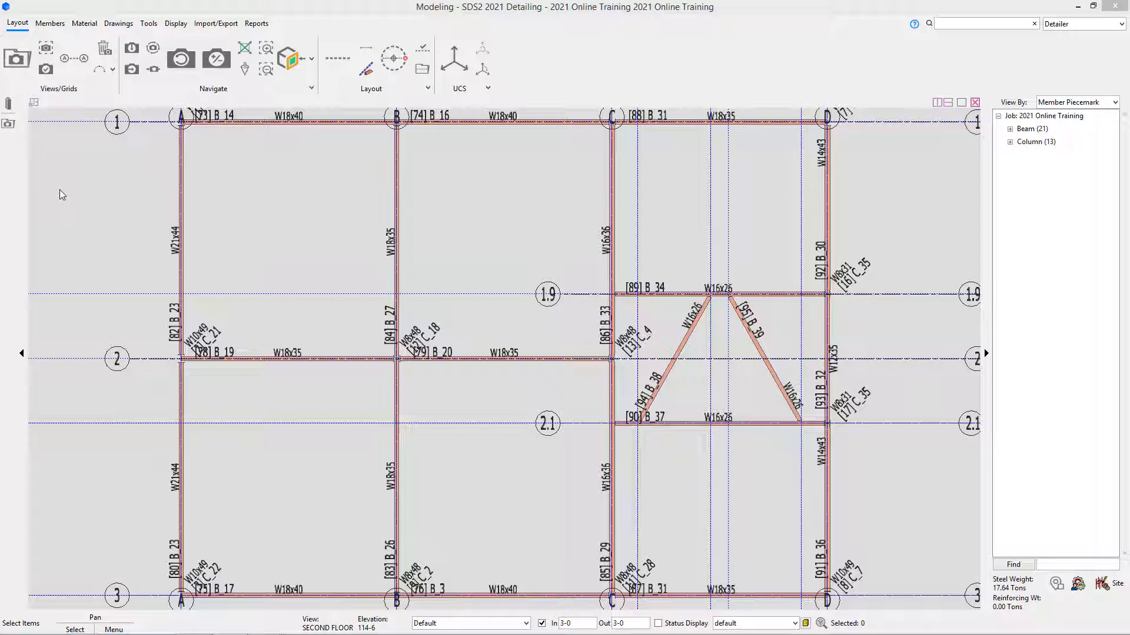
Step: Open the ROOF FRAMING PLAN erection view
click(19, 66)
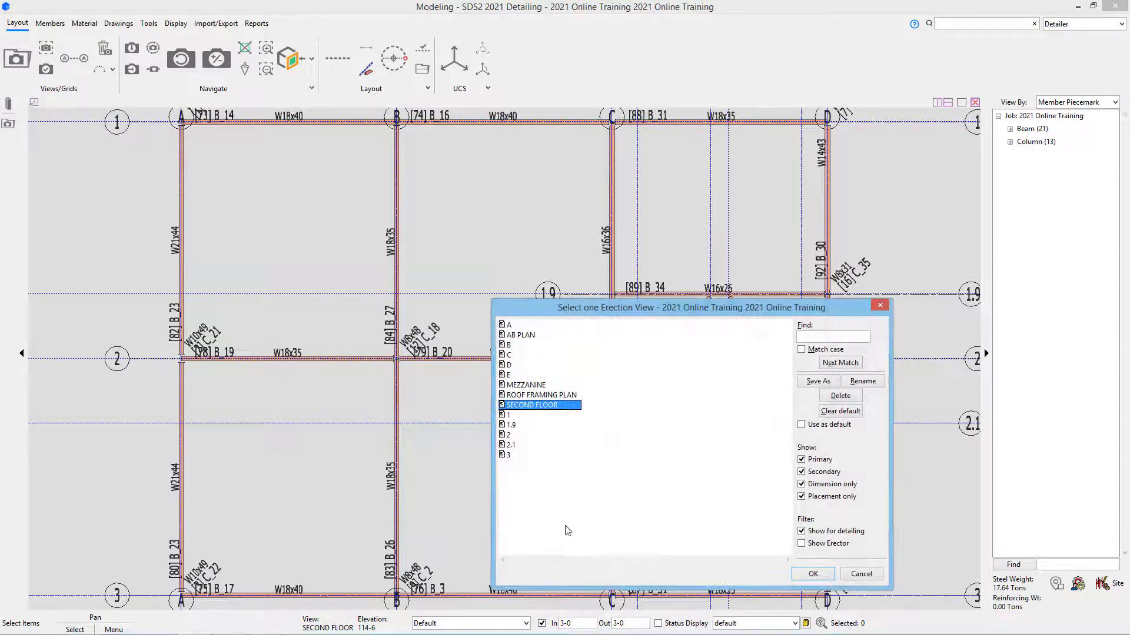
click(540, 395)
click(812, 575)
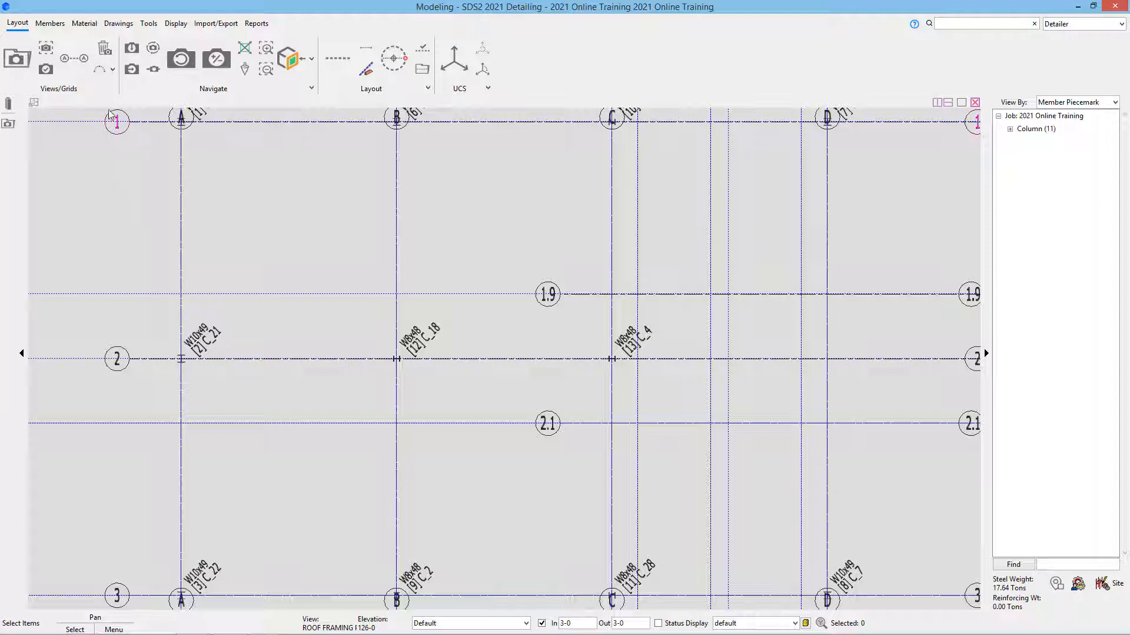
Step: Add a W21x44 beam along grid A from grid 2 to grid 1
click(49, 23)
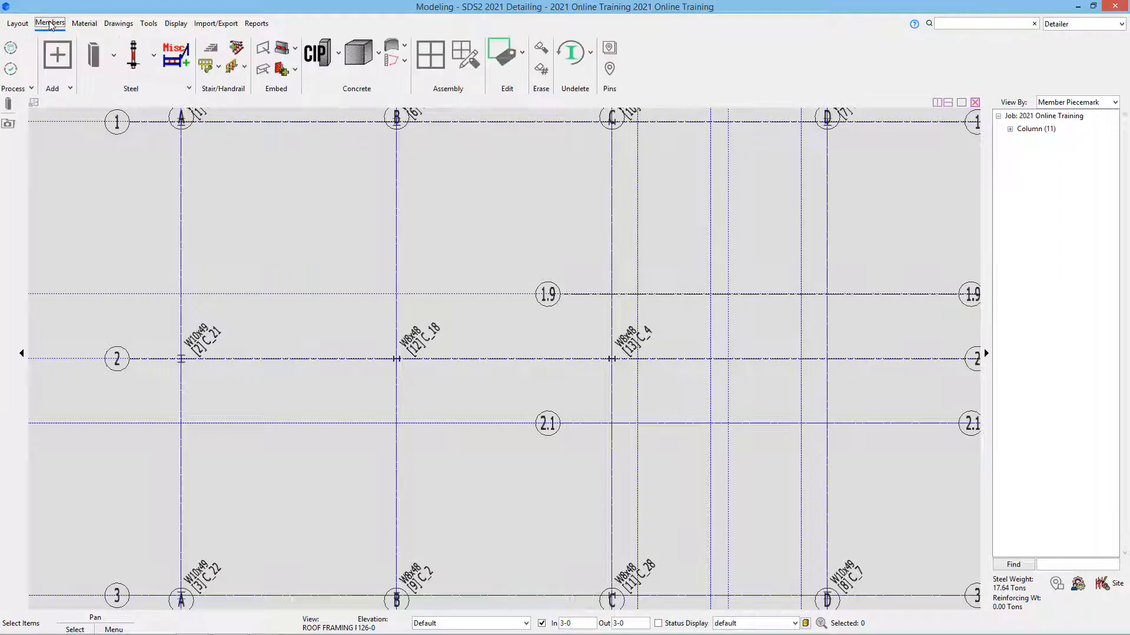
click(17, 23)
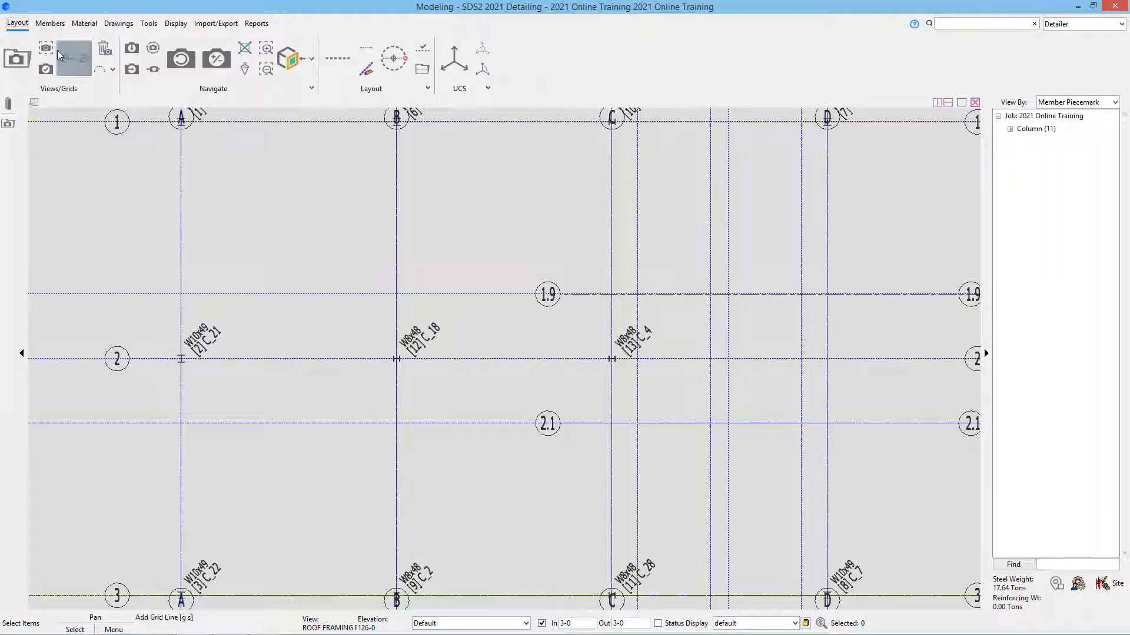
click(49, 23)
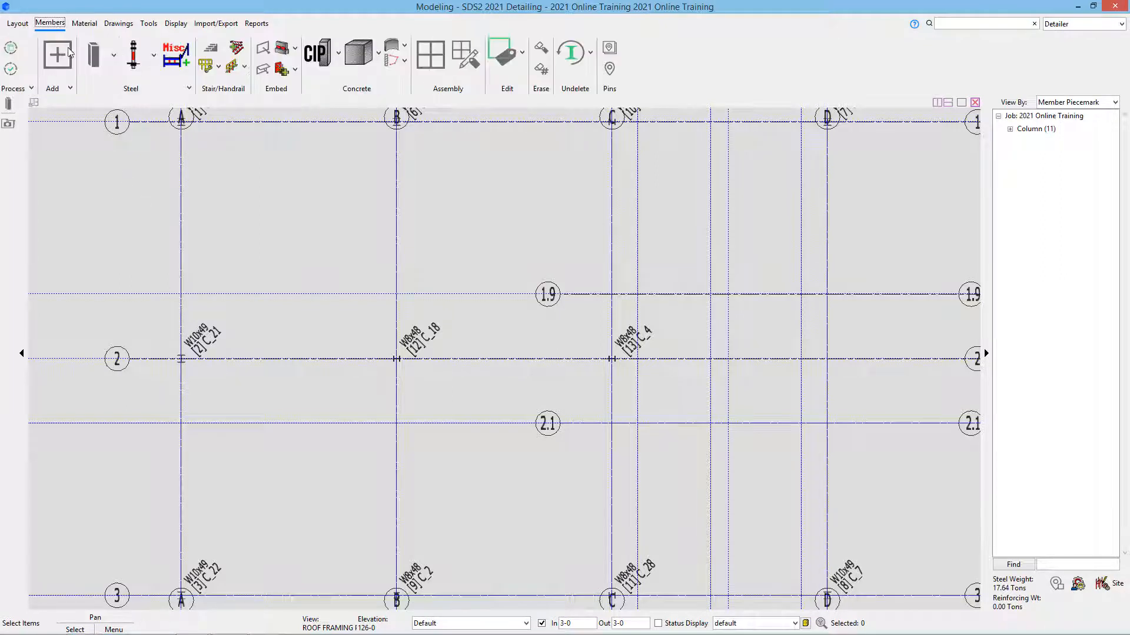
click(115, 70)
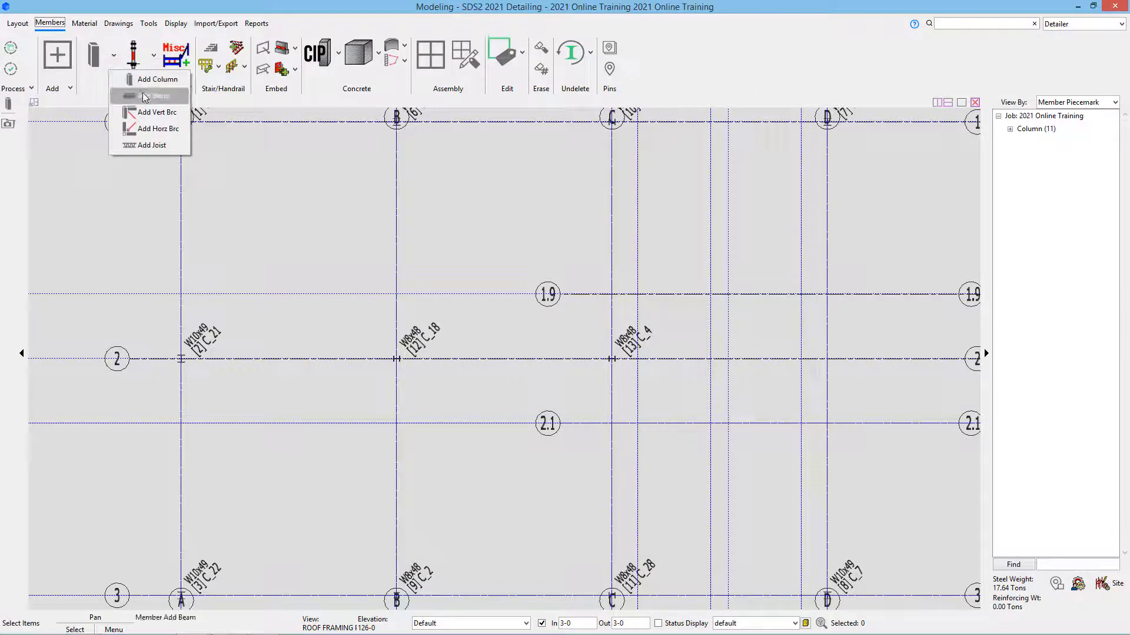
click(115, 69)
click(141, 96)
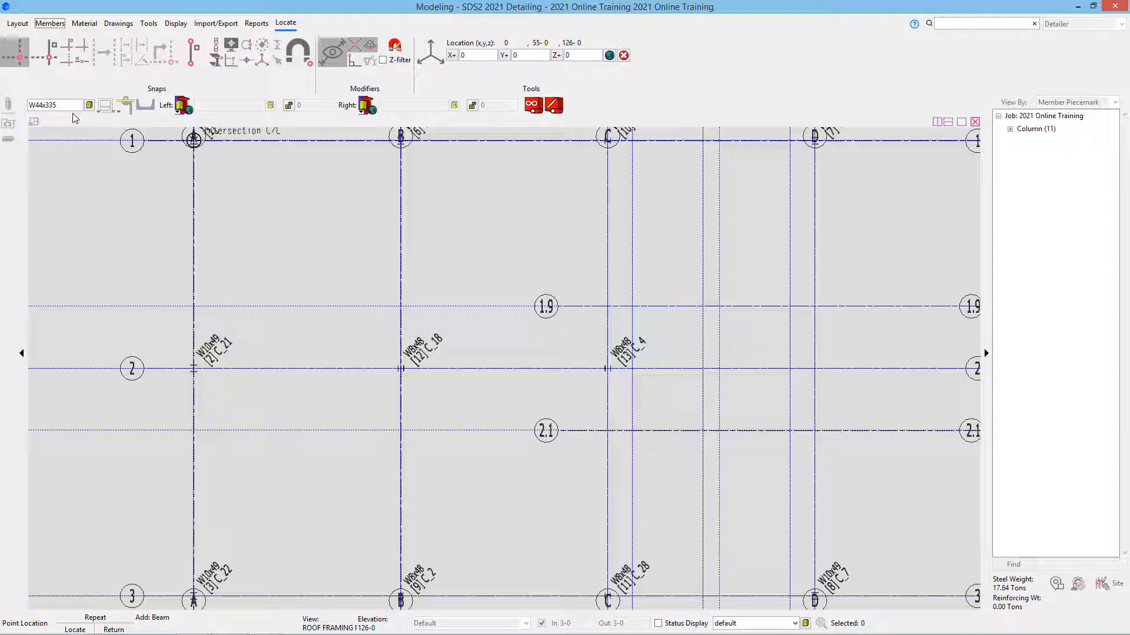
drag(81, 106, 2, 109)
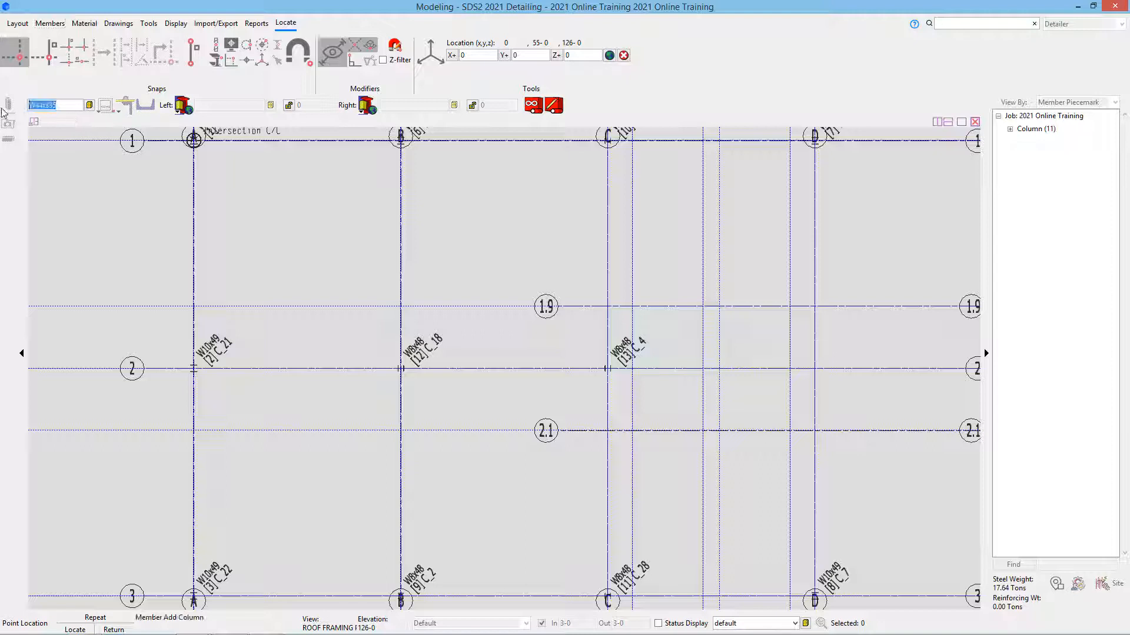
text(W21x44)
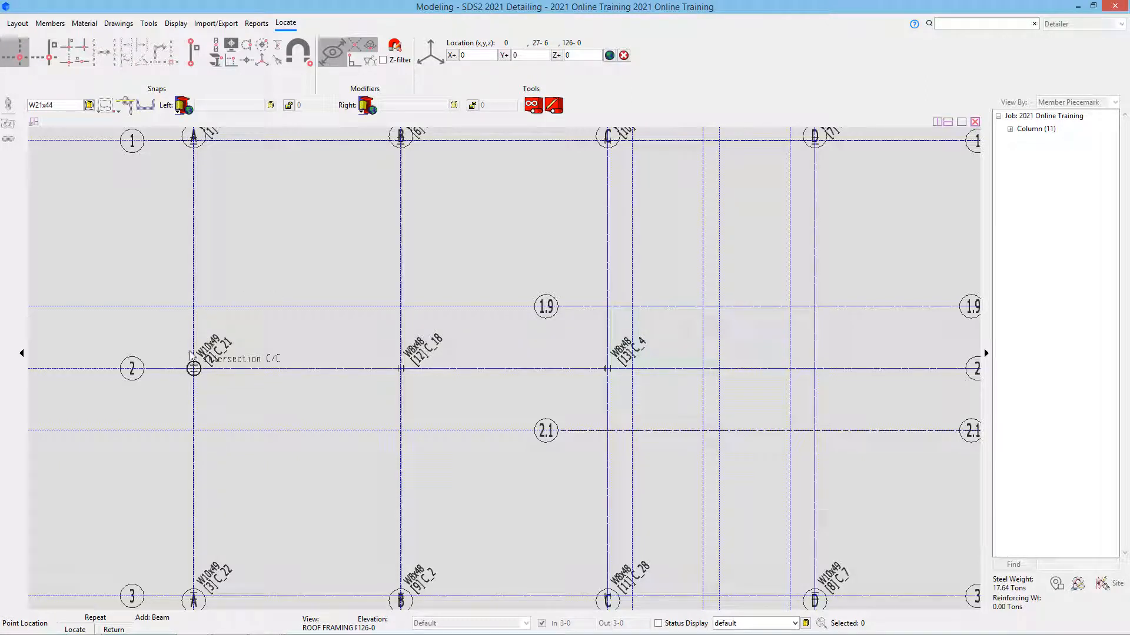
click(206, 371)
click(199, 163)
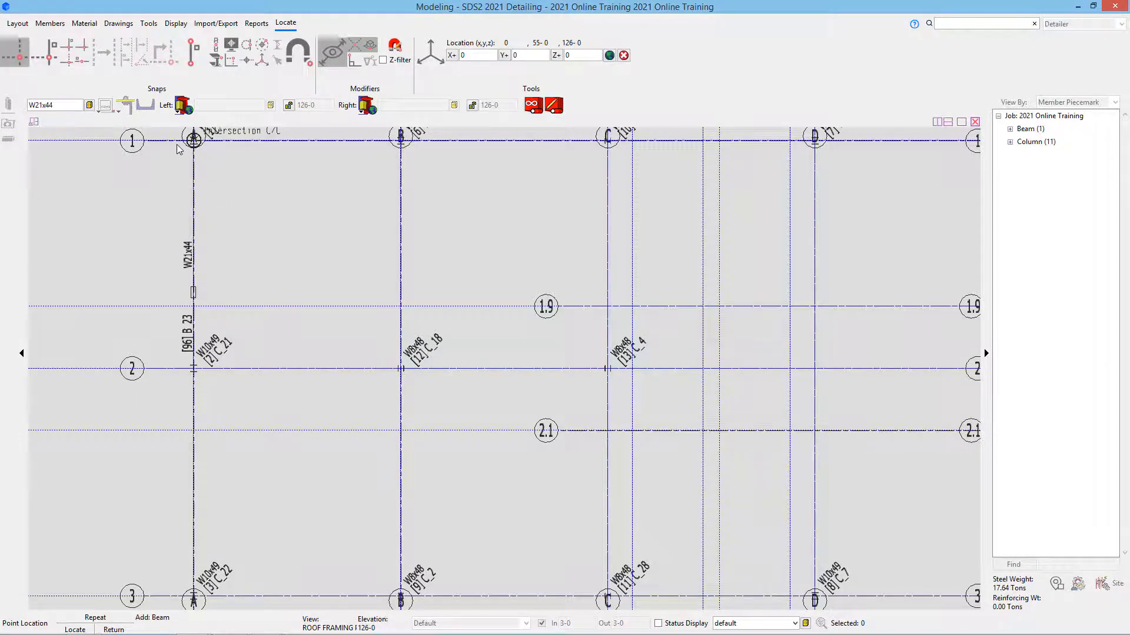
Step: Add another W21x44 beam along grid A from grid 3 to grid 2
scroll(176, 150, down, 1)
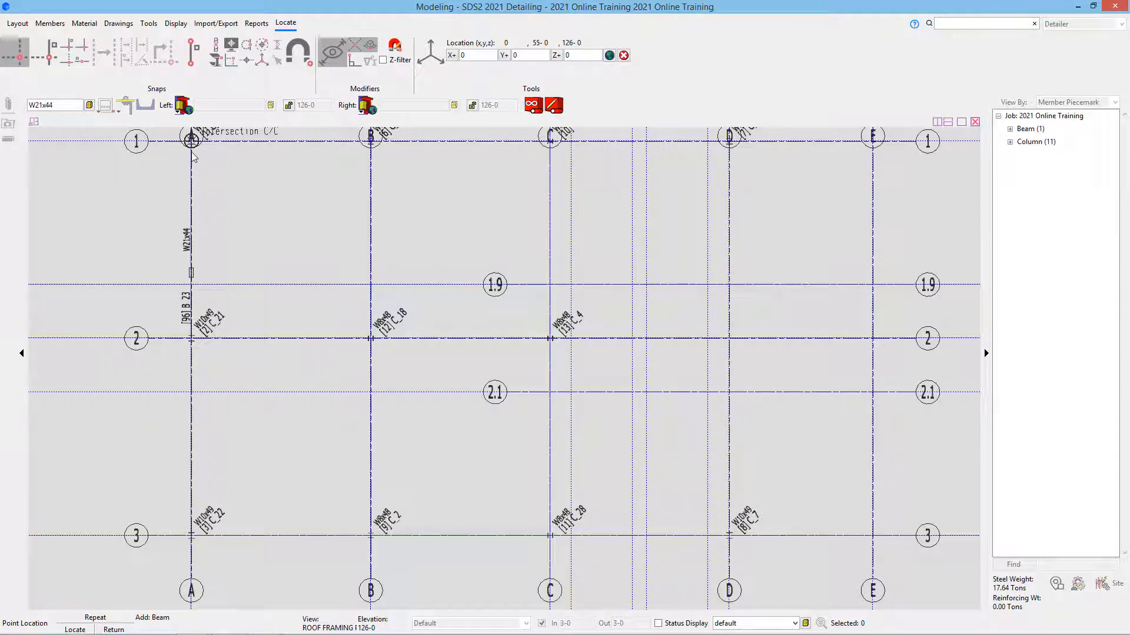
scroll(191, 279, down, 2)
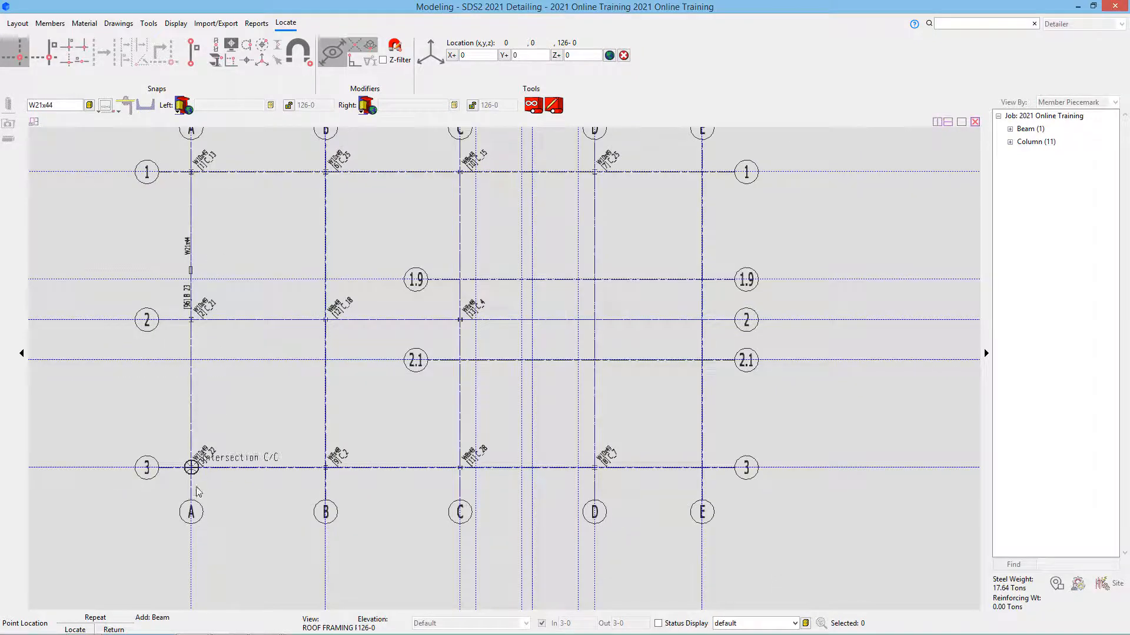
click(192, 468)
click(191, 319)
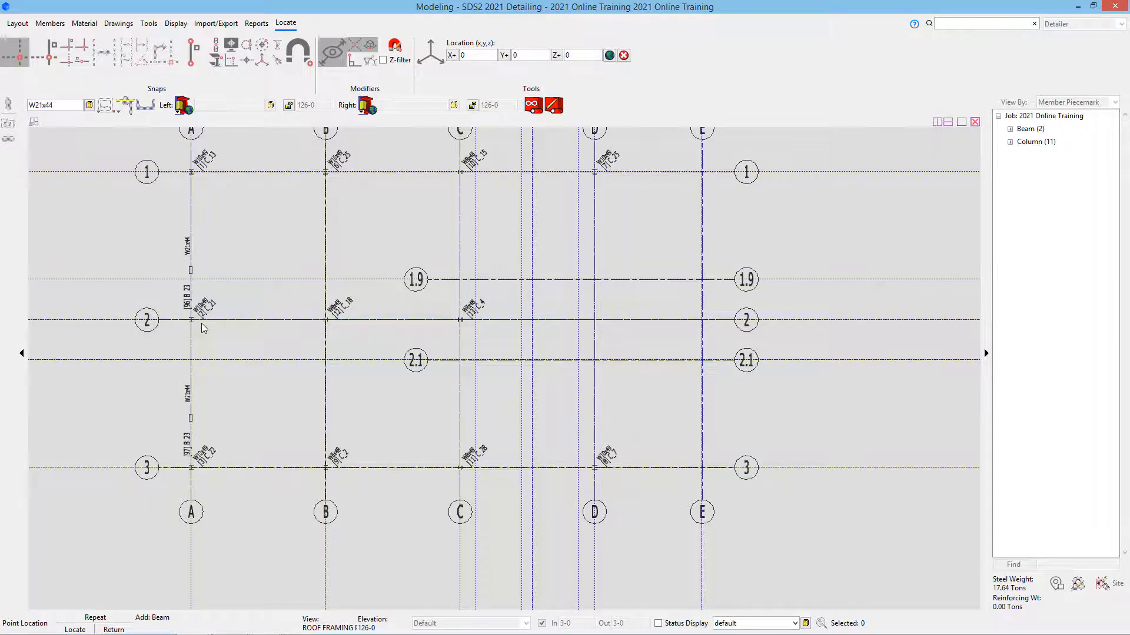
Step: Change the beam section to W16x26 and add a beam along grid 2 from A to B, snapping to exact points on the columns
scroll(226, 354, up, 1)
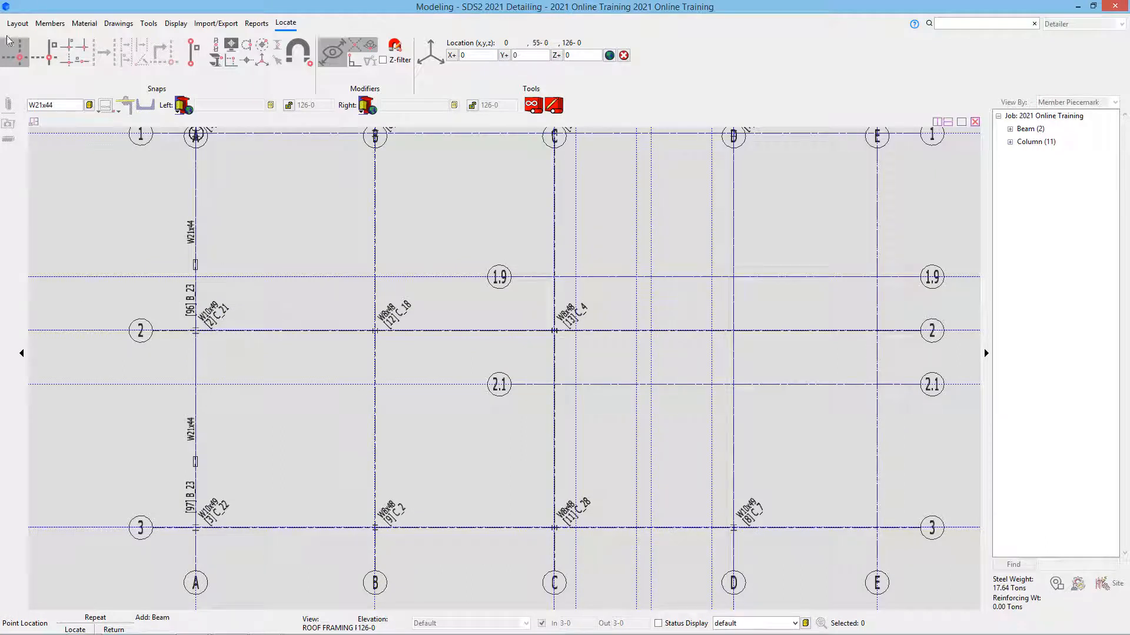
click(9, 107)
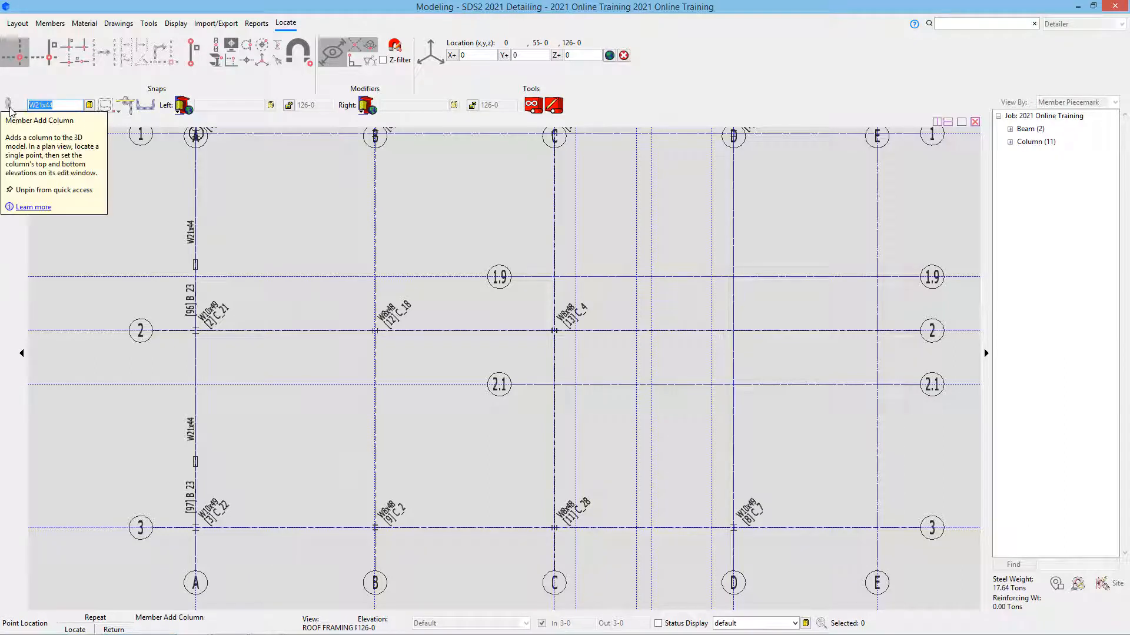
text(w16x26)
key(Return)
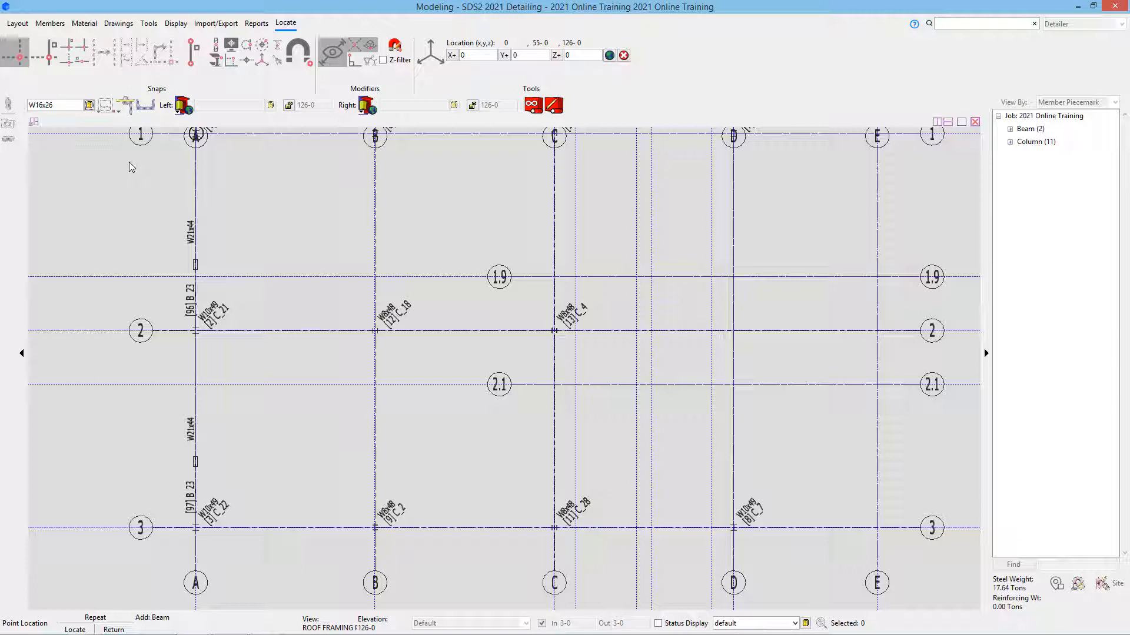
click(199, 58)
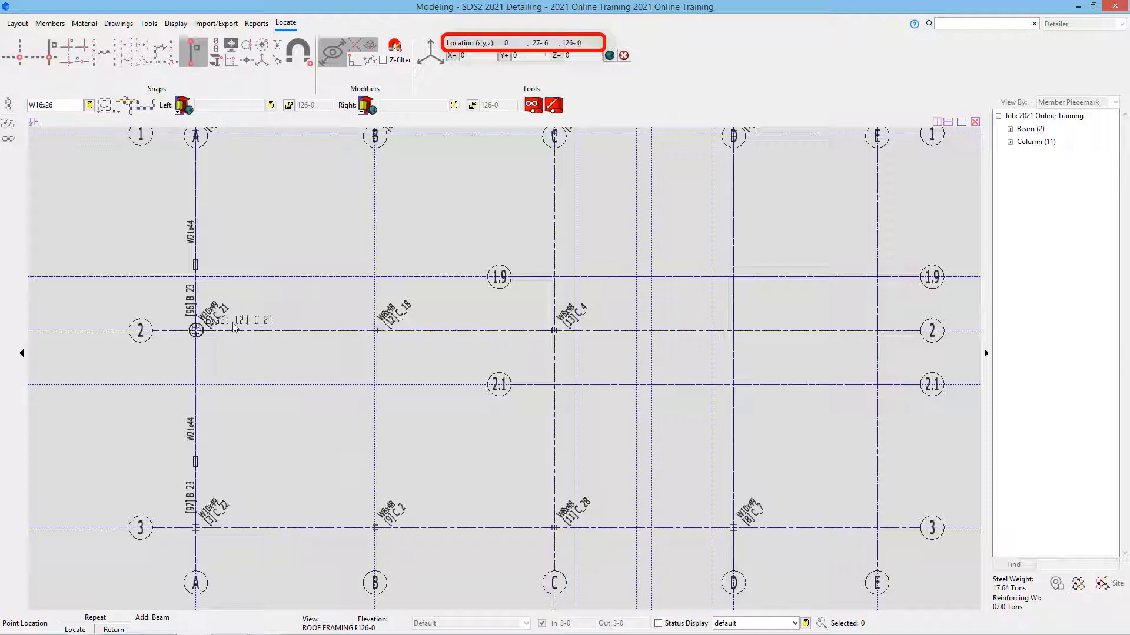
click(197, 332)
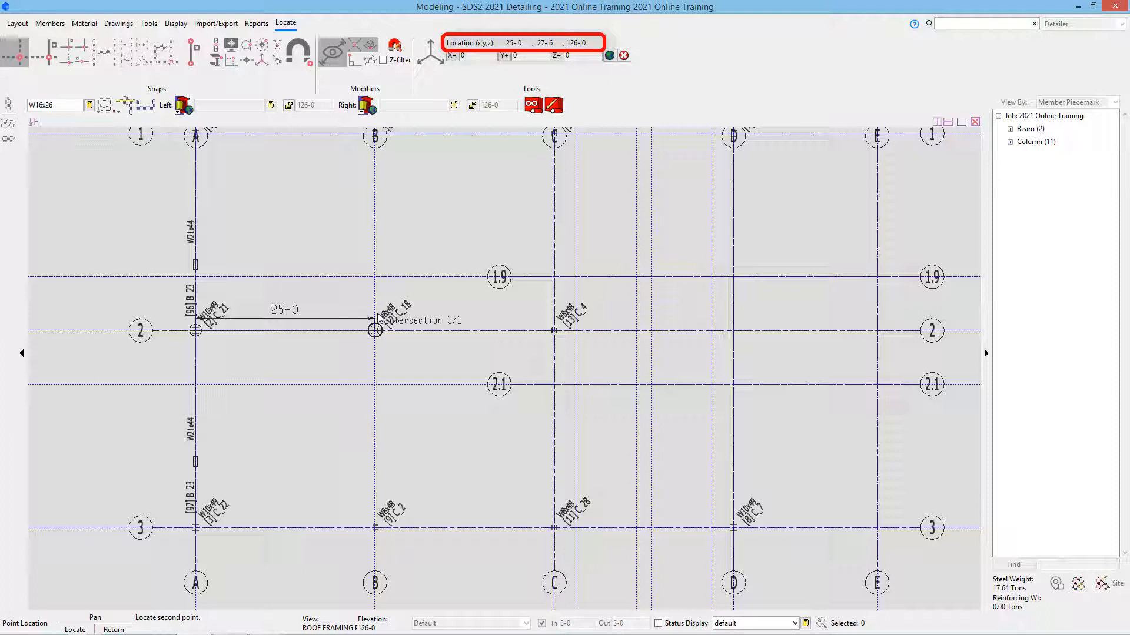
click(195, 135)
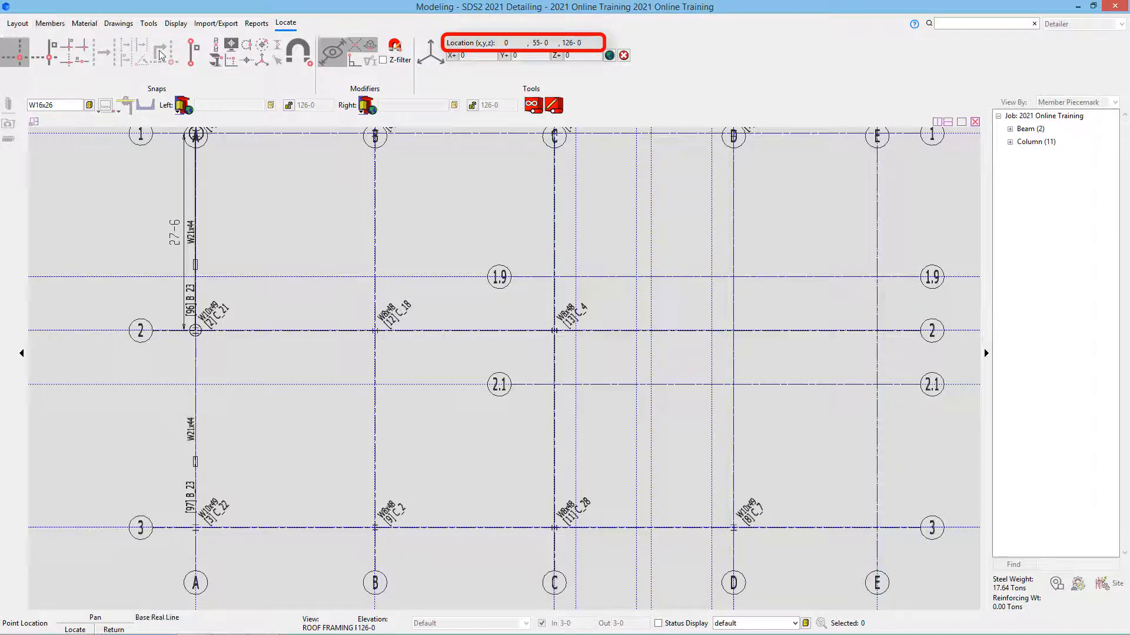
click(193, 62)
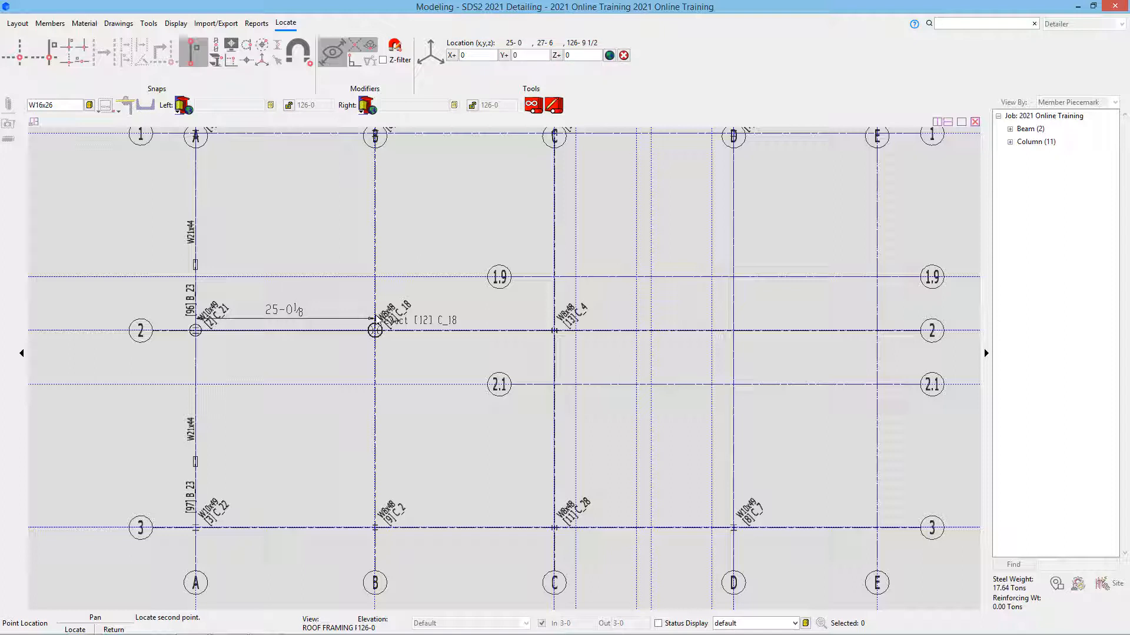
click(375, 330)
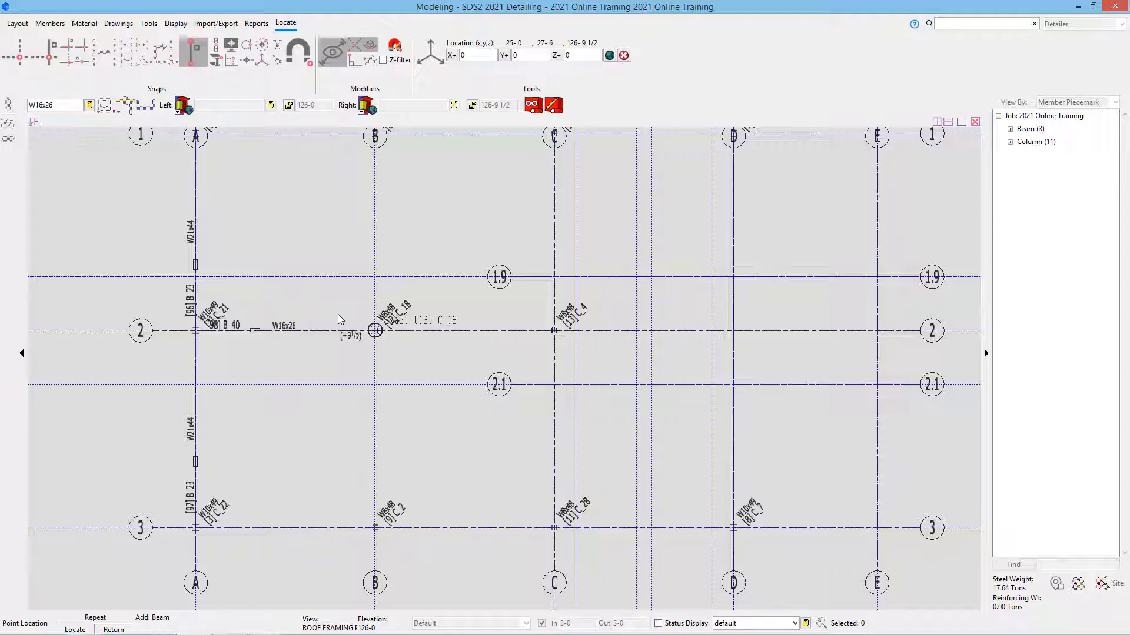
Step: Add W16x26 beams along grid 2 from B to C and from C to D
click(383, 327)
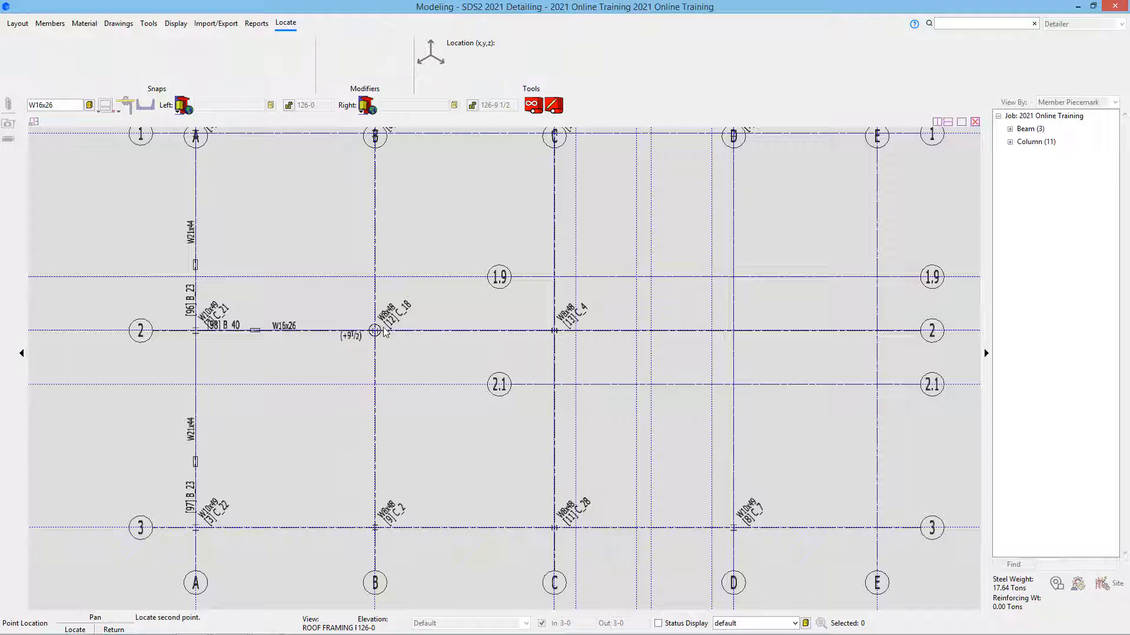
click(558, 331)
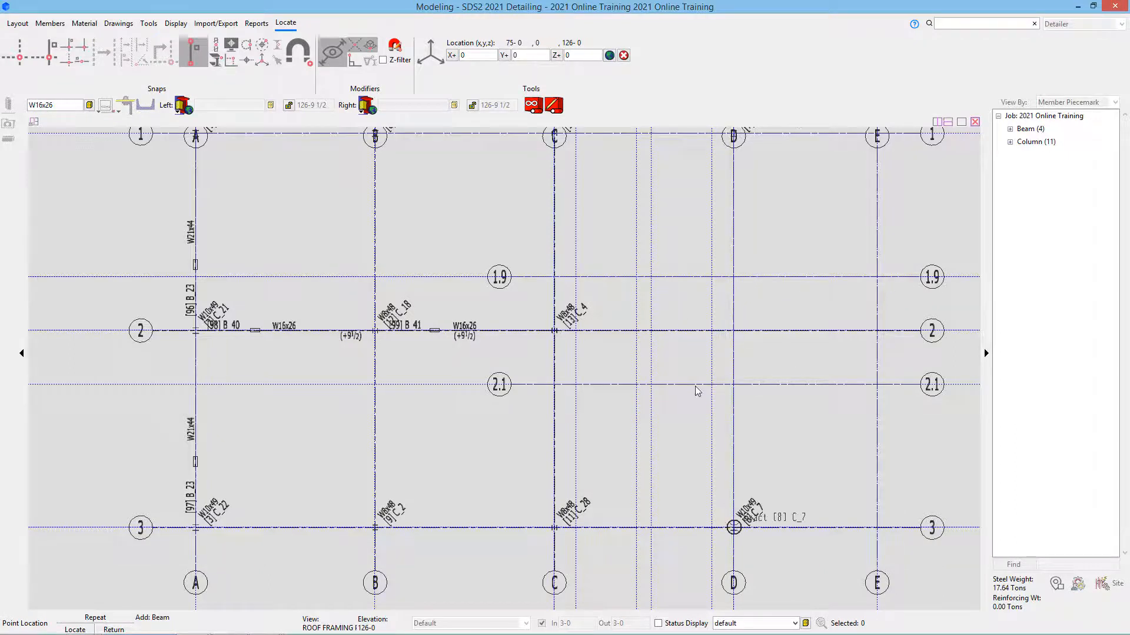
click(554, 330)
click(734, 330)
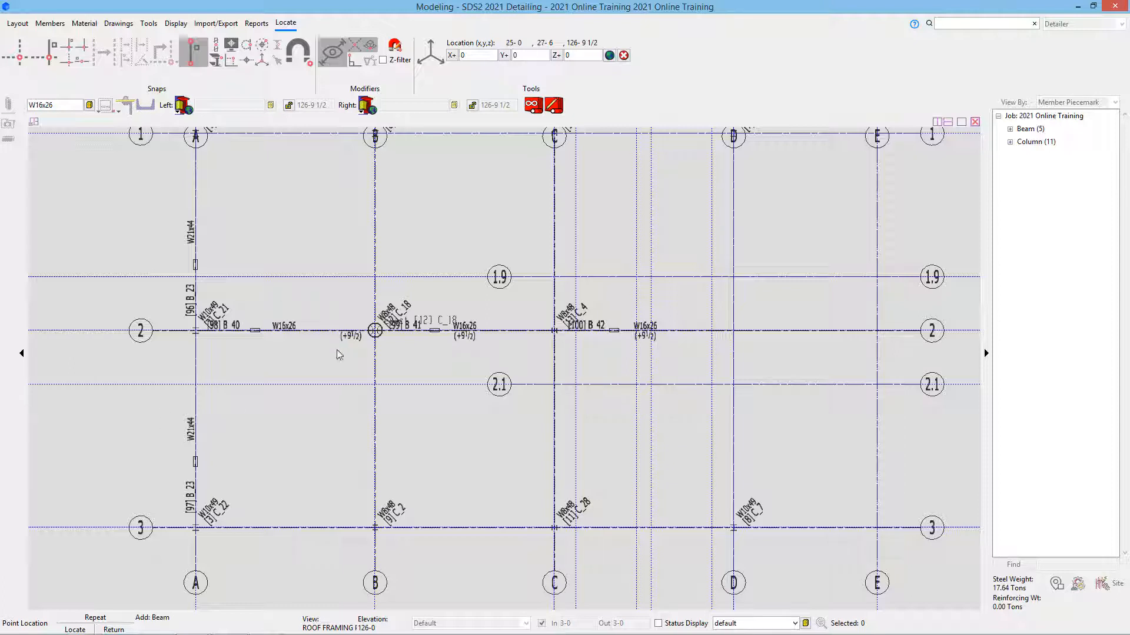
Step: Add W16x26 beams along grids B and C, each from grid 3 to grid 2
click(386, 549)
click(400, 360)
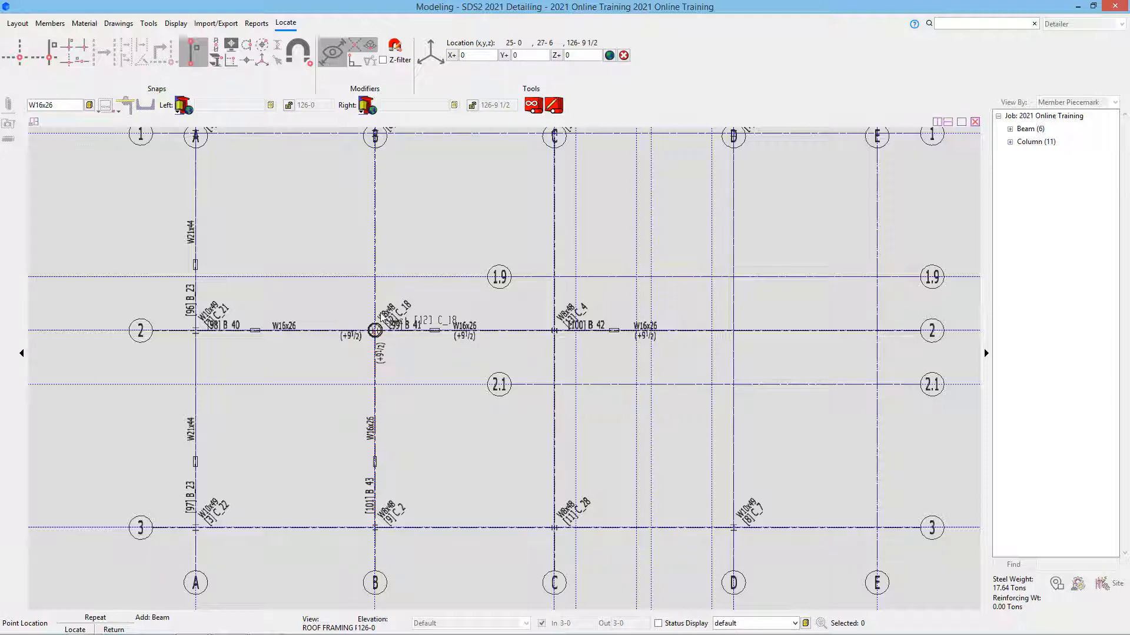
click(554, 526)
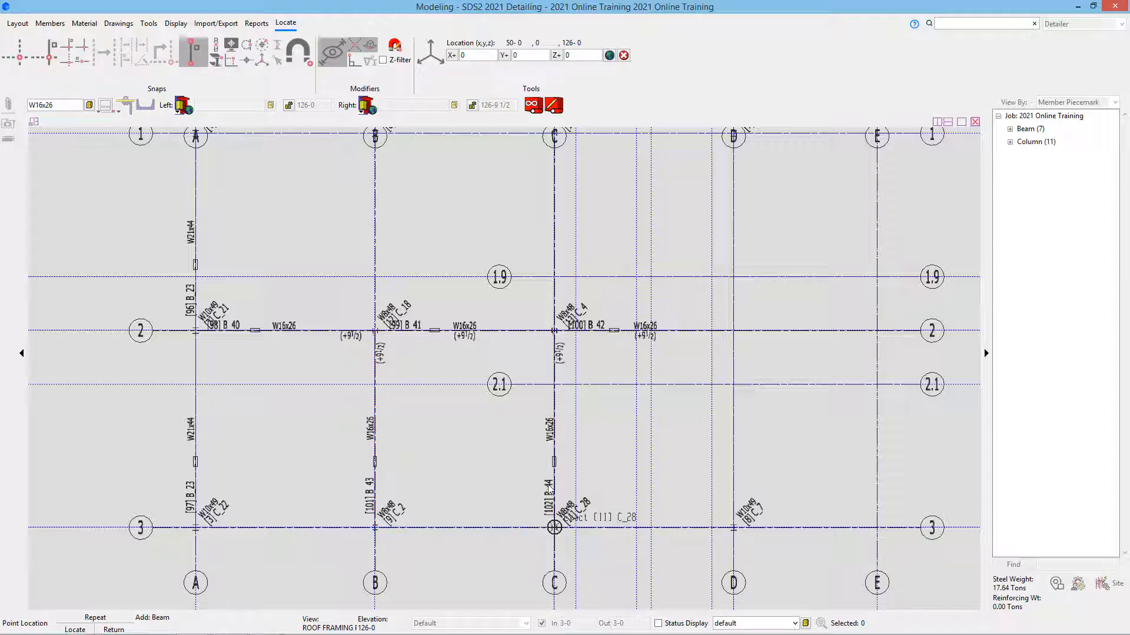
Step: Add W16x26 beams along grids B and C between grid 2 and grid 1
click(374, 330)
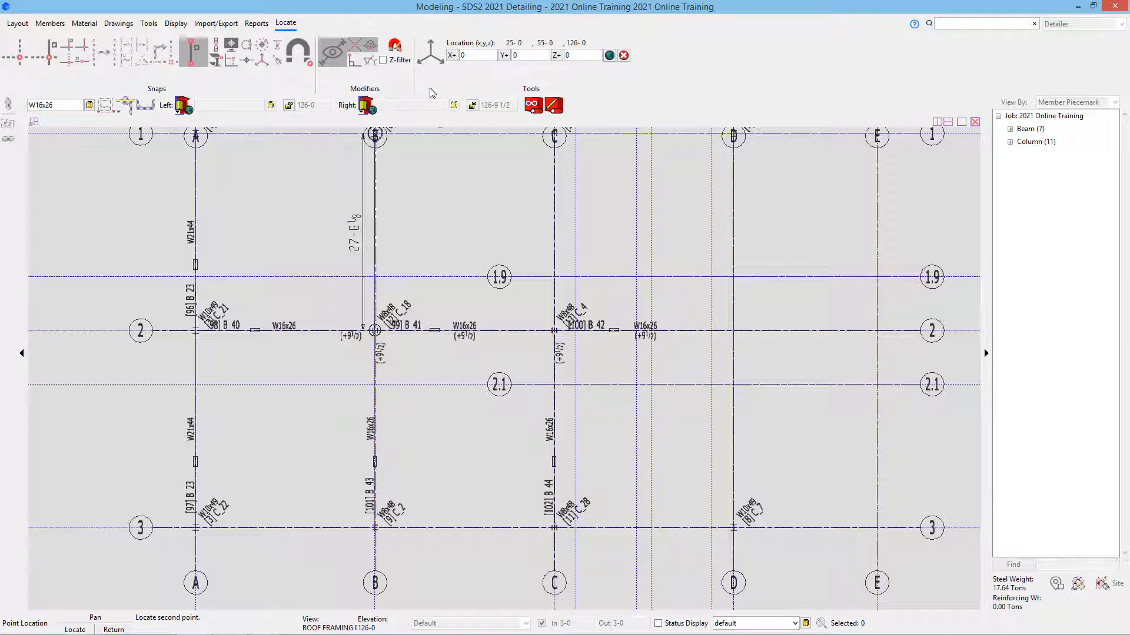
click(374, 135)
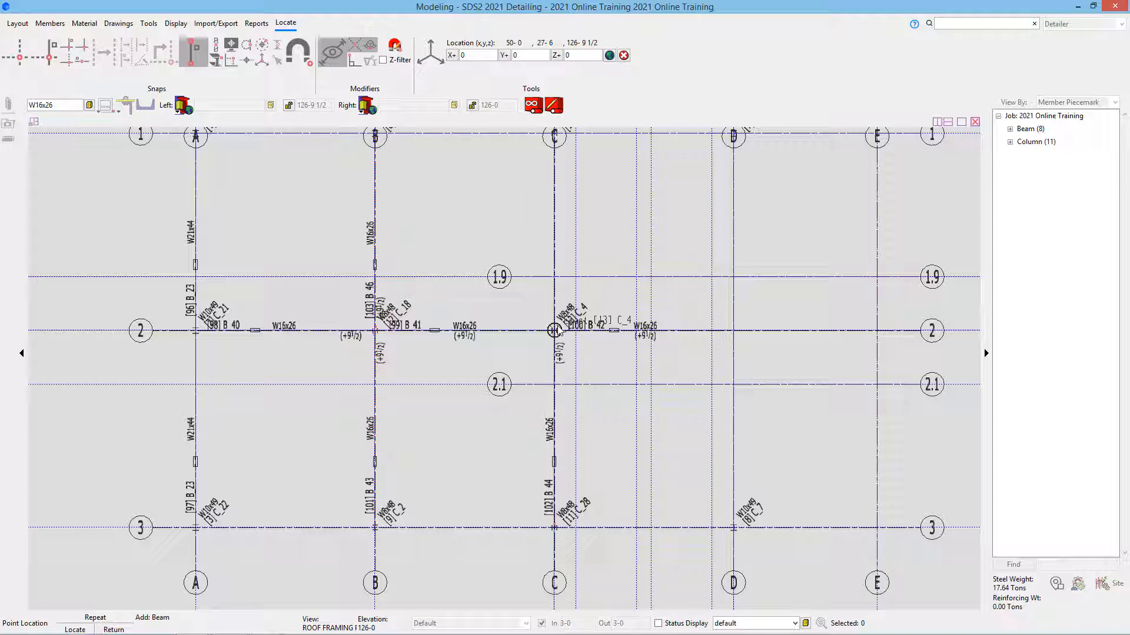
click(555, 330)
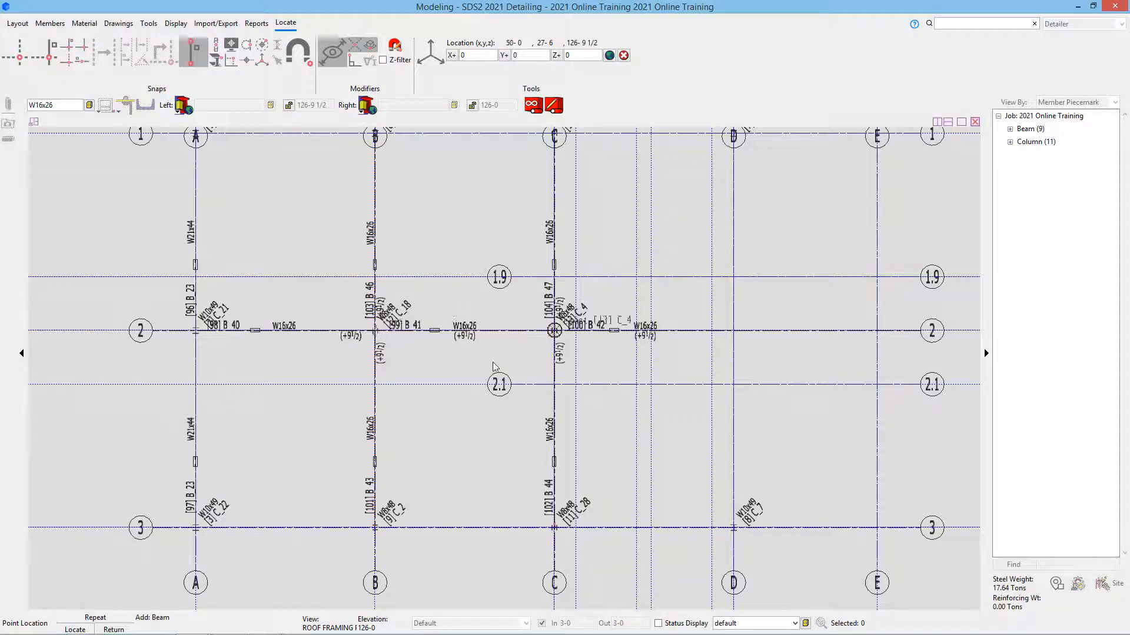
Step: Change the beam section to W18x40 and add beams along grid D between grids 2 and 1 and between grids 2 and 3
scroll(386, 352, down, 1)
scroll(386, 352, down, 1)
scroll(694, 305, up, 1)
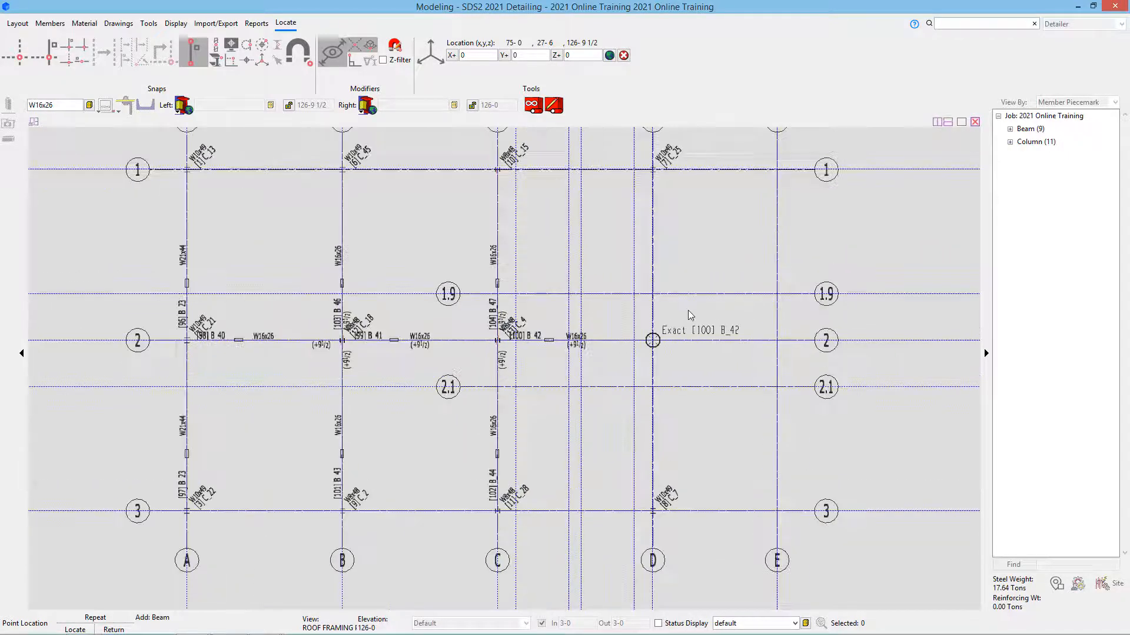
scroll(654, 341, down, 1)
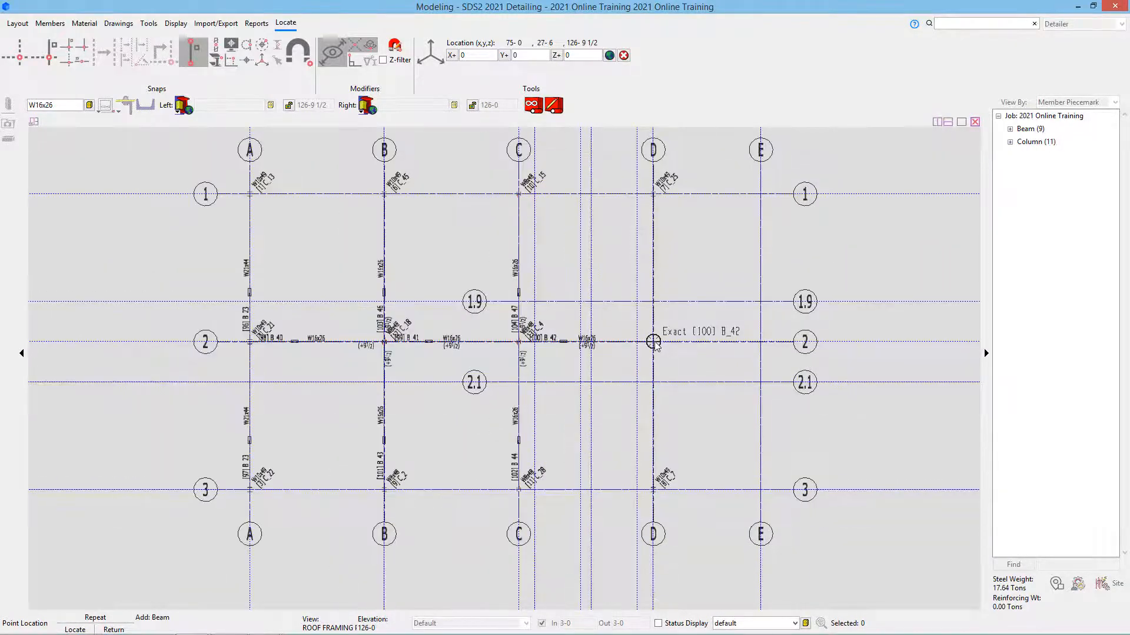
scroll(654, 344, up, 1)
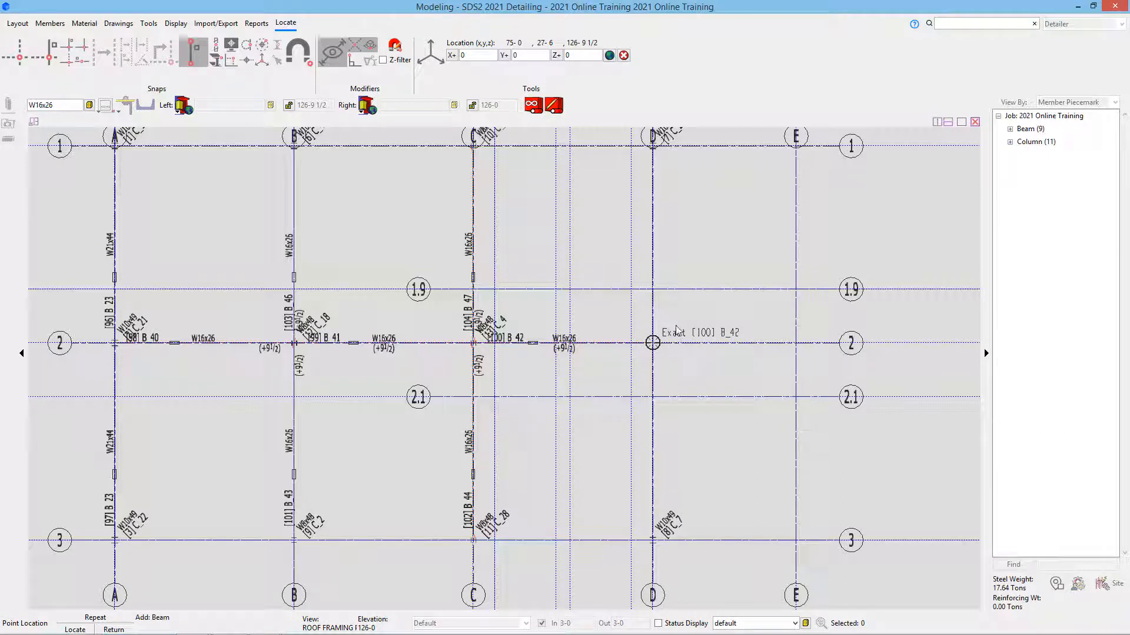
click(654, 340)
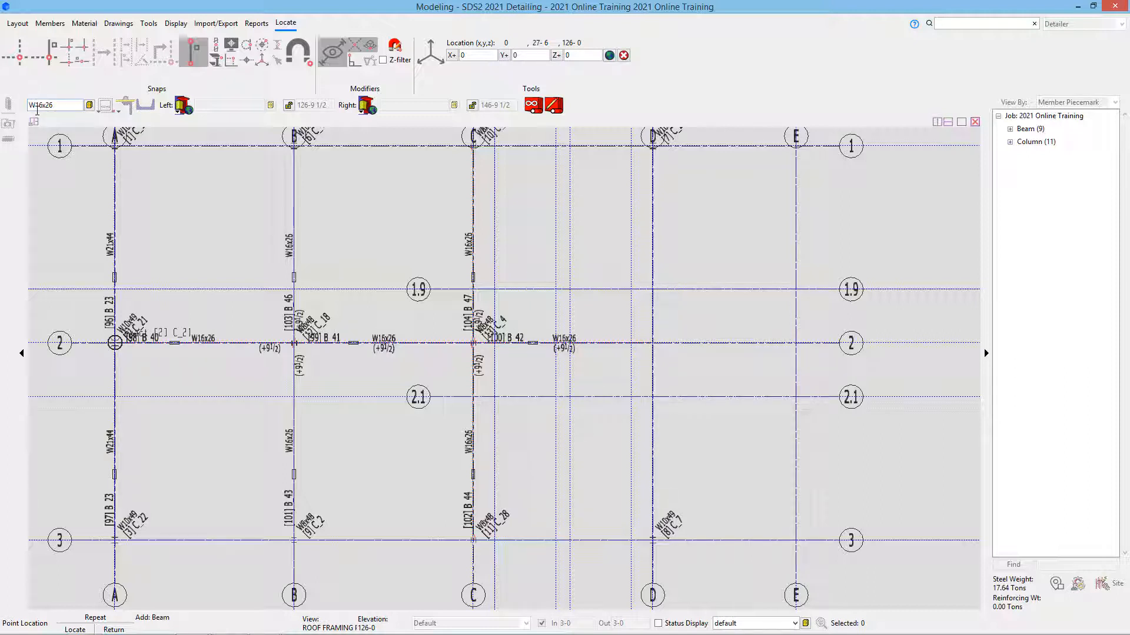
drag(40, 106, 148, 117)
text(8x40)
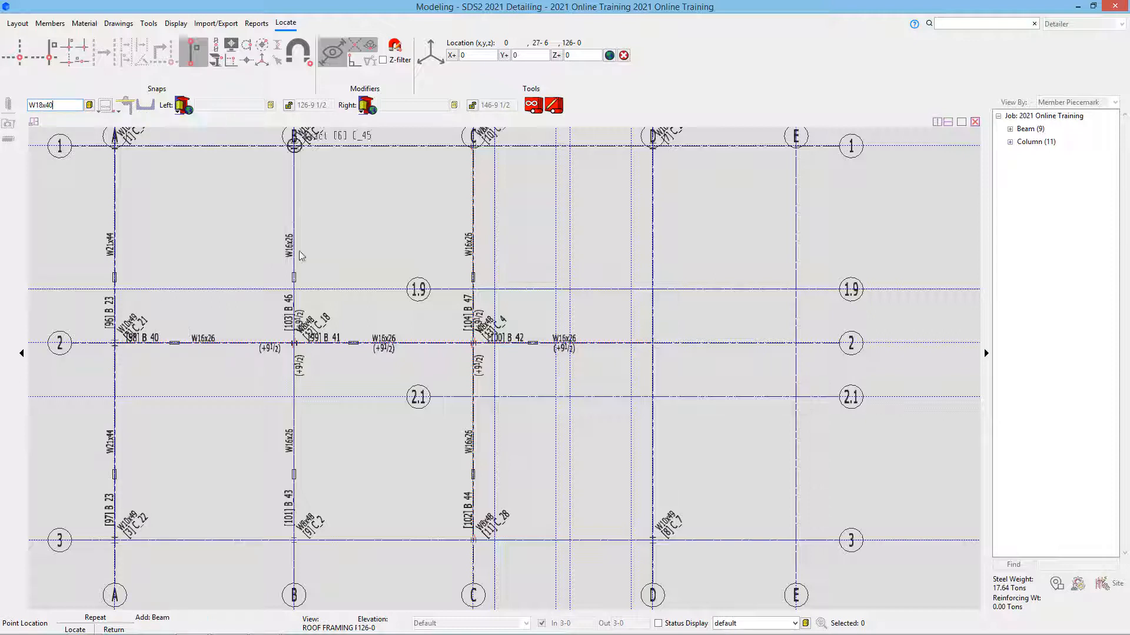
click(652, 343)
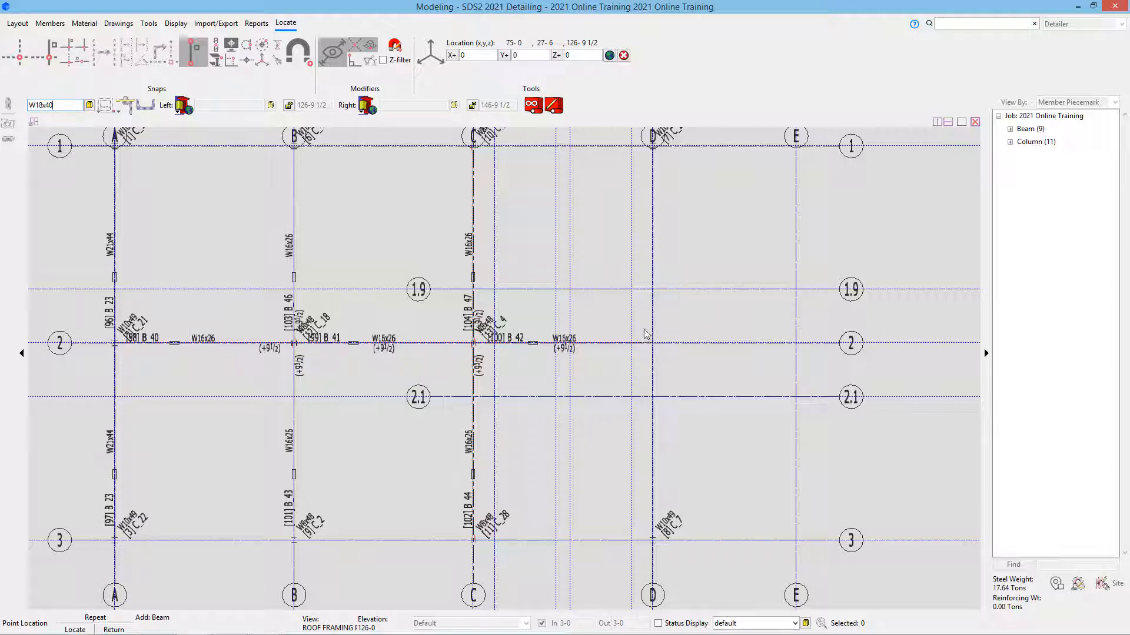
click(644, 146)
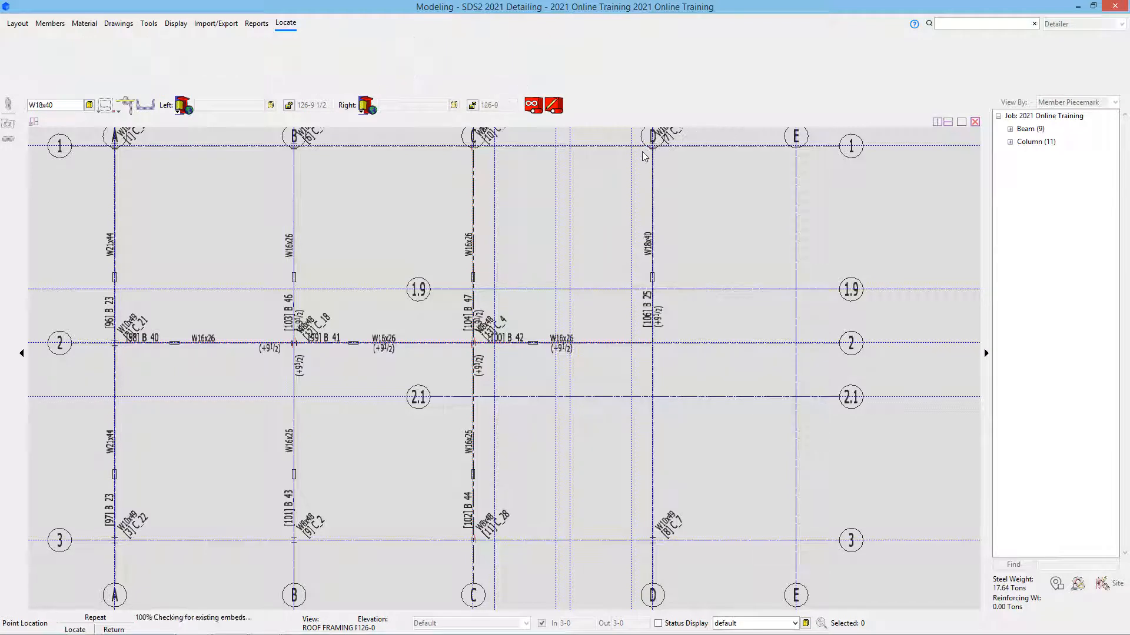
click(666, 384)
click(663, 548)
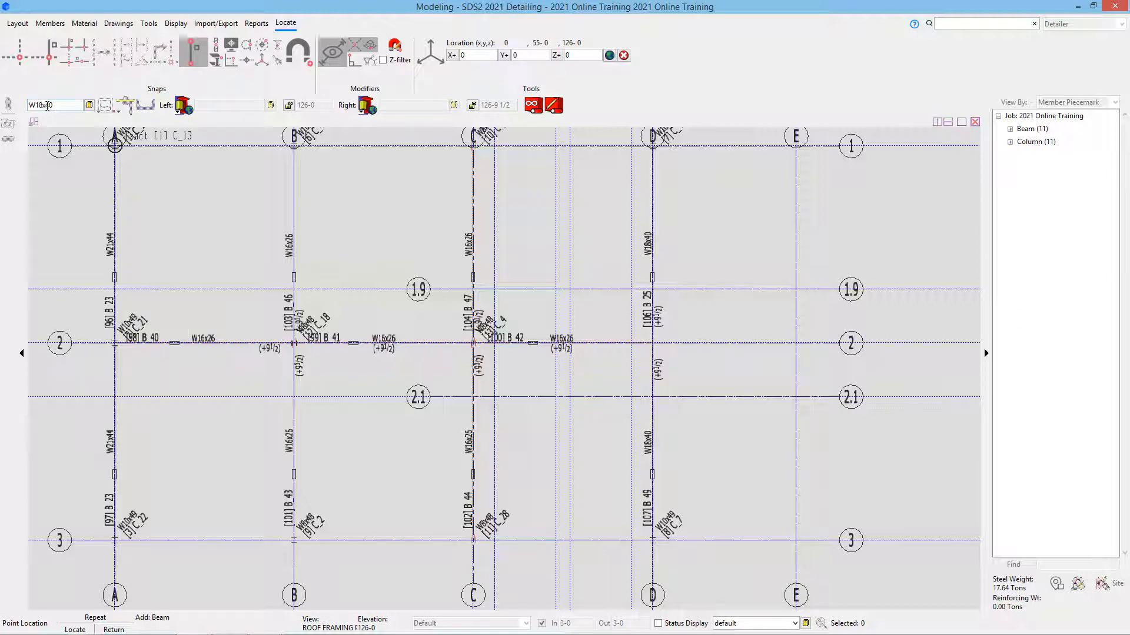
Step: Change the beam section to W18x35 and add beams from C to D along grid 3 and grid 1
drag(53, 108, 47, 109)
text(35)
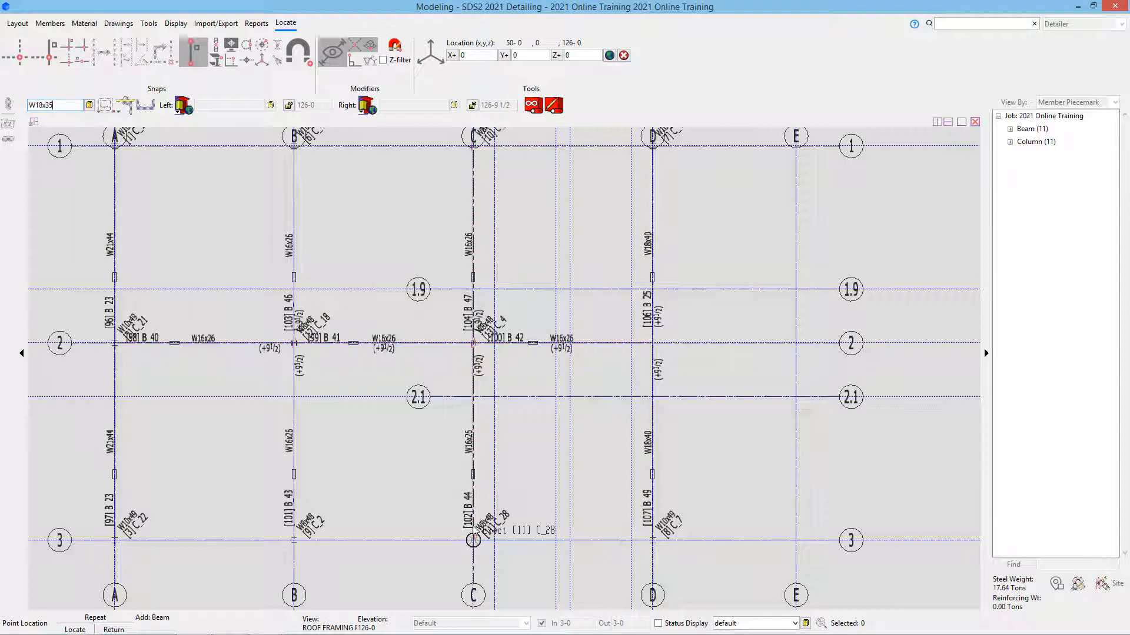
click(474, 536)
click(652, 540)
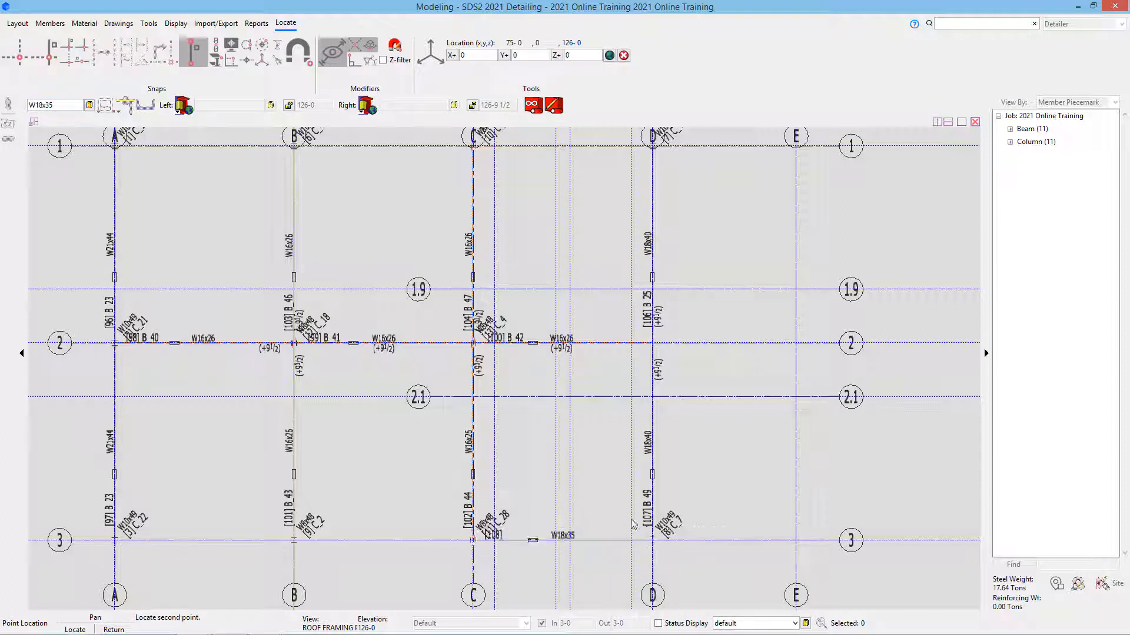
click(473, 146)
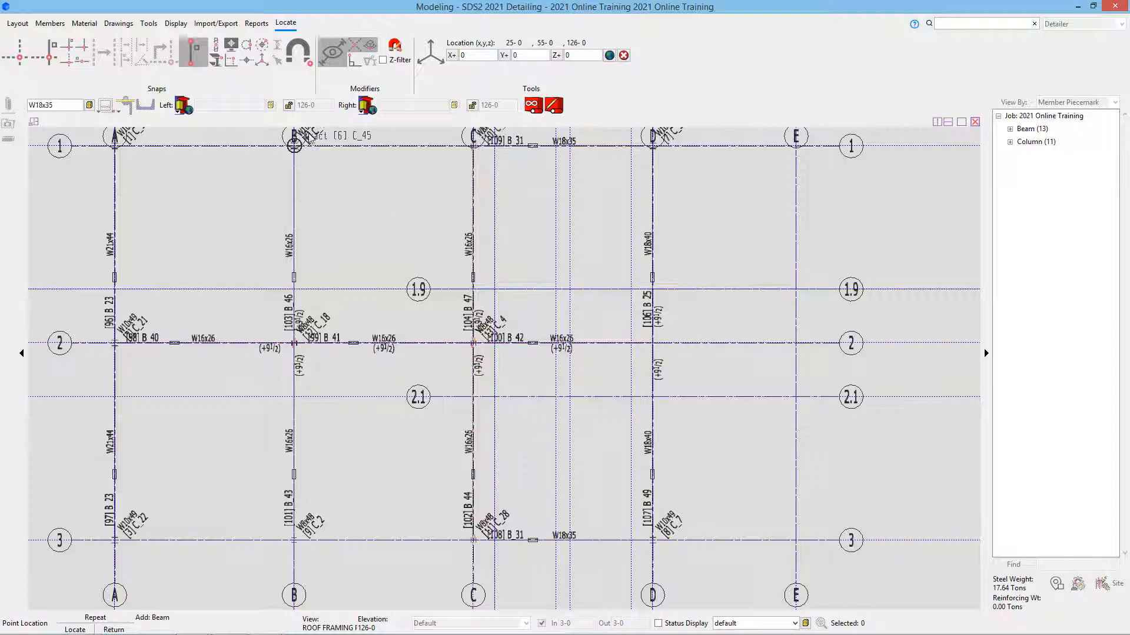
Step: Change the beam section to W8x21, add a beam along grid 1 from B to C, and finish adding beams
drag(35, 105, 125, 108)
text(8)
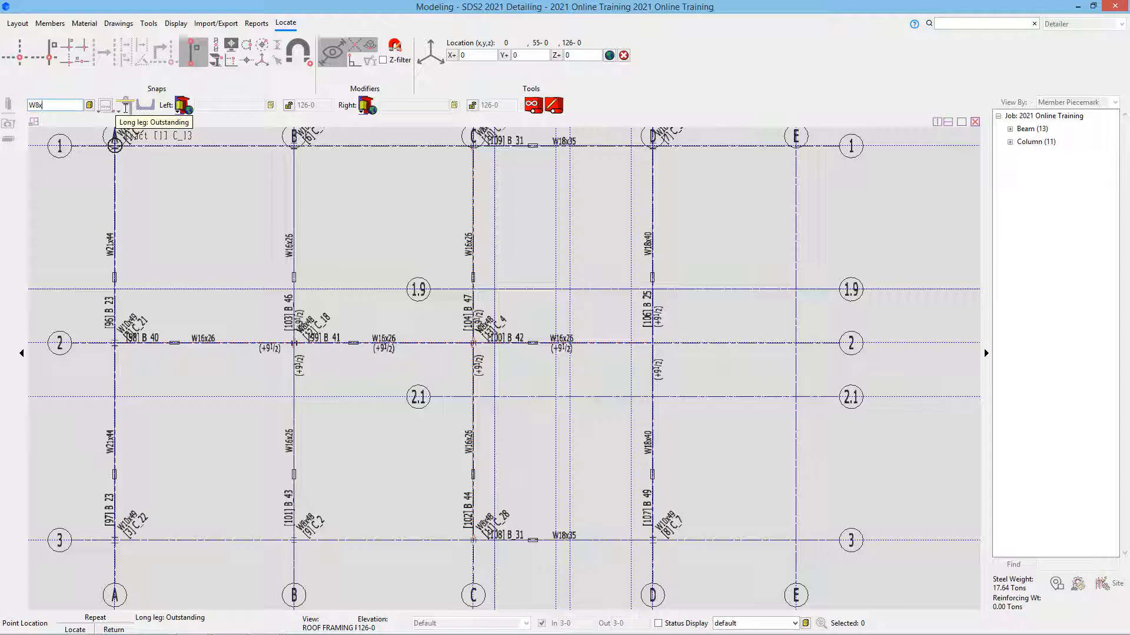
click(294, 146)
click(473, 146)
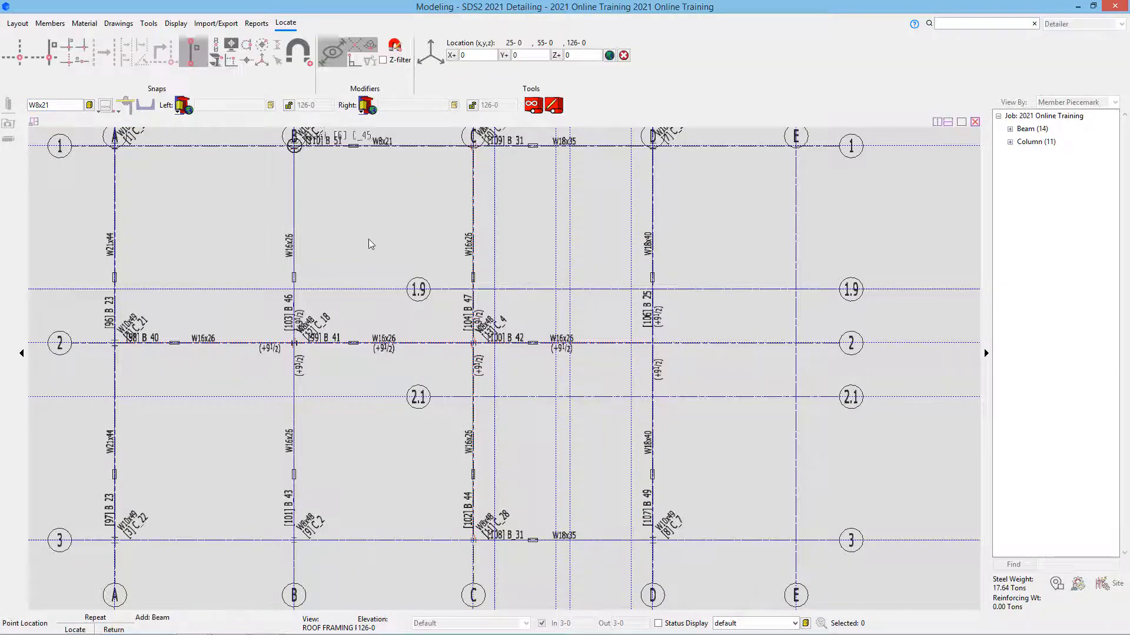
right_click(413, 247)
right_click(355, 160)
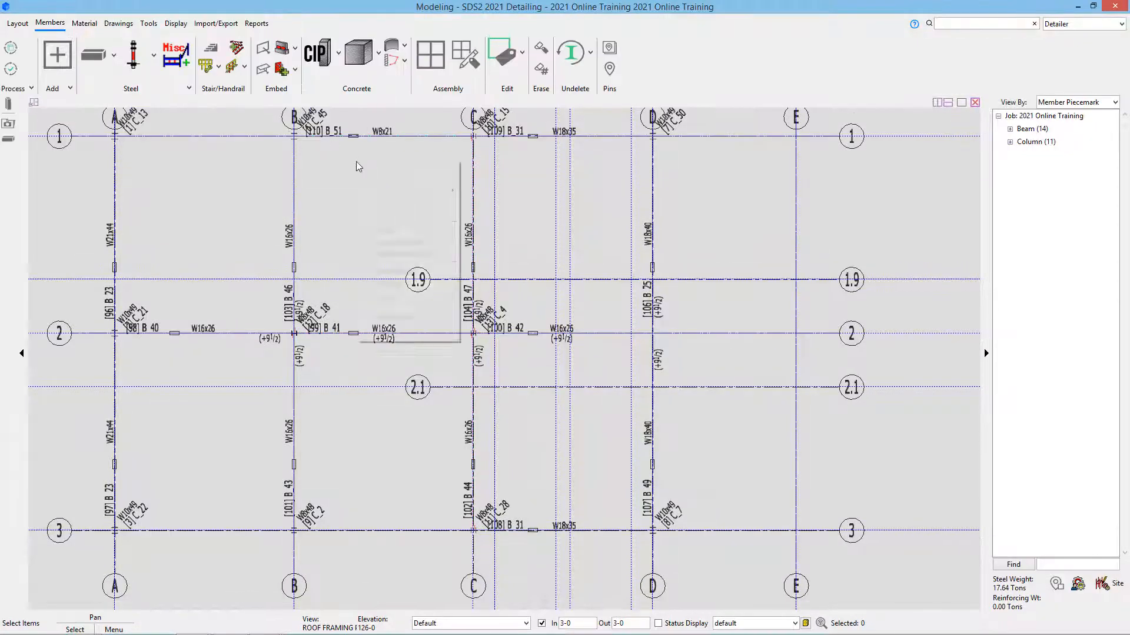
click(339, 186)
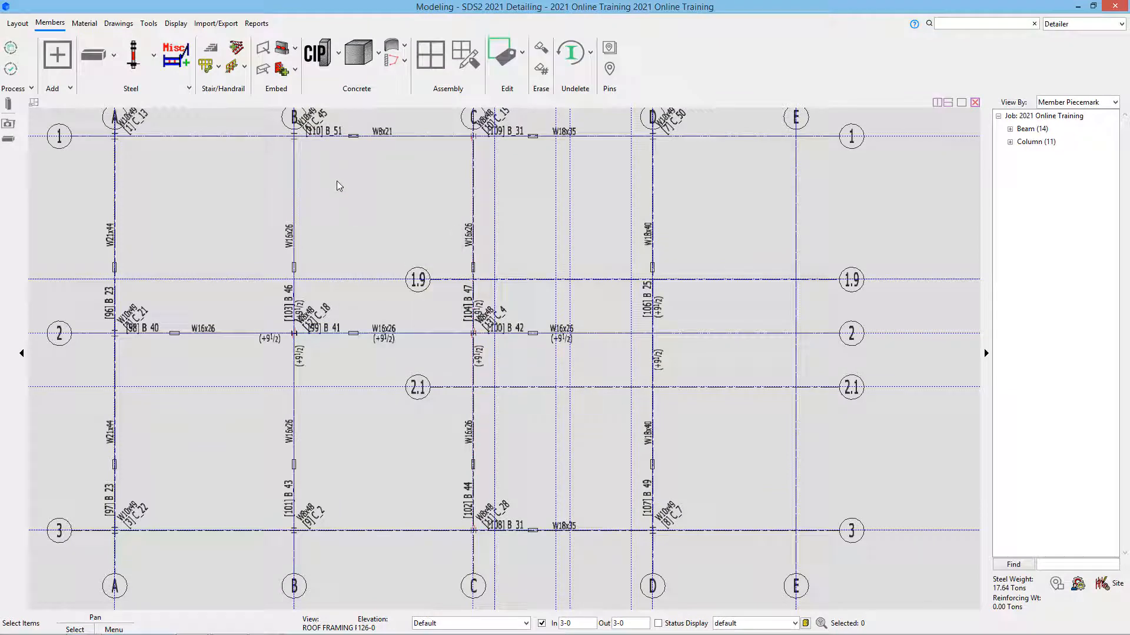
Step: Start adding a column for the gap at grid D-2 with section HSS5x5x3/8 and bottom elevation 114-6
scroll(367, 283, down, 2)
scroll(365, 277, up, 1)
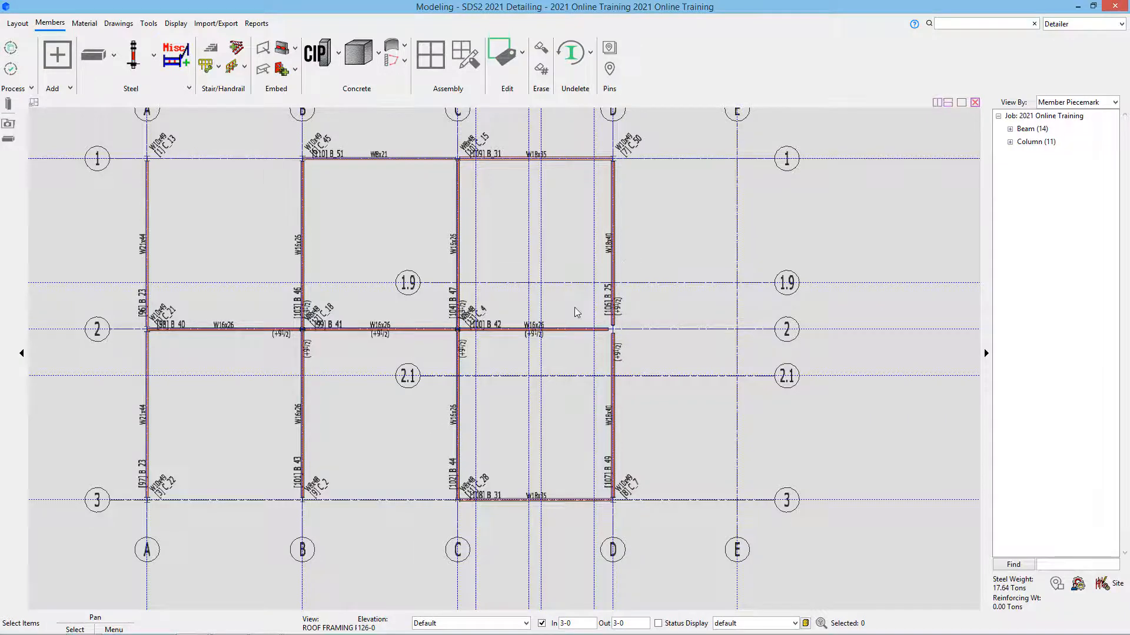
scroll(594, 360, up, 5)
scroll(606, 363, down, 3)
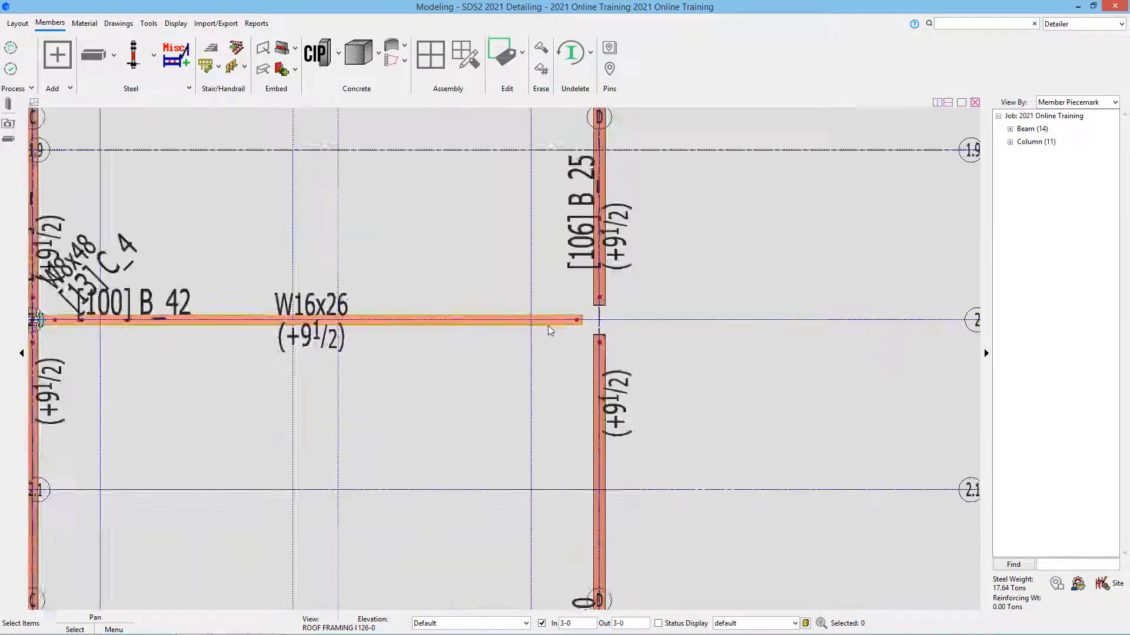
middle_drag(562, 331, 423, 350)
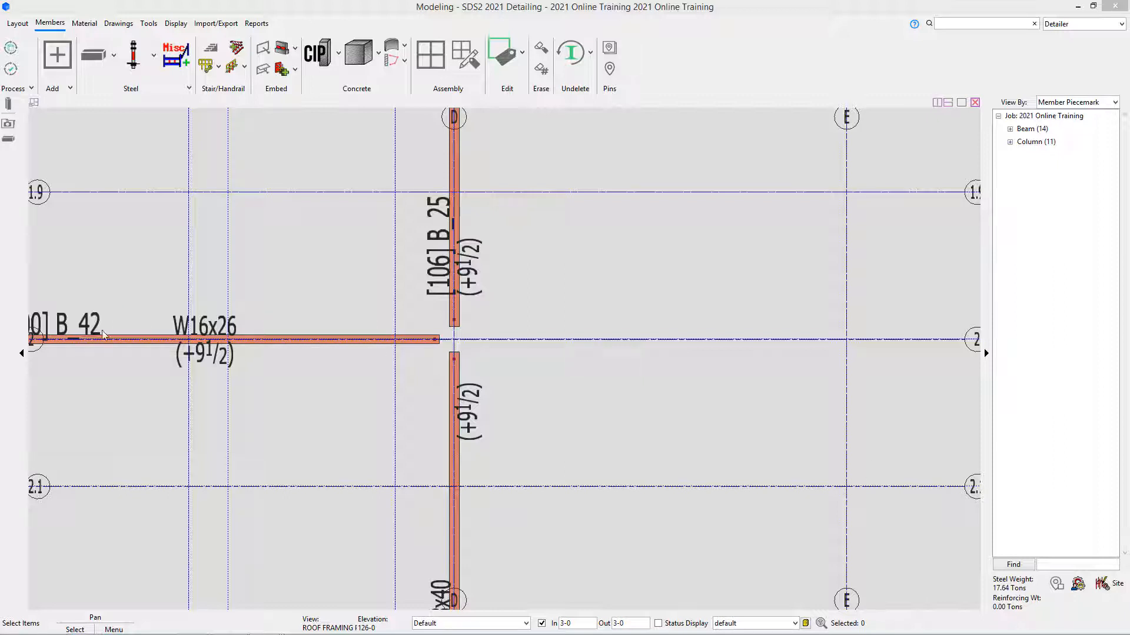
click(11, 105)
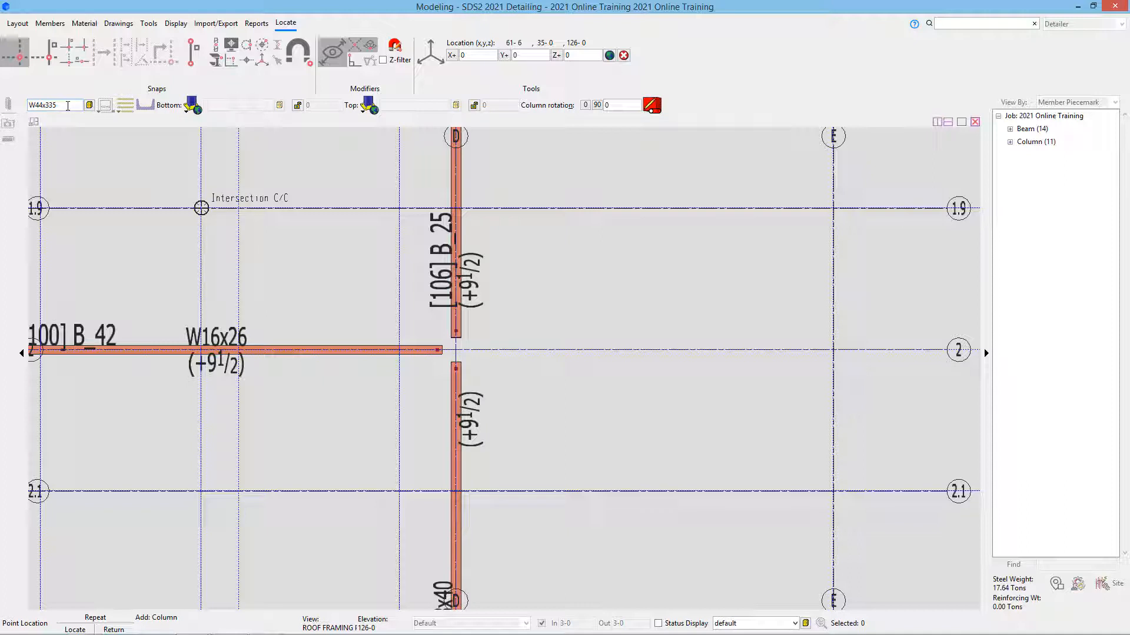
drag(68, 106, 1, 106)
text(hss)
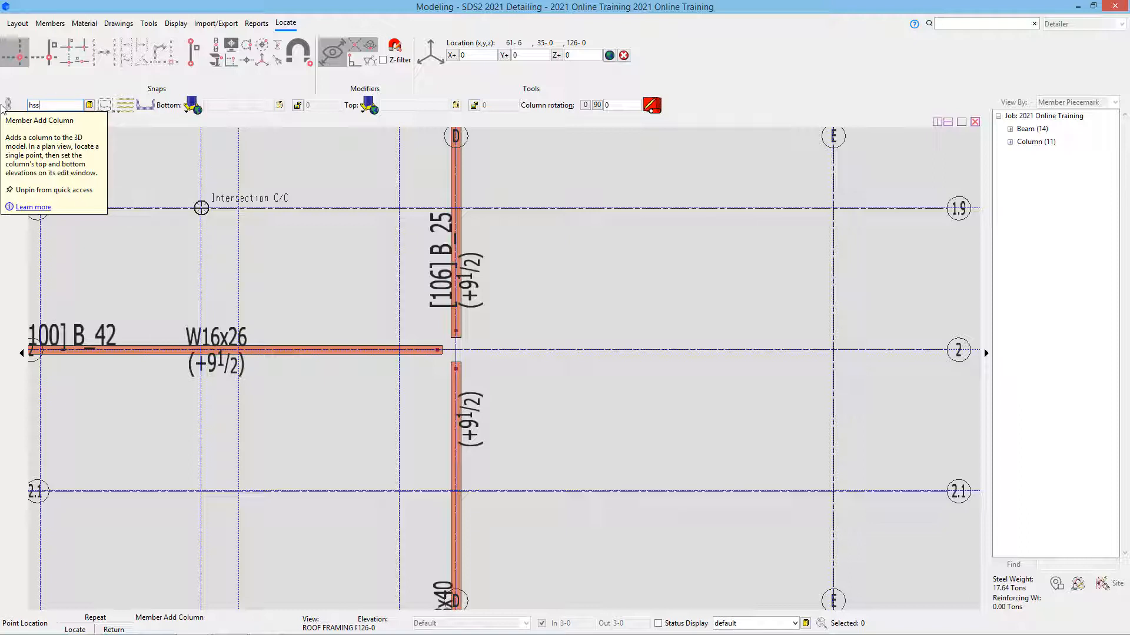
text(5x5x3/8)
key(Return)
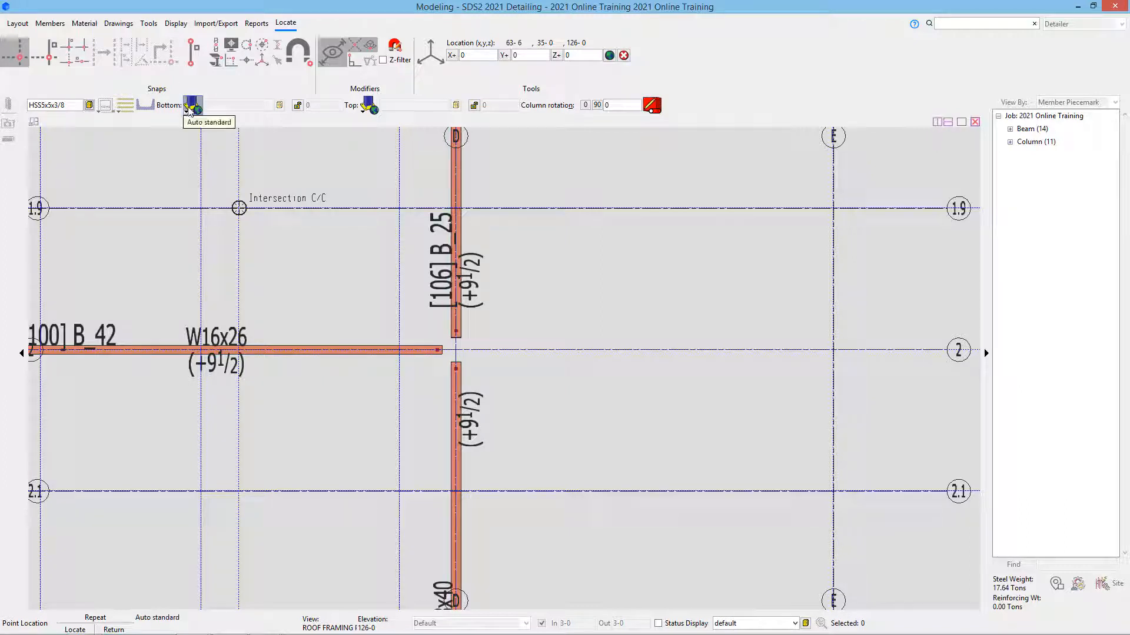
click(306, 105)
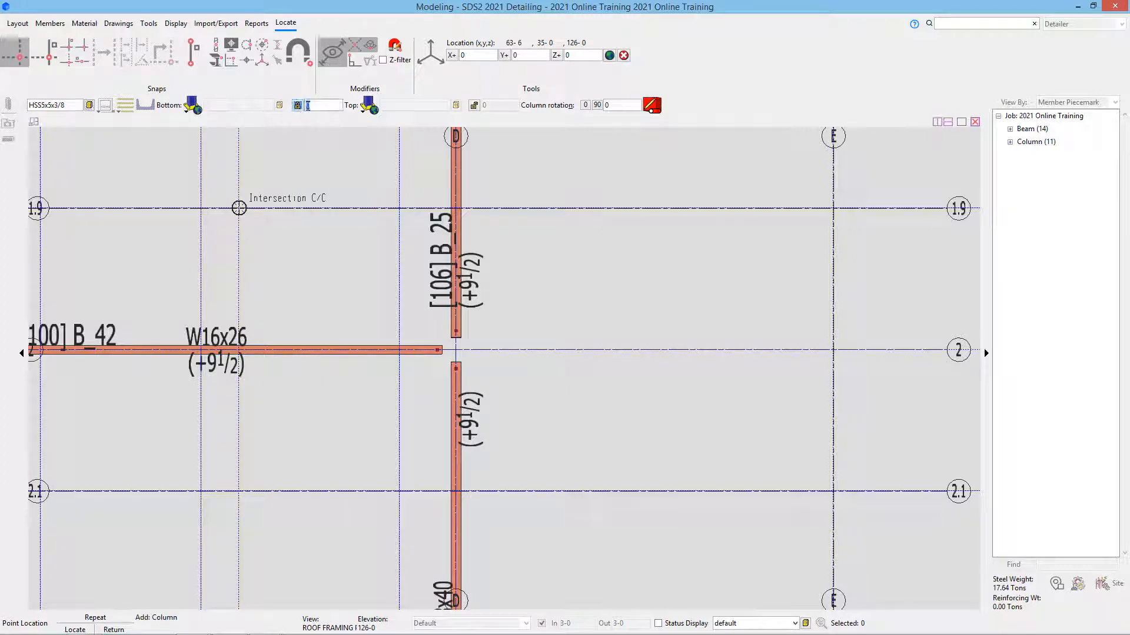
text(14-6)
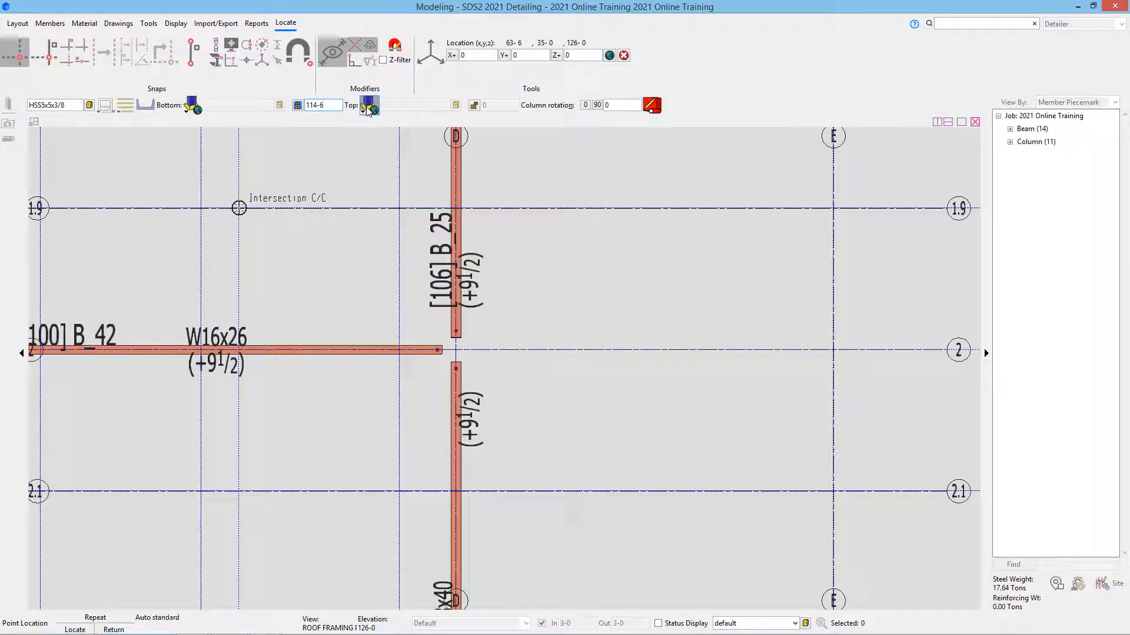
Step: Set the column's top end to a scheduled cap plate, using schedule number 3 (cp1)
click(367, 109)
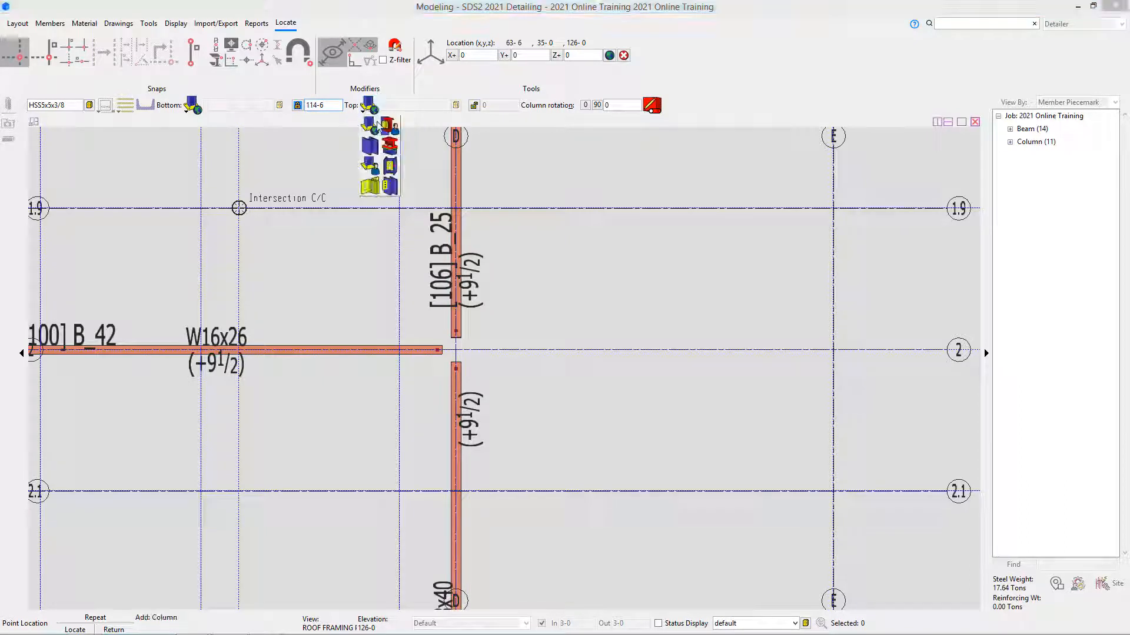
click(370, 167)
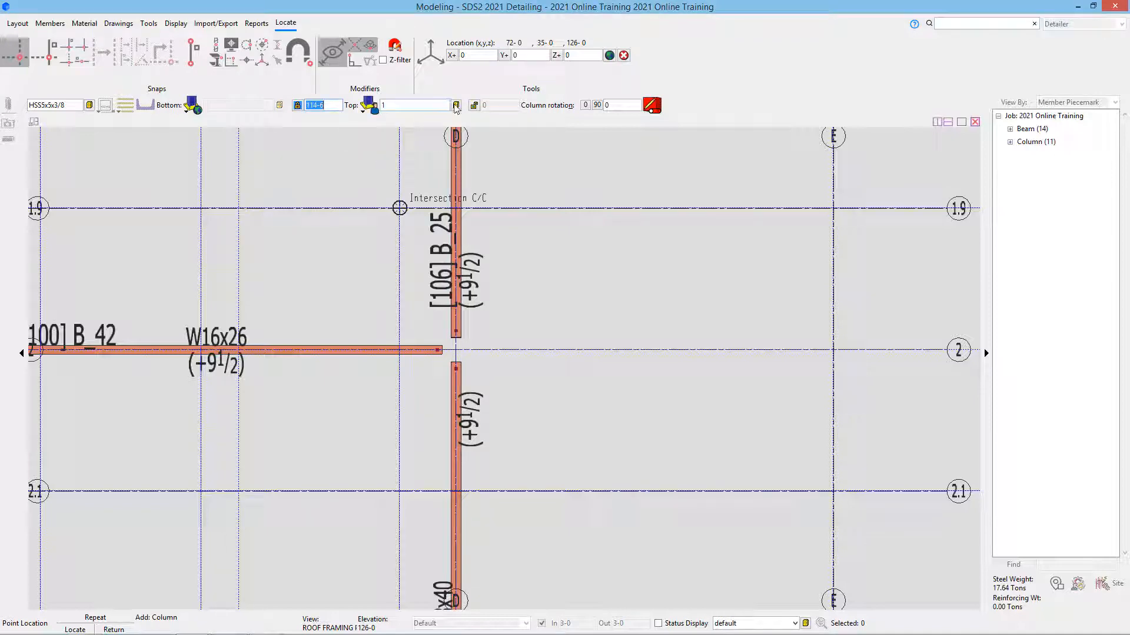
click(455, 105)
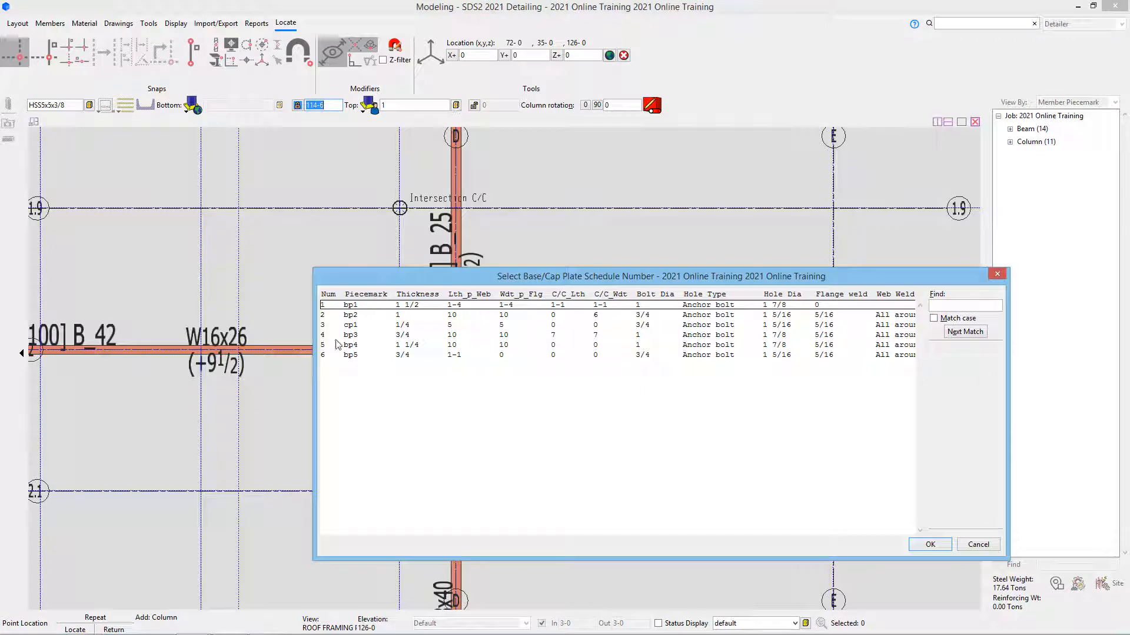
click(346, 327)
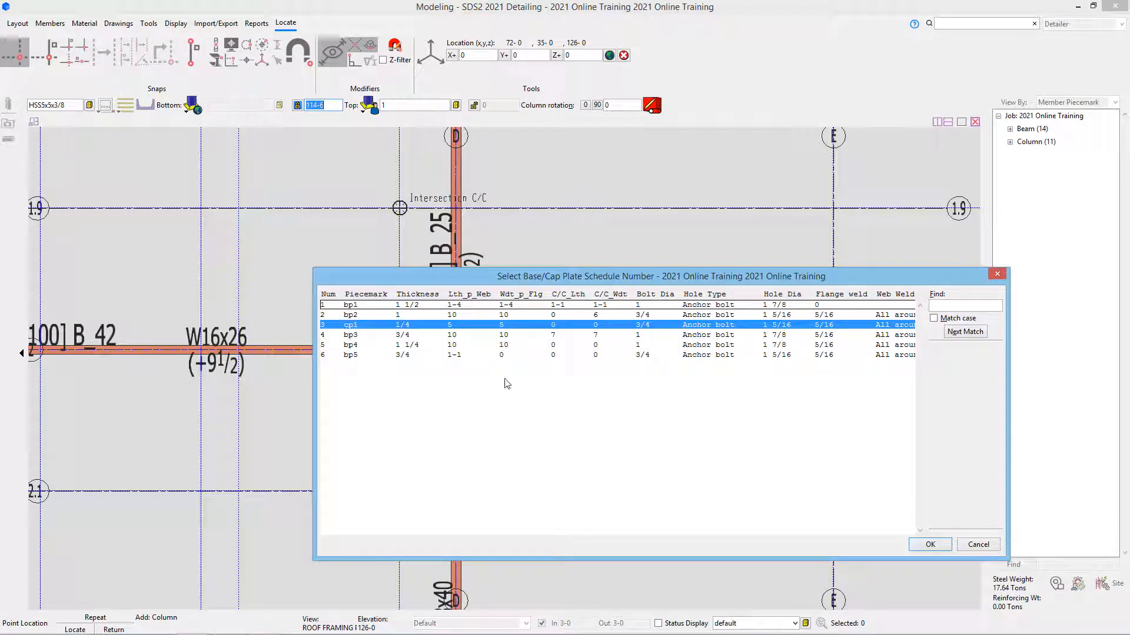
click(927, 544)
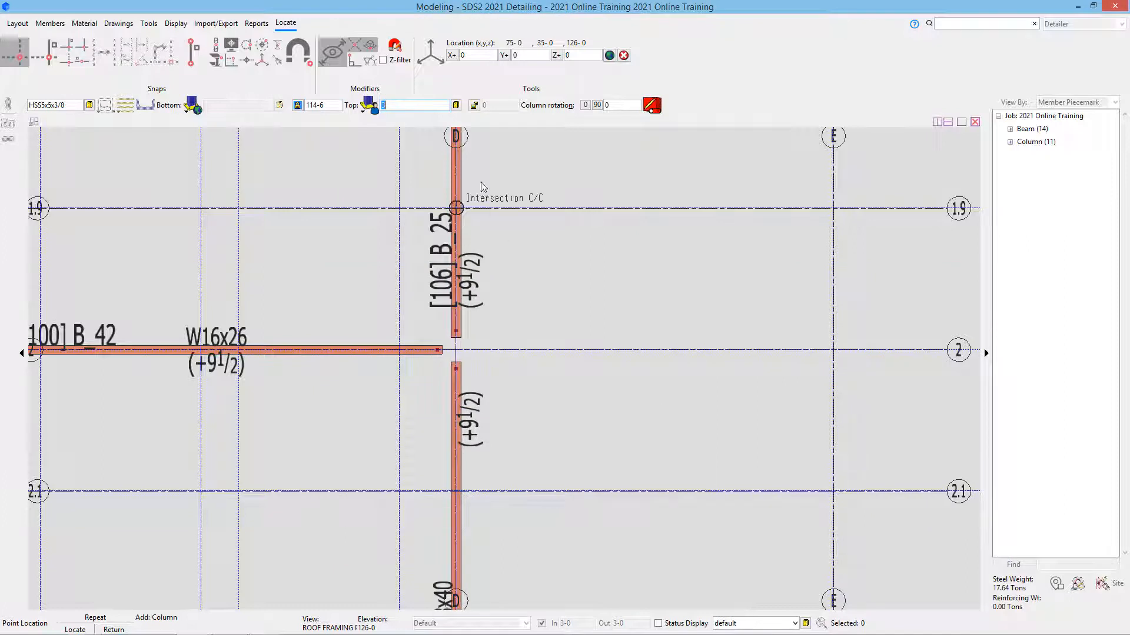
Step: Set the column's top elevation to 126-9 1/2 and place it at the intersection of grids D and 2
click(475, 106)
key(BackSpace)
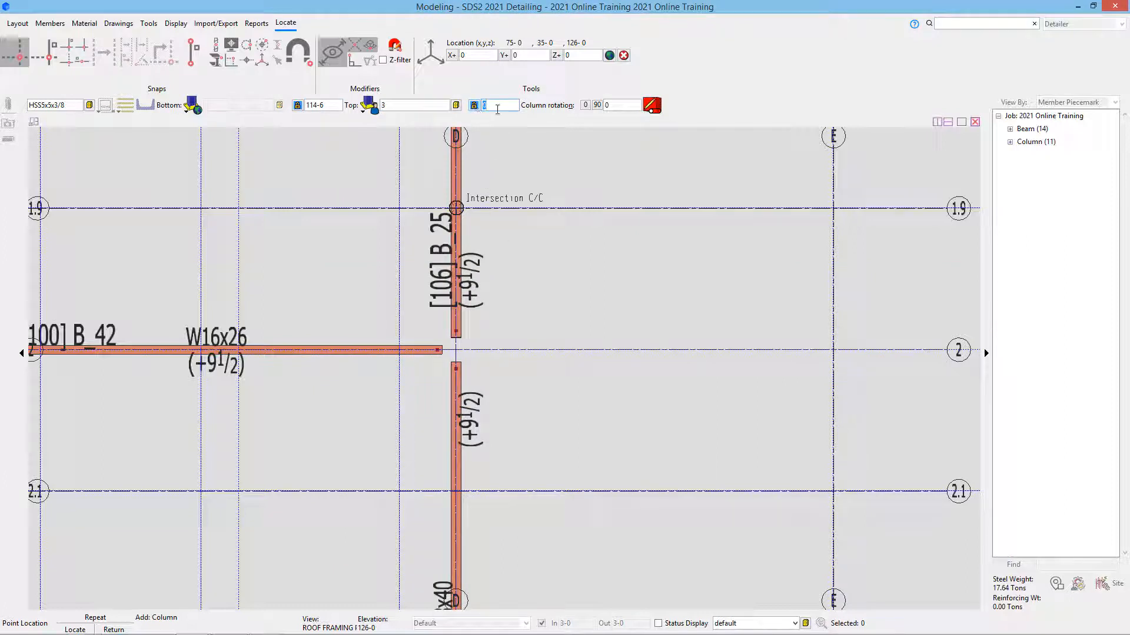
text(126-9 1/2)
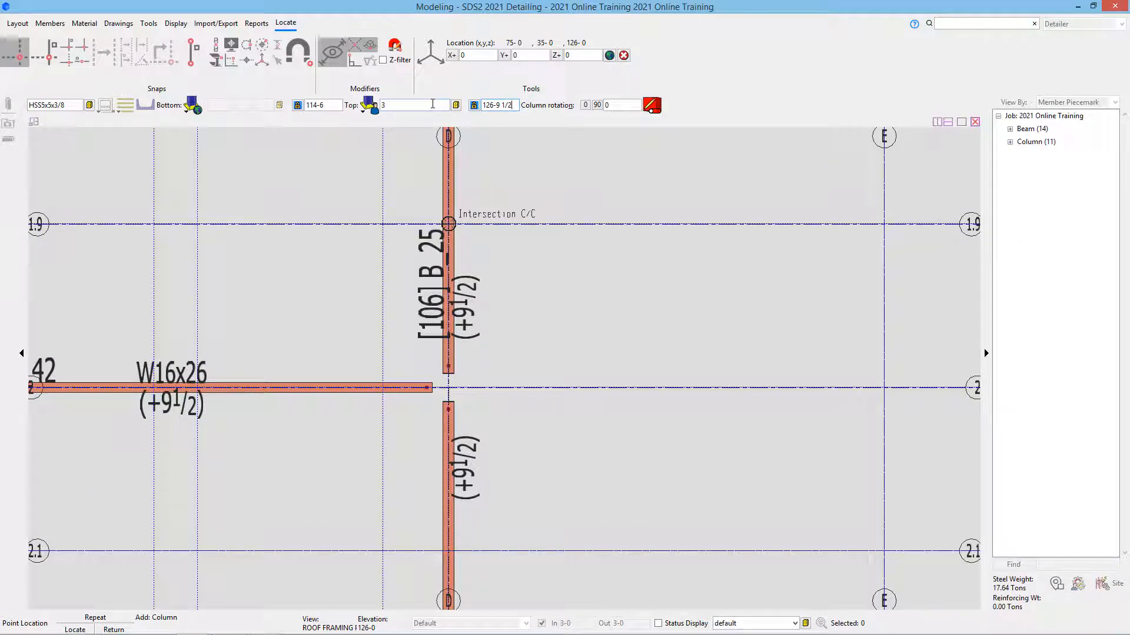
click(454, 390)
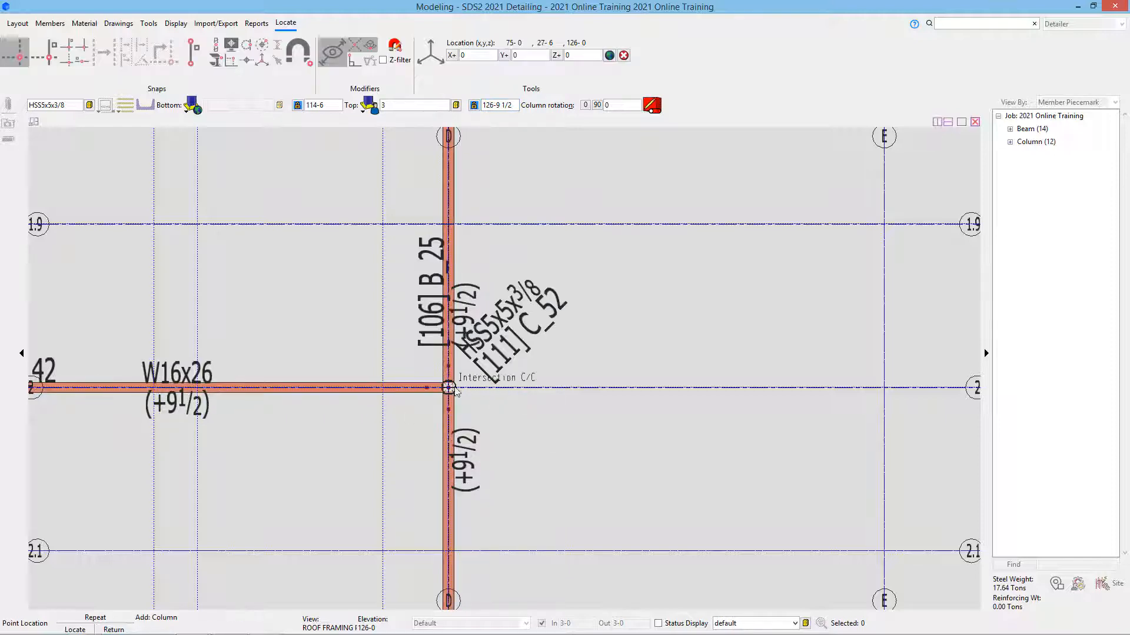
right_click(463, 408)
scroll(452, 359, up, 5)
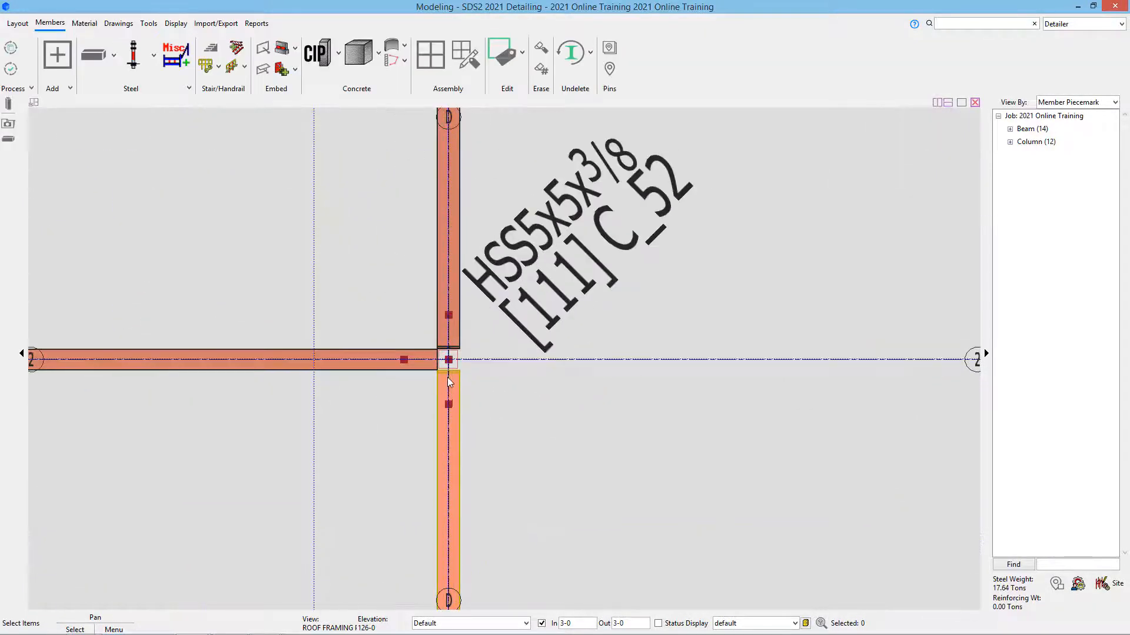
scroll(452, 356, up, 1)
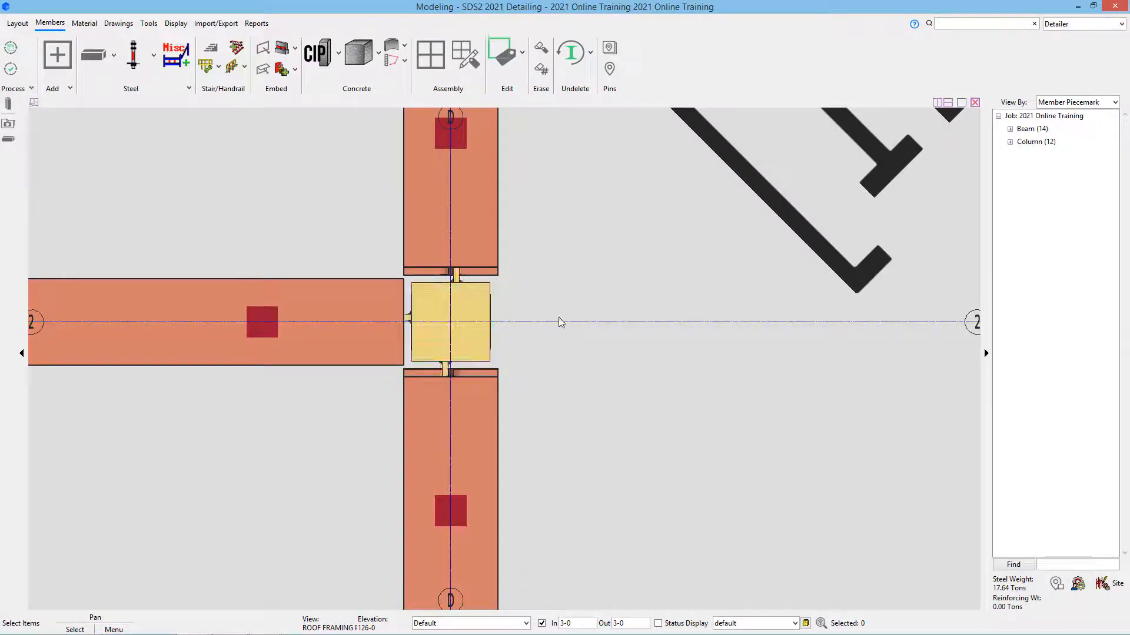
scroll(411, 326, up, 1)
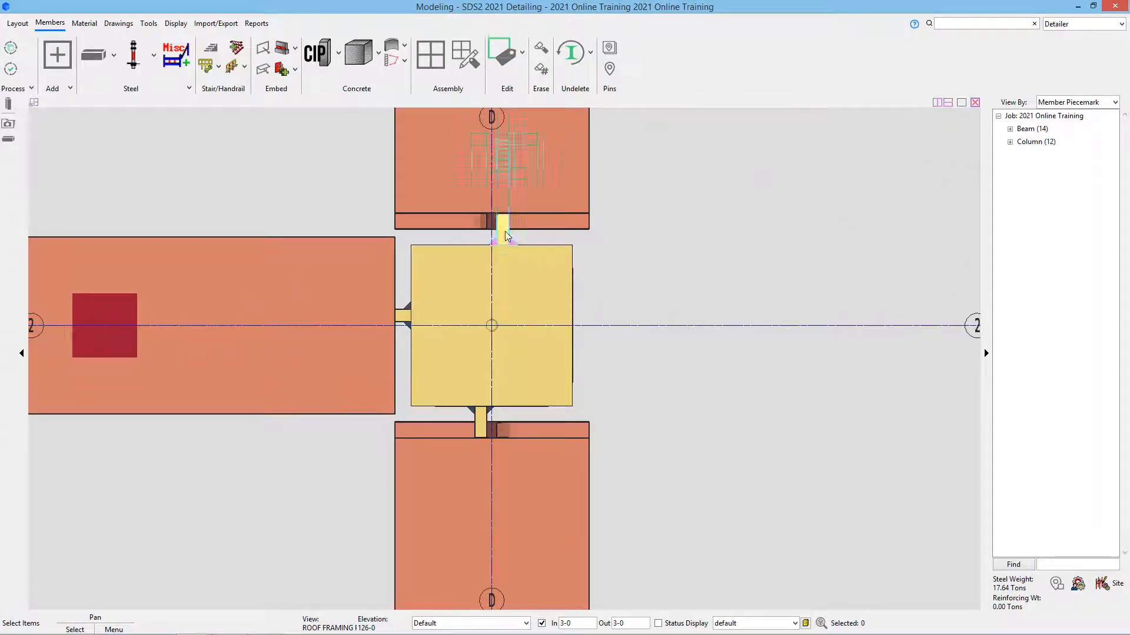
scroll(520, 354, down, 2)
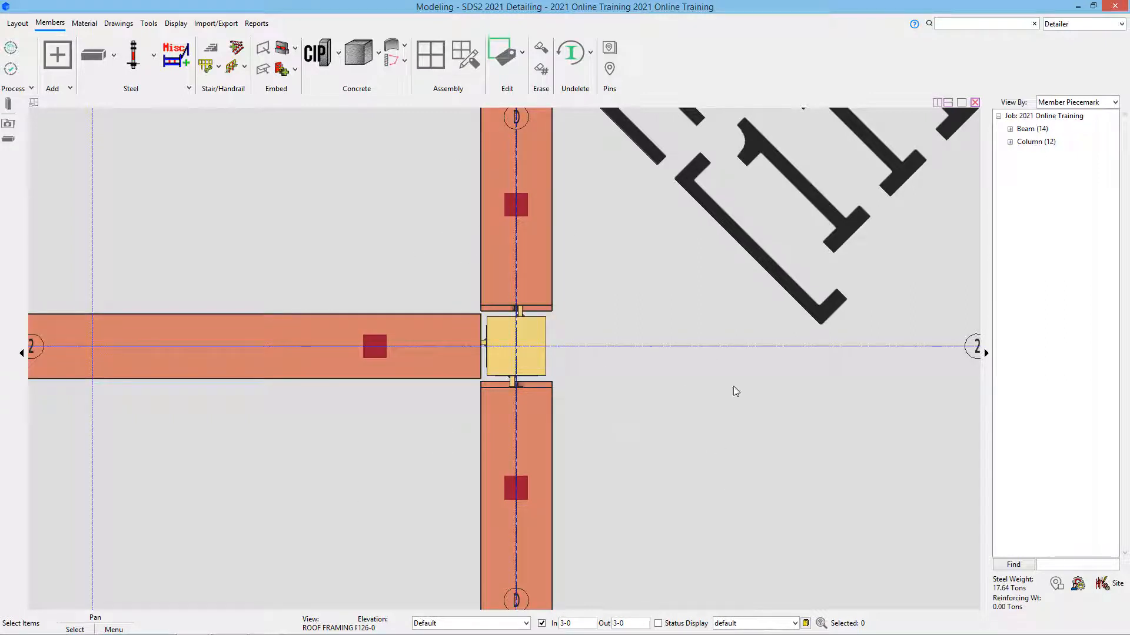
Step: Add red construction lines offset 7-6 to both sides of grid line 2 in the roof framing plan
scroll(500, 318, down, 5)
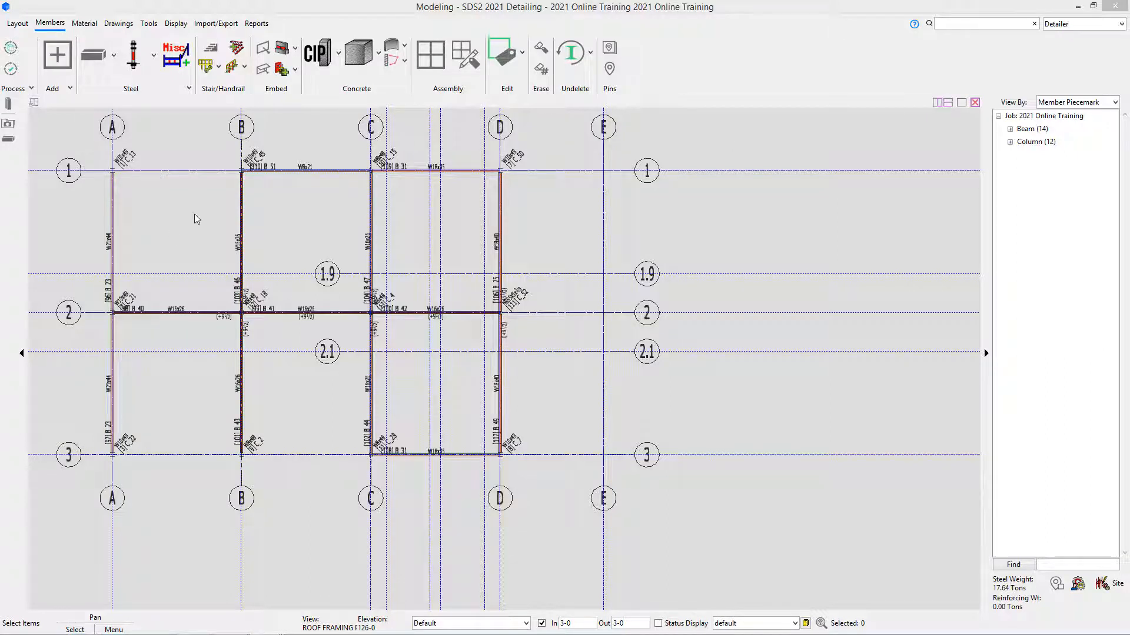
click(26, 28)
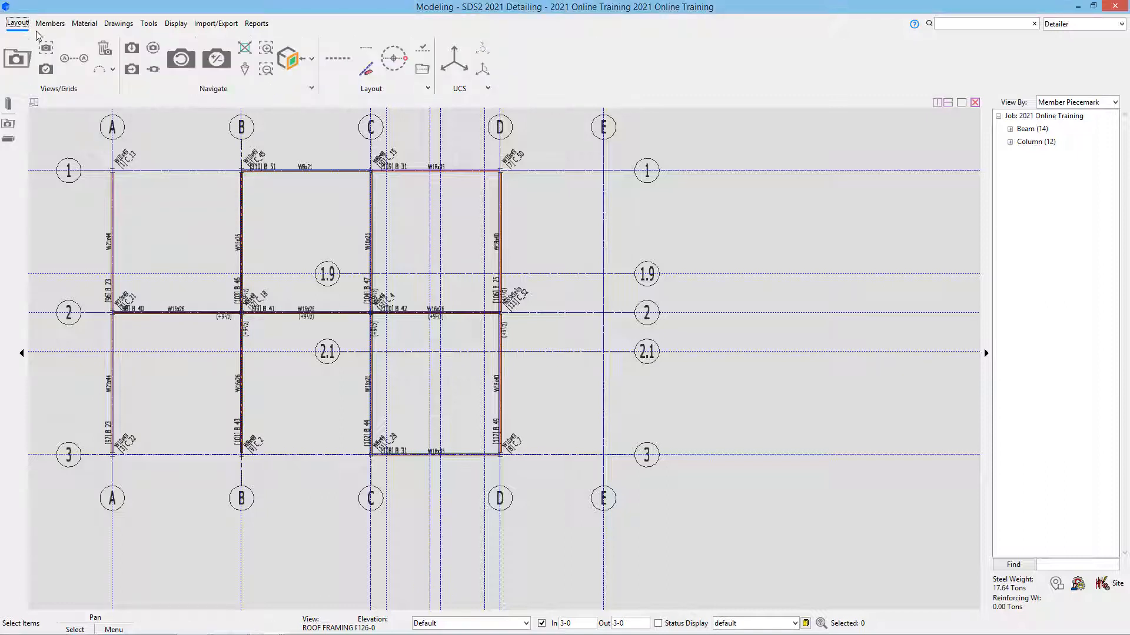
click(339, 71)
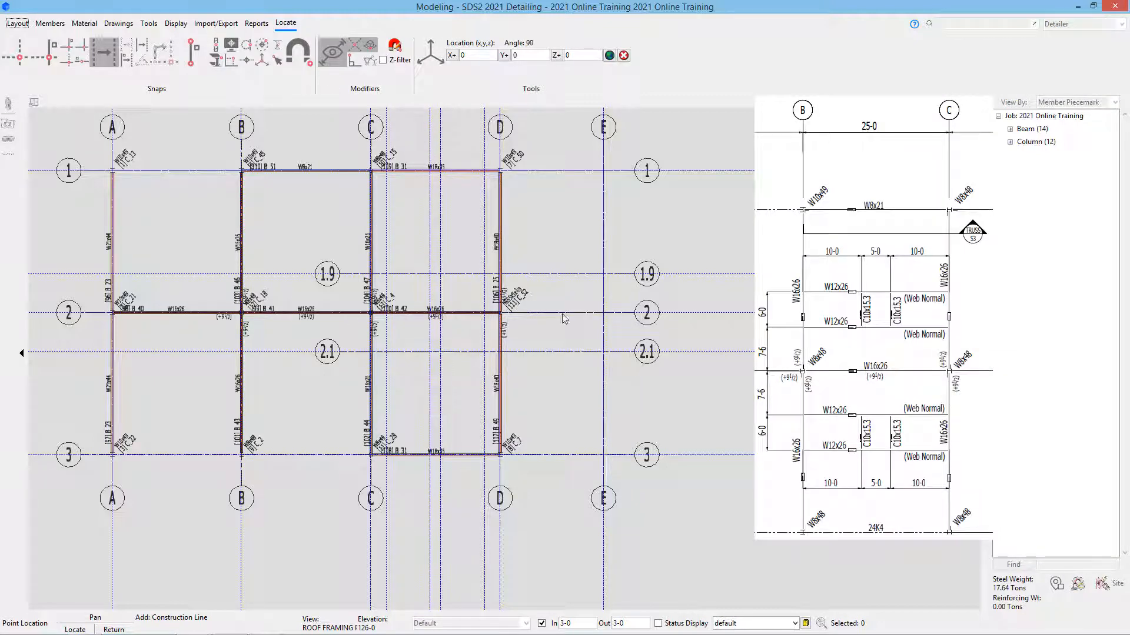
click(570, 315)
key(Return)
click(534, 313)
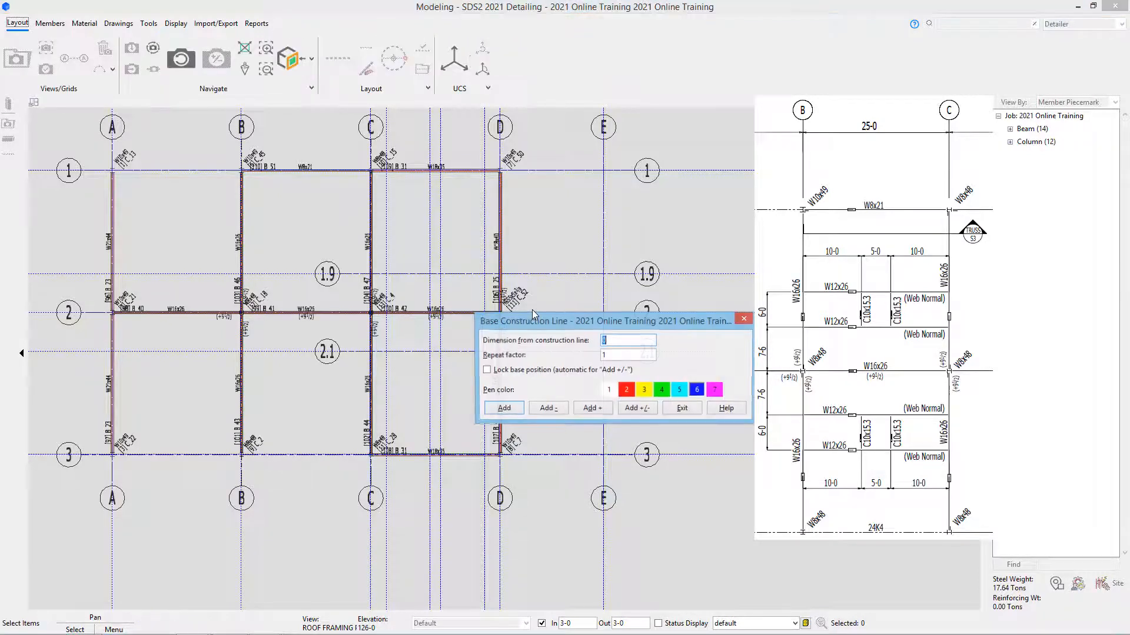
click(628, 390)
double_click(620, 340)
text(7-6)
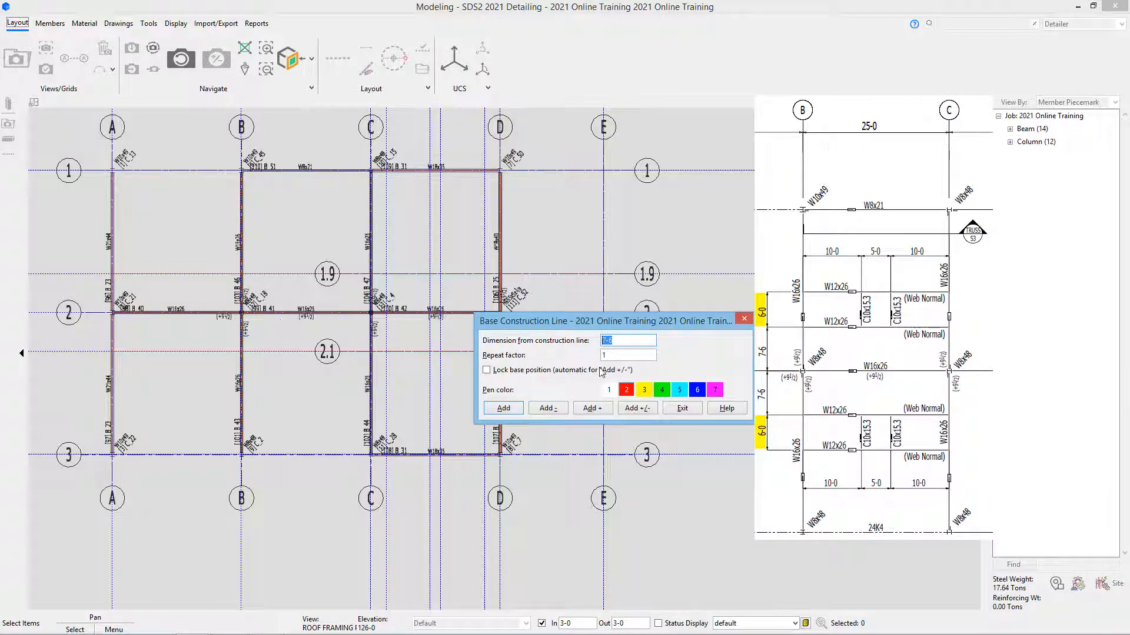
Step: Add construction lines offset 13-6 to both sides of grid line 2 and finish with that base line
text(-6)
click(636, 408)
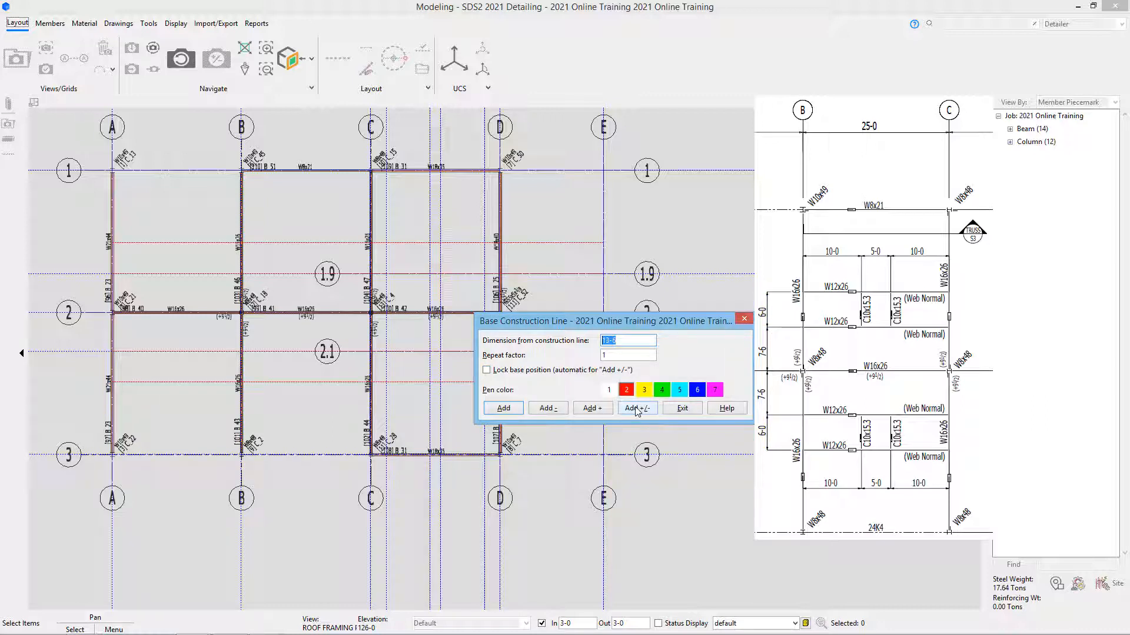
click(683, 408)
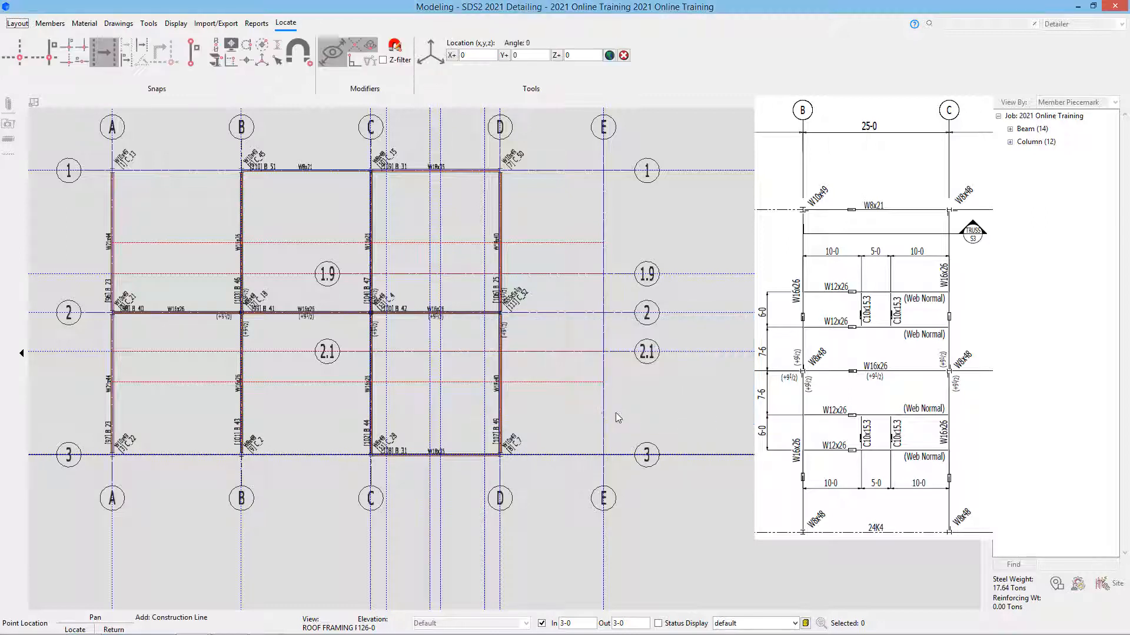
Step: Add red construction lines between grids B and C, one 10-0 from grid B toward C and another 5-0 beyond it
click(242, 559)
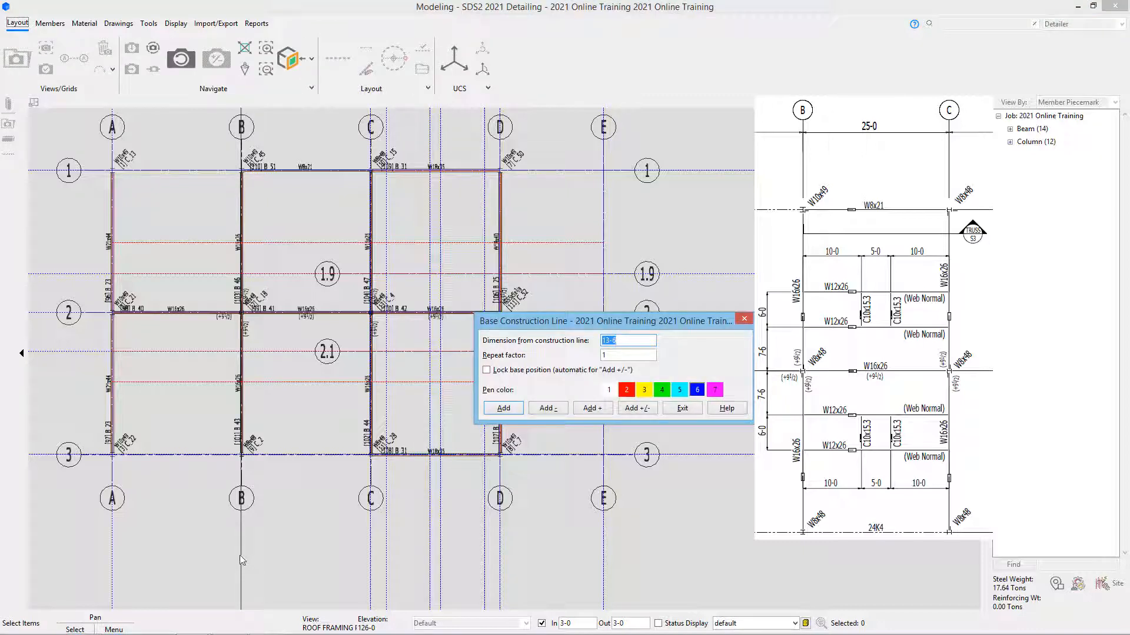
text(10-0)
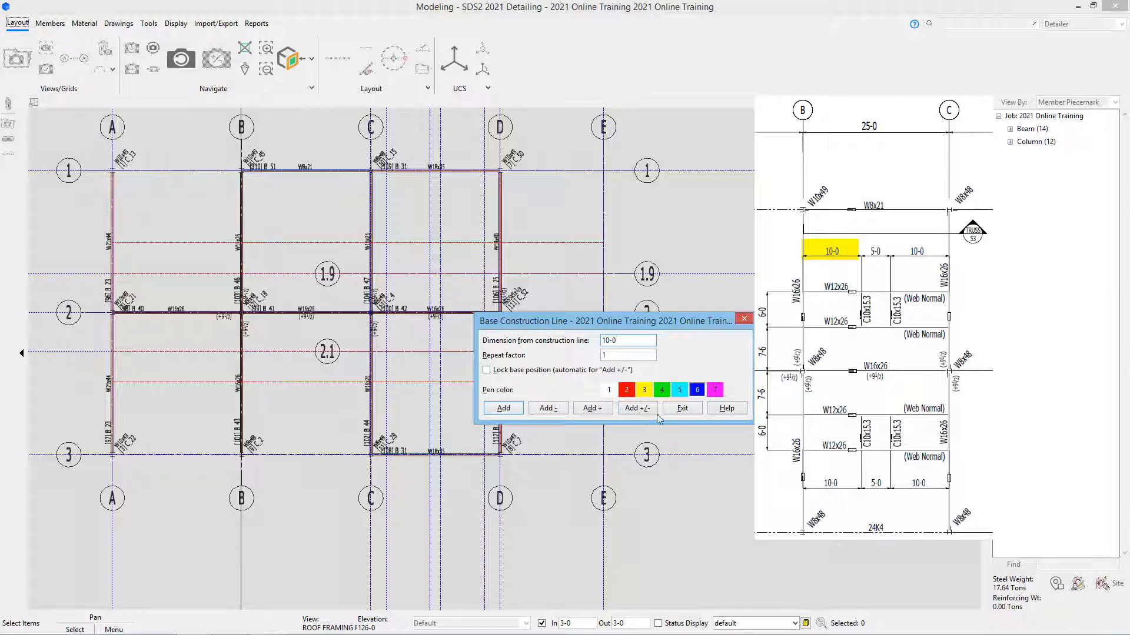
click(626, 390)
click(588, 410)
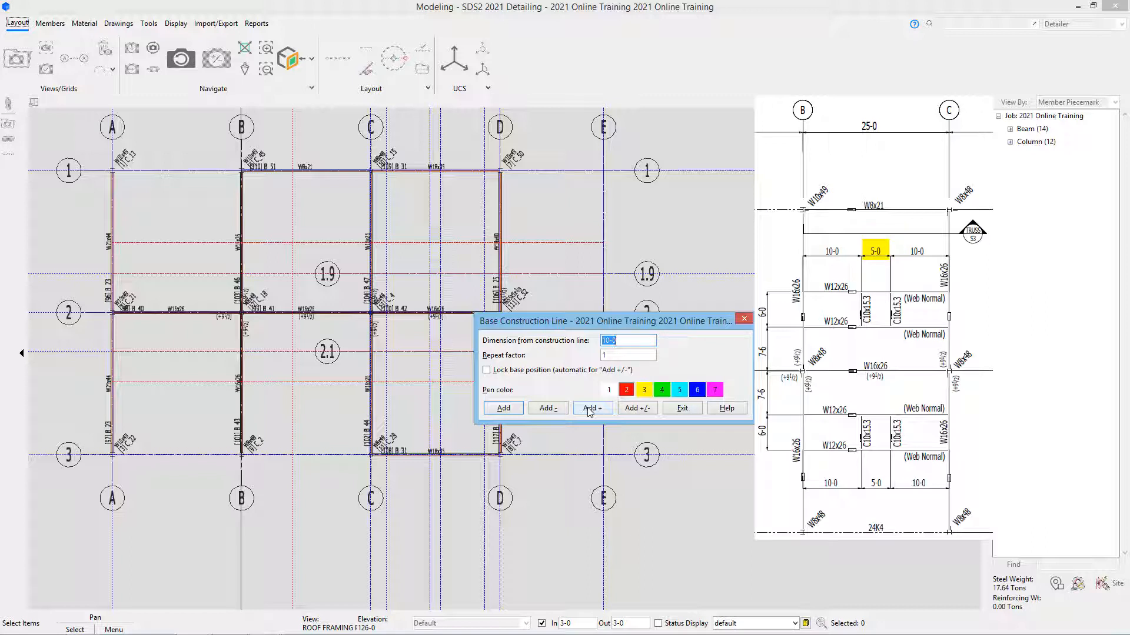
text(5-0)
click(602, 412)
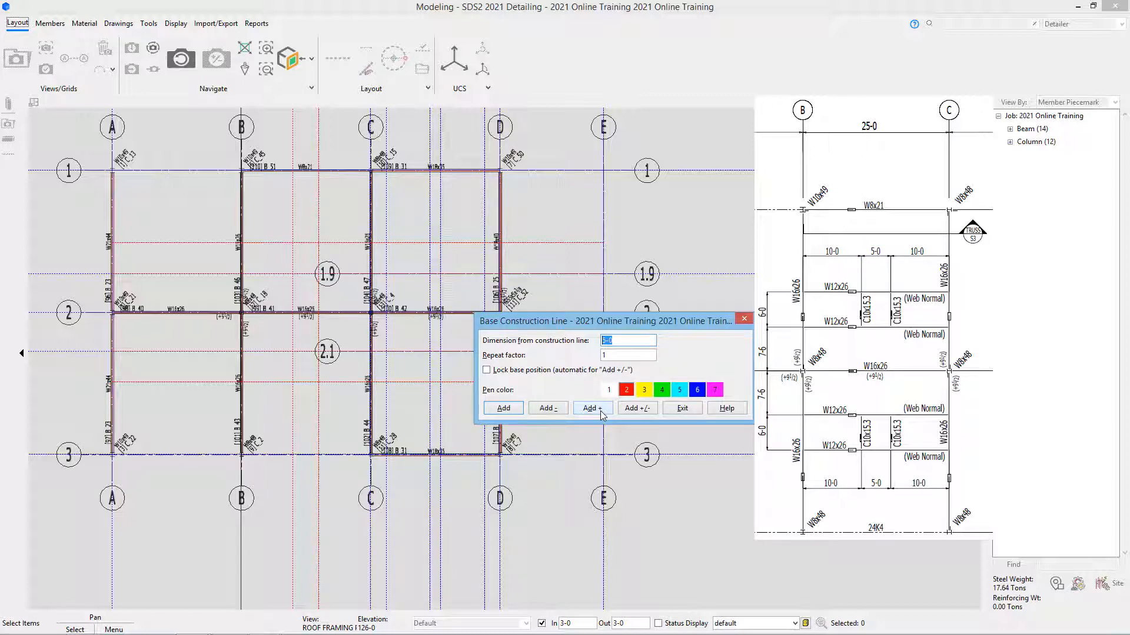
click(602, 411)
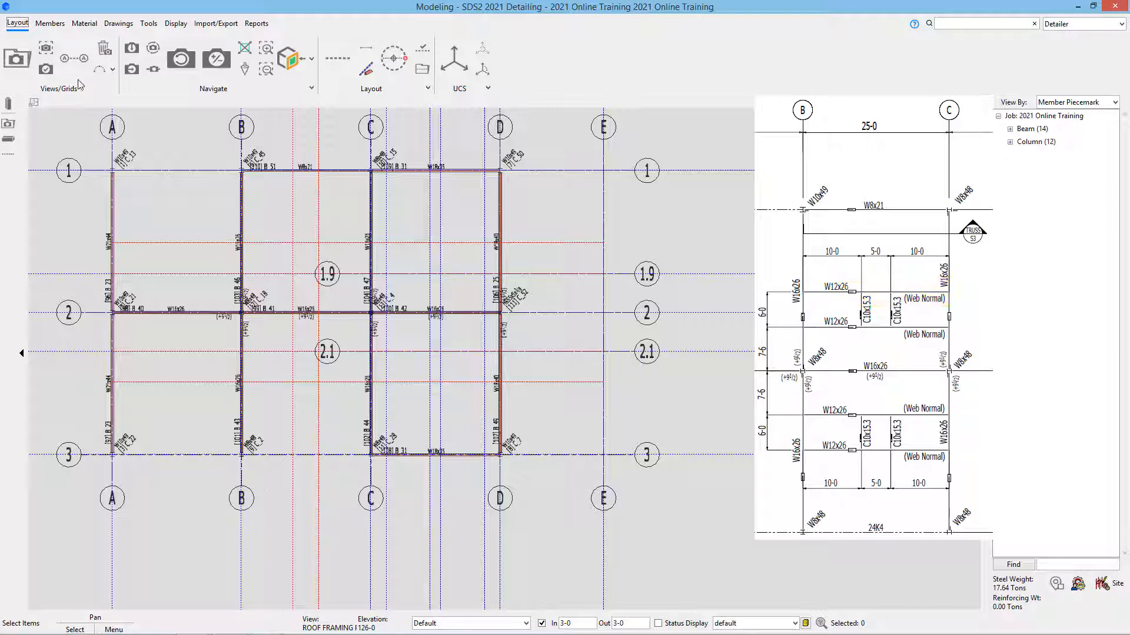
Step: Start adding a beam with section W12x26, locating points at intersections of construction lines and members
click(9, 140)
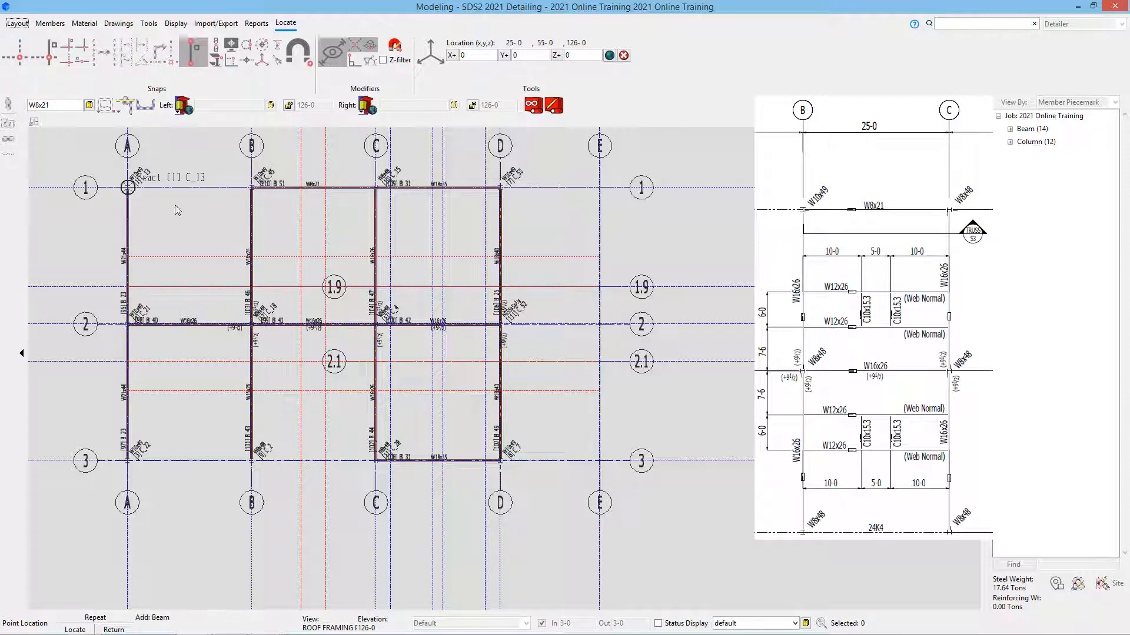
click(21, 59)
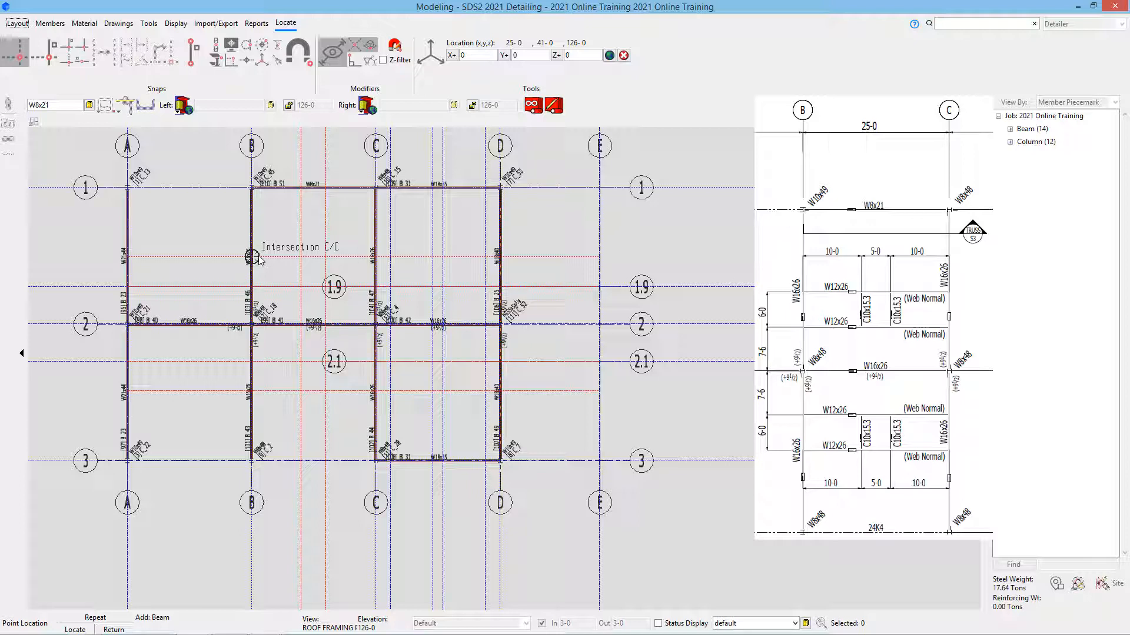
click(47, 59)
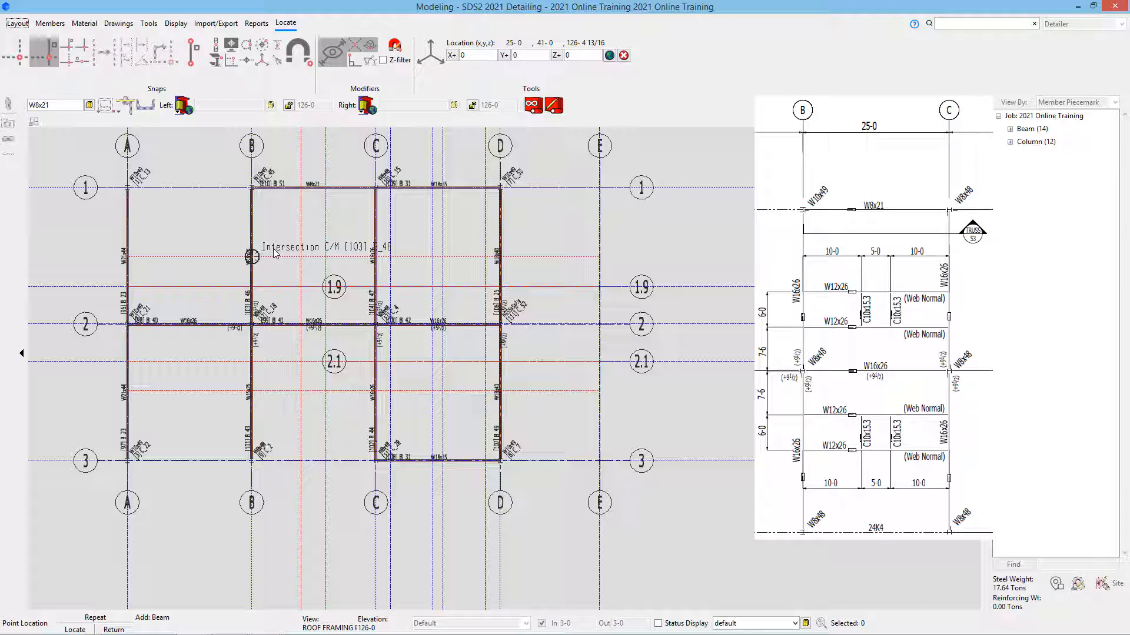
scroll(274, 252, up, 2)
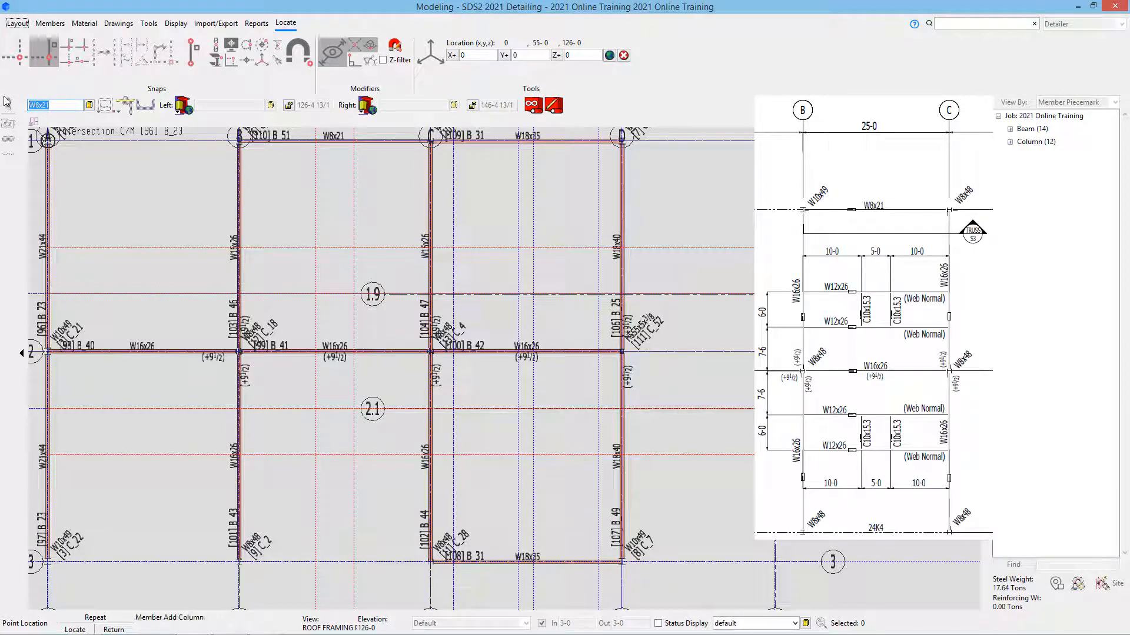
text(w12)
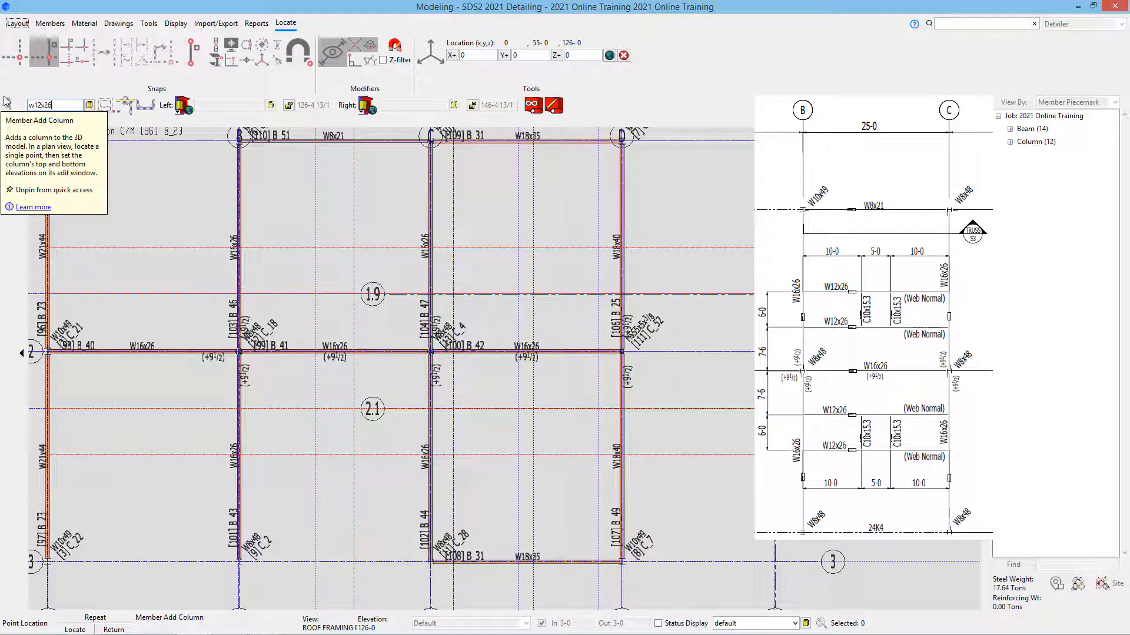
text(x26)
key(Return)
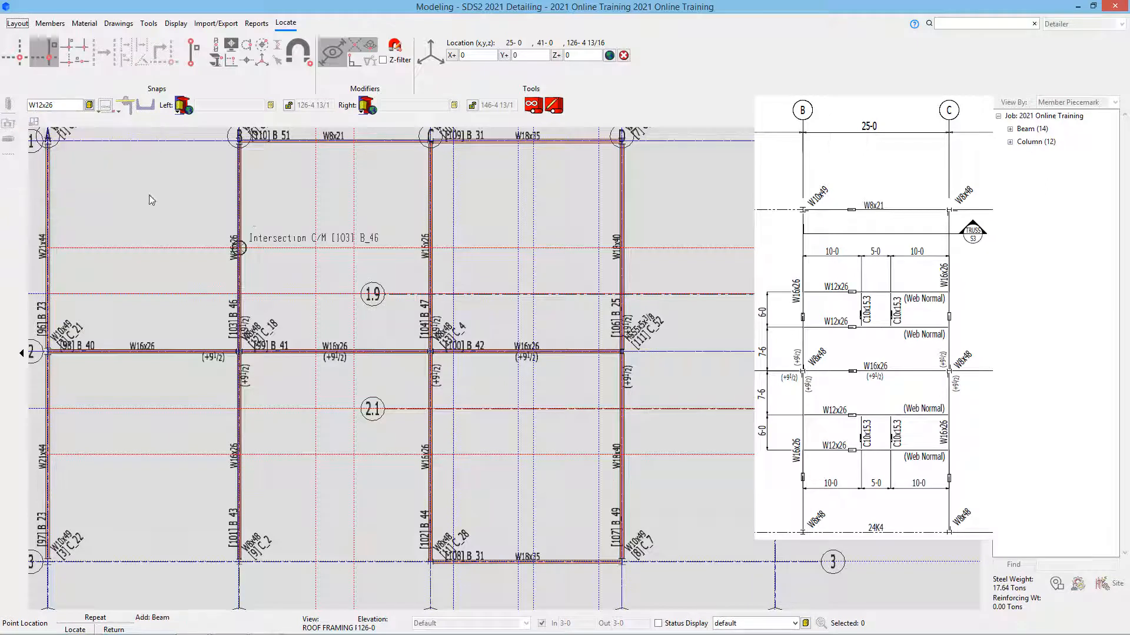
Step: Place the W12x26 beam between the beams on grids B and C along the 13-6 construction line nearer grid 1
click(242, 249)
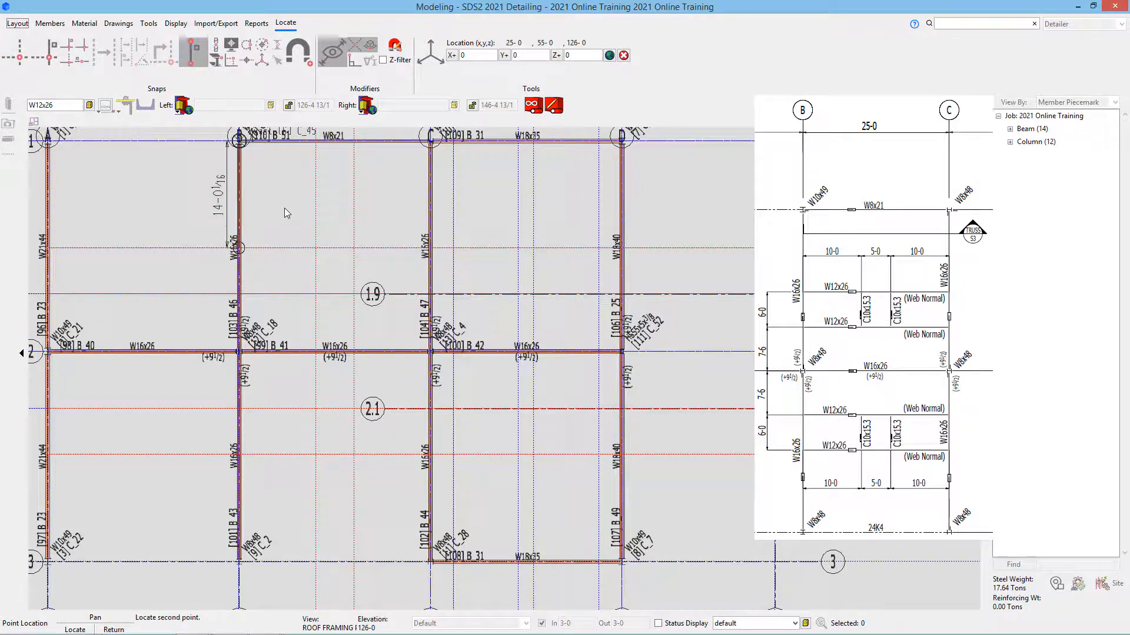
click(54, 54)
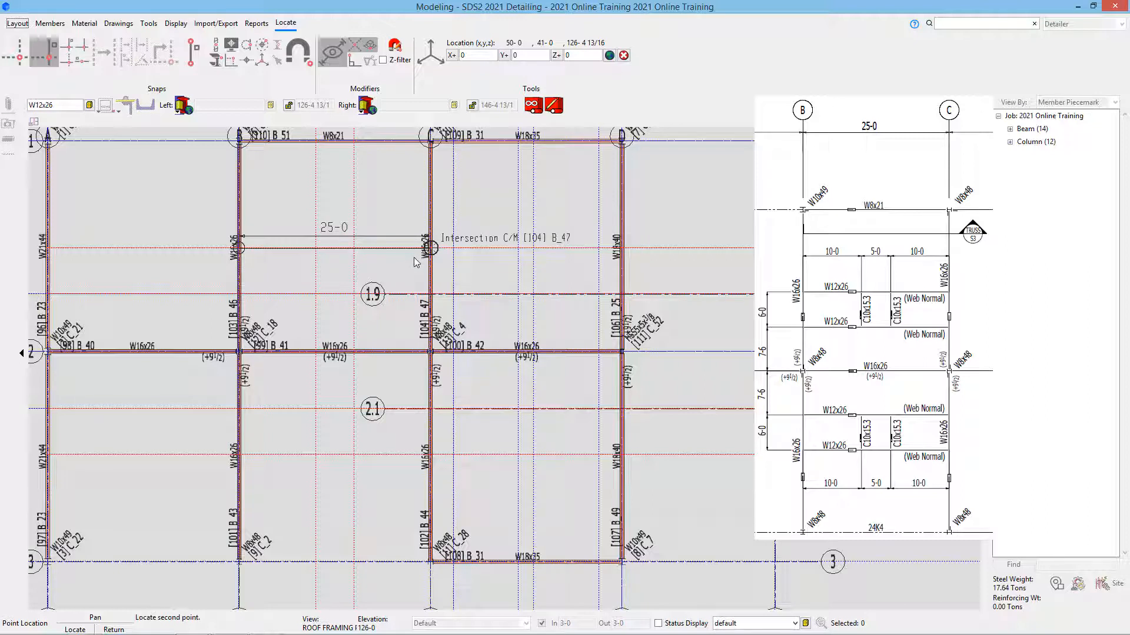
click(414, 258)
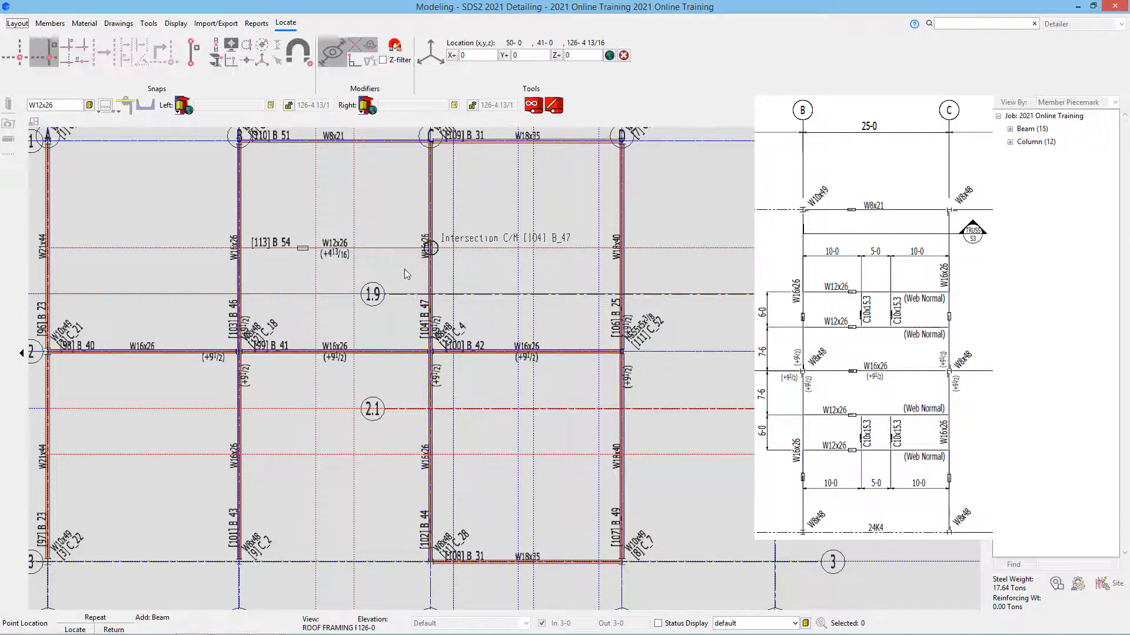
right_click(321, 240)
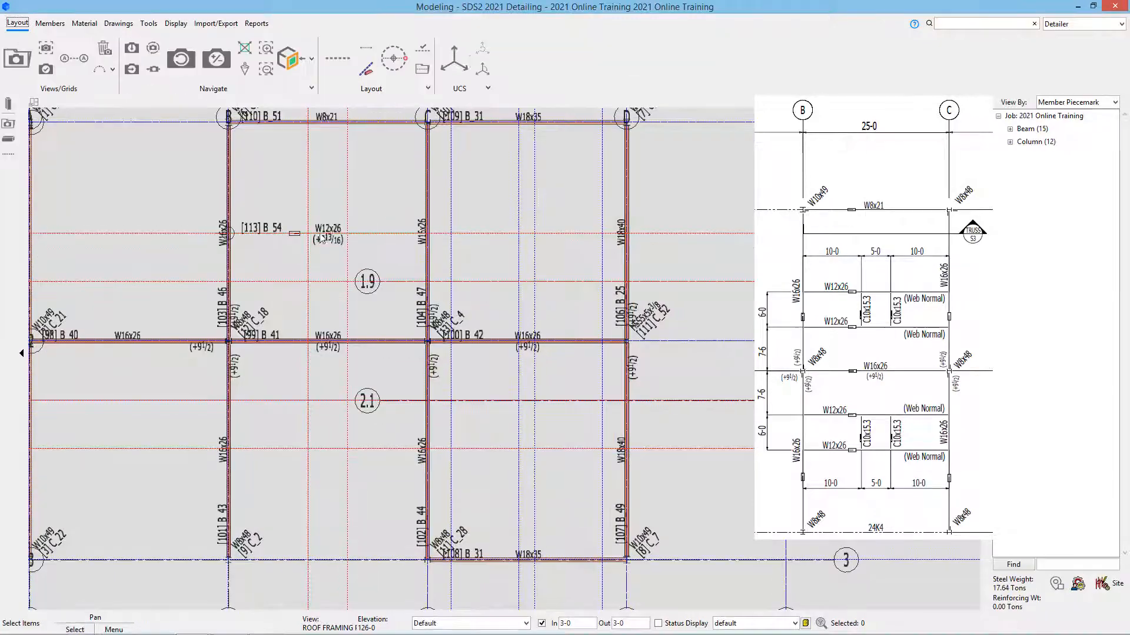
Step: Examine in 3D how the new W12x26 beam frames into the W16x26 beam on grid B, and return to plan
scroll(176, 252, up, 5)
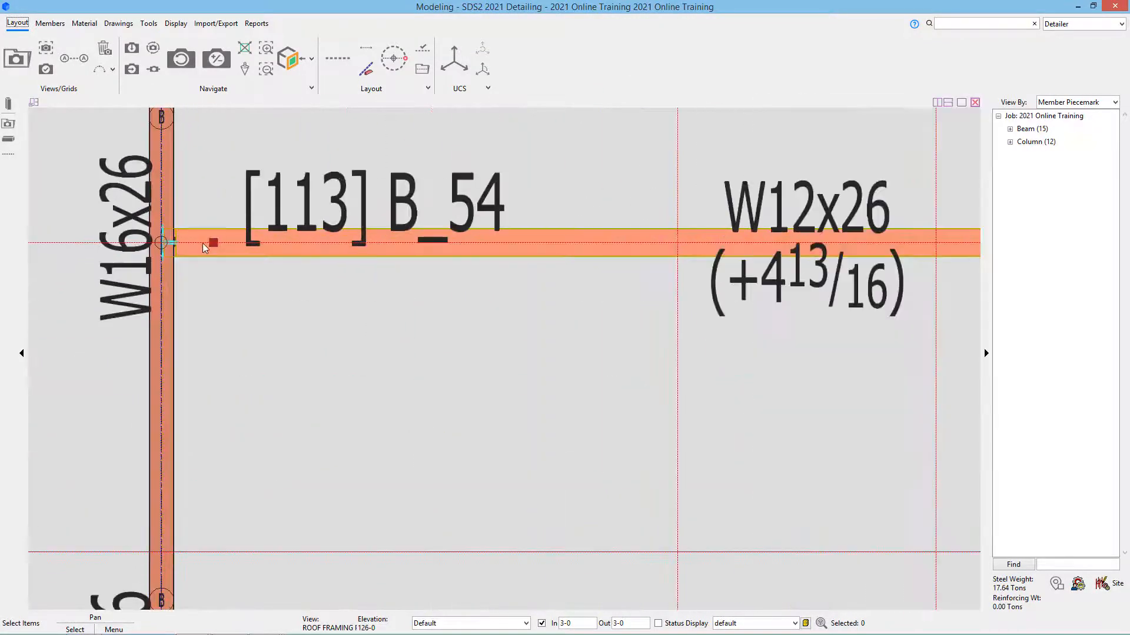
scroll(204, 243, up, 6)
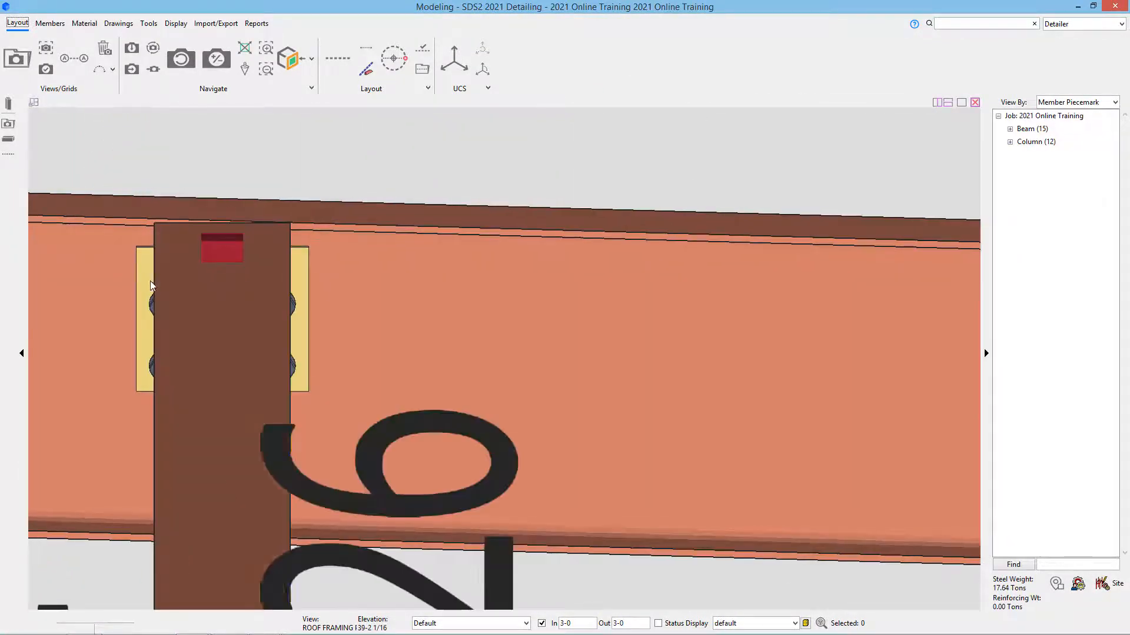
scroll(154, 253, up, 1)
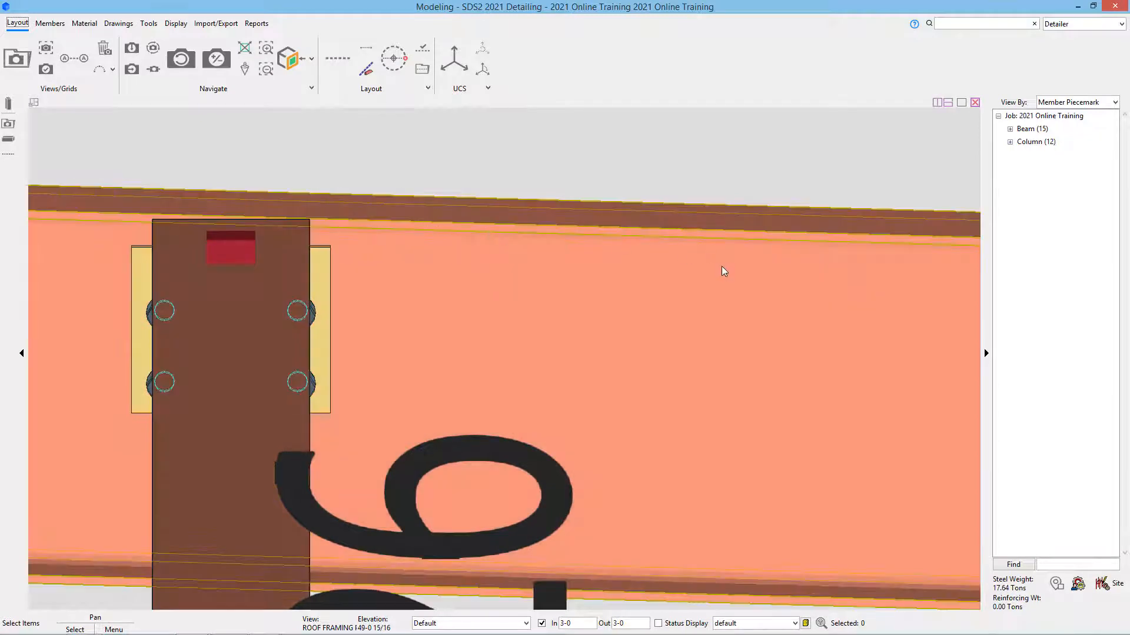
scroll(211, 313, down, 4)
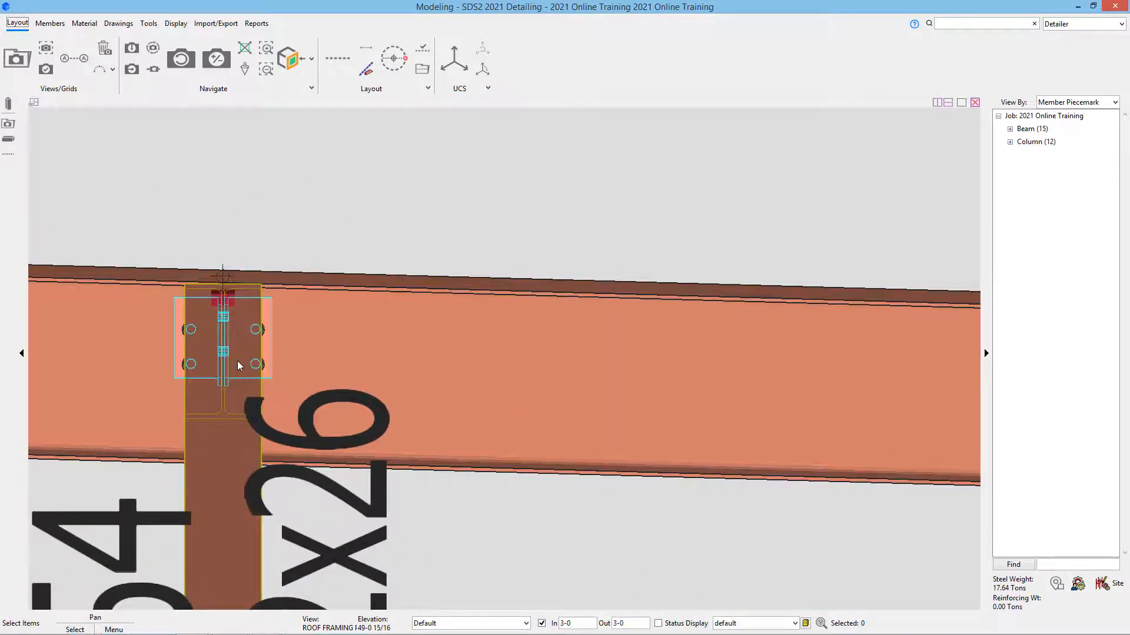
scroll(223, 370, down, 5)
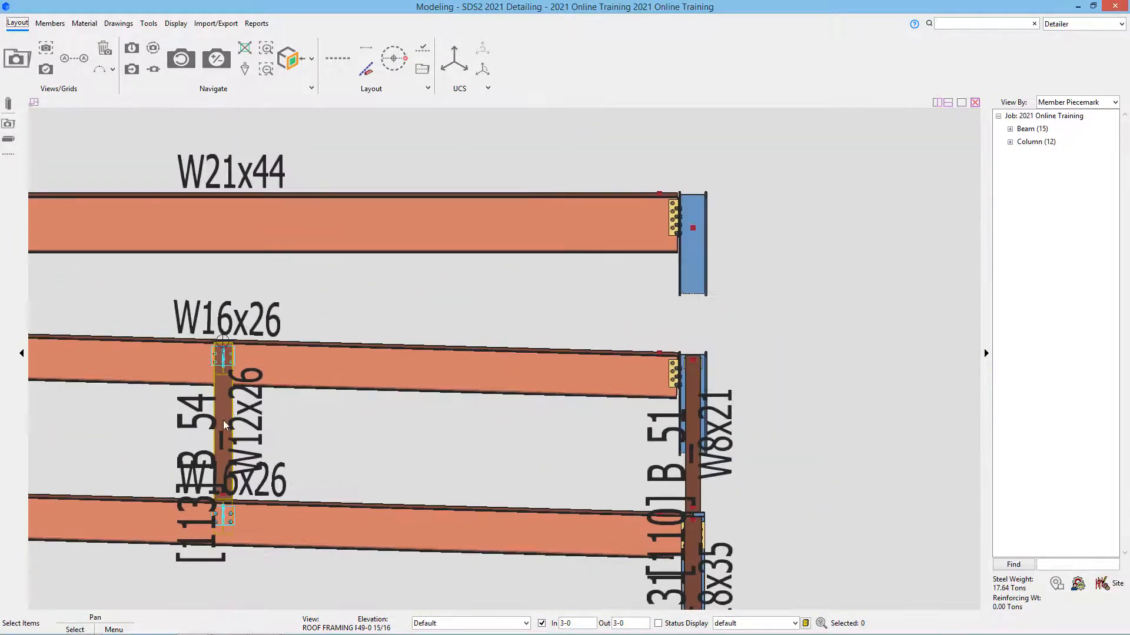
ctrl+middle_click(202, 448)
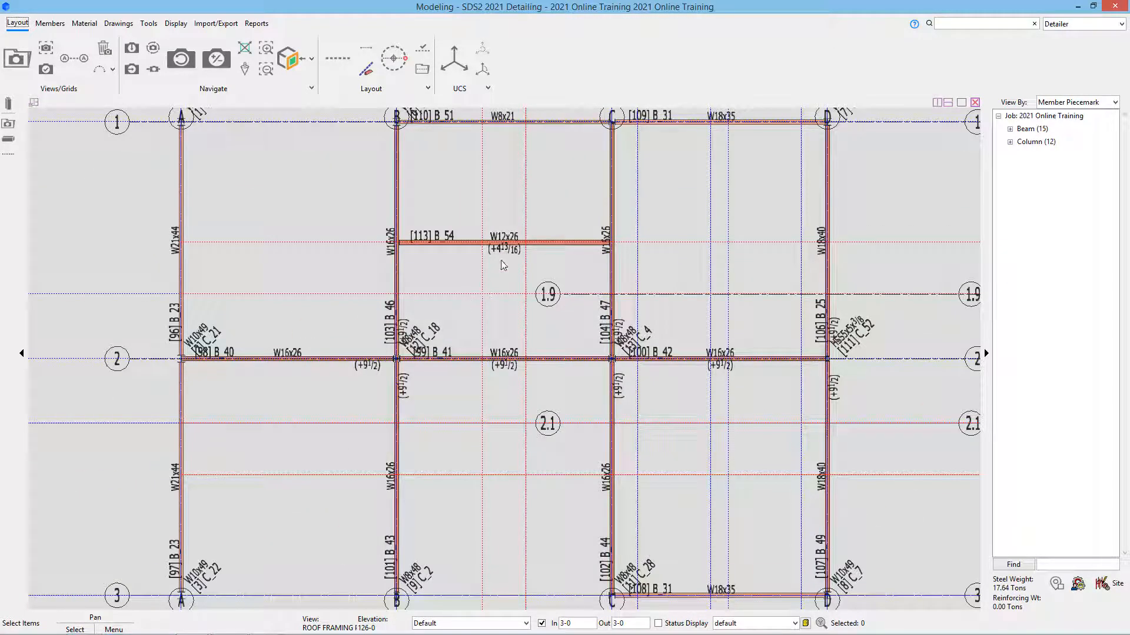
Step: Set the web rotation of the W12x26 beam to Web normal at both its left and right ends
scroll(468, 242, up, 2)
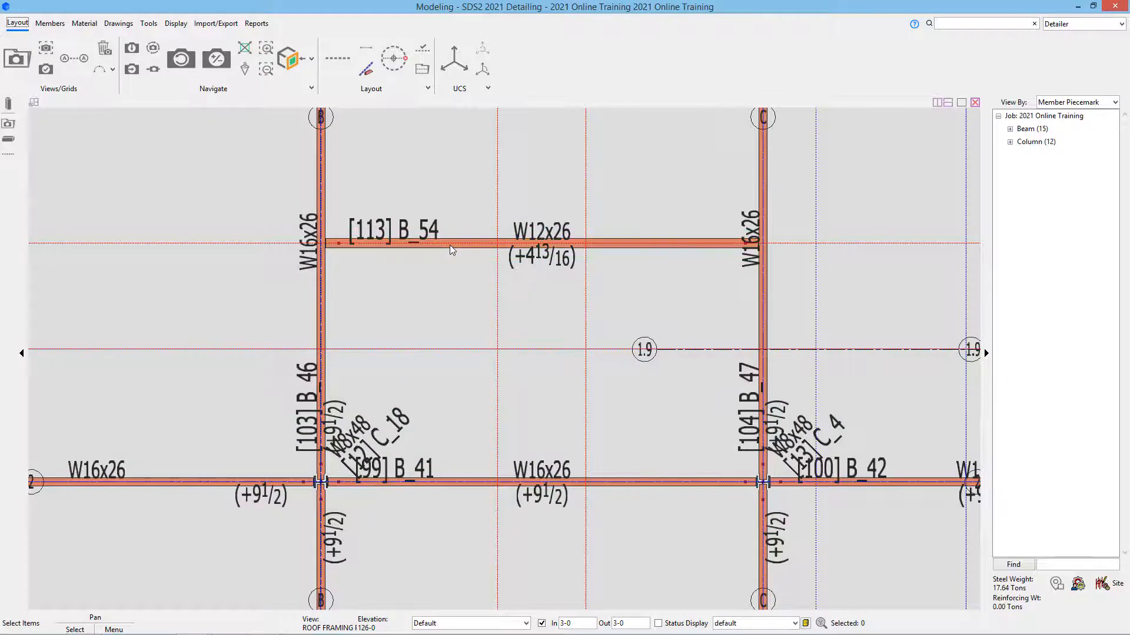
double_click(449, 245)
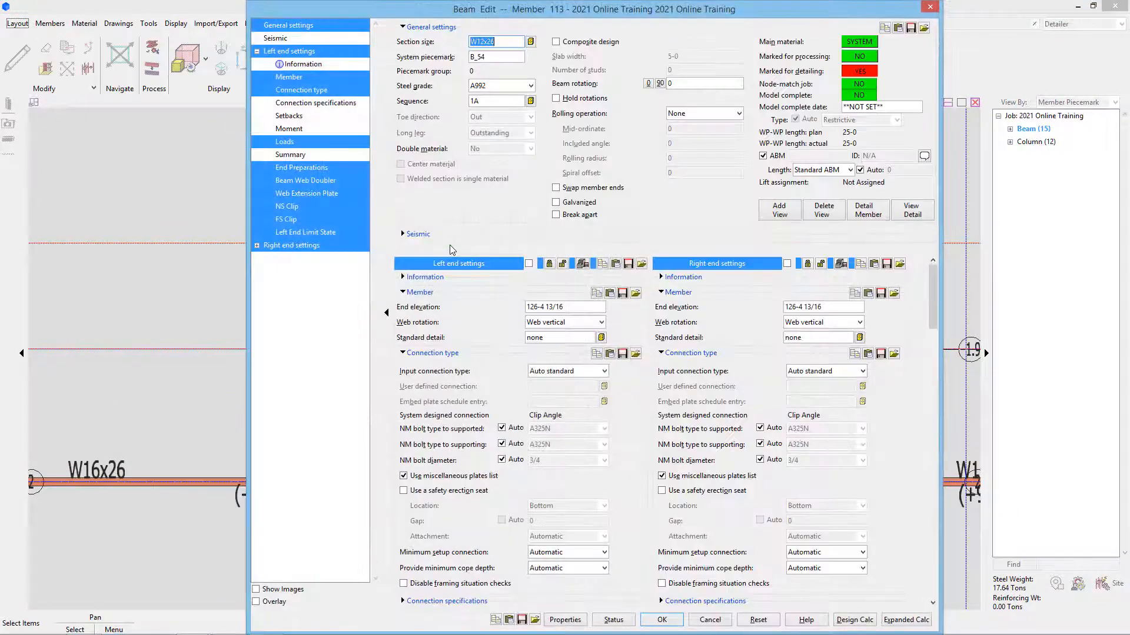
click(600, 322)
click(580, 338)
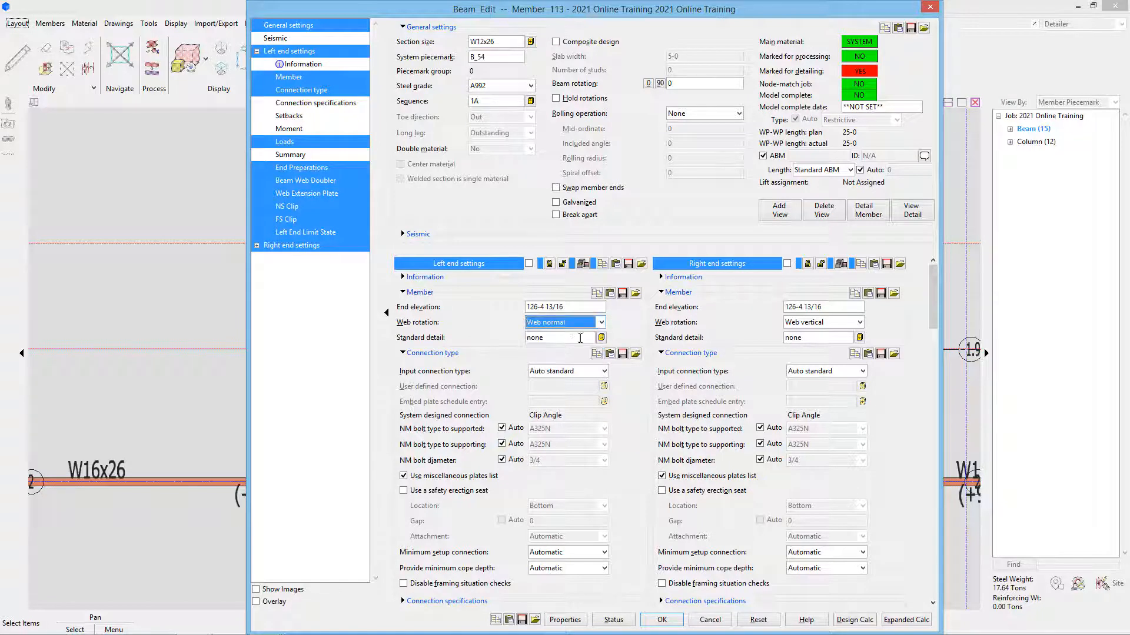
click(788, 322)
click(803, 341)
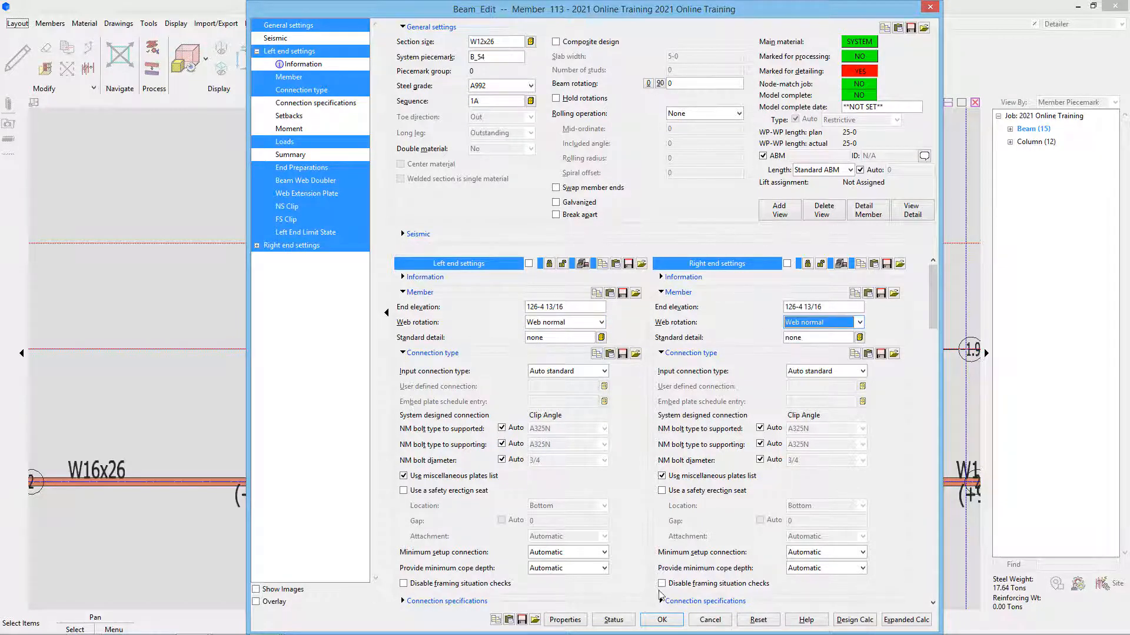
click(661, 620)
key(Escape)
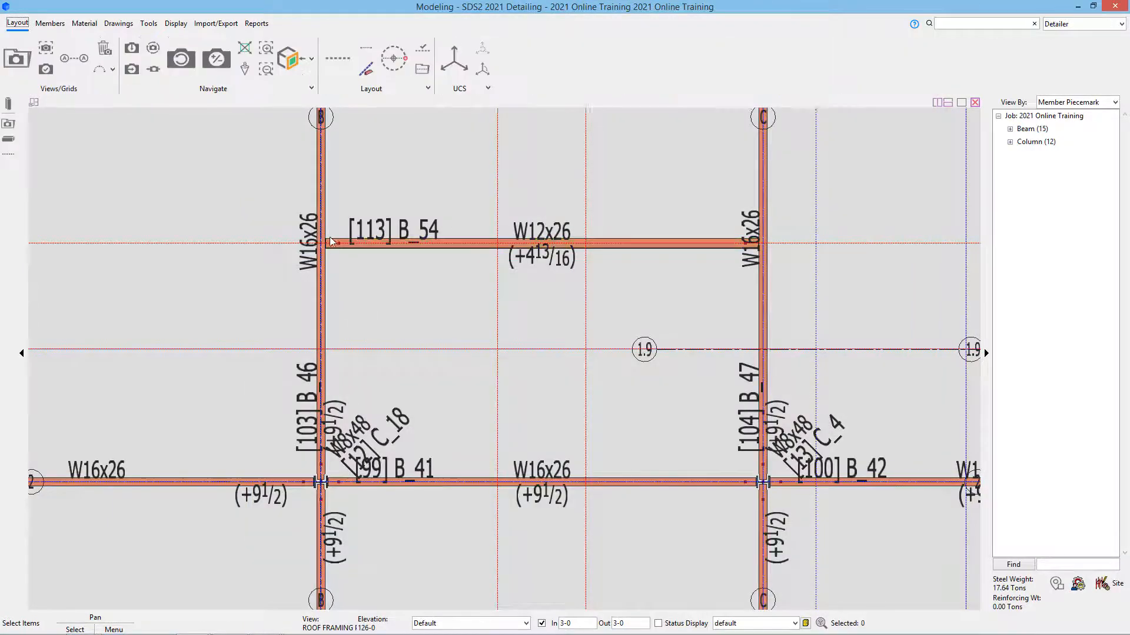
Step: Examine the web rotation of the W12x26 beam at its connection on grid B, and return to the plan between grids B and C
scroll(328, 242, up, 7)
shift+middle_drag(328, 252, 147, 101)
key(Home)
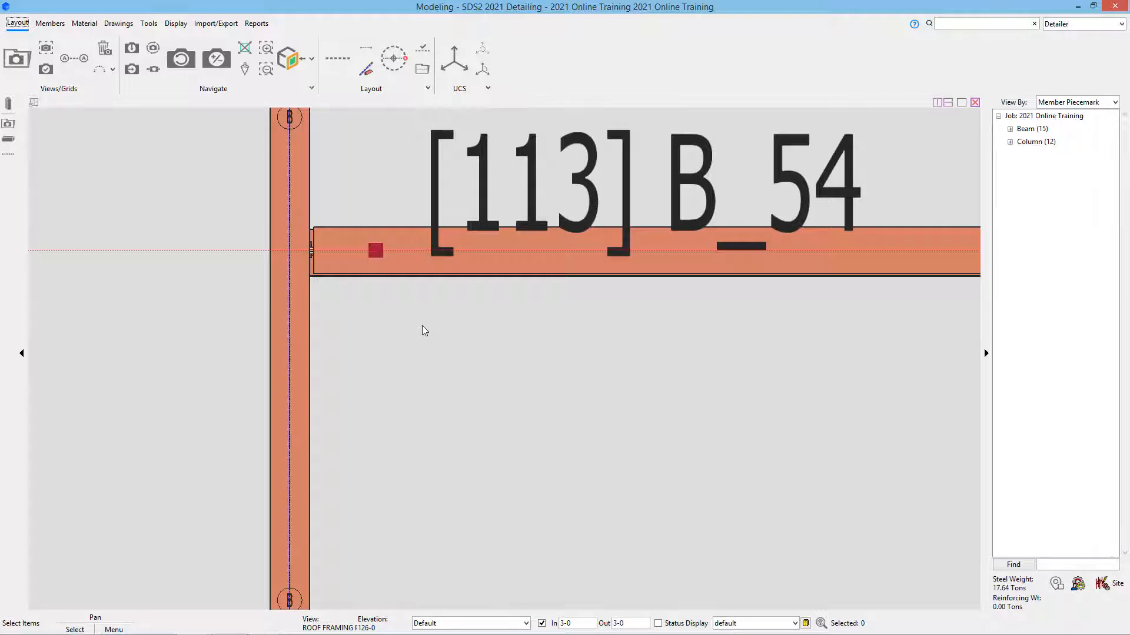
scroll(423, 330, down, 3)
middle_drag(794, 344, 343, 219)
scroll(343, 218, down, 3)
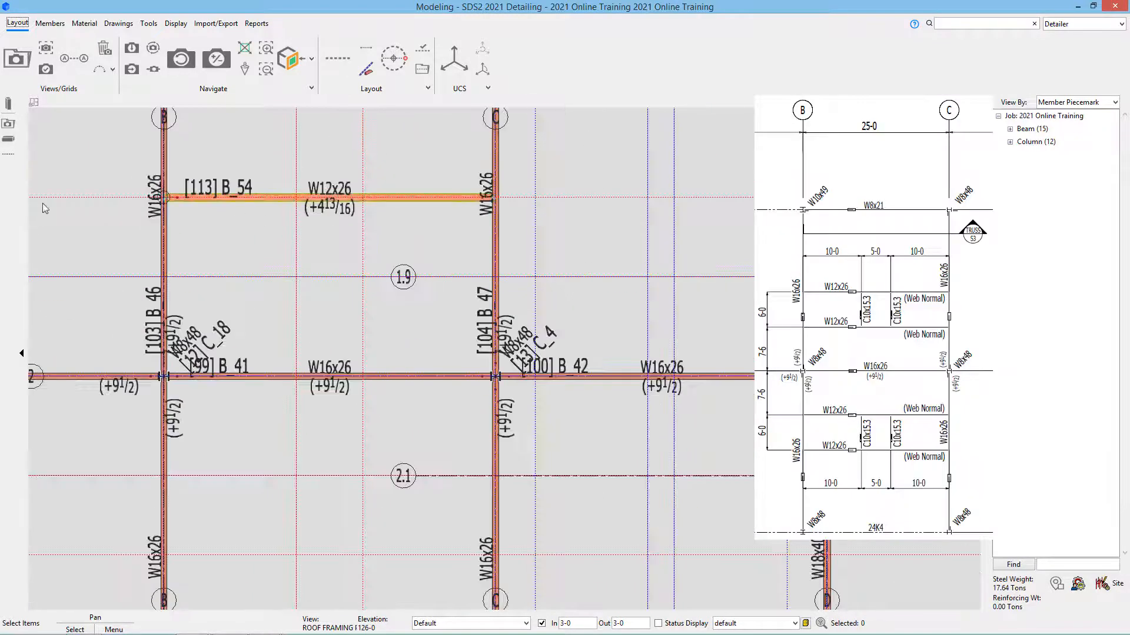
Step: Place a web-normal W12x26 beam along grid 1.9 between grids B and C, reviewing and accepting its beam settings
click(12, 143)
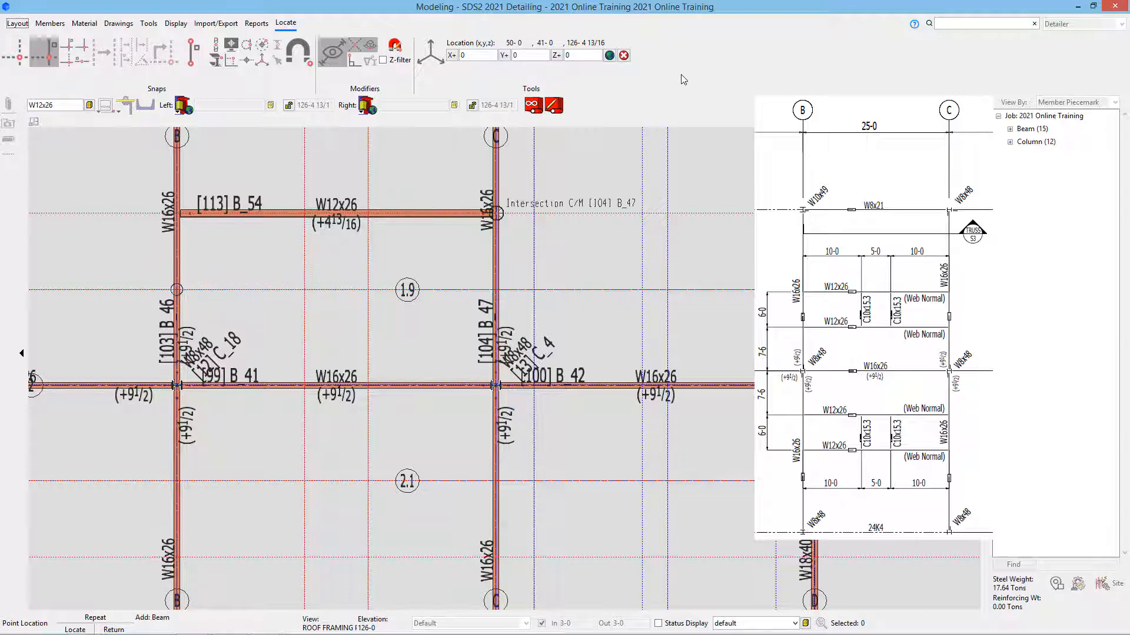
click(553, 110)
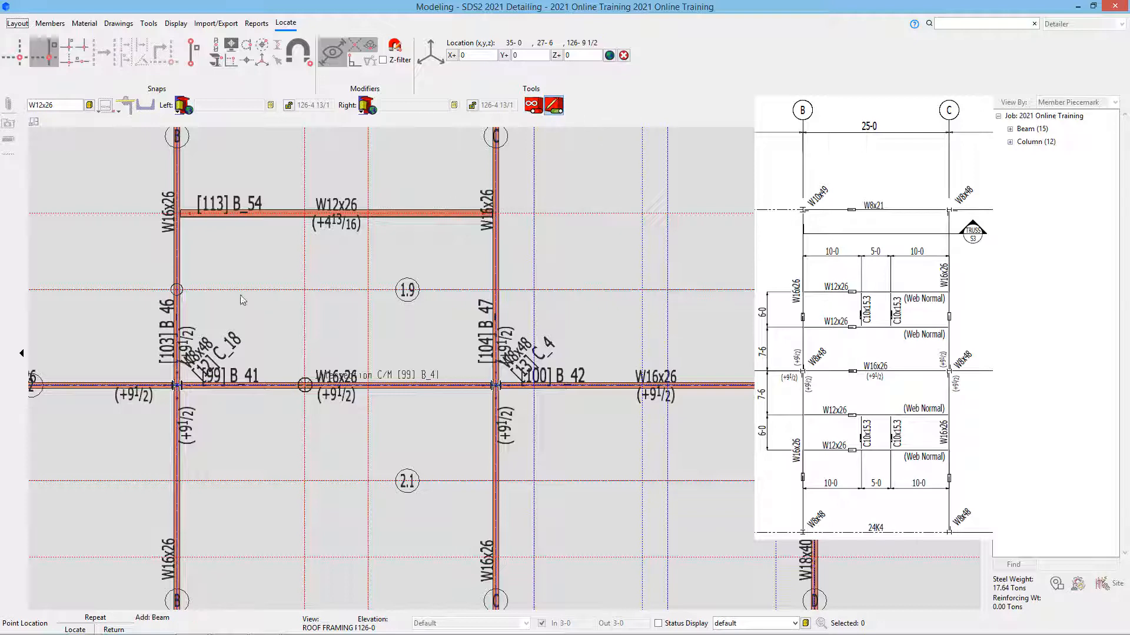
click(176, 289)
click(437, 297)
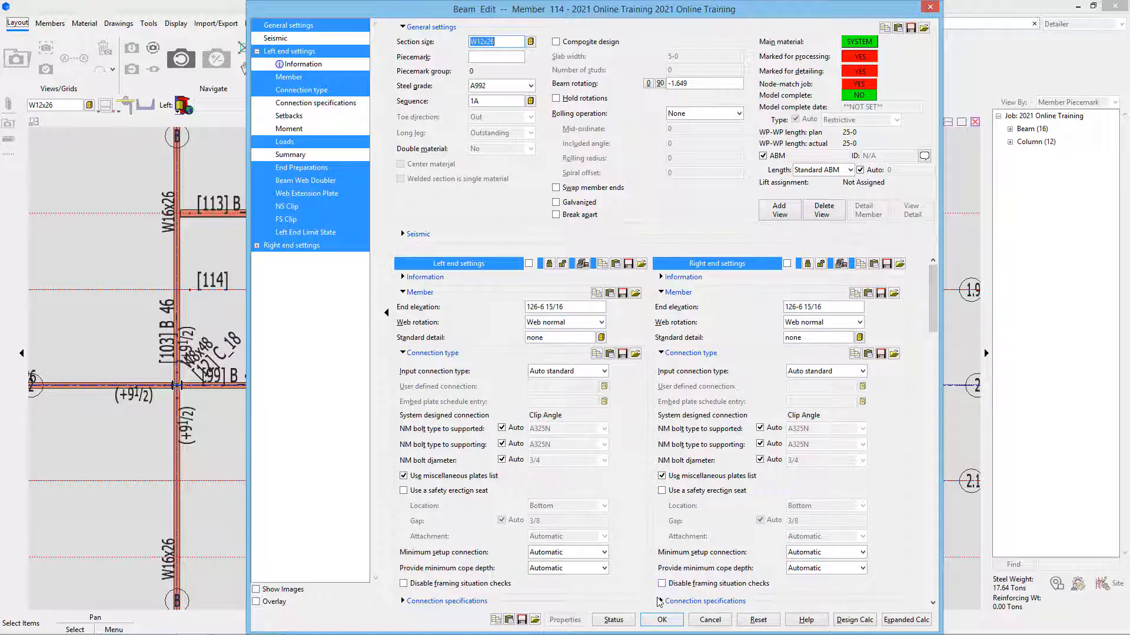
click(659, 619)
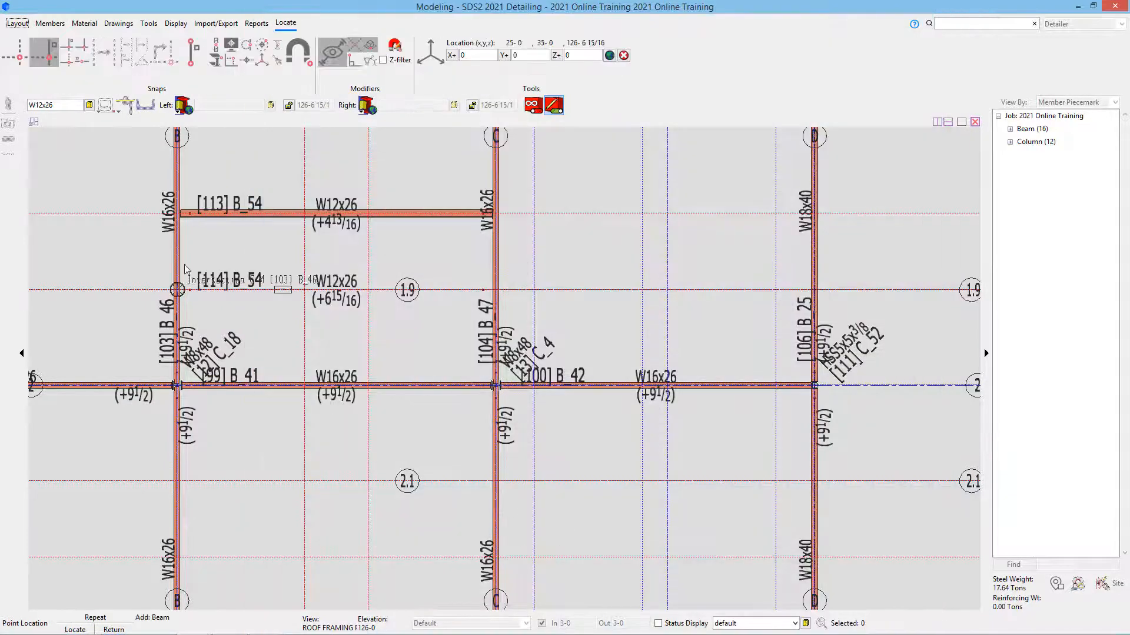
Step: Place W12x26 beams between grids B and C along the 13-6 construction line nearer grid 3 and along grid 2.1
scroll(263, 203, down, 2)
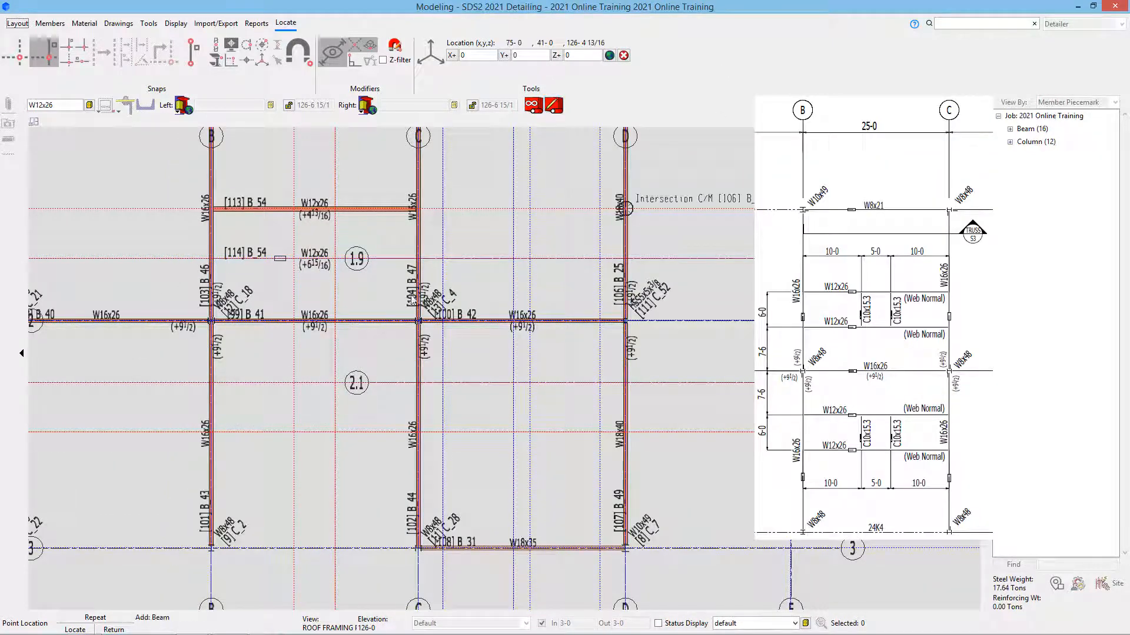
click(207, 436)
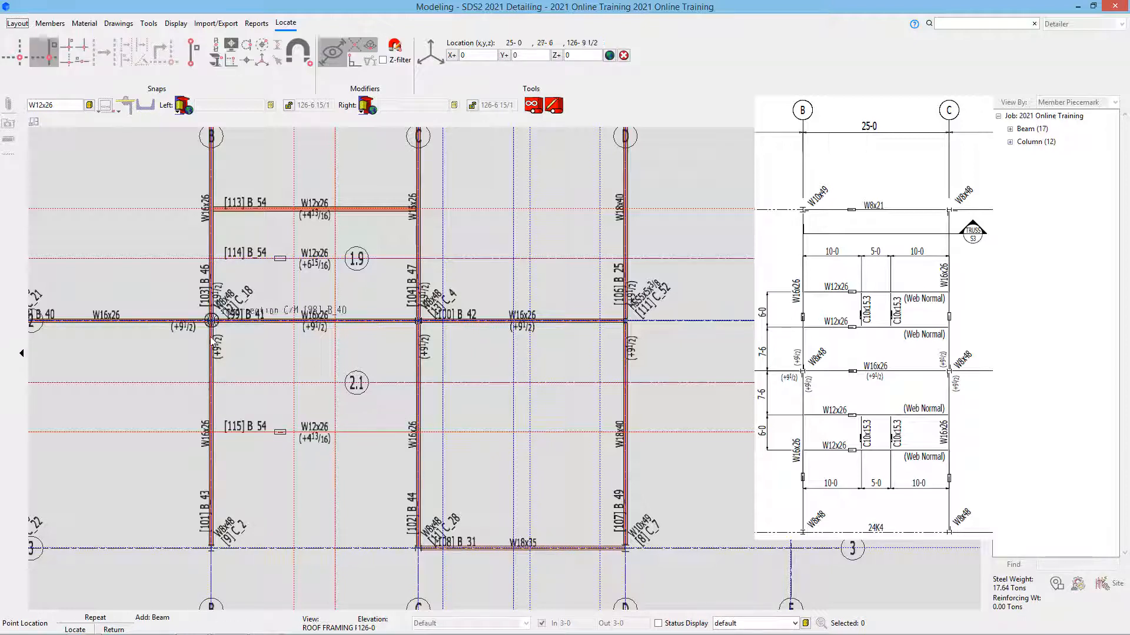
click(210, 382)
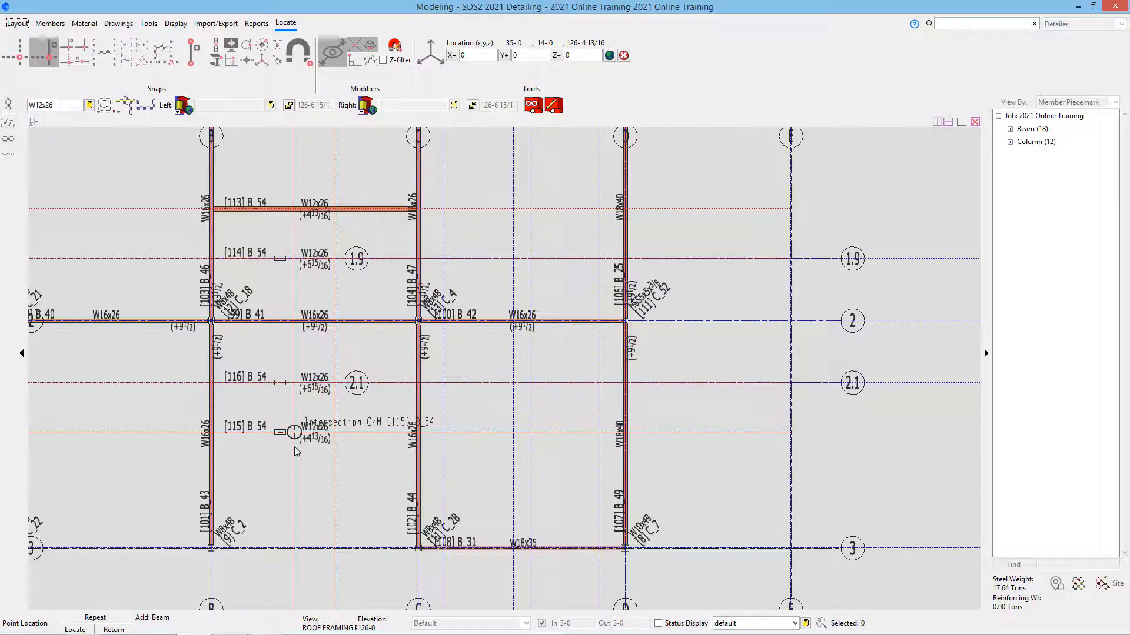
scroll(310, 447, up, 3)
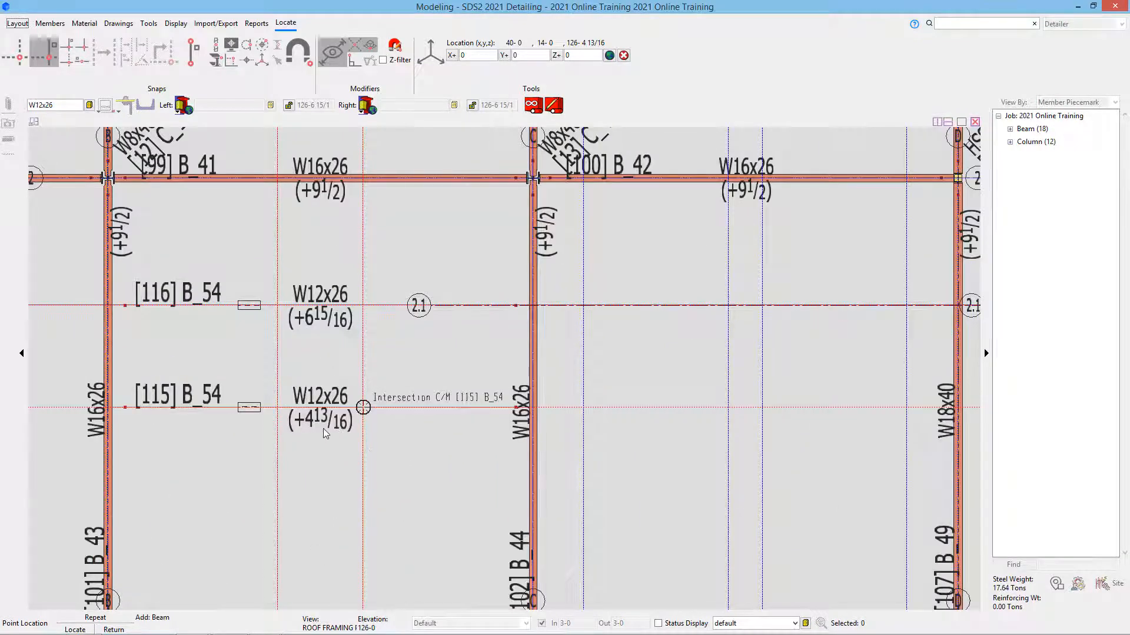
scroll(329, 425, down, 3)
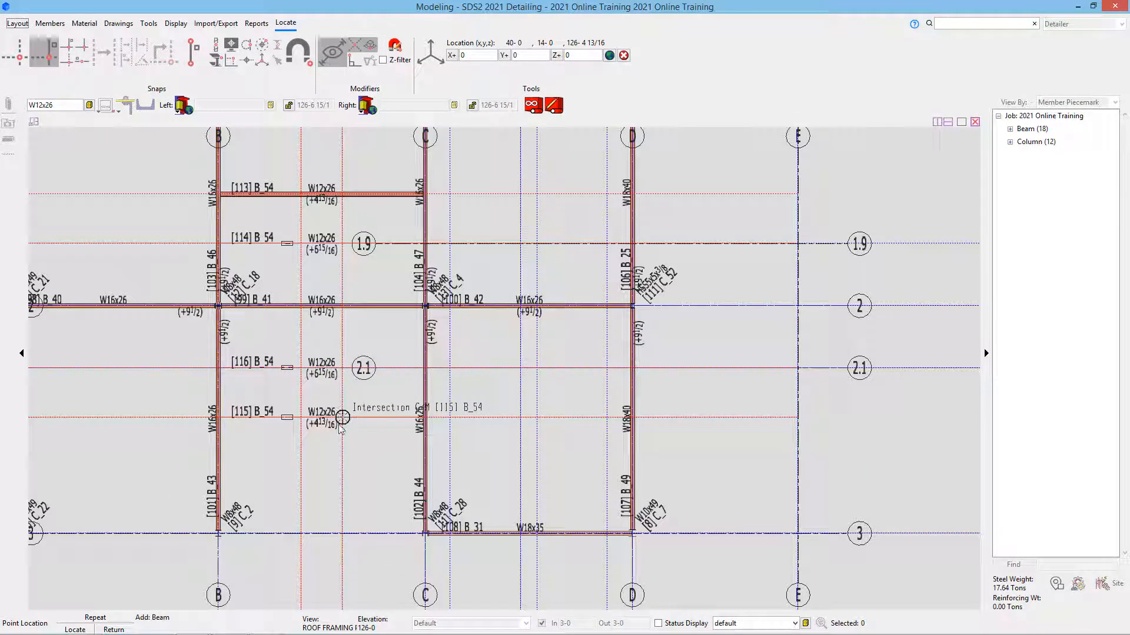
right_click(314, 452)
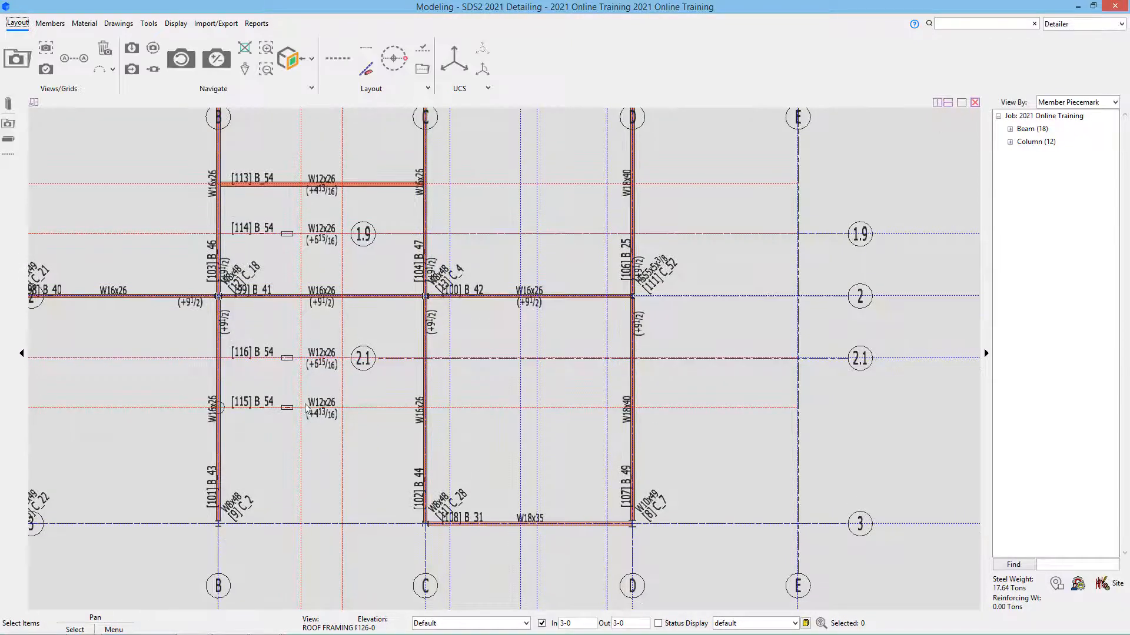
Step: Examine in 3D how the W12x26 beam nearest grid 3 connects to the W16x26 beam on grid B, and return to plan
scroll(318, 448, up, 3)
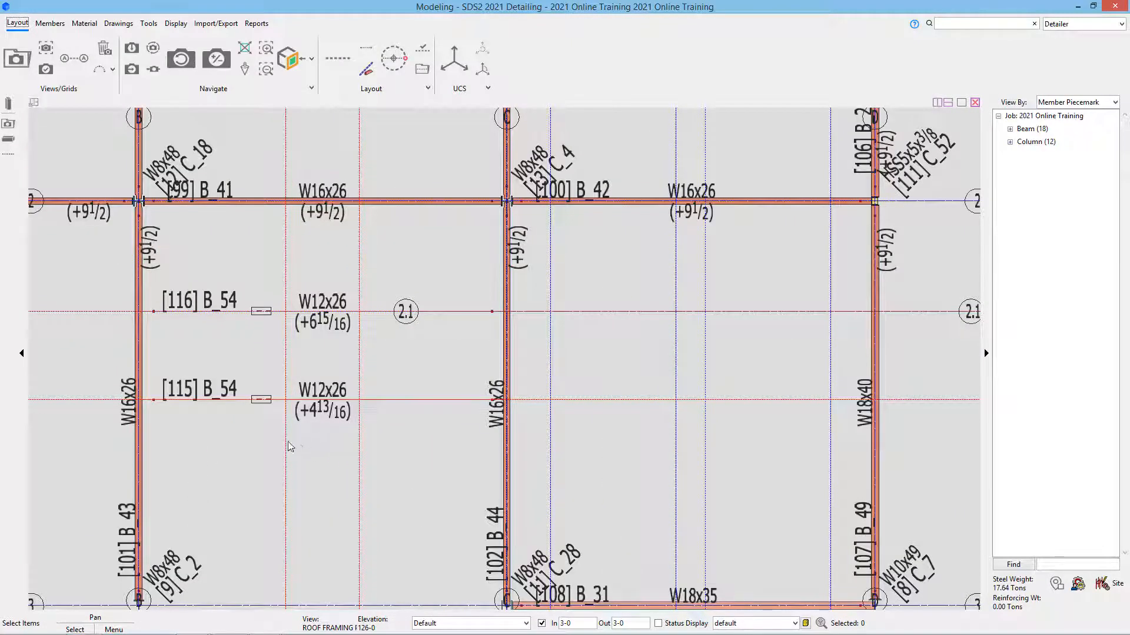
scroll(168, 335, up, 1)
scroll(168, 335, up, 2)
middle_drag(168, 335, 508, 113)
scroll(146, 286, up, 2)
scroll(357, 174, up, 5)
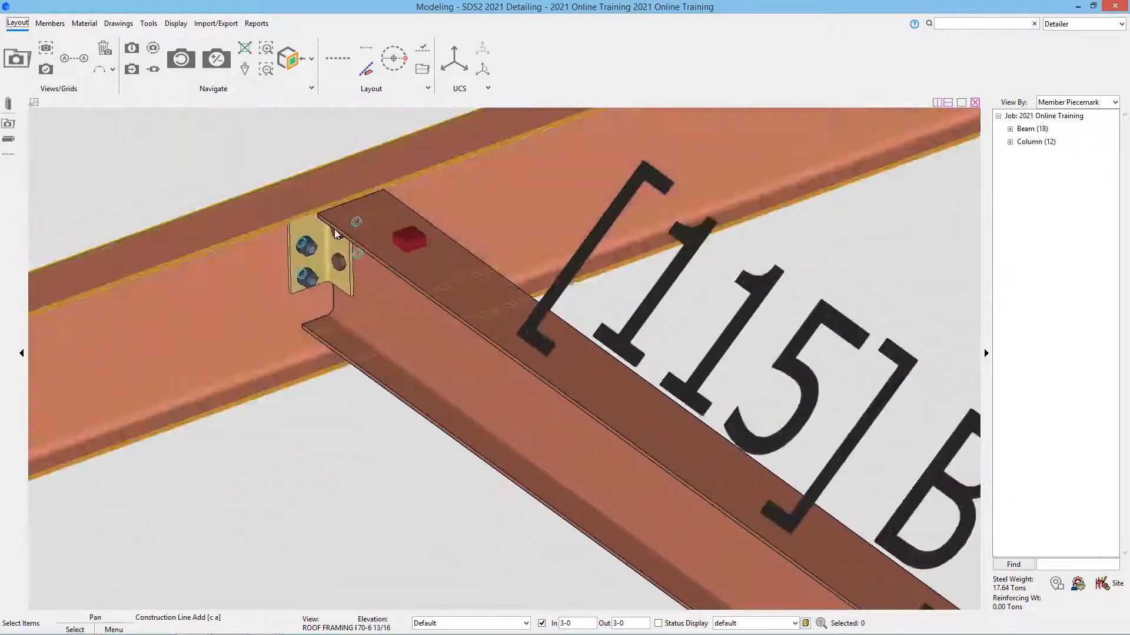
middle_drag(355, 219, 265, 187)
middle_drag(512, 282, 606, 301)
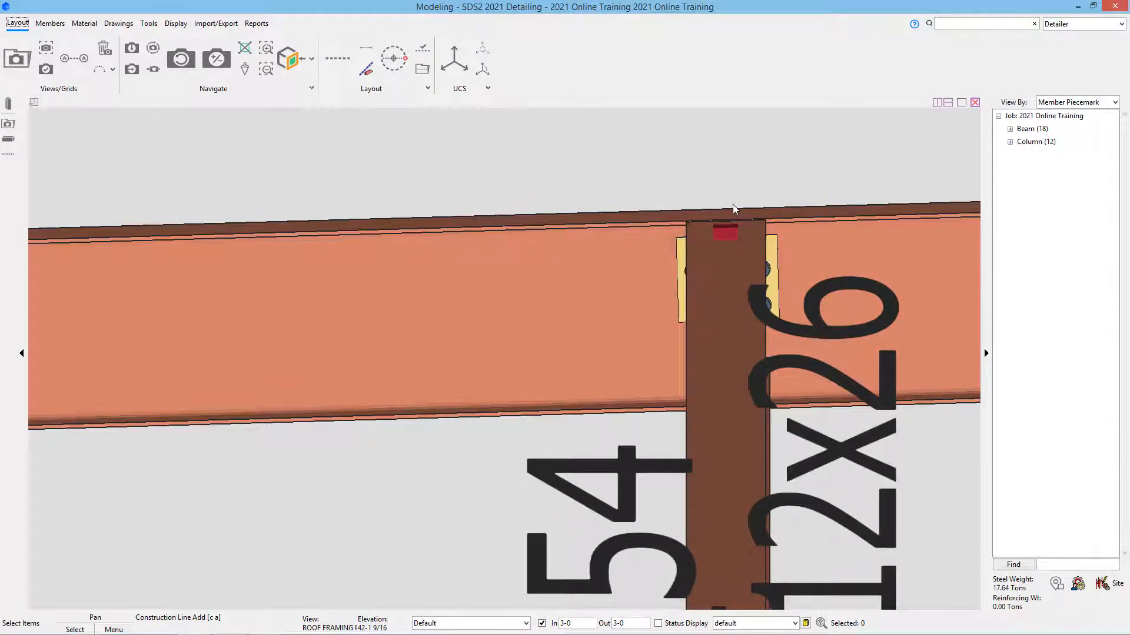
key(ctrl+z)
key(ctrl+z)
key(ctrl+z)
key(ctrl+z)
key(ctrl+z)
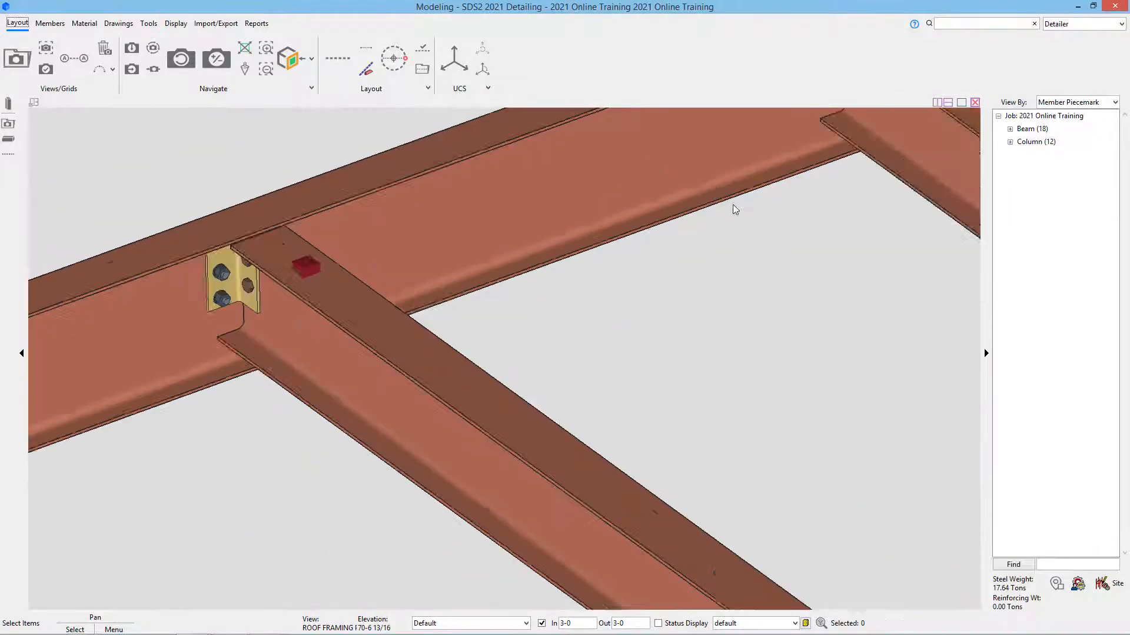
key(ctrl+z)
key(ctrl+z)
key(ctrl+z)
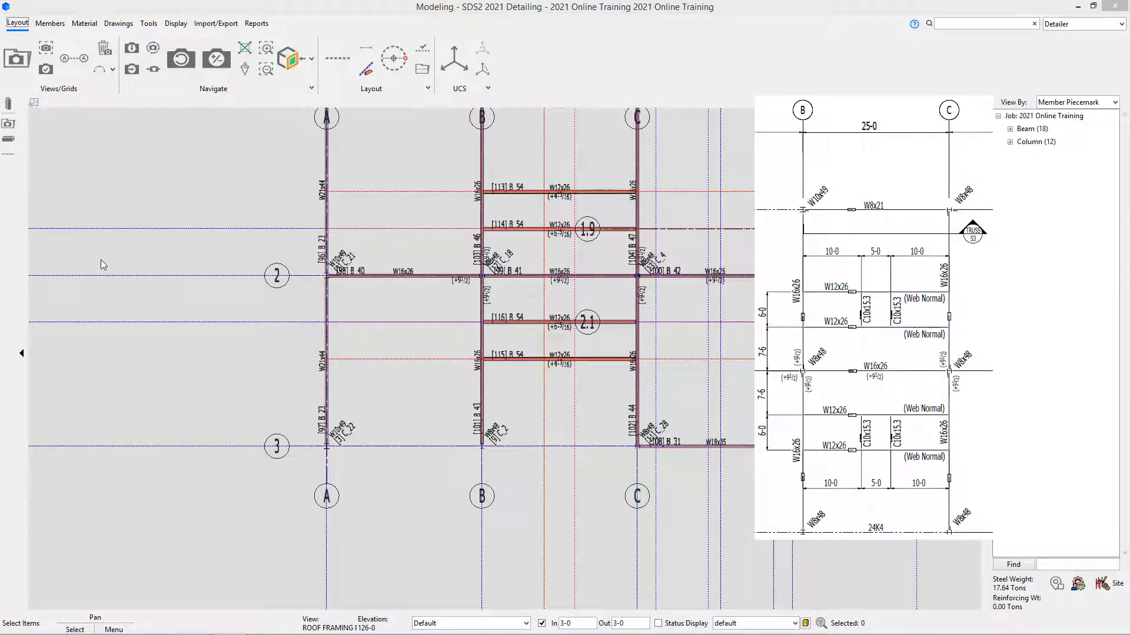
Step: Place C10x15.3 beams between each pair of W12x26 beams along the construction line 10-0 from grid B
click(8, 140)
drag(73, 104, 13, 115)
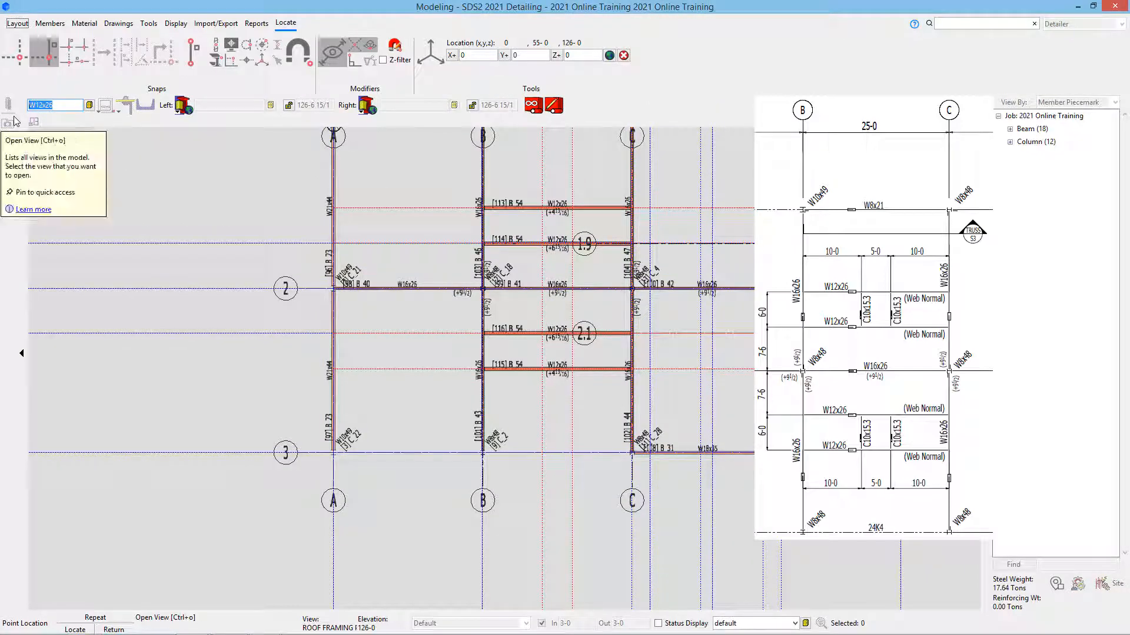
text(c10x15.3)
key(Return)
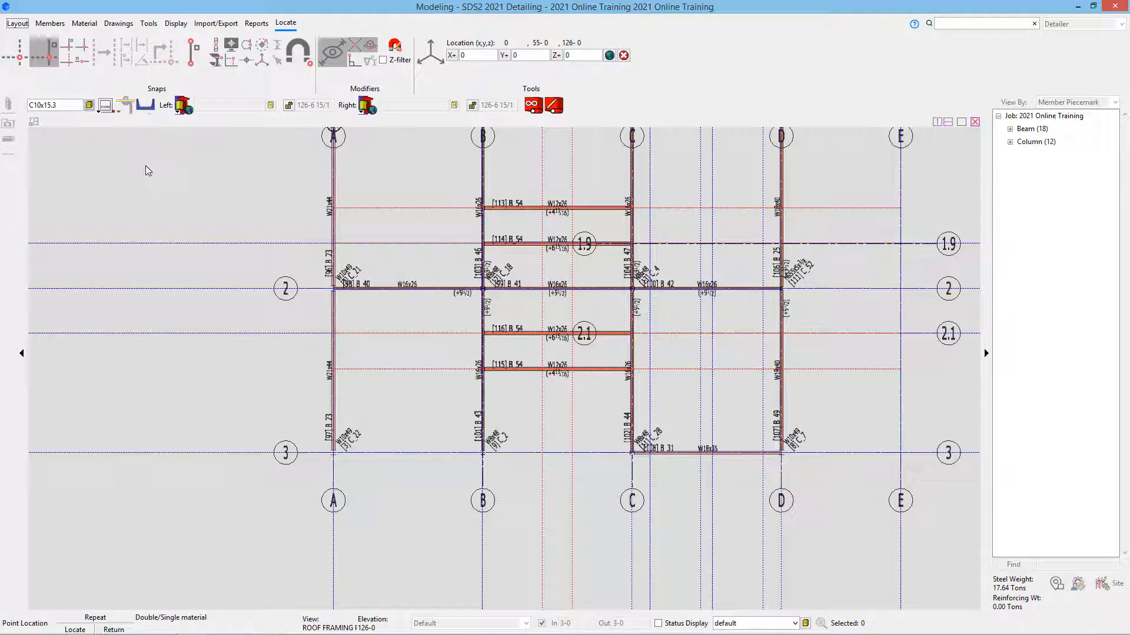
click(146, 106)
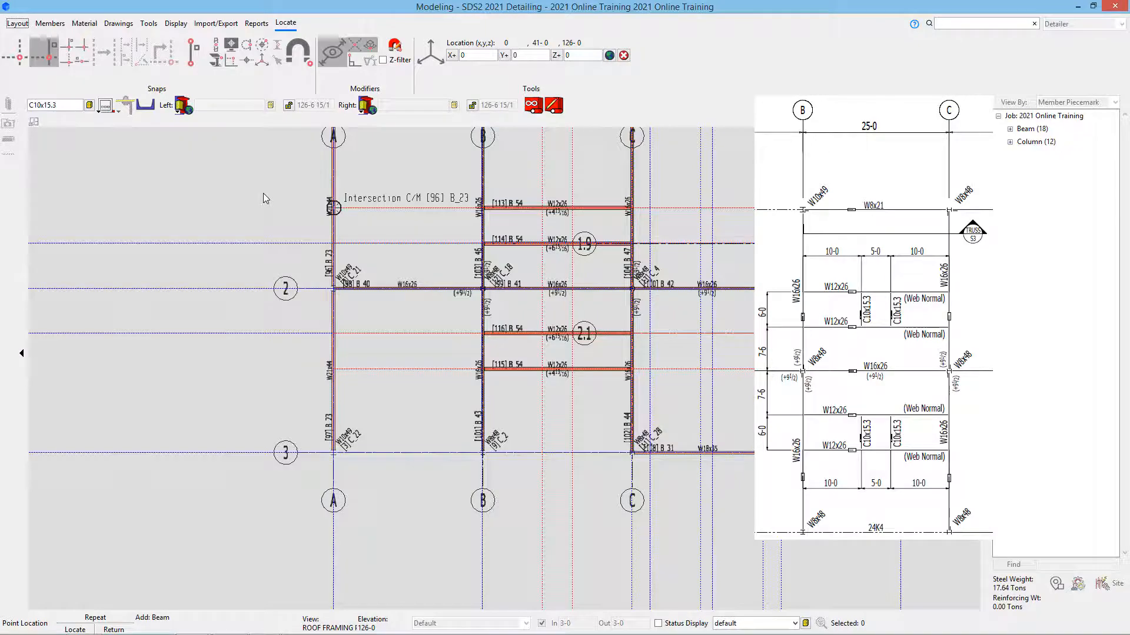
scroll(593, 210, up, 2)
scroll(300, 194, down, 2)
scroll(450, 174, up, 2)
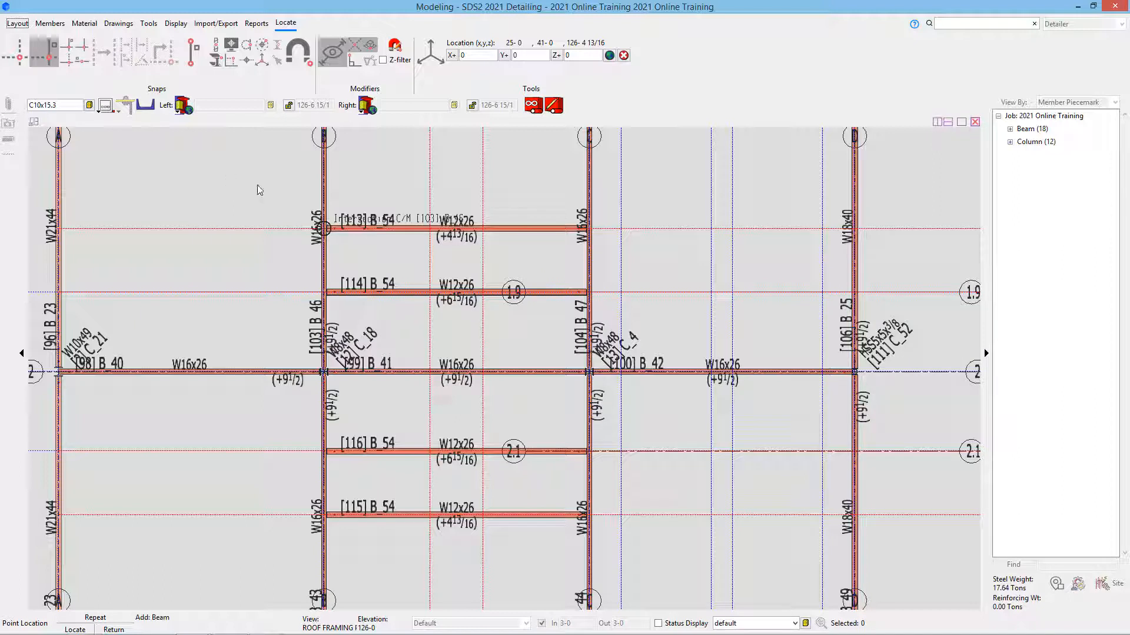
click(429, 292)
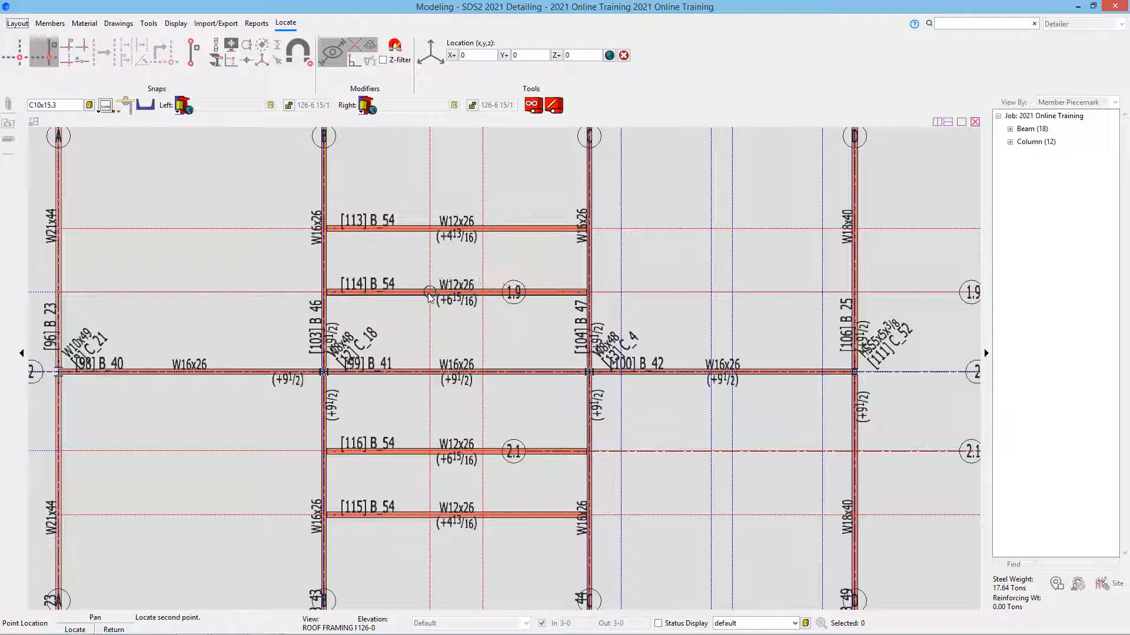
click(436, 236)
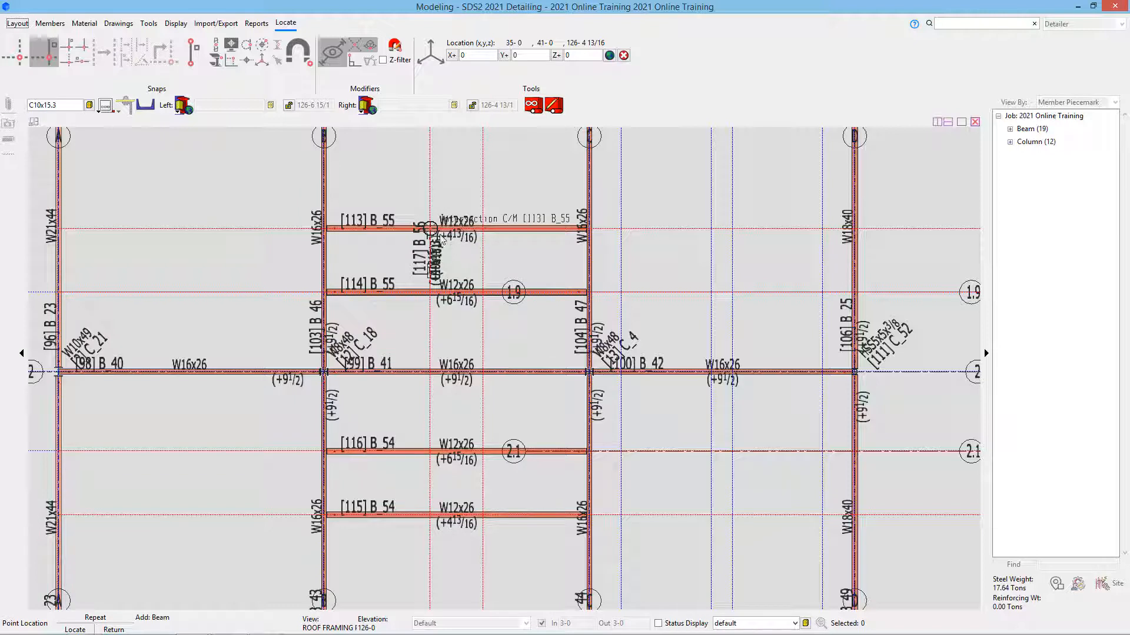
click(433, 498)
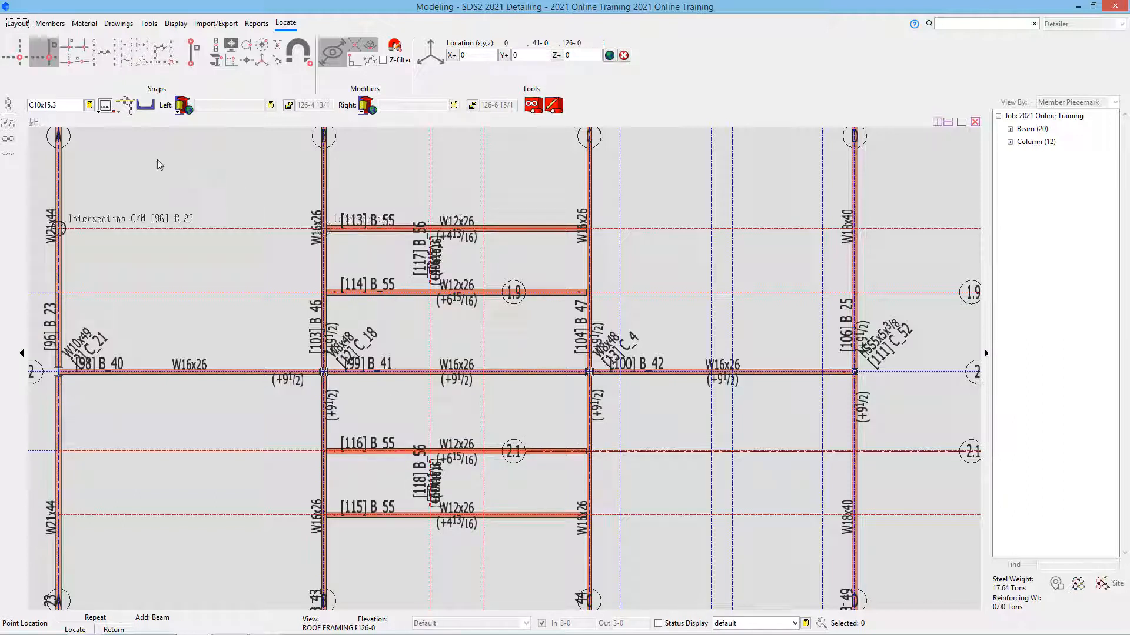
Step: Set the toe direction to In and place C10x15.3 beams between both W12x26 pairs along the construction line 10-0 from grid C
click(105, 106)
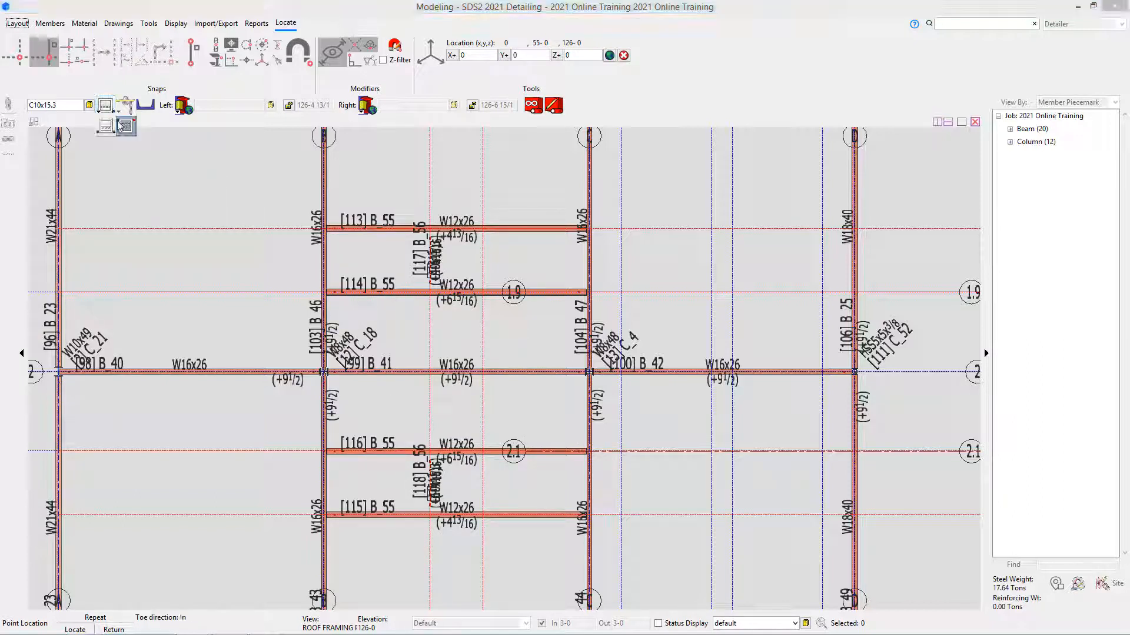
click(125, 126)
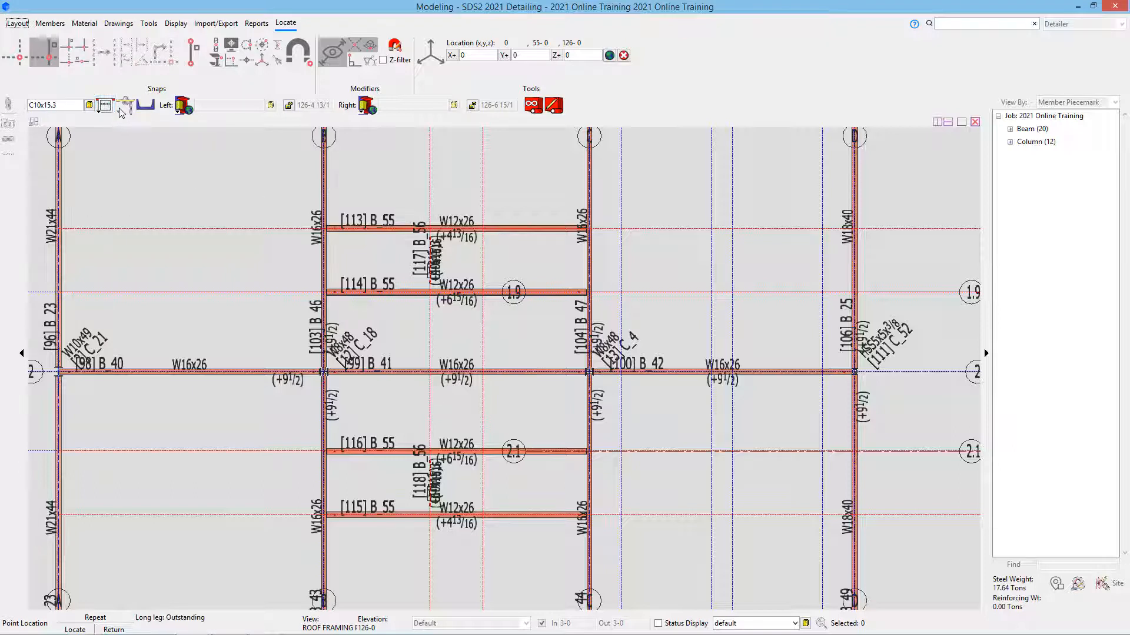
click(483, 292)
click(484, 233)
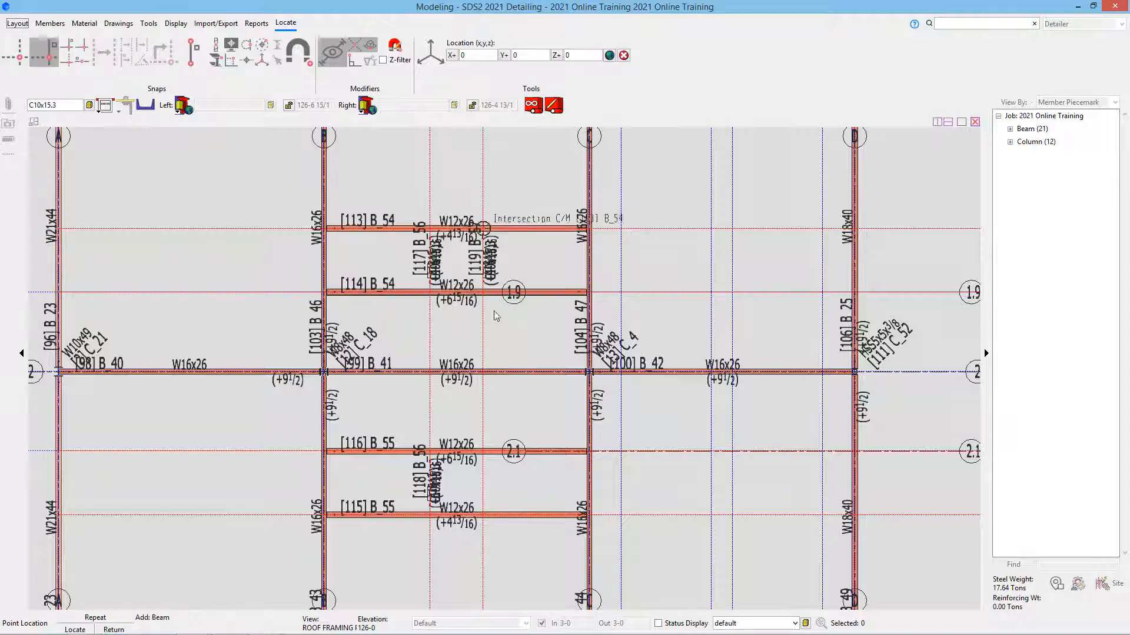
click(484, 516)
click(485, 454)
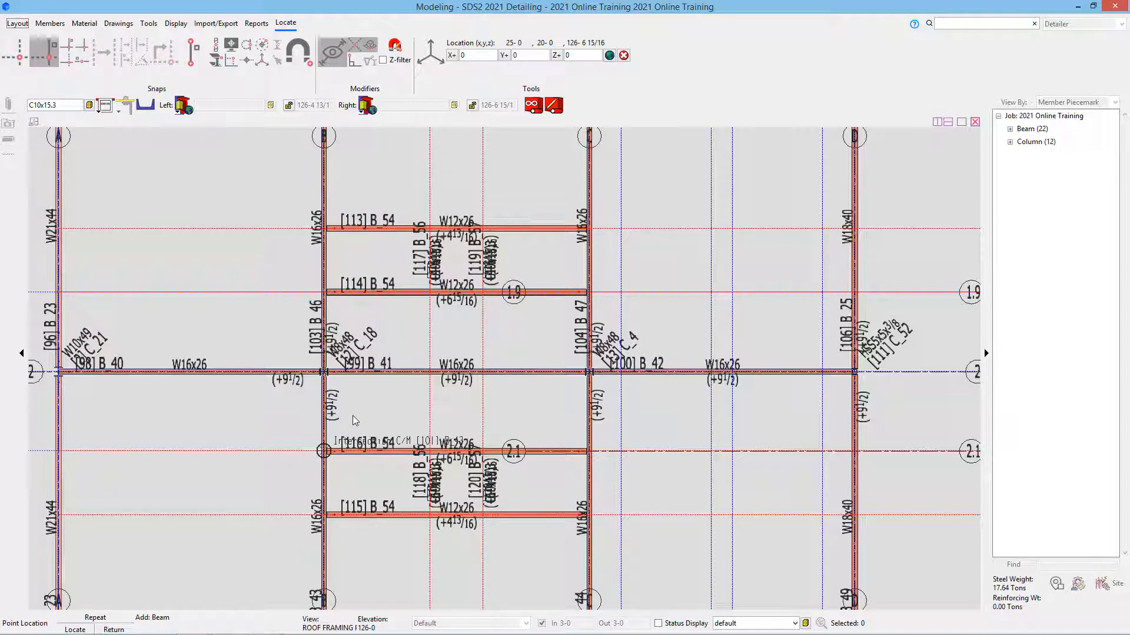
right_click(518, 259)
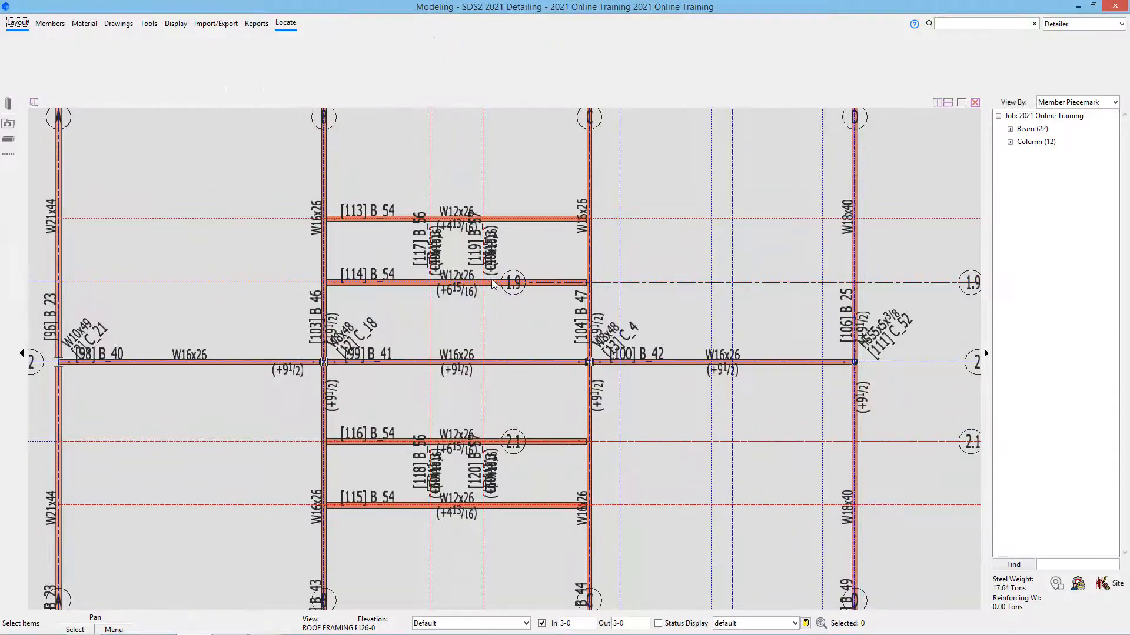
Step: Examine the toe directions of the two C10x15.3 beams framing into the W12x26 beam on grid 1.9
scroll(499, 268, up, 2)
scroll(498, 267, up, 1)
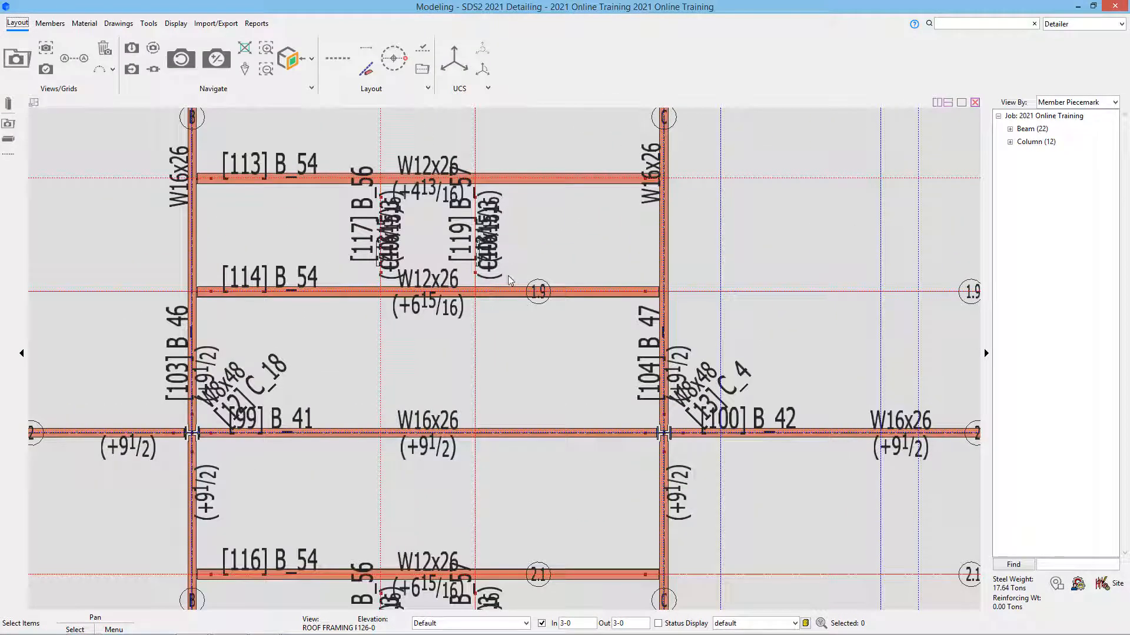
scroll(489, 243, up, 4)
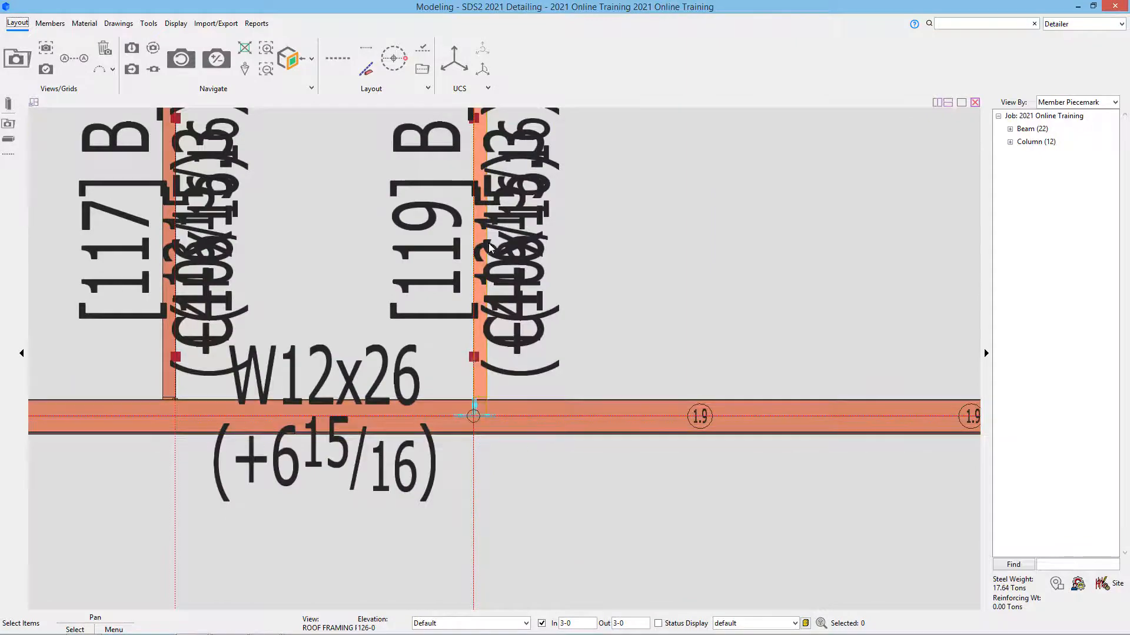
scroll(489, 246, down, 4)
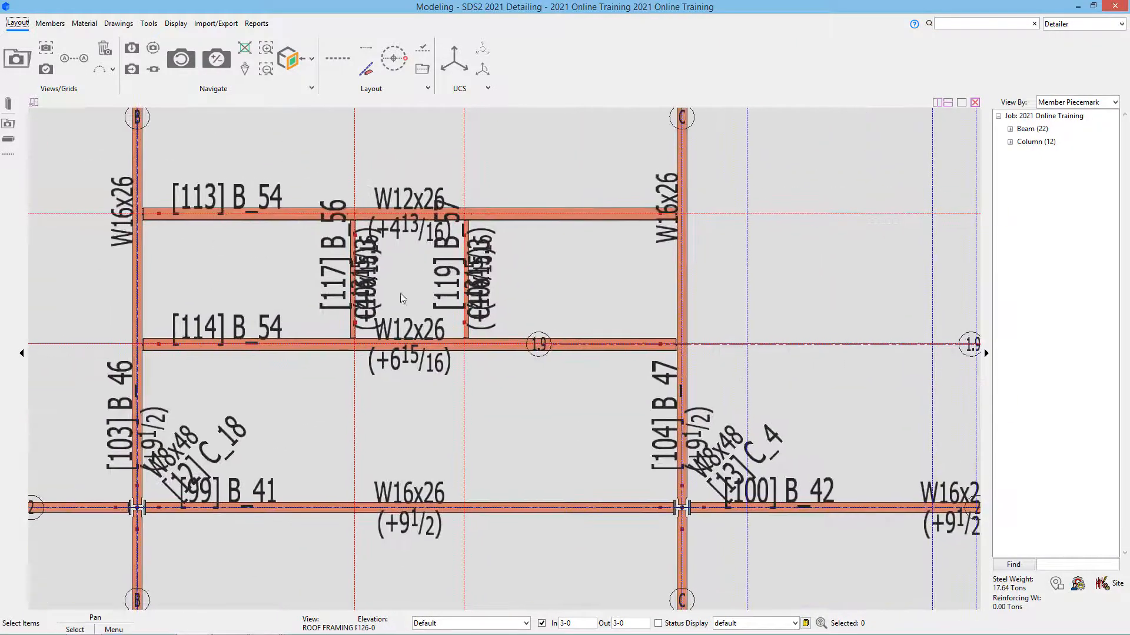
scroll(401, 297, down, 1)
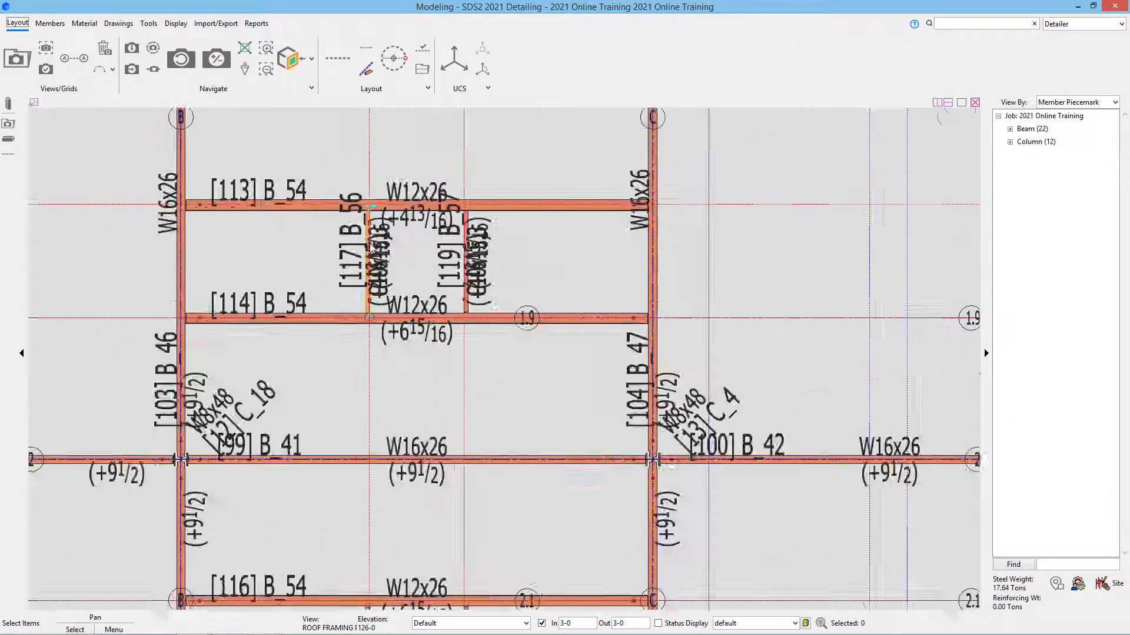
scroll(370, 247, down, 1)
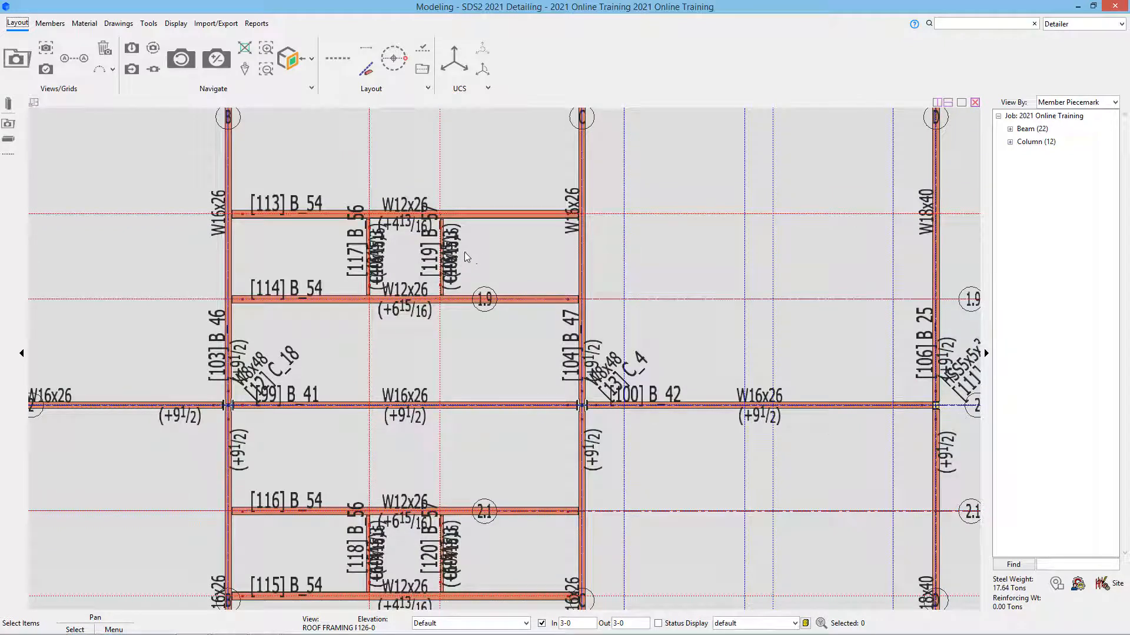
Step: Set the web rotation to Web vertical at both ends of all the C10x15.3 beams between grids B and C
drag(464, 253, 361, 259)
right_click(421, 609)
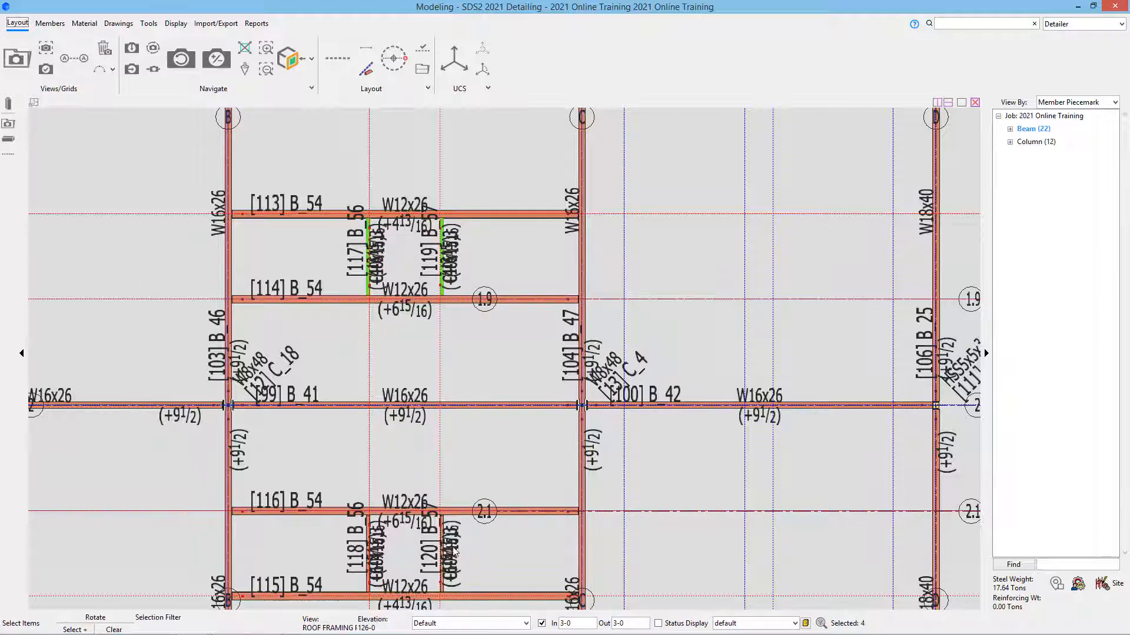
drag(472, 576, 373, 536)
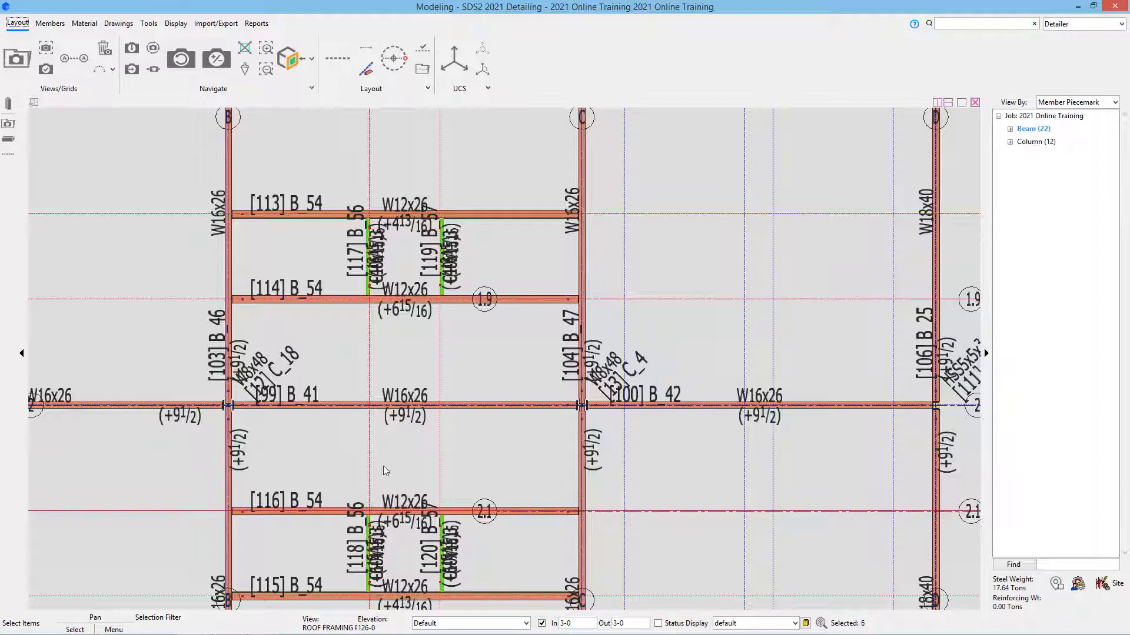
right_click(406, 421)
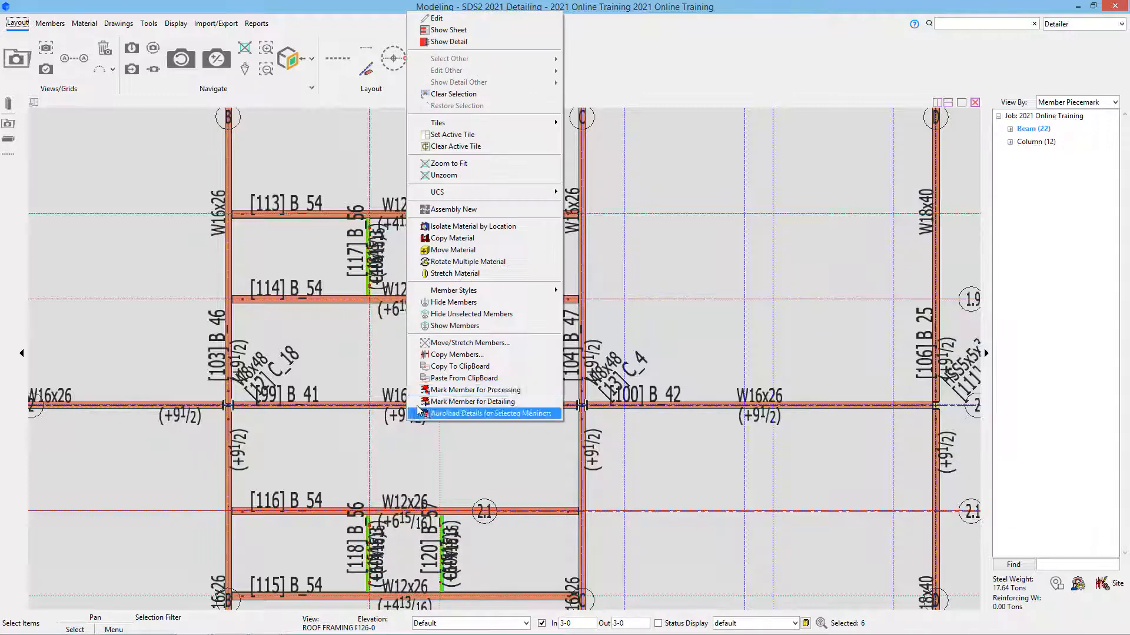
click(493, 22)
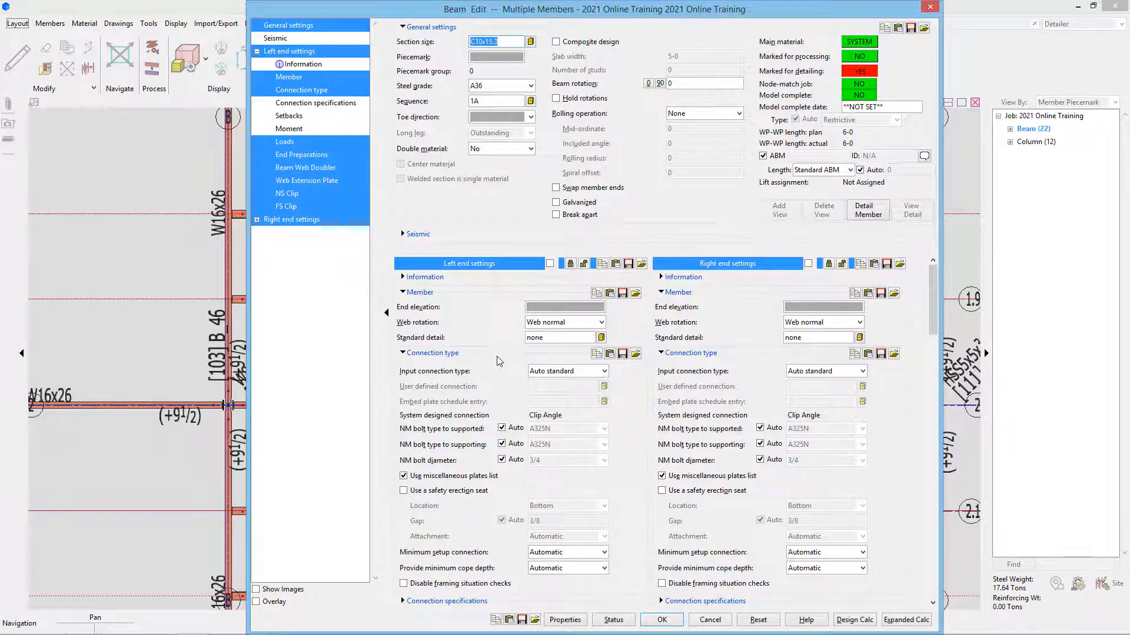
click(555, 326)
click(559, 340)
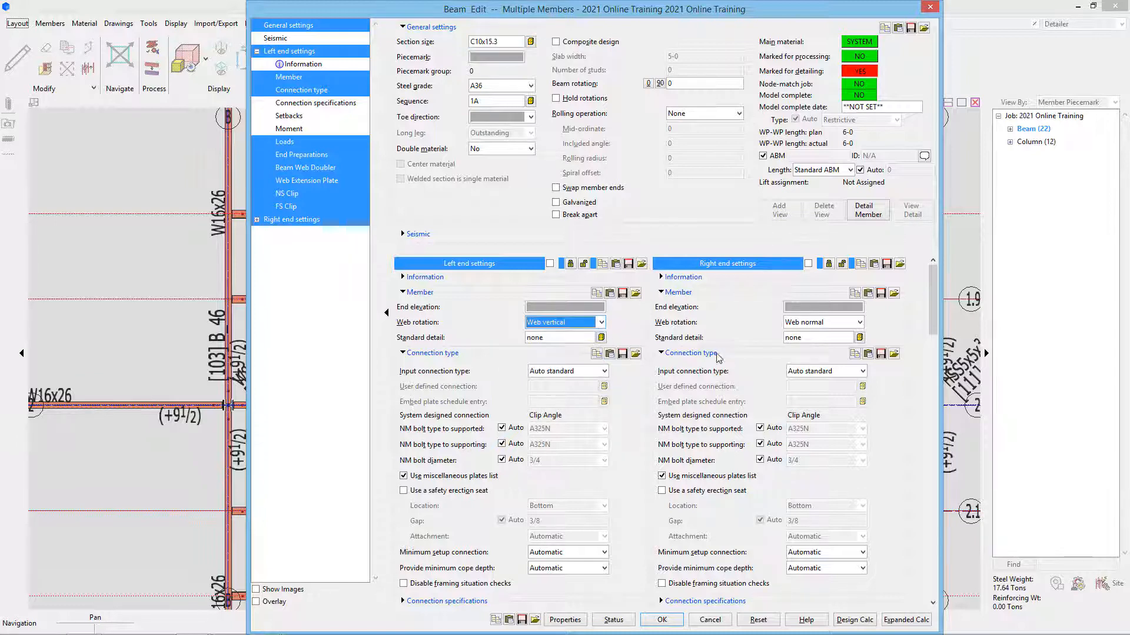
click(795, 322)
click(794, 333)
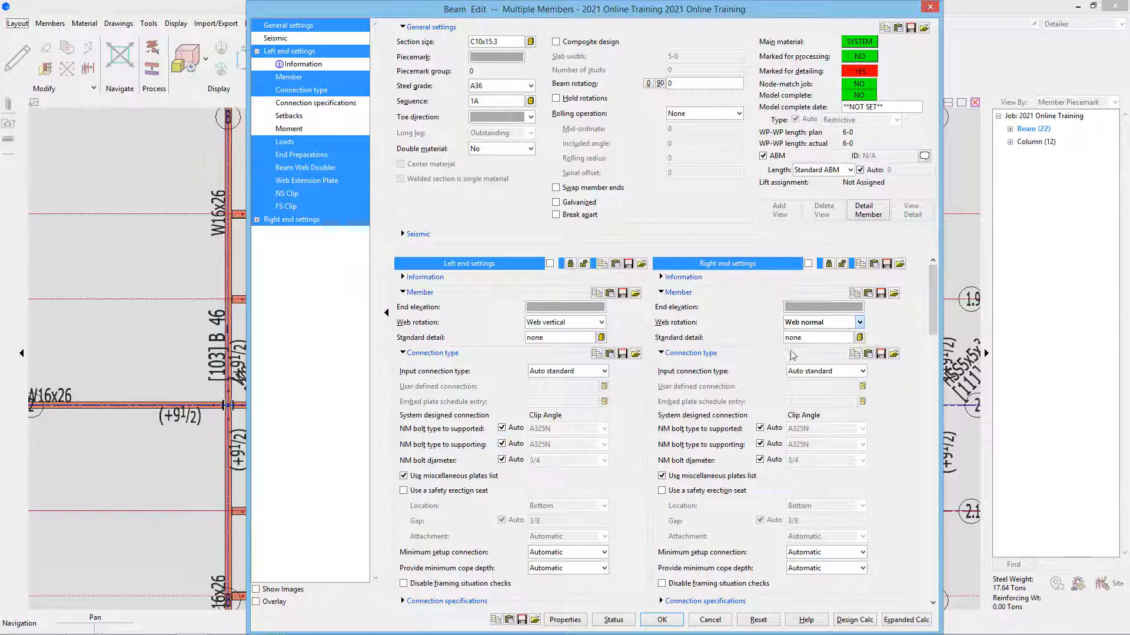
key(Down)
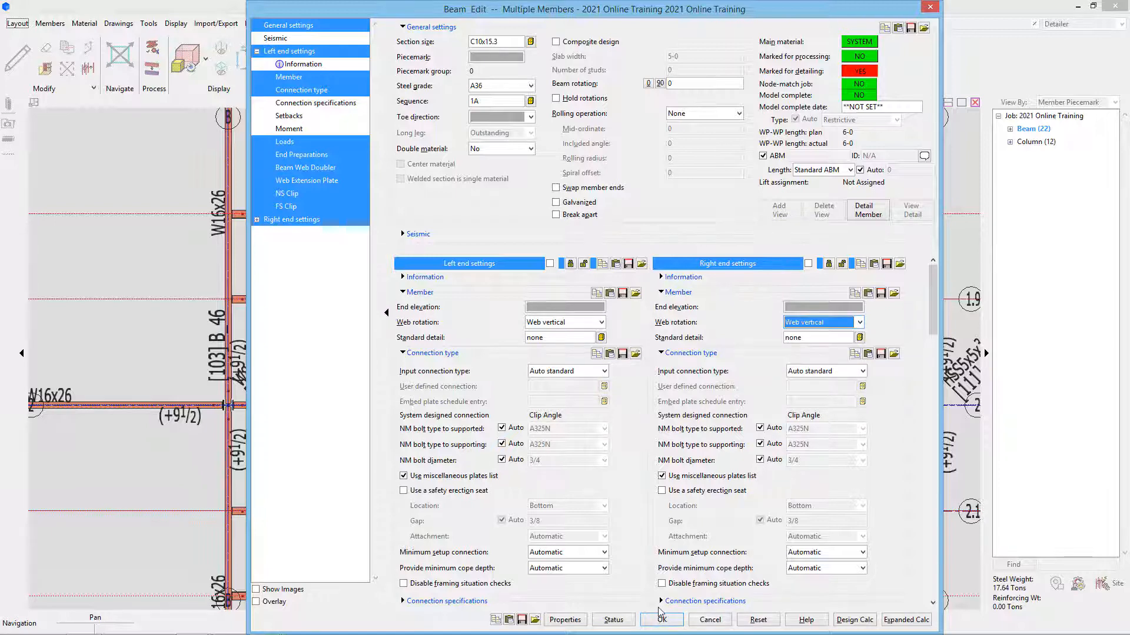
click(660, 618)
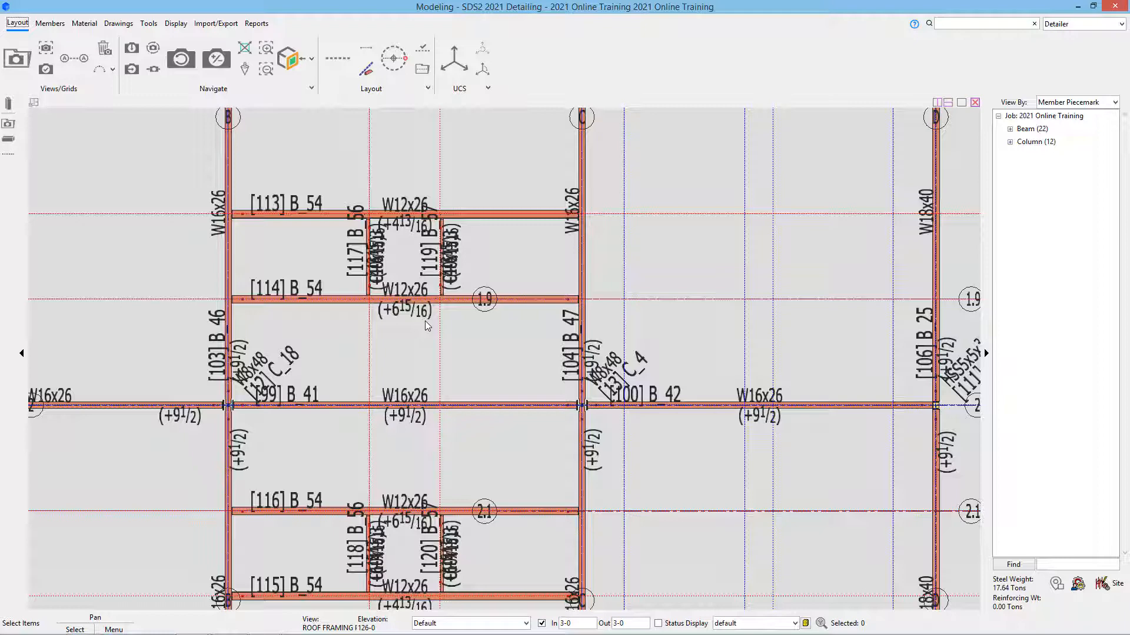
Step: Add a joist along grid 1 from grid A to grid B, located by its top of joist elevation
scroll(348, 347, down, 5)
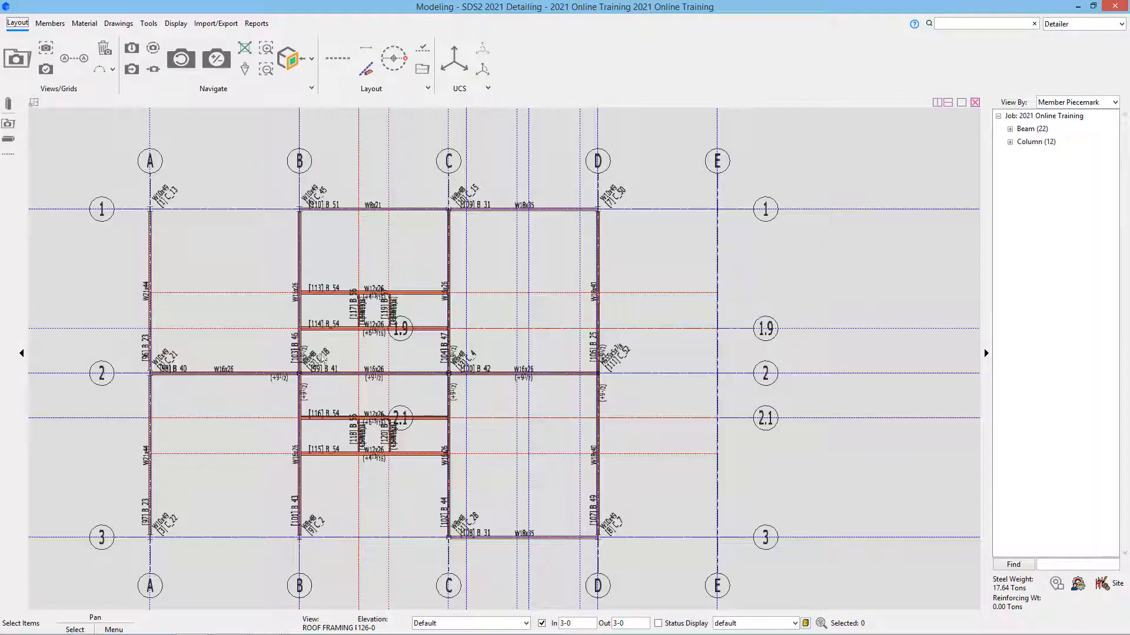
middle_drag(335, 342, 379, 324)
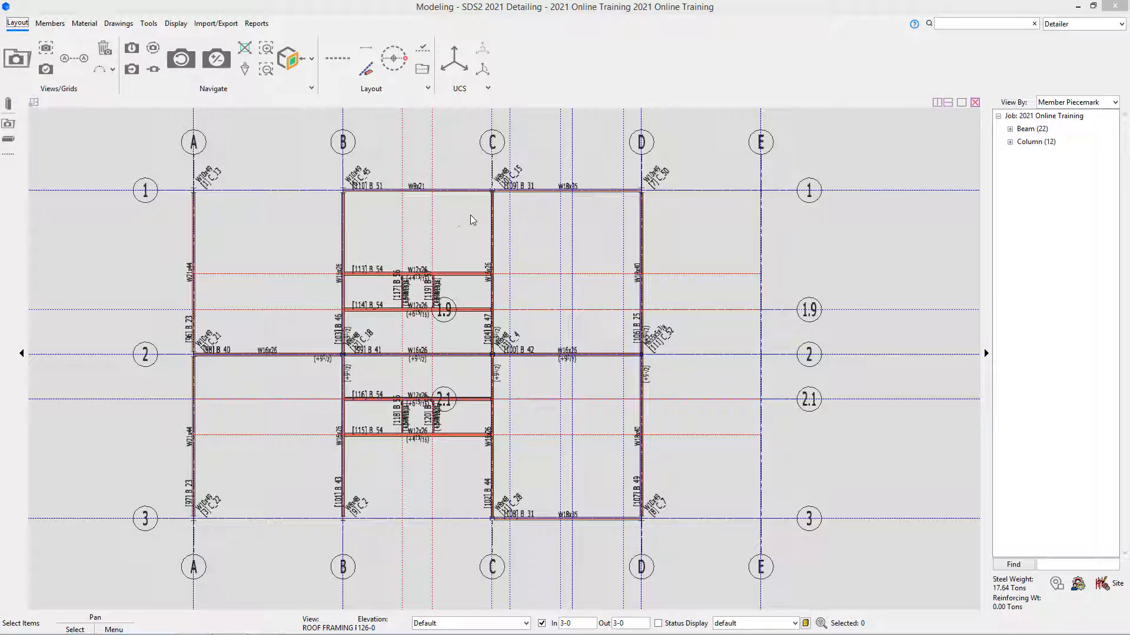
click(50, 24)
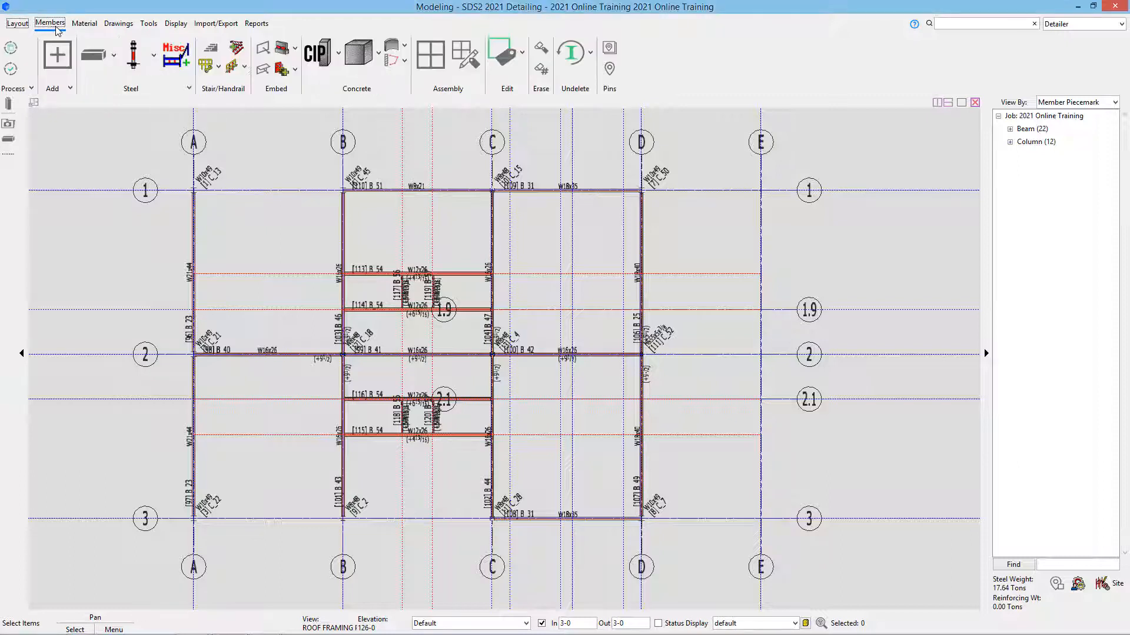
click(114, 56)
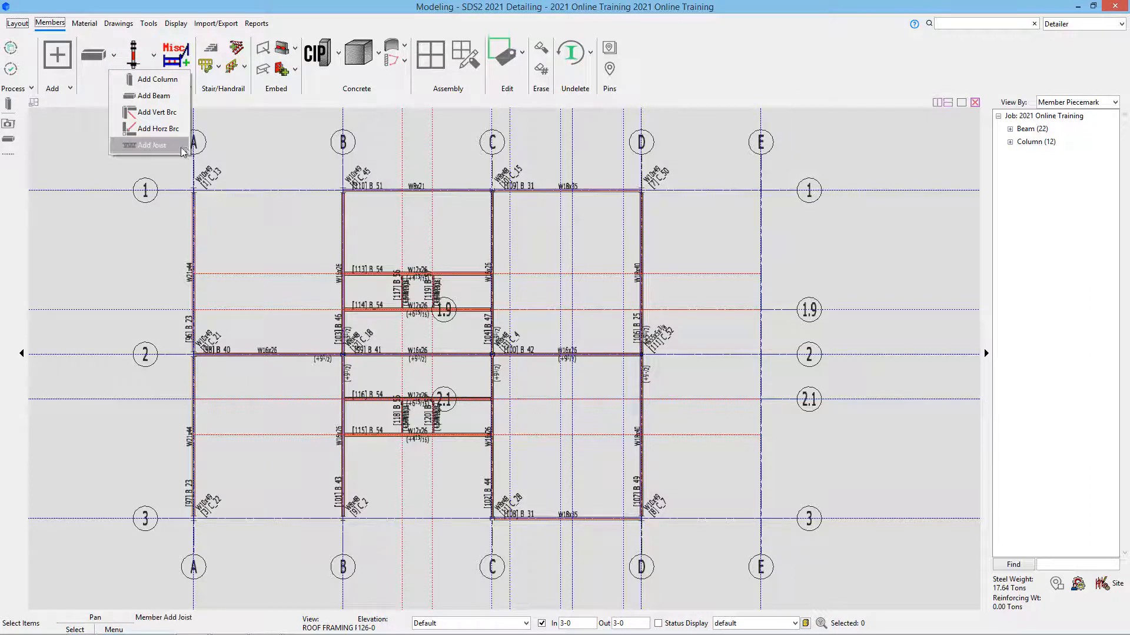
click(150, 145)
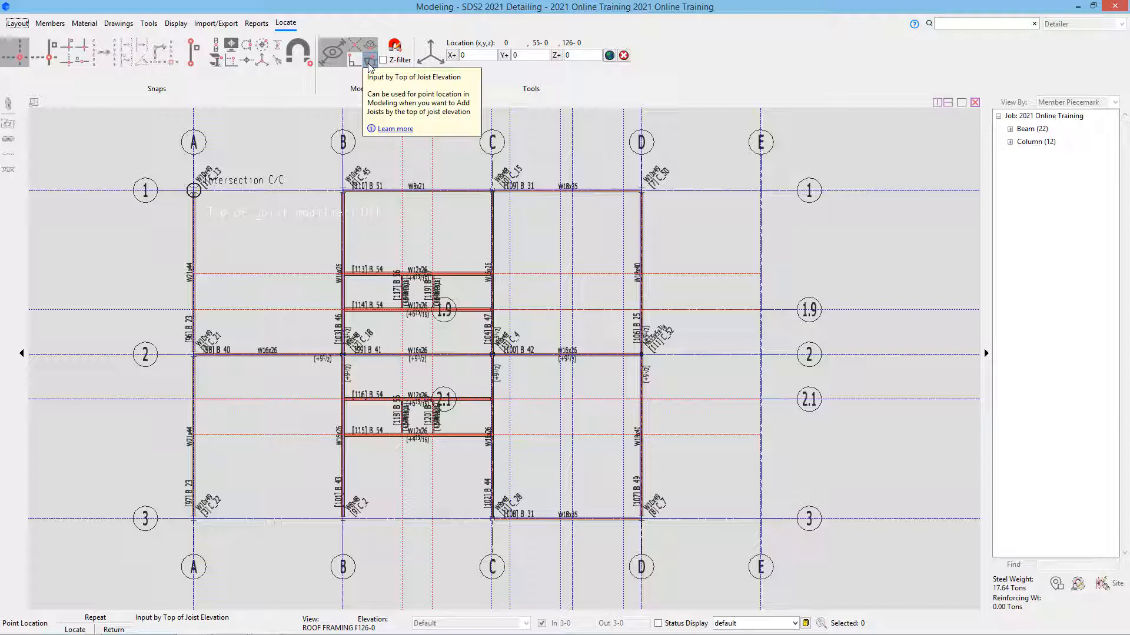
click(369, 63)
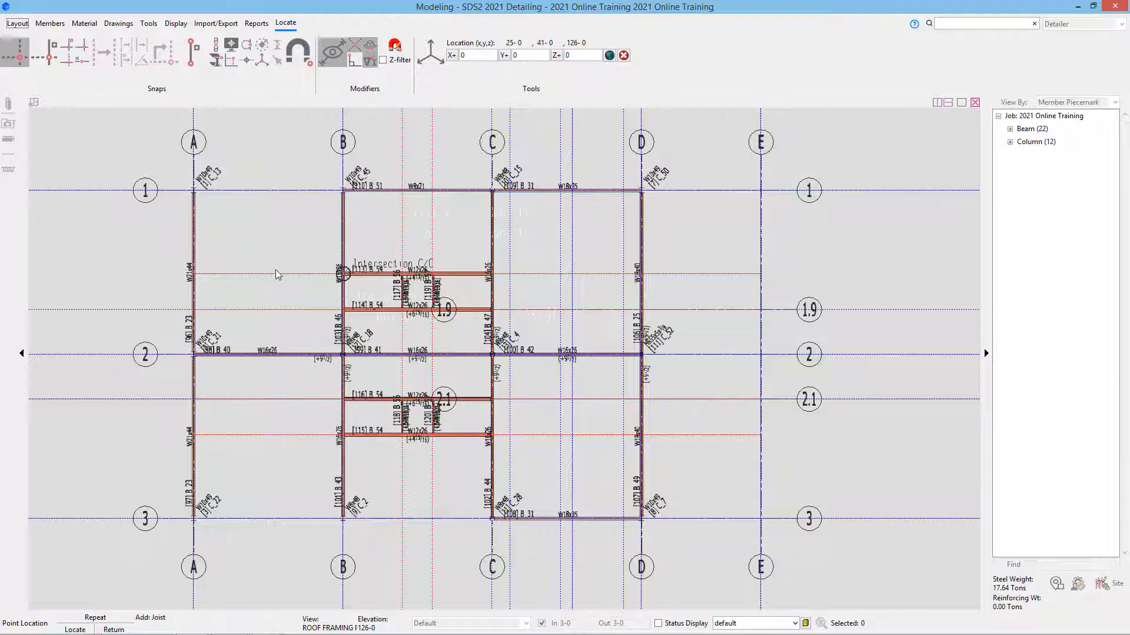
click(202, 196)
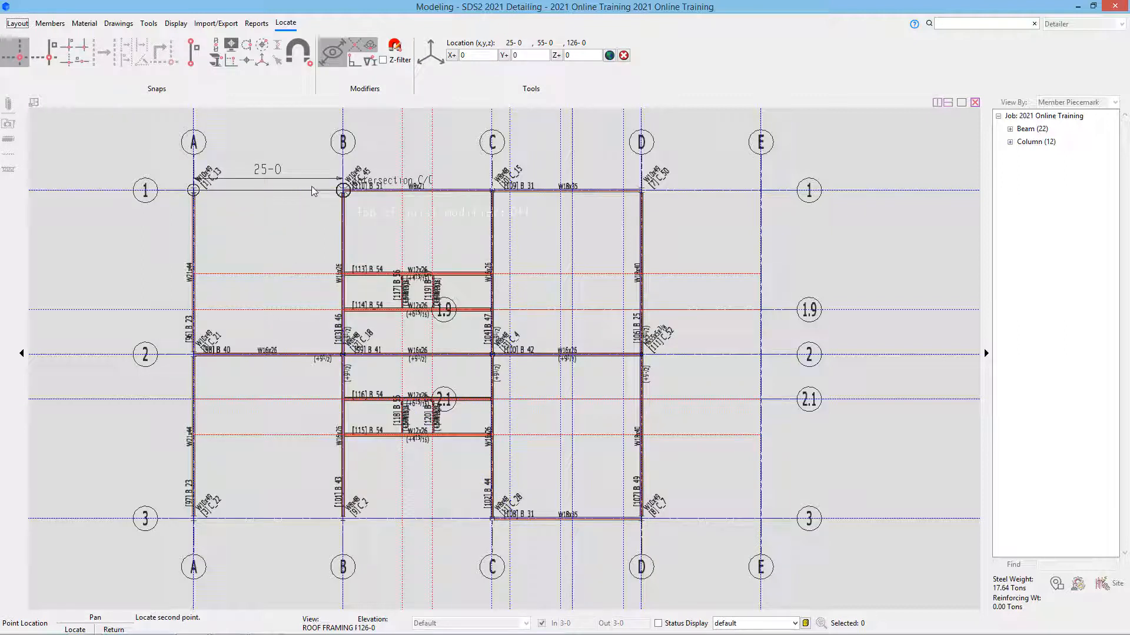
click(369, 61)
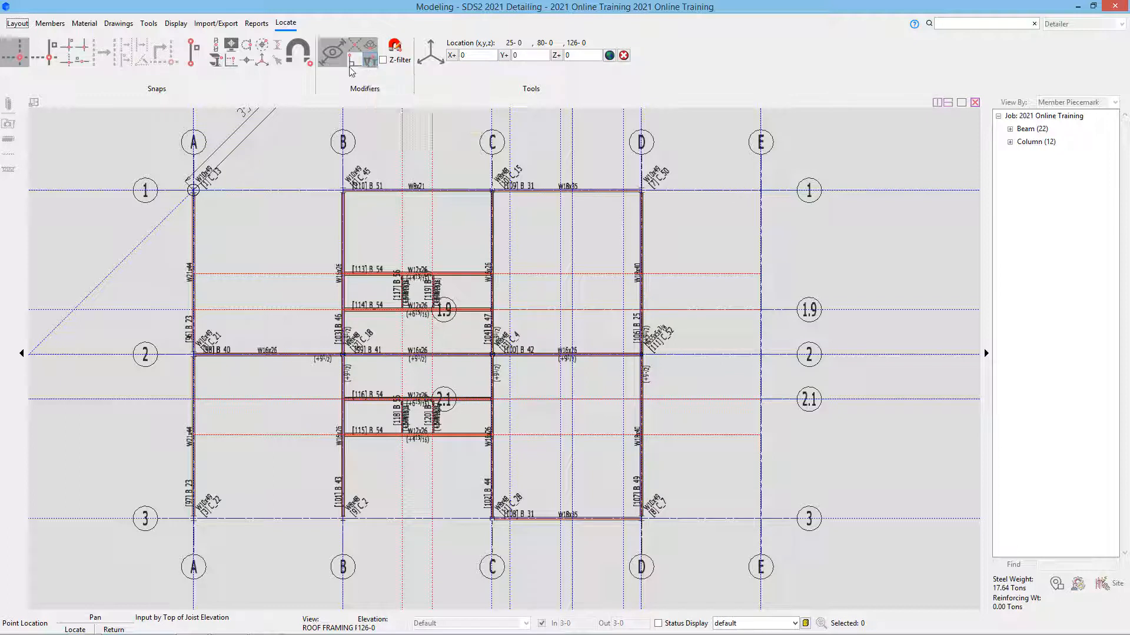
click(339, 184)
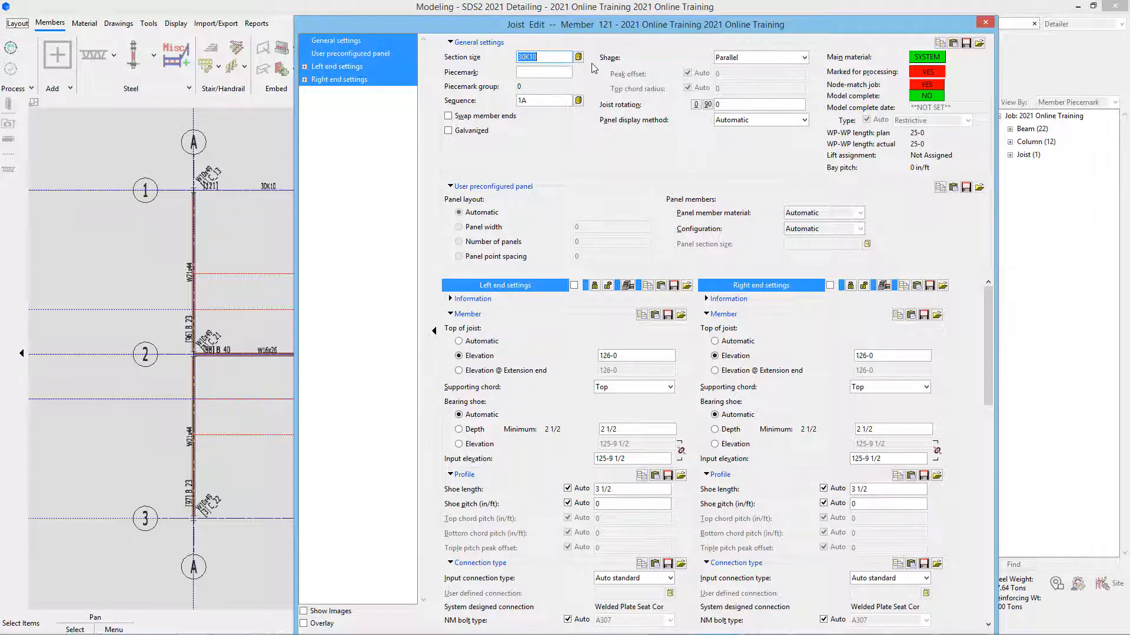
Step: Set the section size of the grid 1 joist to 24K4 and accept its settings
text(24k4)
drag(633, 28, 590, 16)
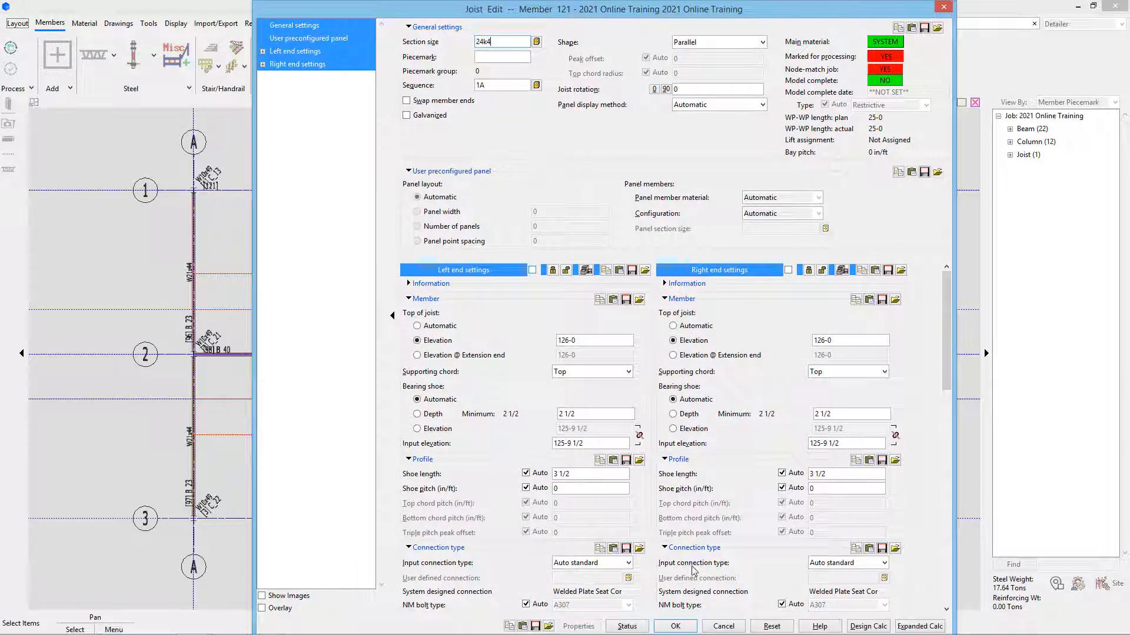
click(676, 626)
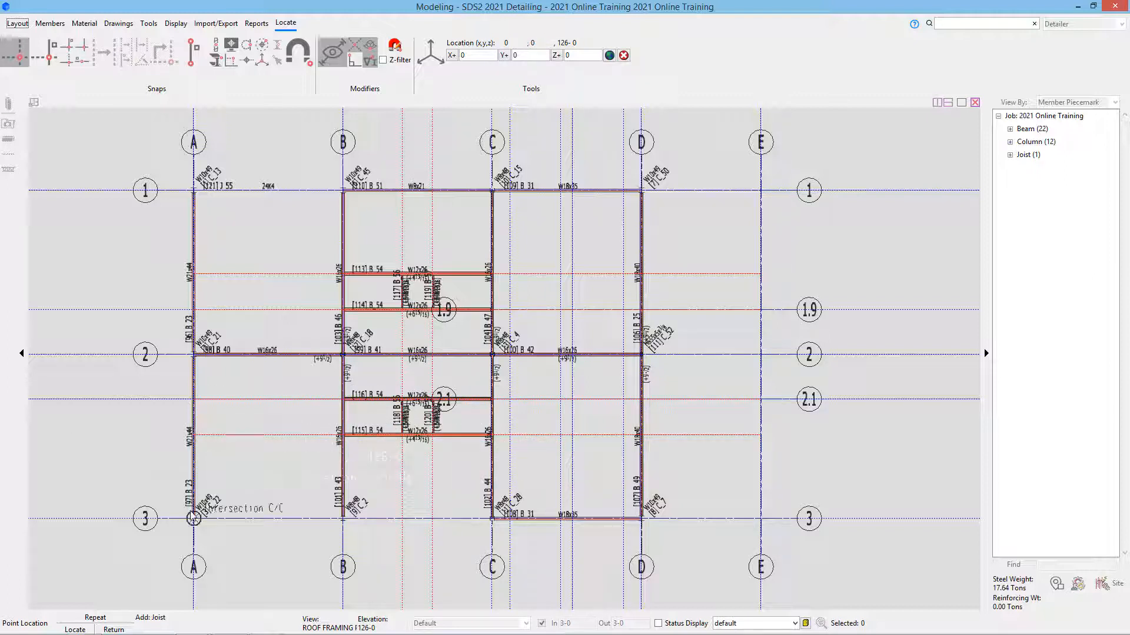
Step: Add 24K4 joists along grid 3, one from grid A to B and one from grid B to C
click(193, 519)
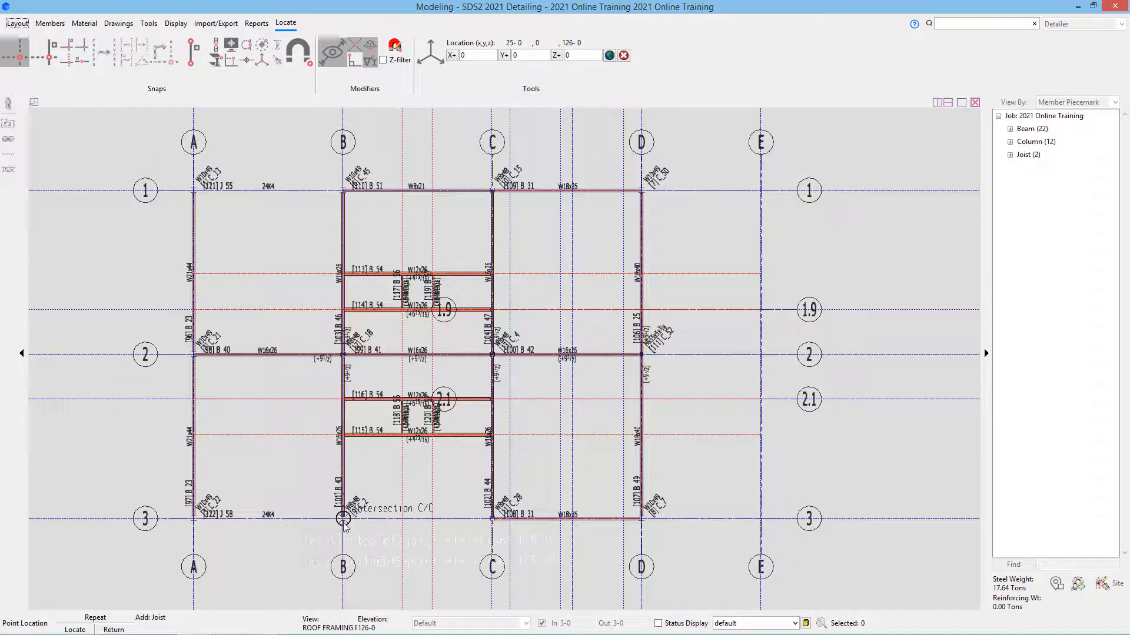
click(344, 521)
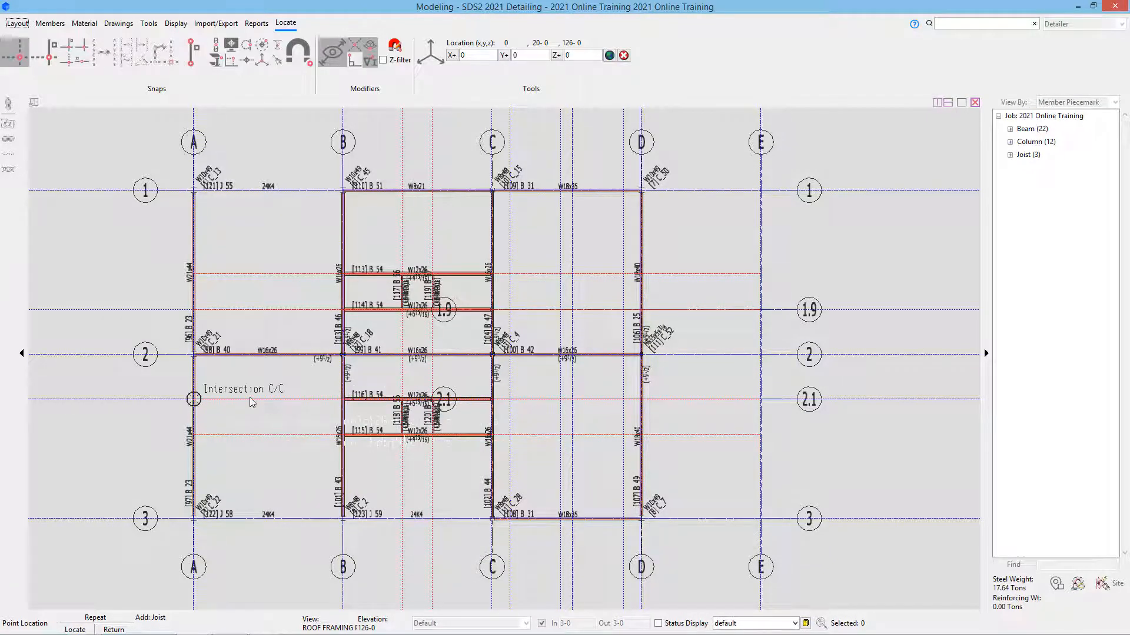
right_click(234, 401)
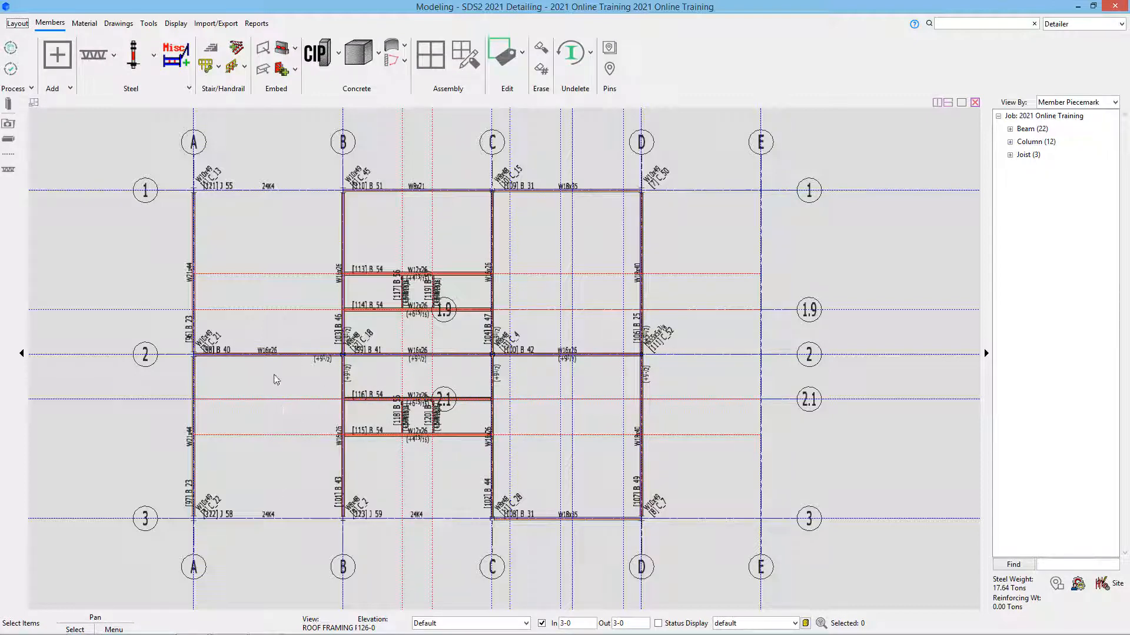
Step: Examine the grid 3 joists in 3D and the shape options in the settings of the joist between grids A and B
scroll(299, 514, up, 8)
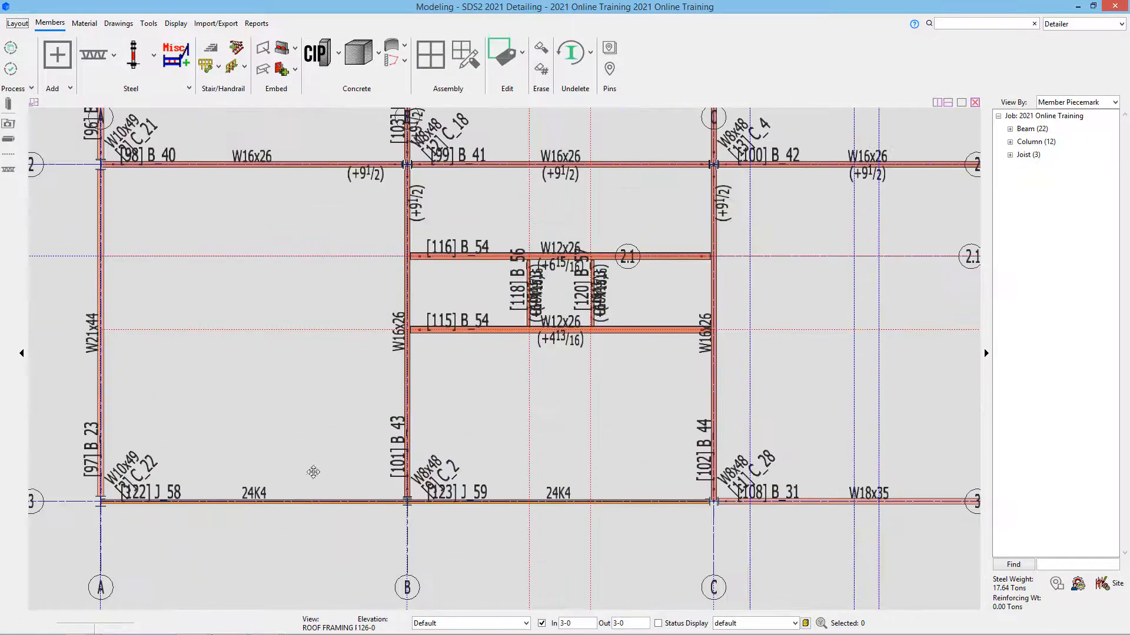
shift+middle_drag(336, 309, 285, 186)
scroll(290, 270, down, 4)
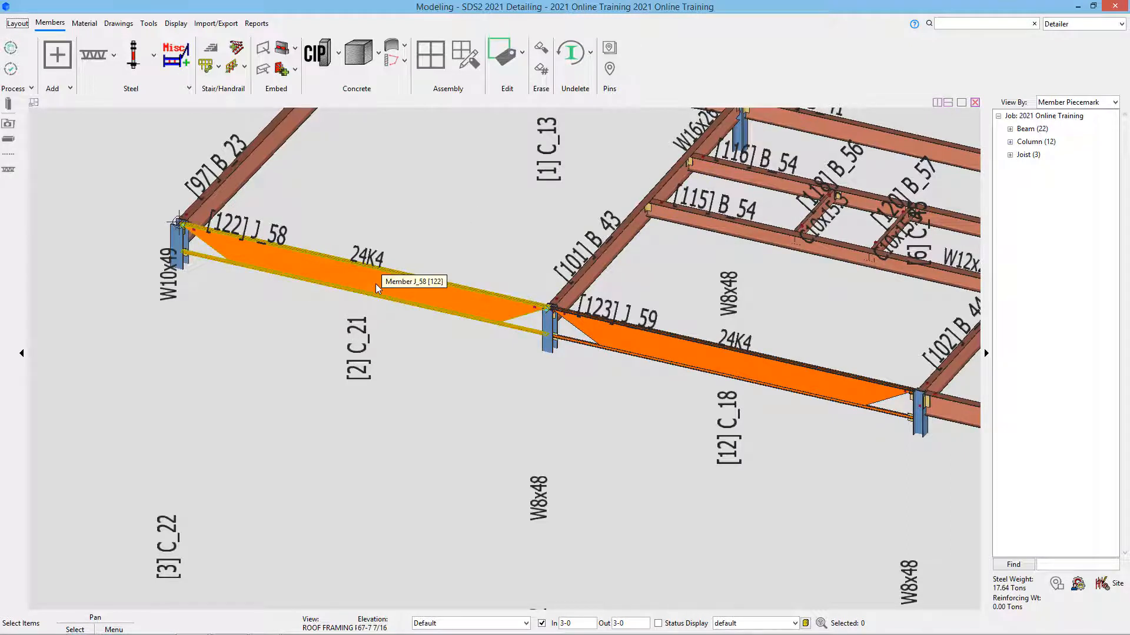
scroll(300, 345, up, 4)
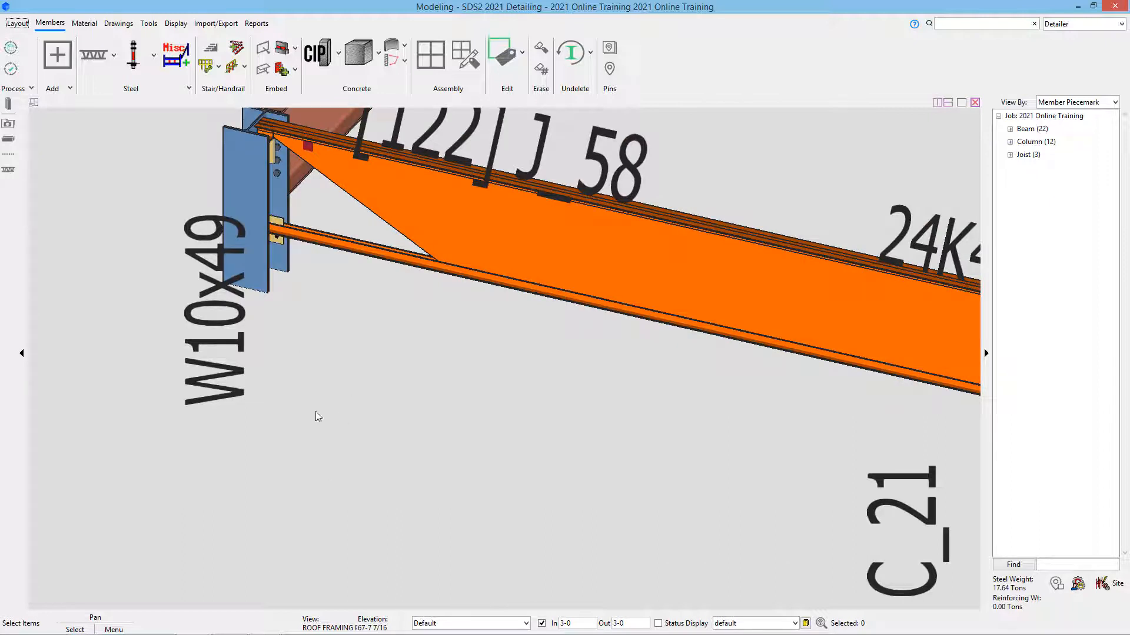
middle_drag(308, 294, 353, 308)
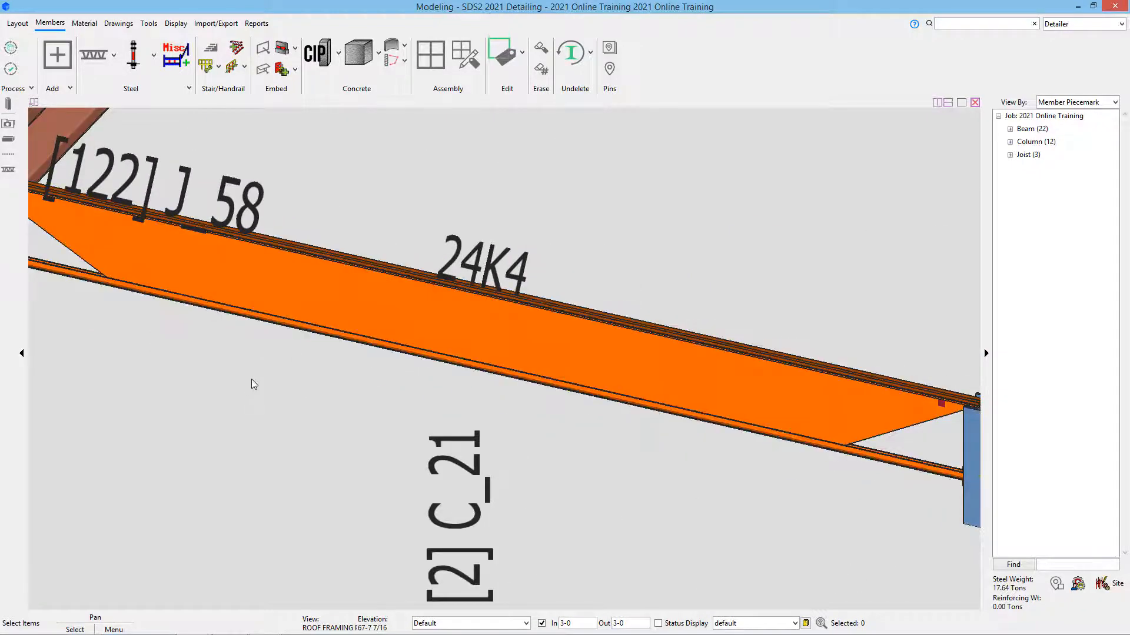
scroll(252, 383, down, 1)
click(343, 317)
double_click(342, 317)
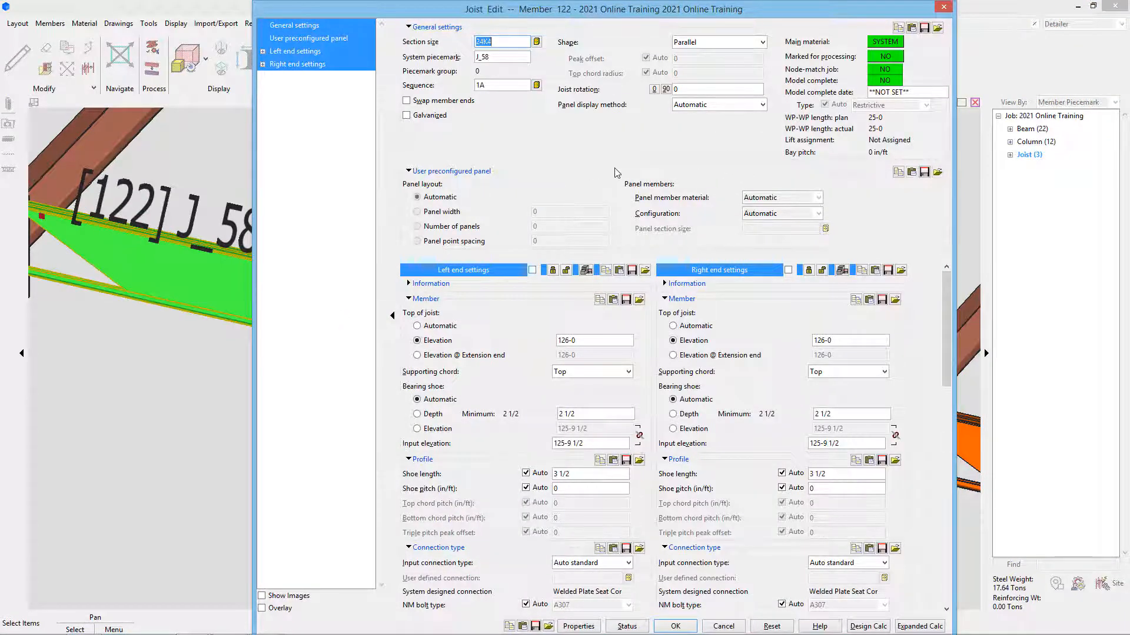
click(762, 42)
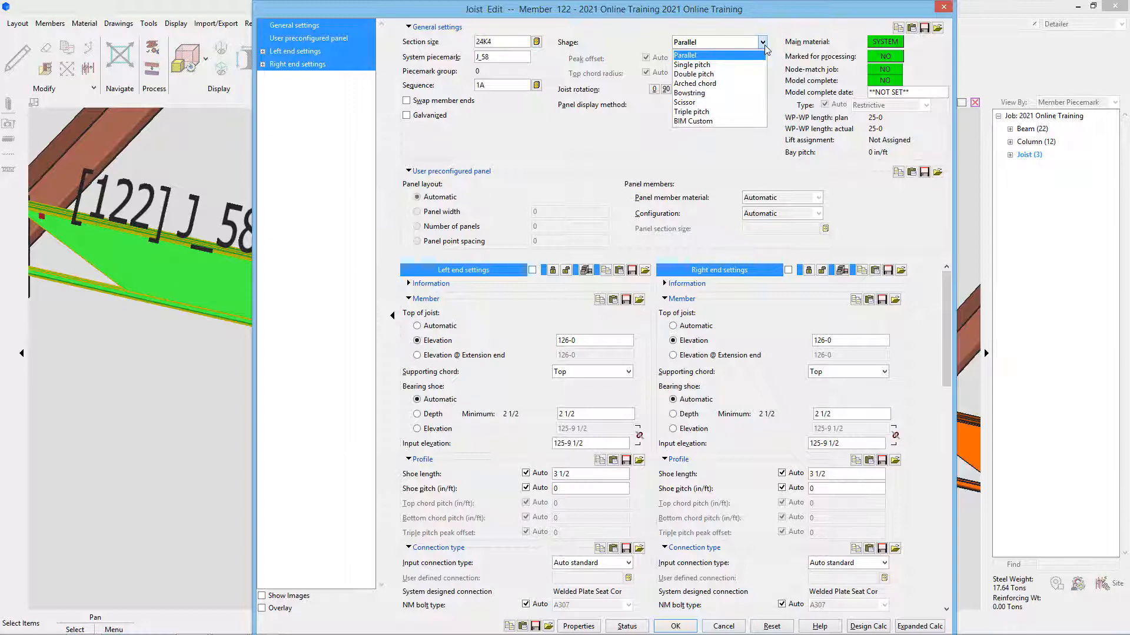
click(618, 121)
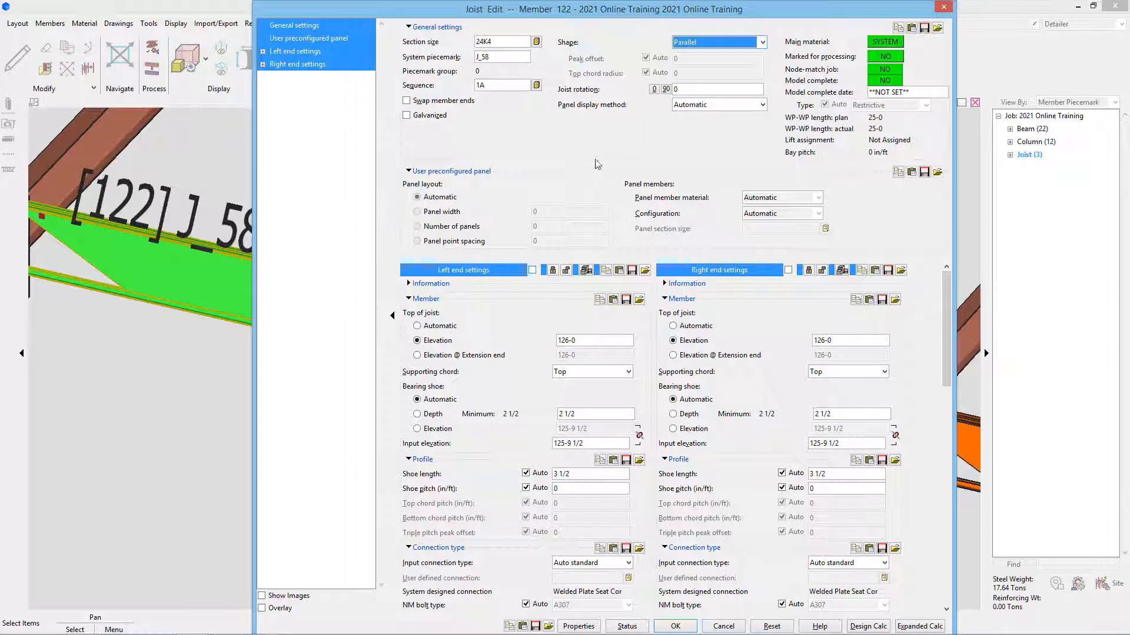
Step: Try the Reserved and Mfg. pre-config. panel display methods on the joist, and choose User pre-config
click(763, 105)
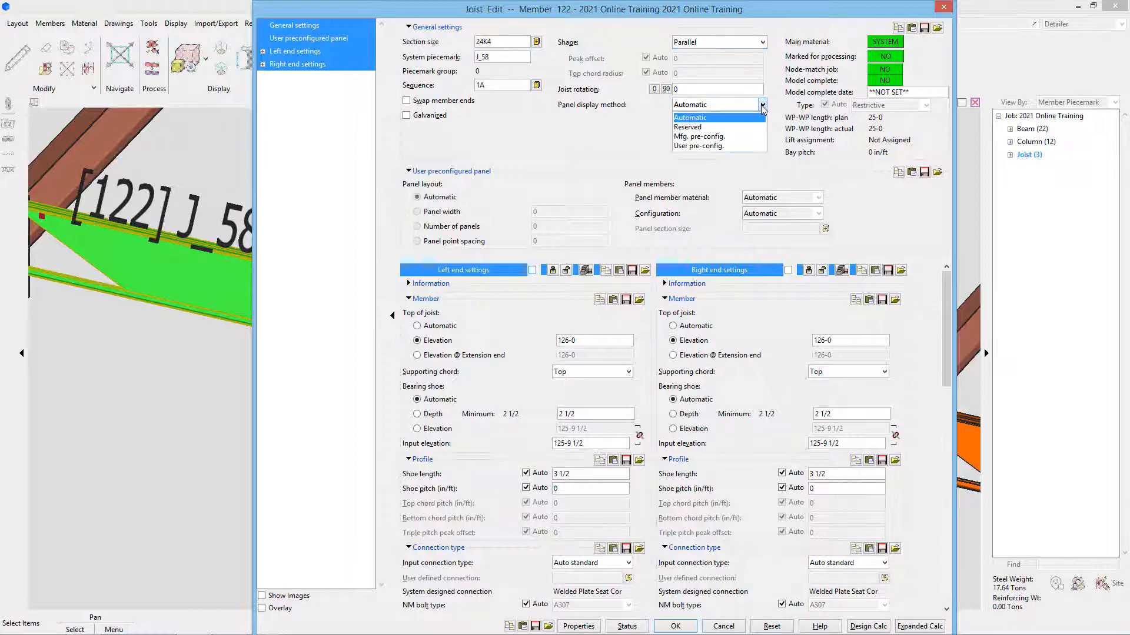
click(763, 134)
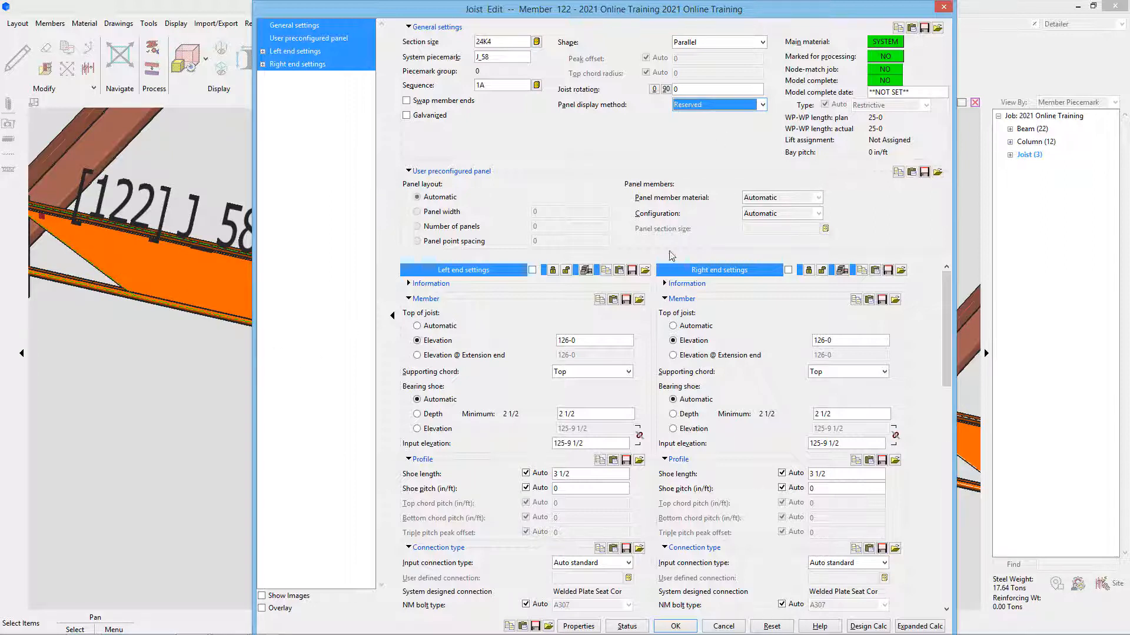
click(762, 106)
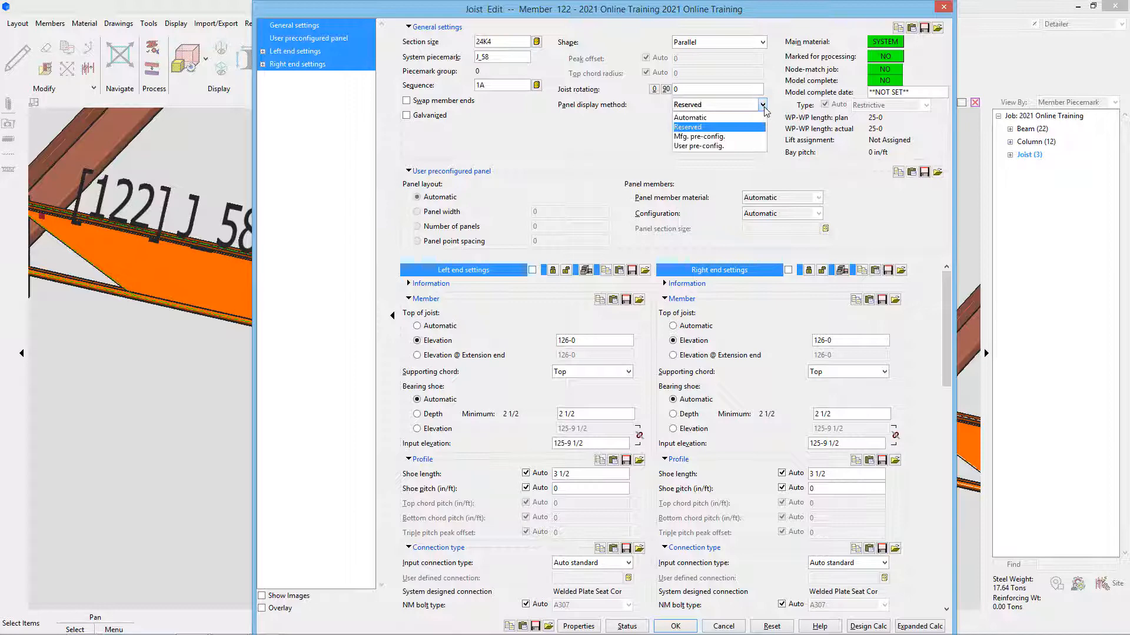
click(753, 139)
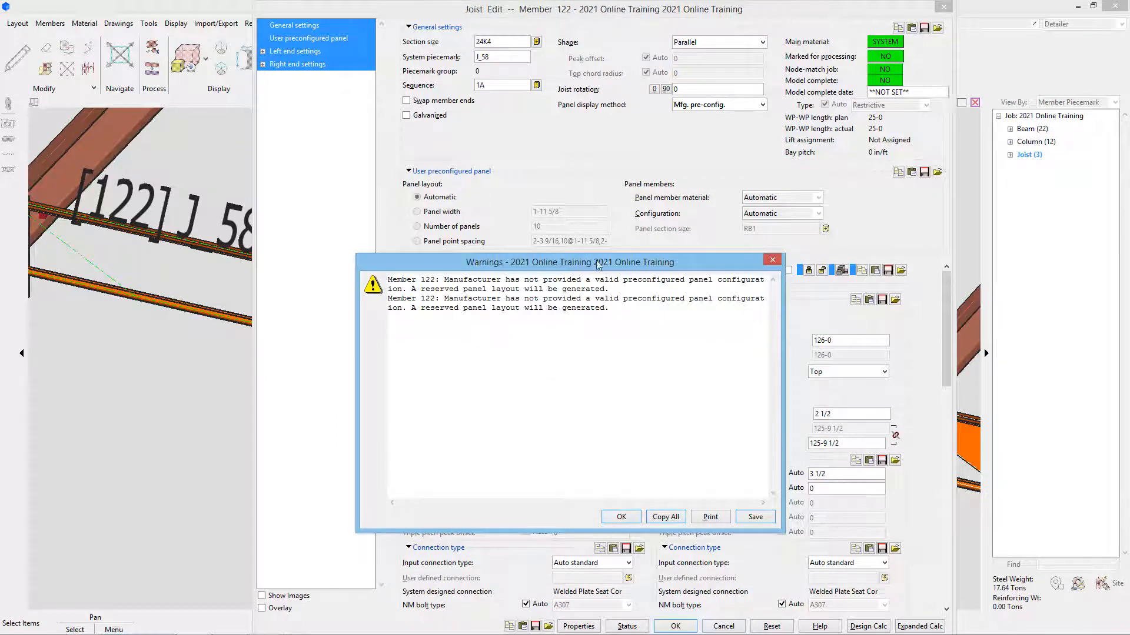
click(693, 107)
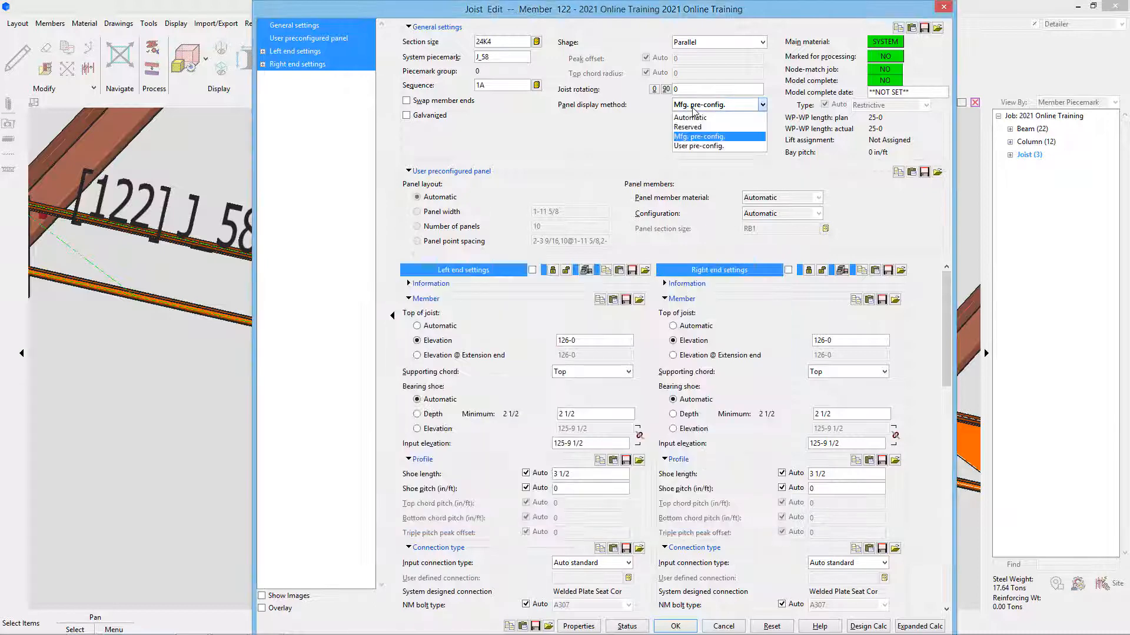
click(700, 146)
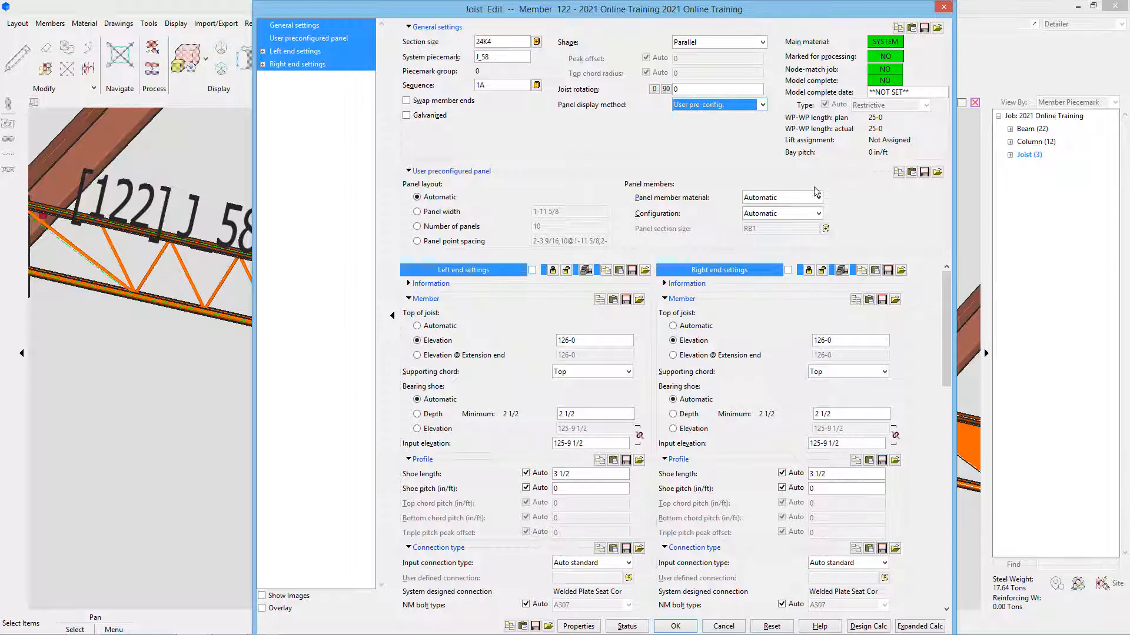
Step: Check the panel member material and configuration options, keep both on Automatic, and accept the joist's User pre-config. settings
click(809, 198)
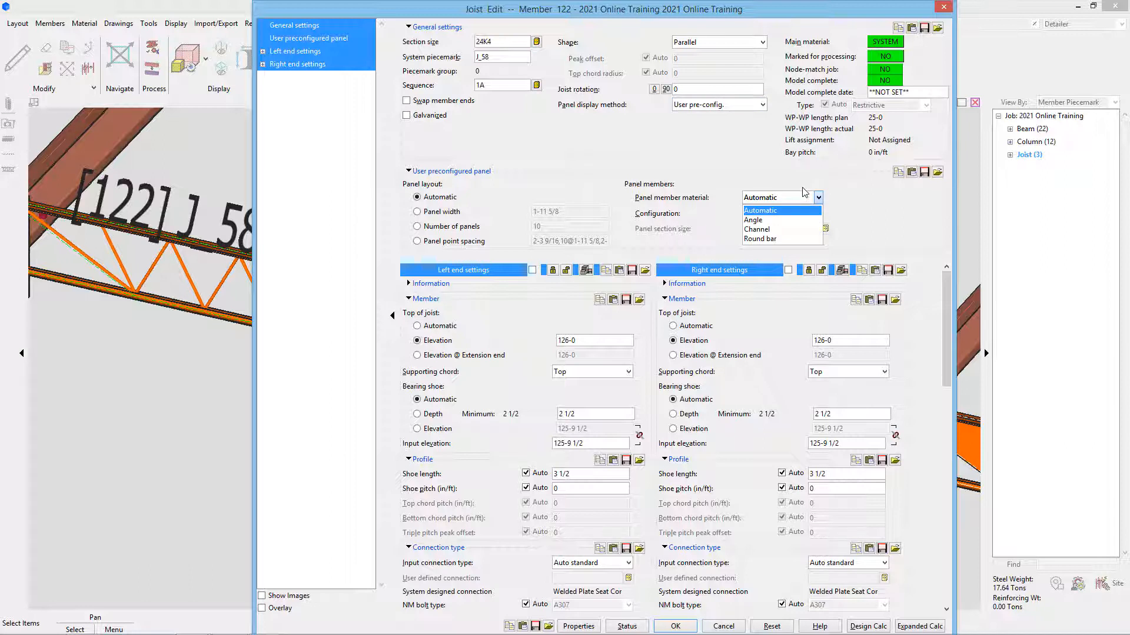
click(855, 222)
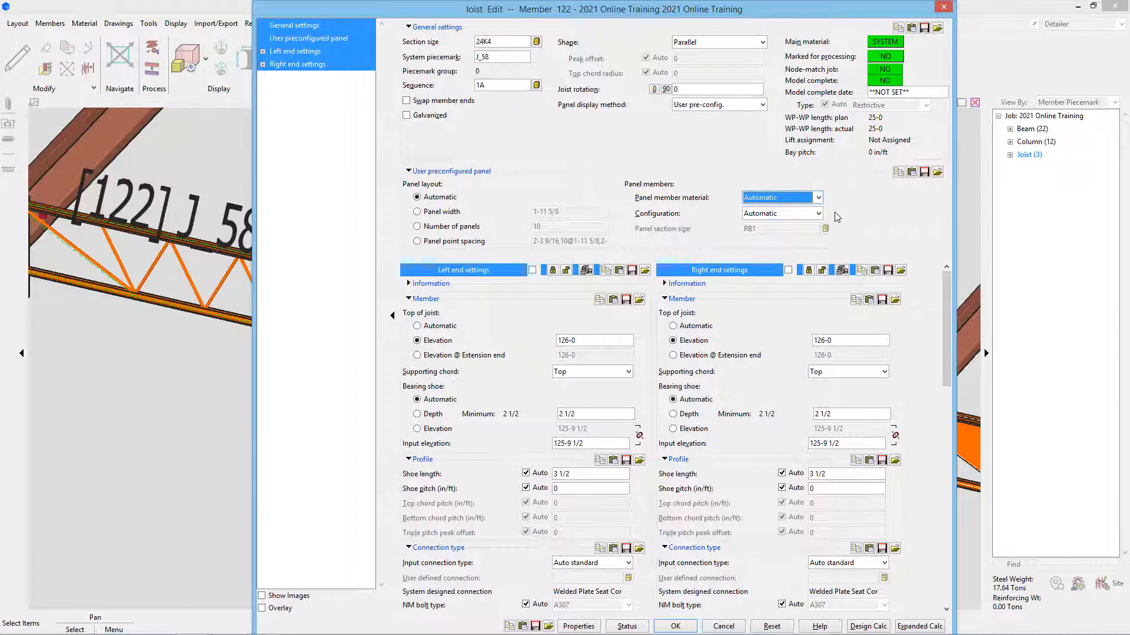
click(818, 213)
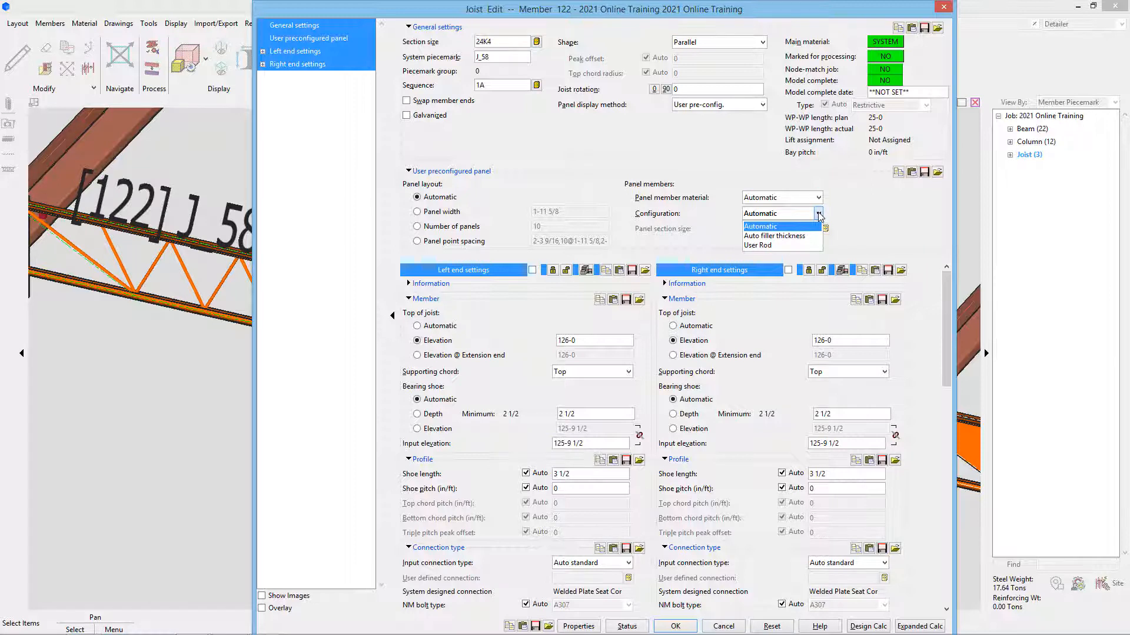
click(853, 196)
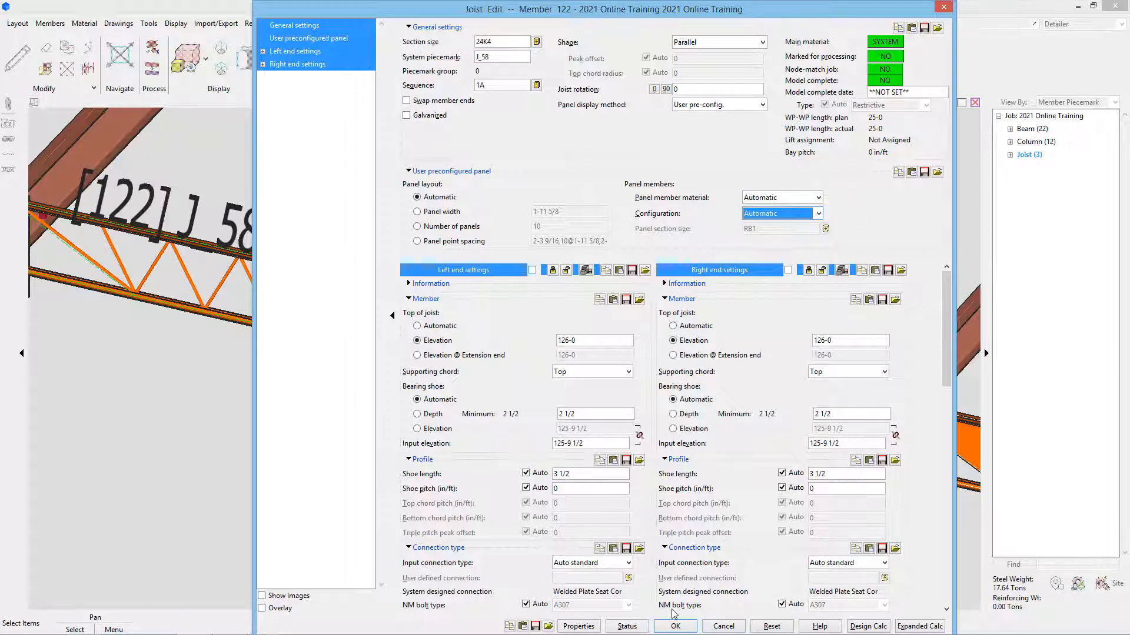
click(675, 626)
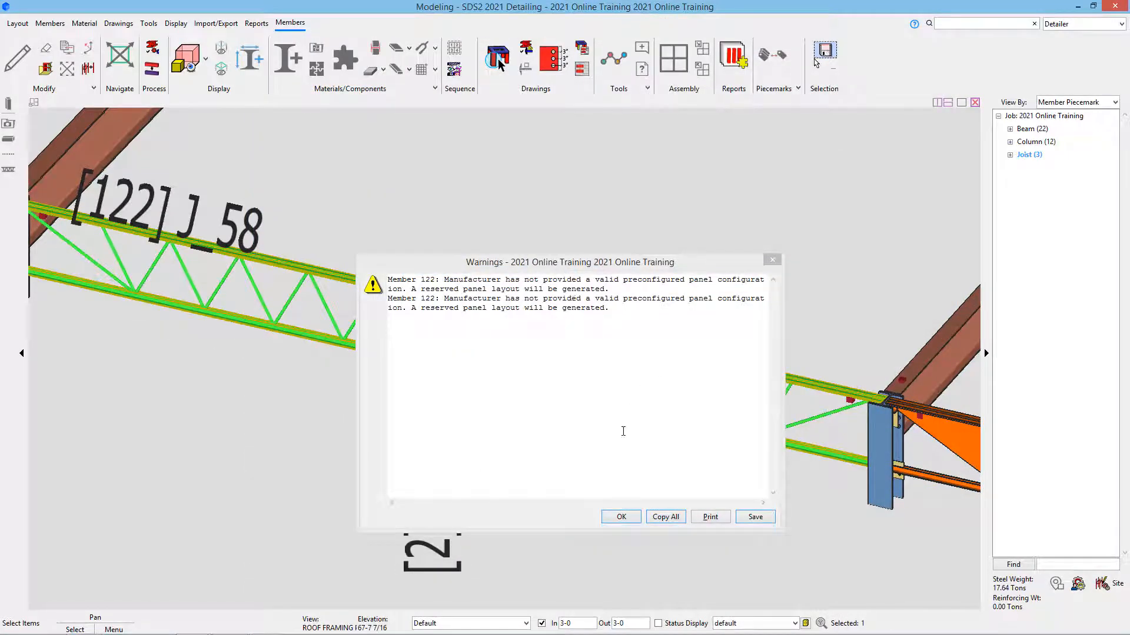
click(374, 369)
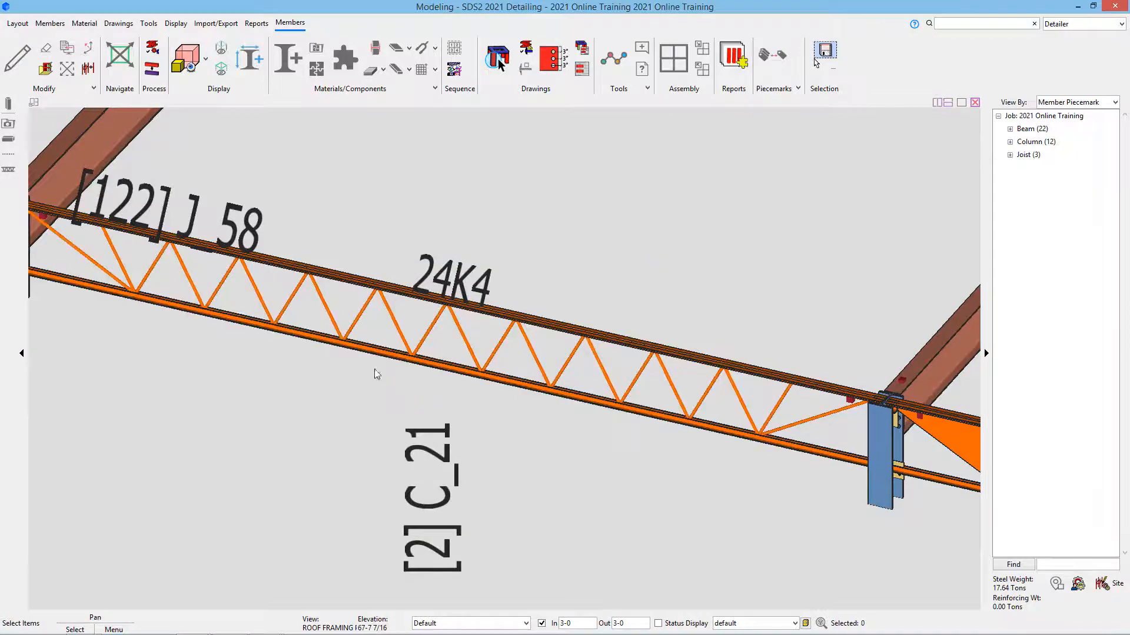
Step: Set the panel member material of the grid 3 joist between grids A and B to Angle and accept its settings
scroll(274, 337, up, 5)
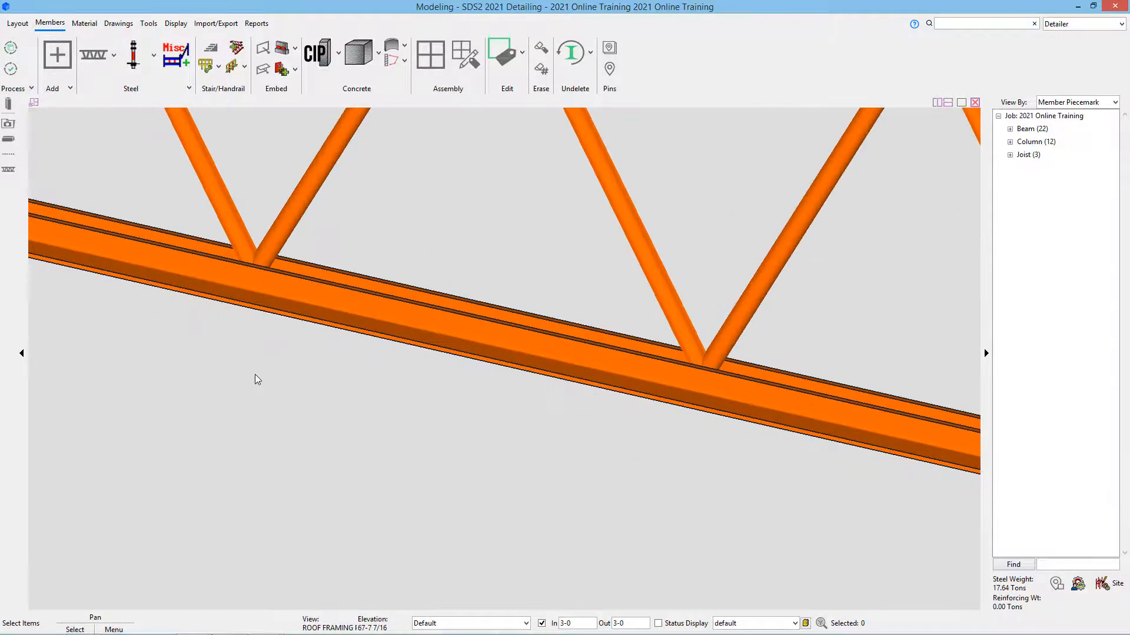
scroll(255, 376, down, 3)
scroll(288, 392, down, 3)
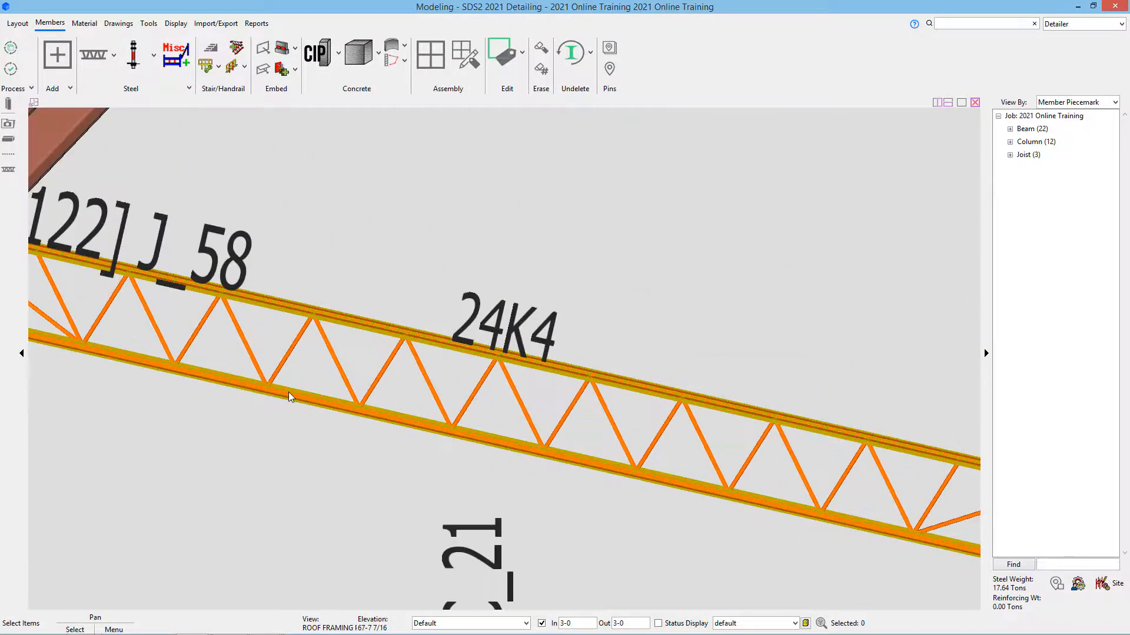
double_click(289, 393)
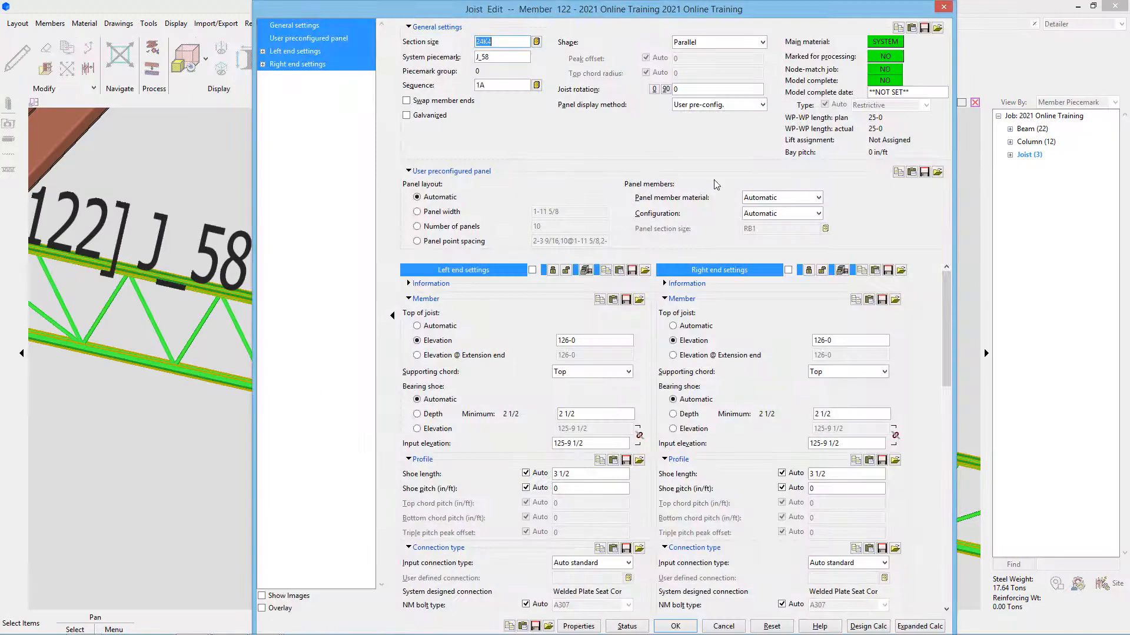
click(797, 200)
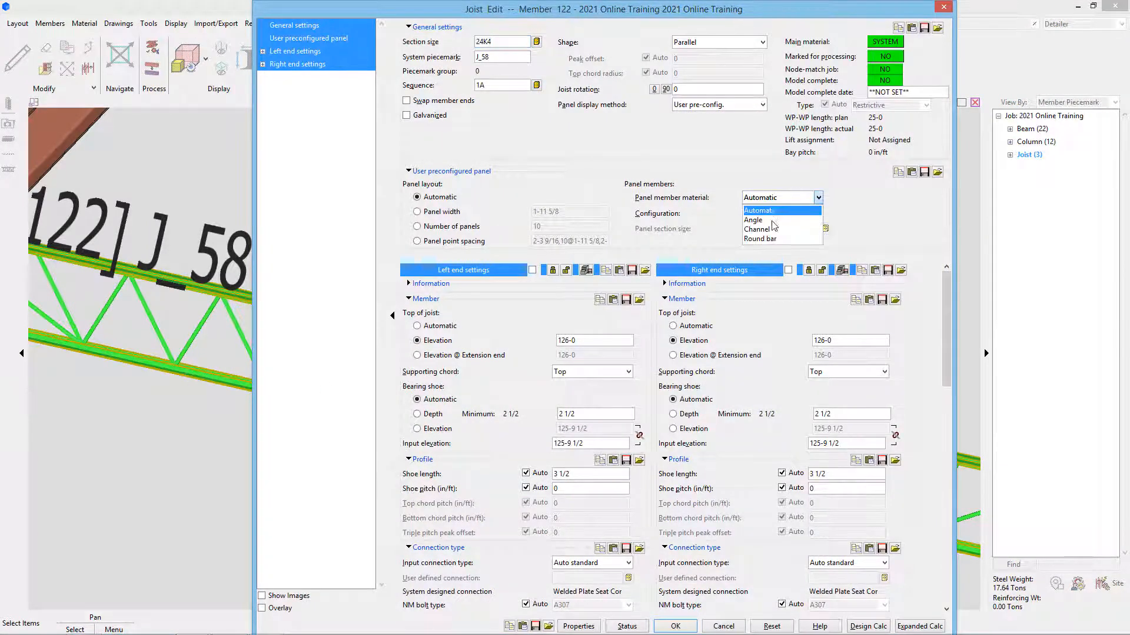
click(774, 216)
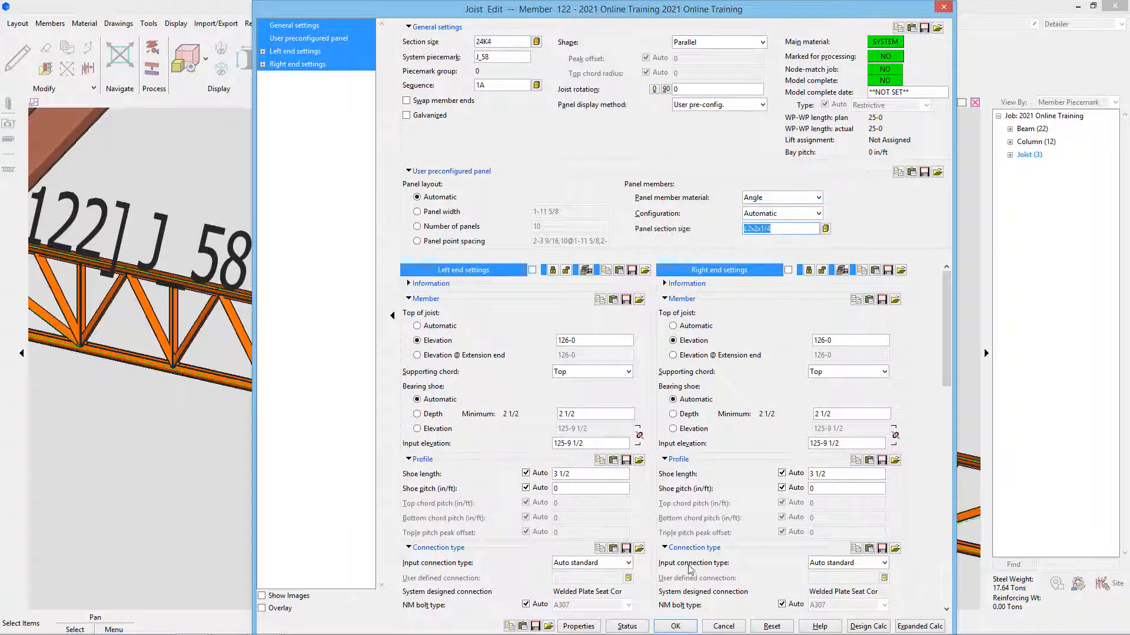
click(675, 626)
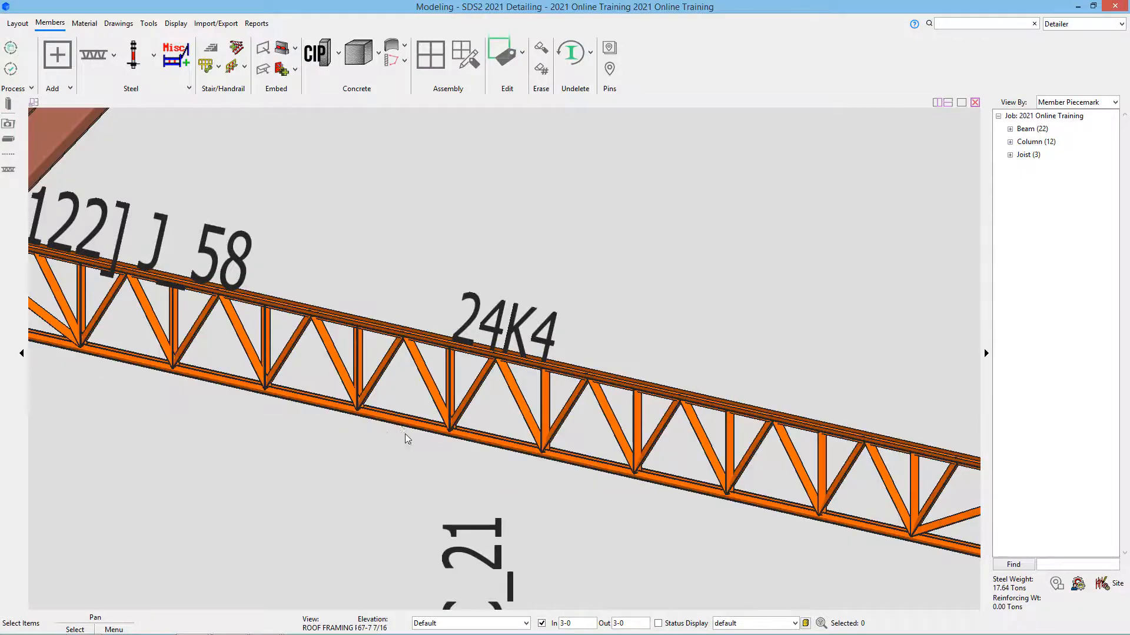
Step: Reopen the settings of the joist with angle panels and try the Seated connection type at its left end
scroll(402, 431, down, 3)
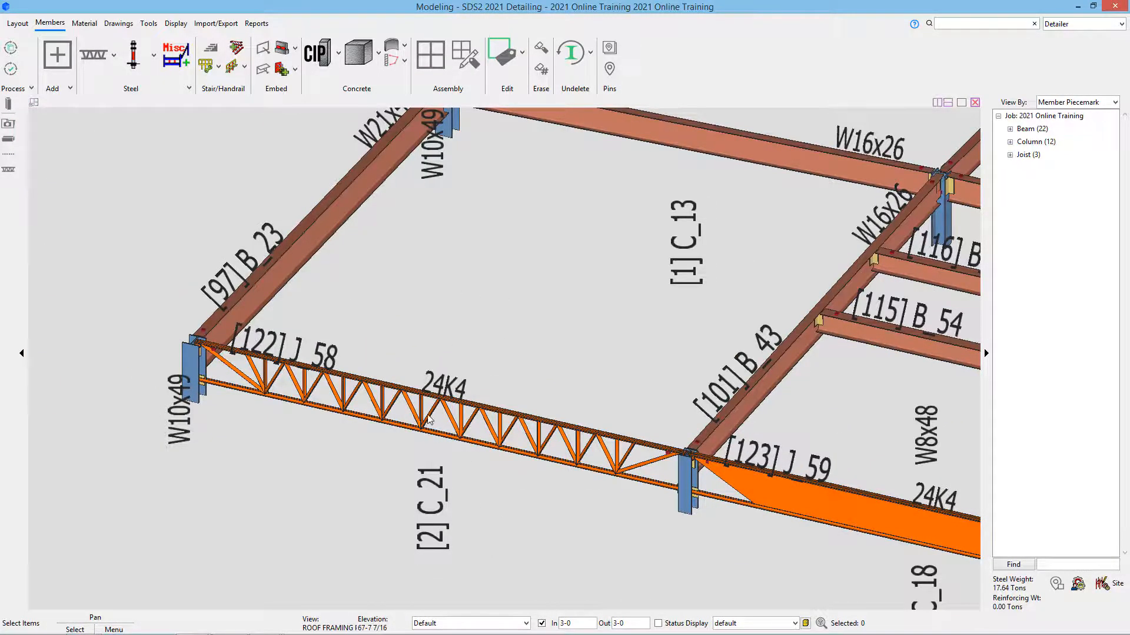
scroll(427, 415, up, 2)
double_click(403, 409)
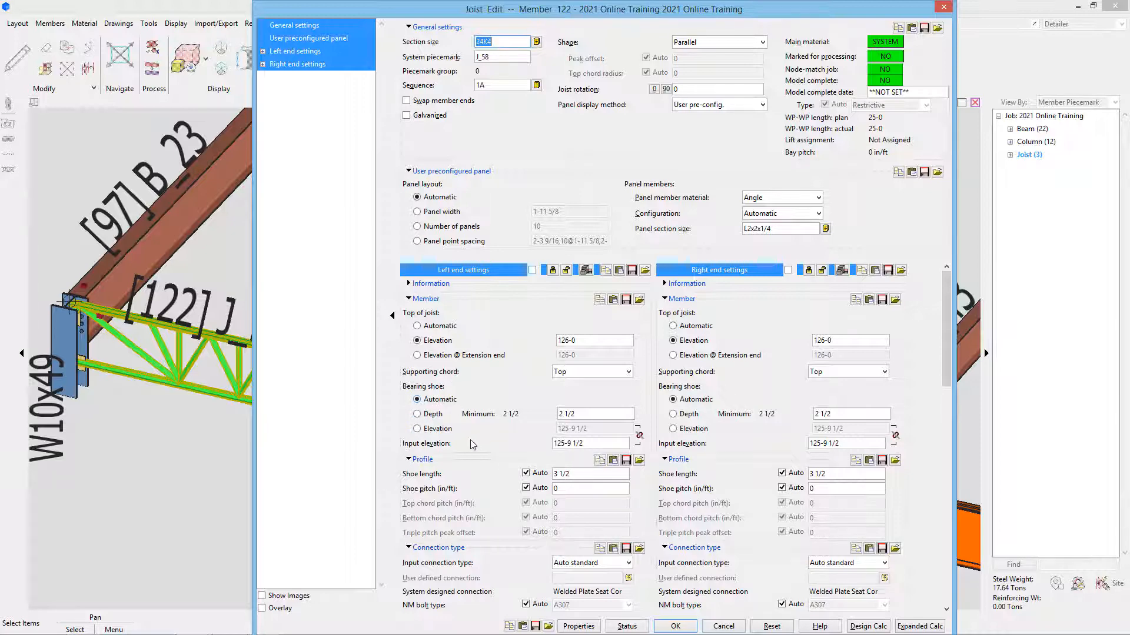
scroll(704, 392, down, 3)
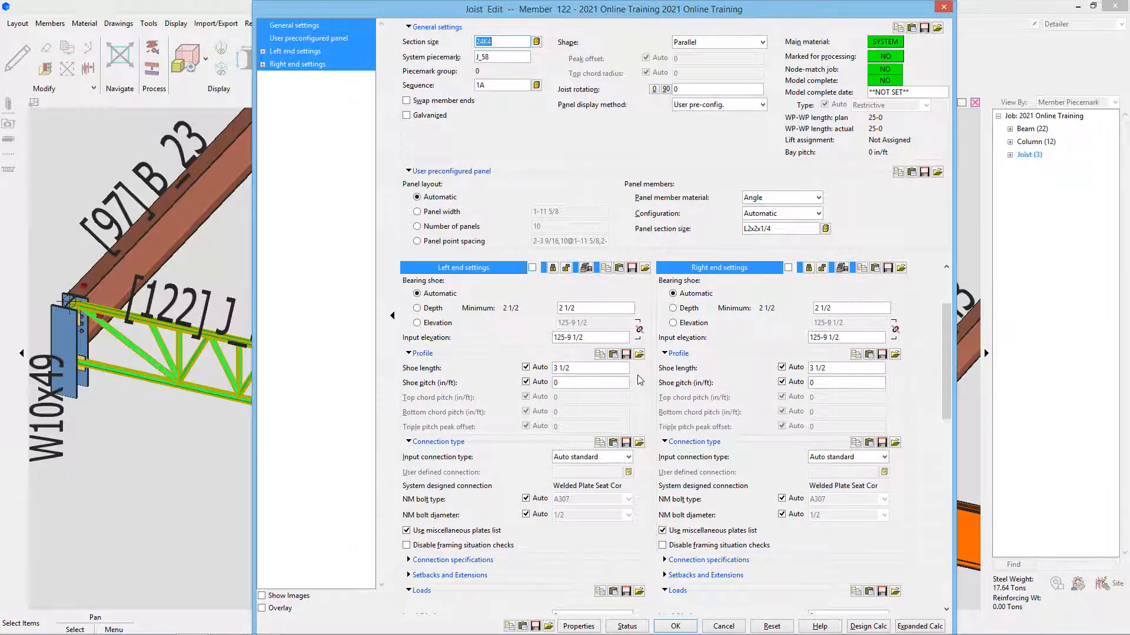
scroll(640, 381, down, 3)
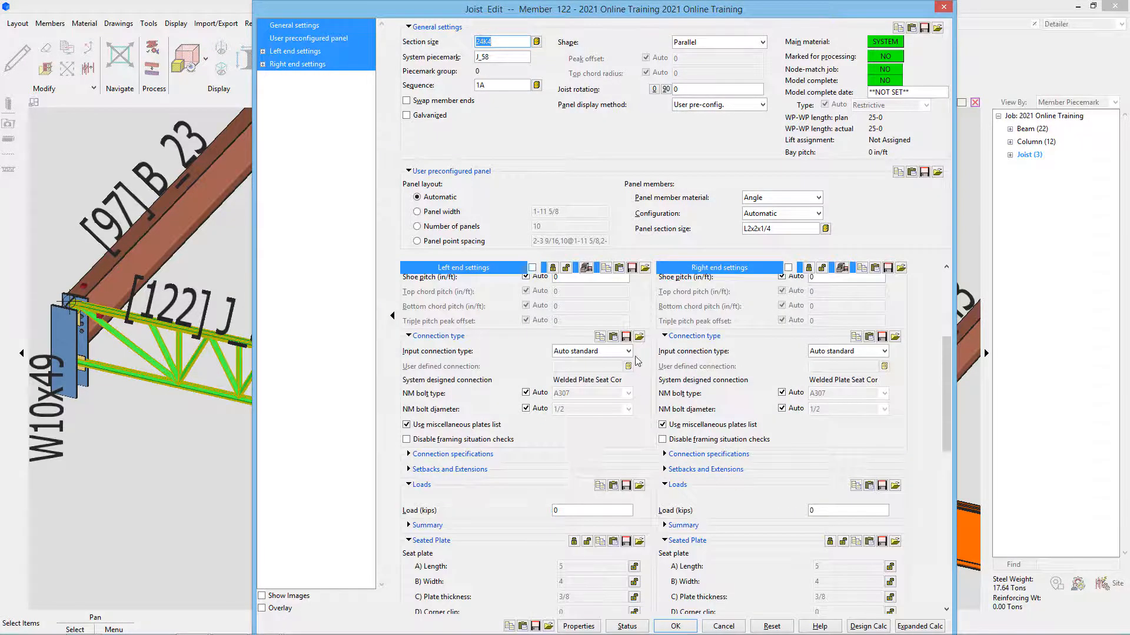
click(629, 351)
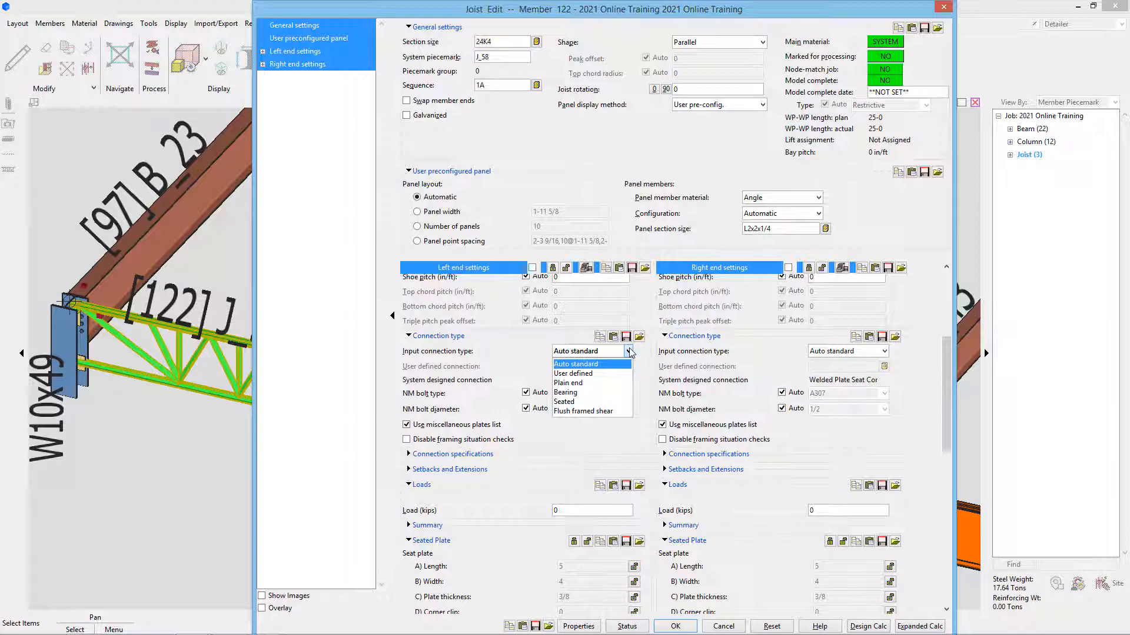
click(582, 401)
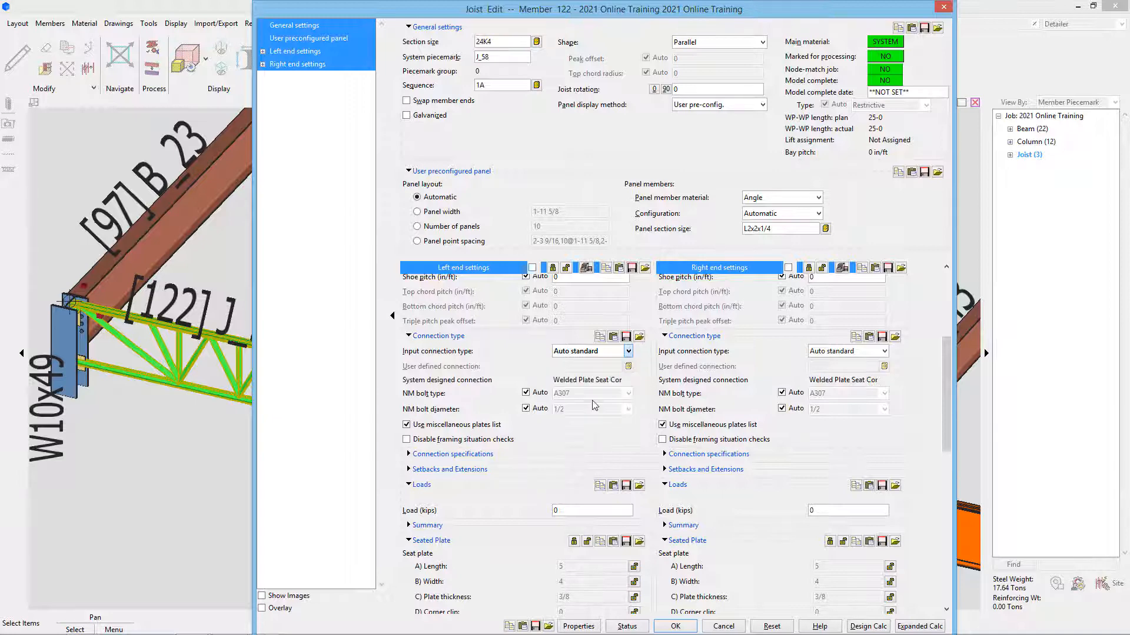
Step: Examine the top chord seated material and stabilizing material options in the left end's connection specifications, and cancel the joist edit
click(450, 455)
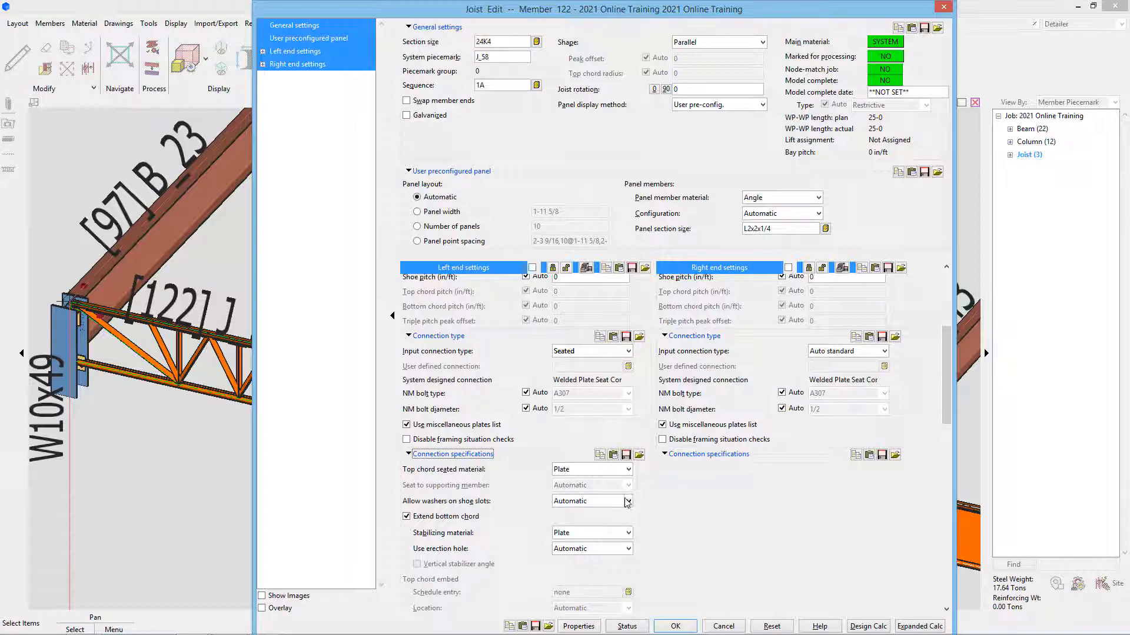
click(627, 469)
click(627, 469)
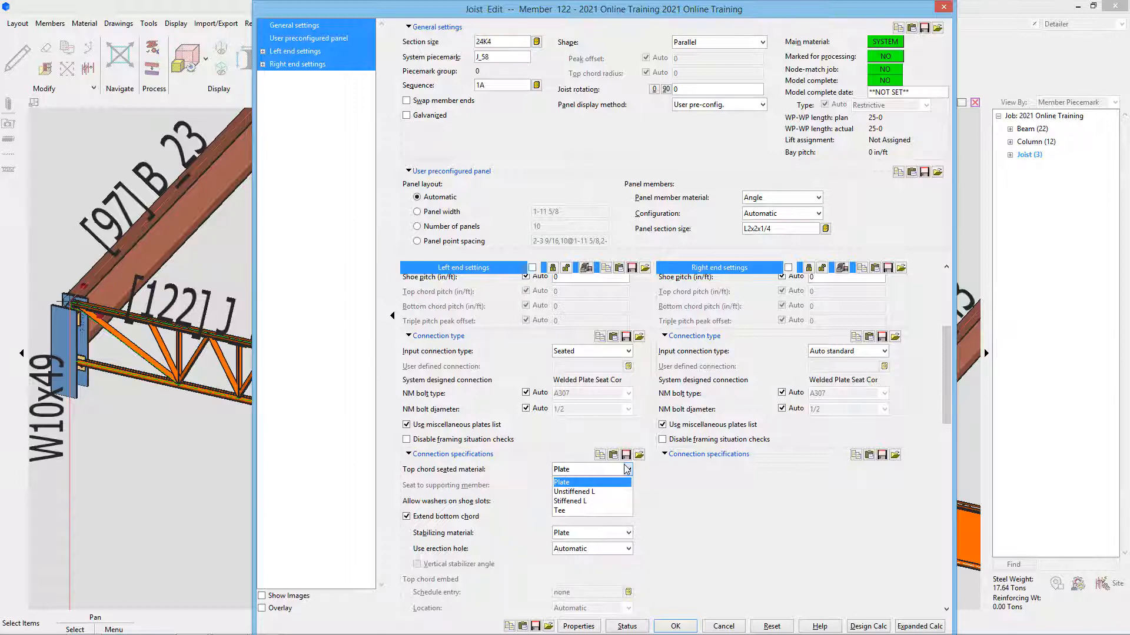
click(542, 442)
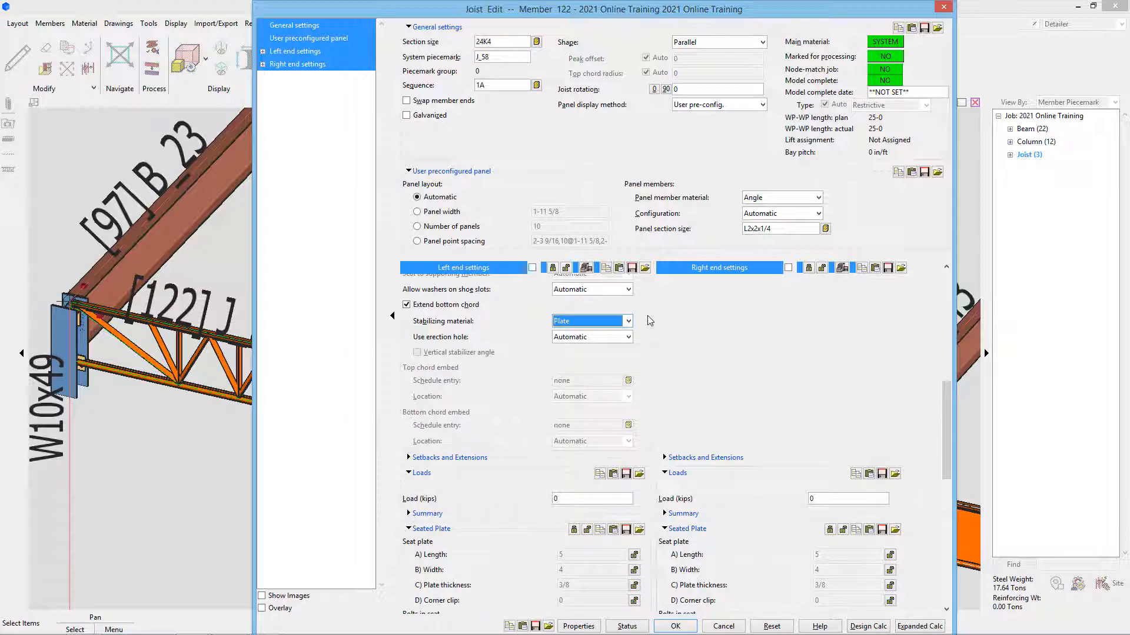
scroll(650, 320, up, 3)
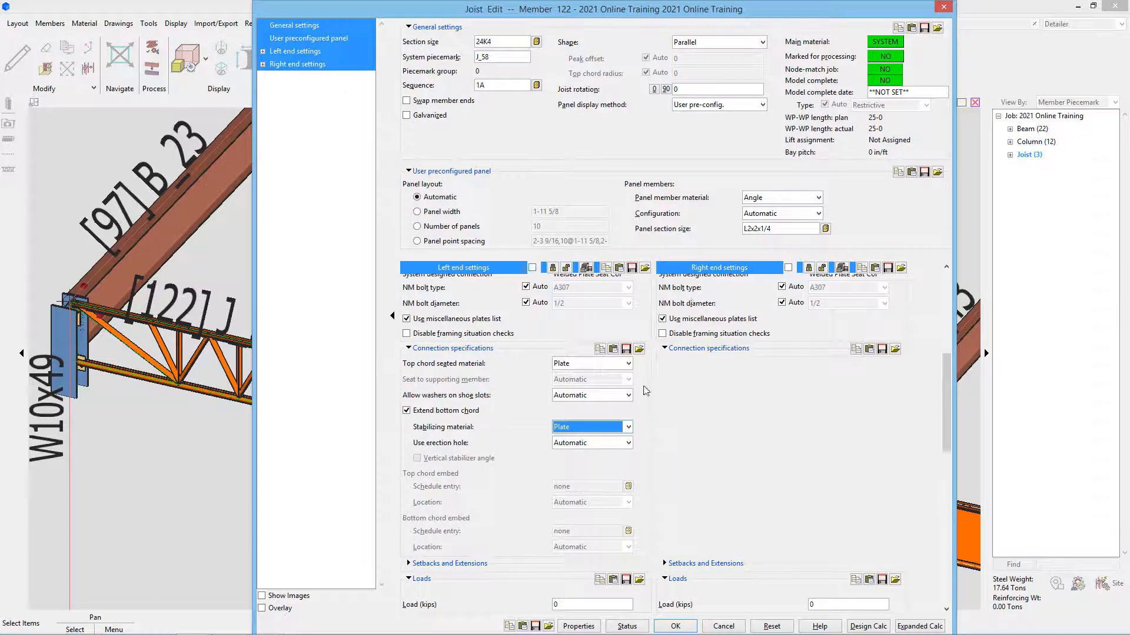
click(629, 428)
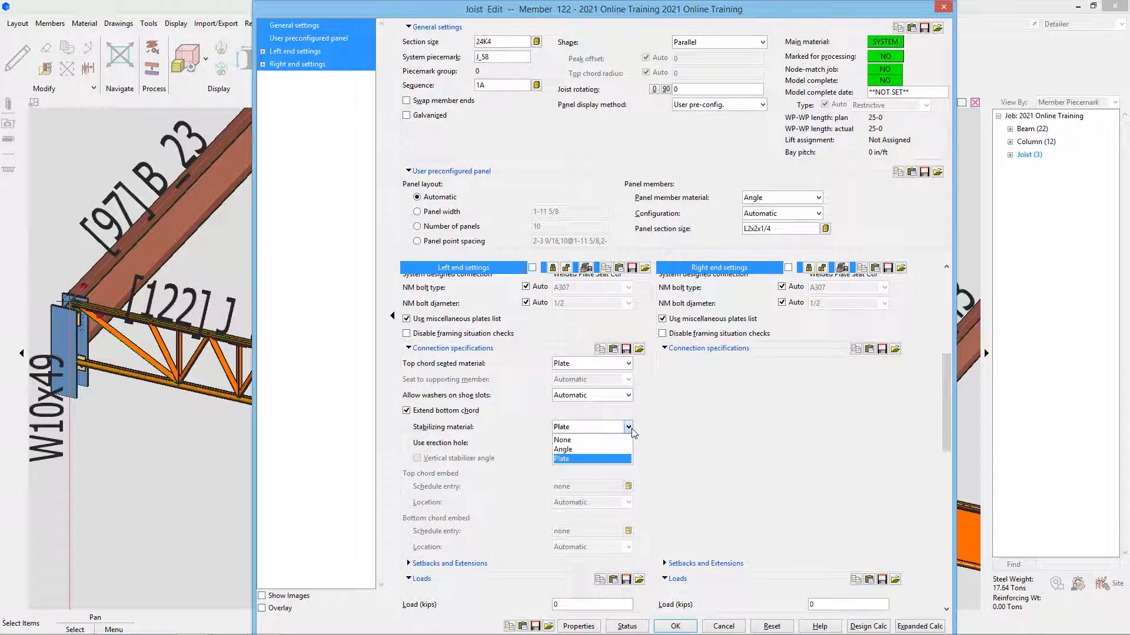
click(689, 440)
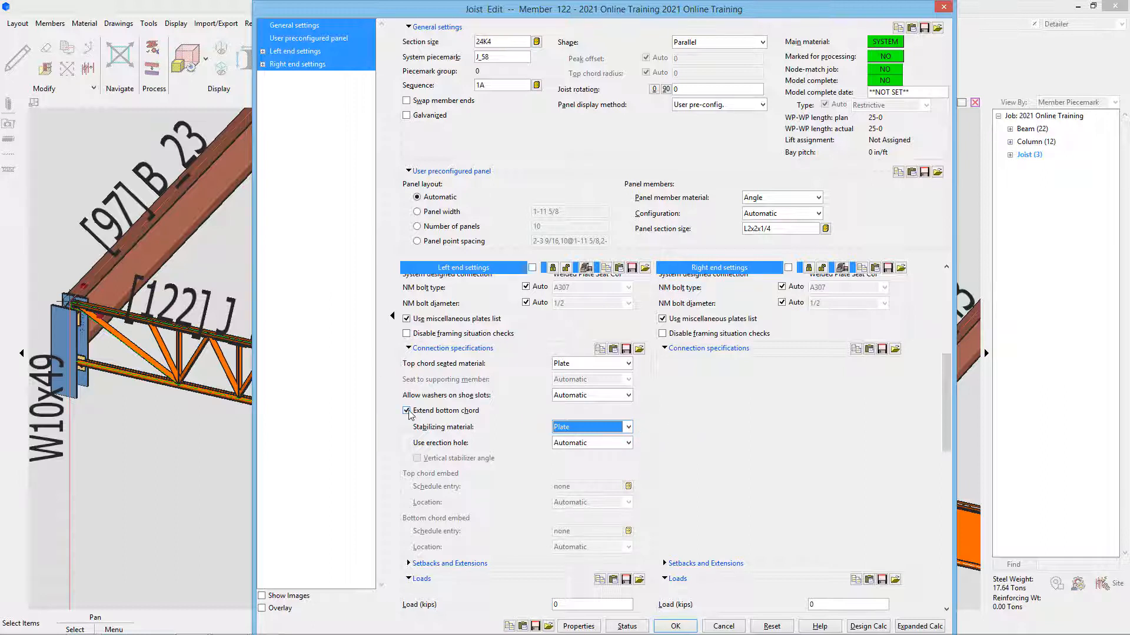
scroll(412, 415, up, 5)
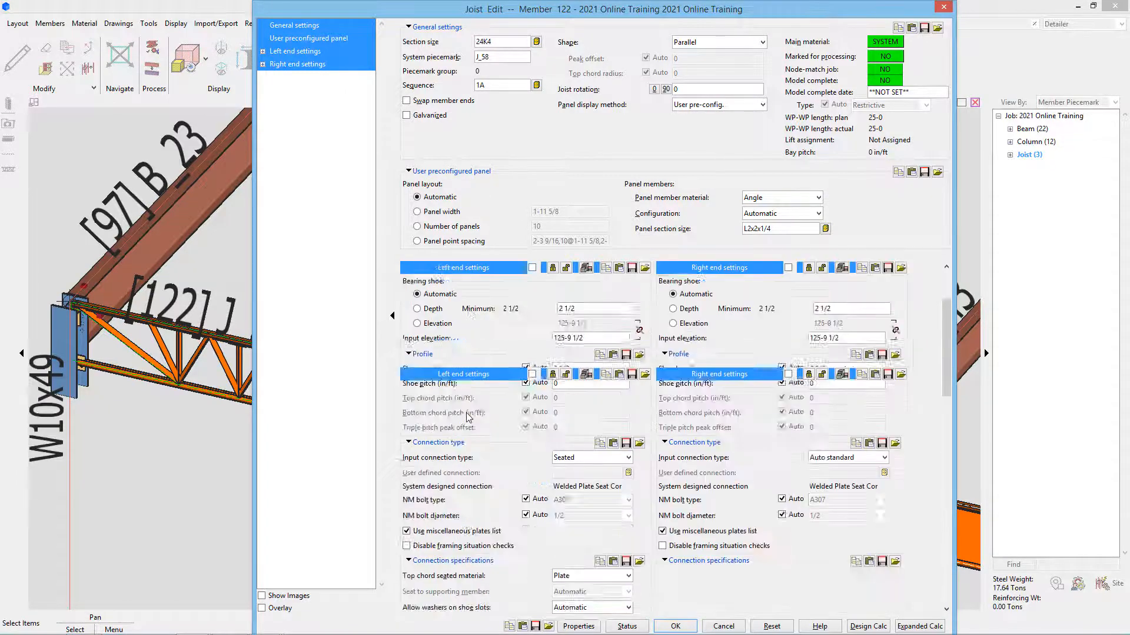
click(723, 627)
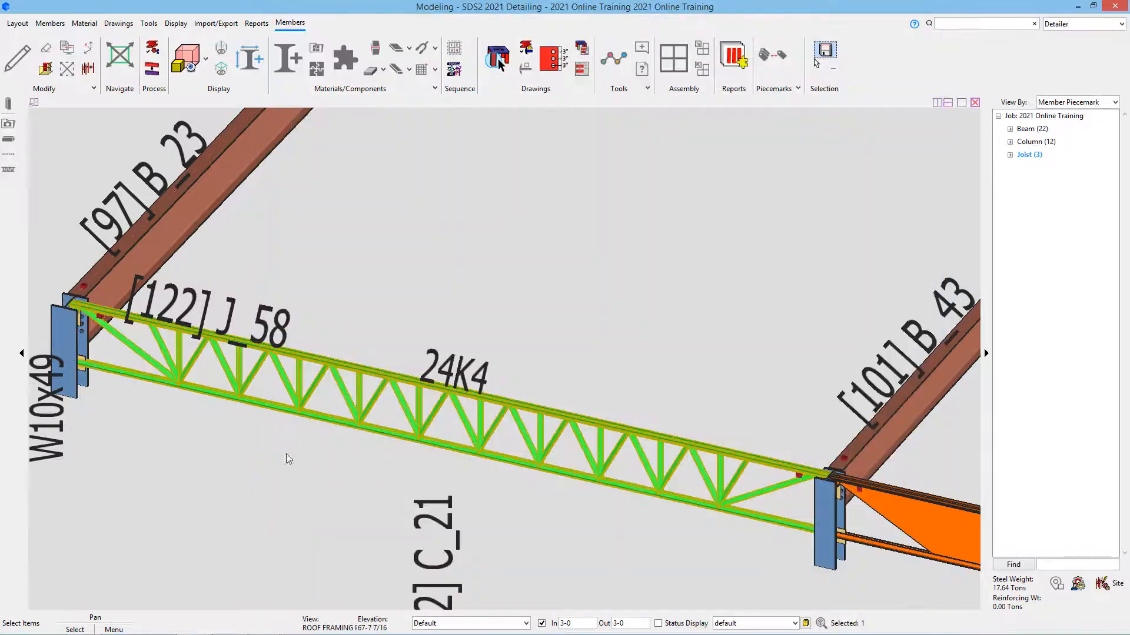
Step: Open the SECOND FLOOR erection view
scroll(379, 367, down, 5)
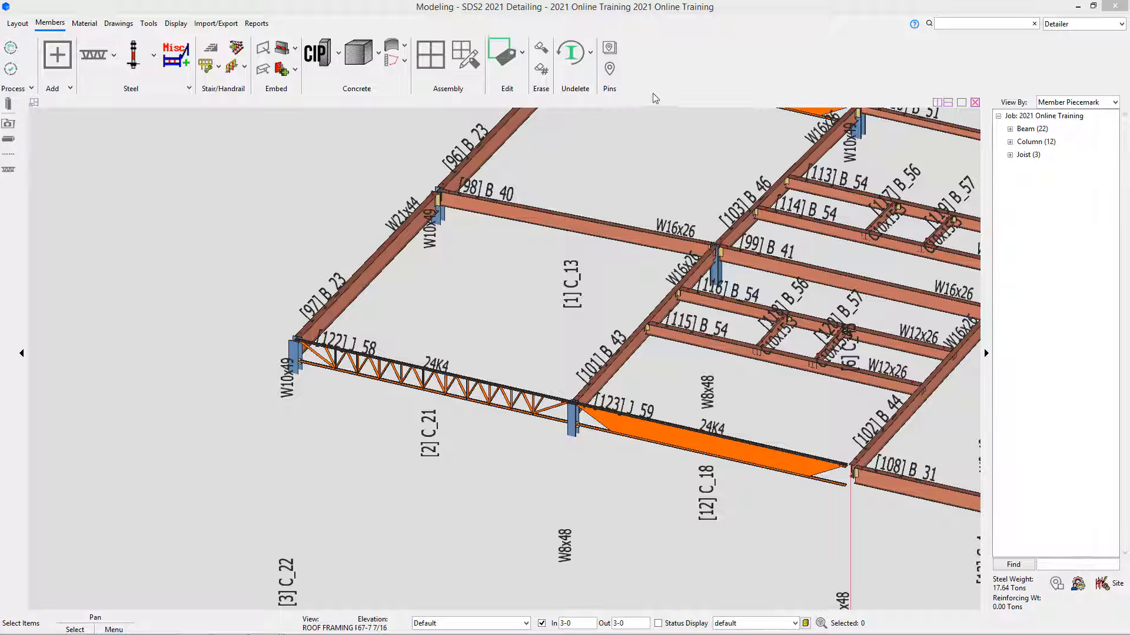
click(22, 27)
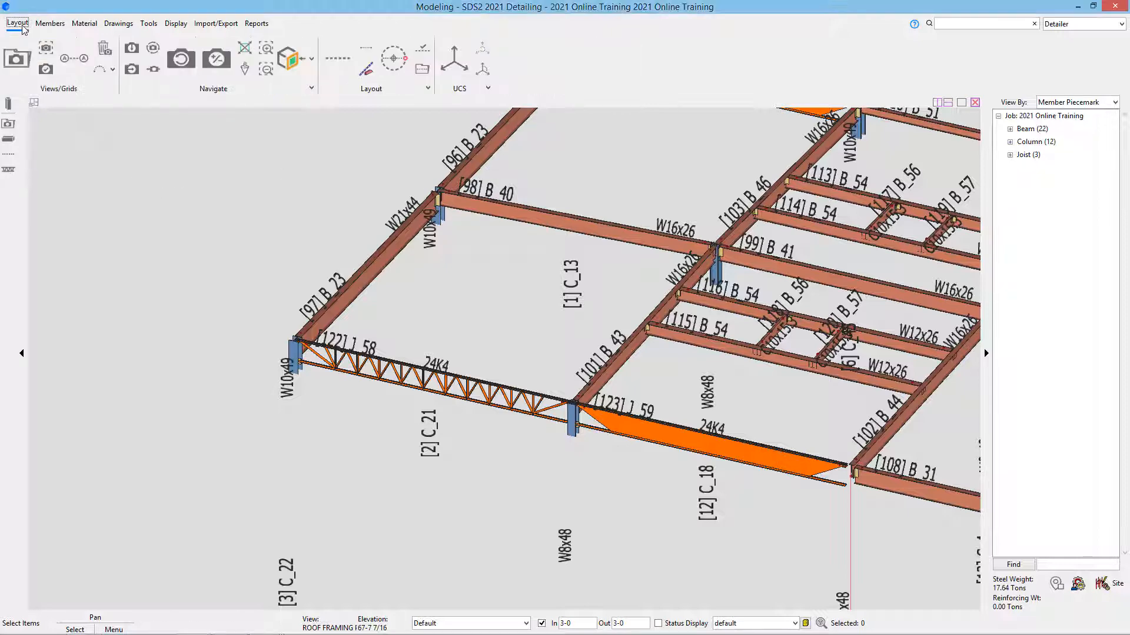
click(25, 69)
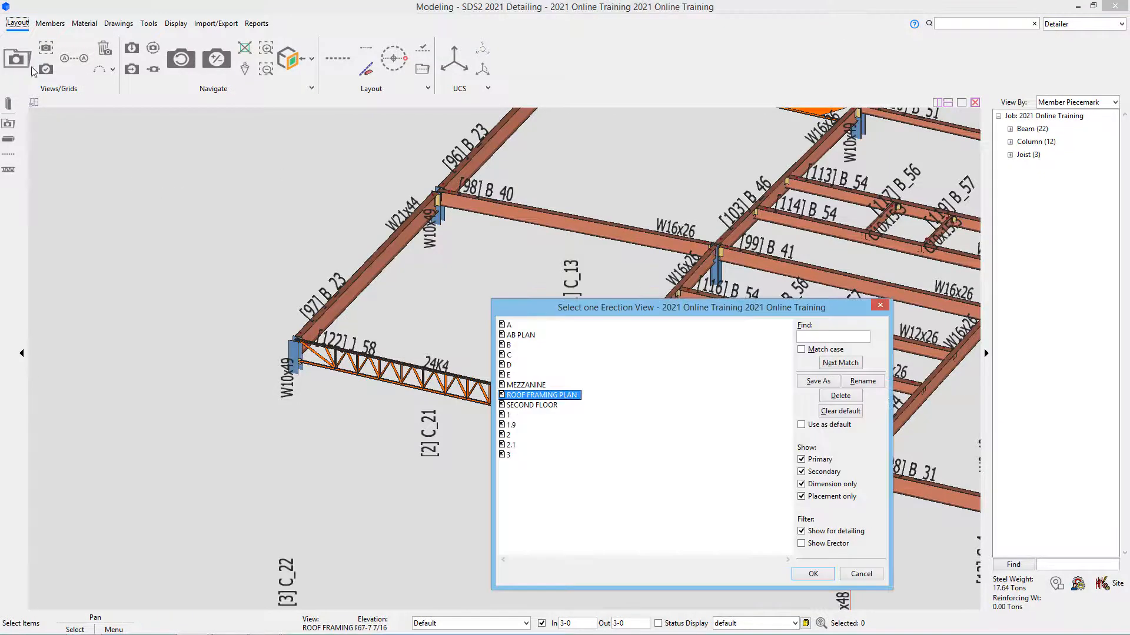
click(538, 405)
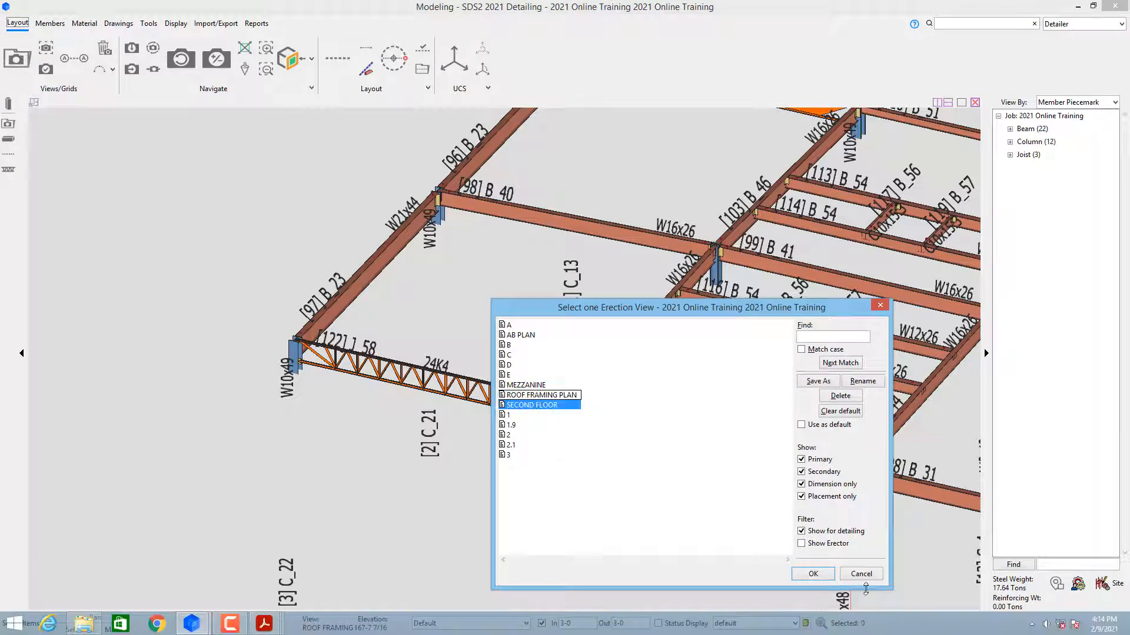
click(810, 574)
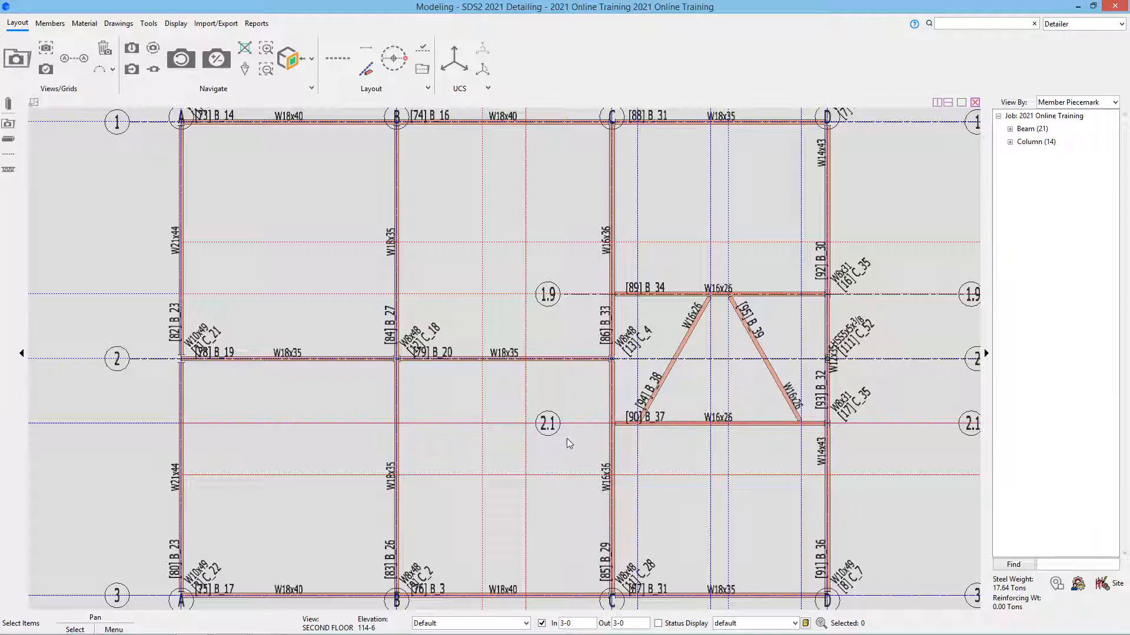
Step: Start adding a horizontal brace on the second floor and set its section size to L6x4x3/8
click(50, 24)
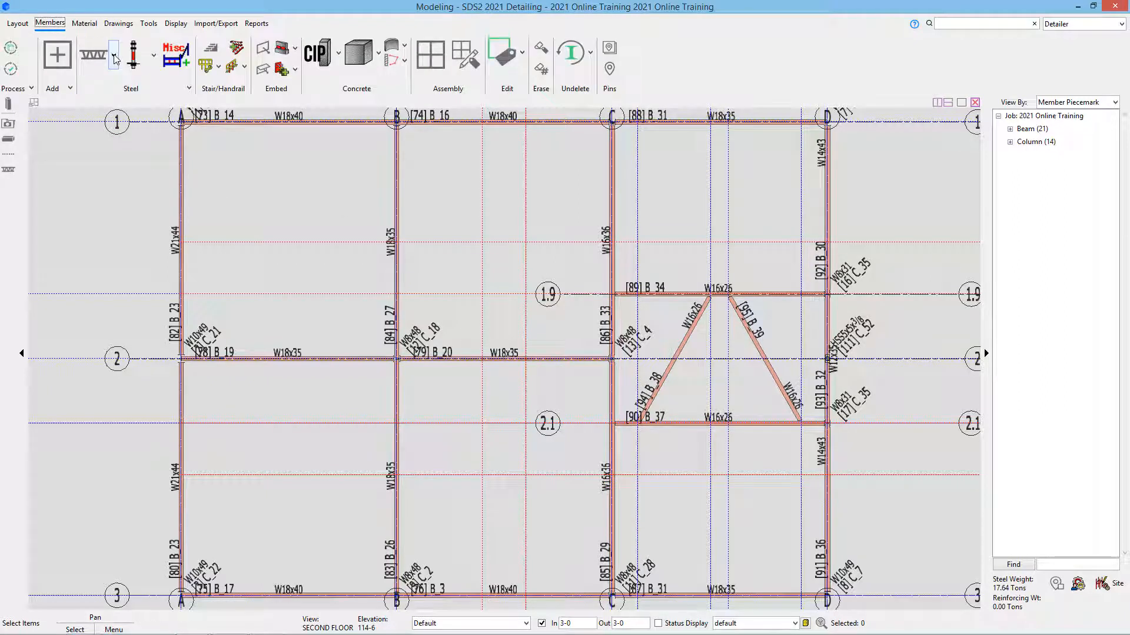
click(114, 56)
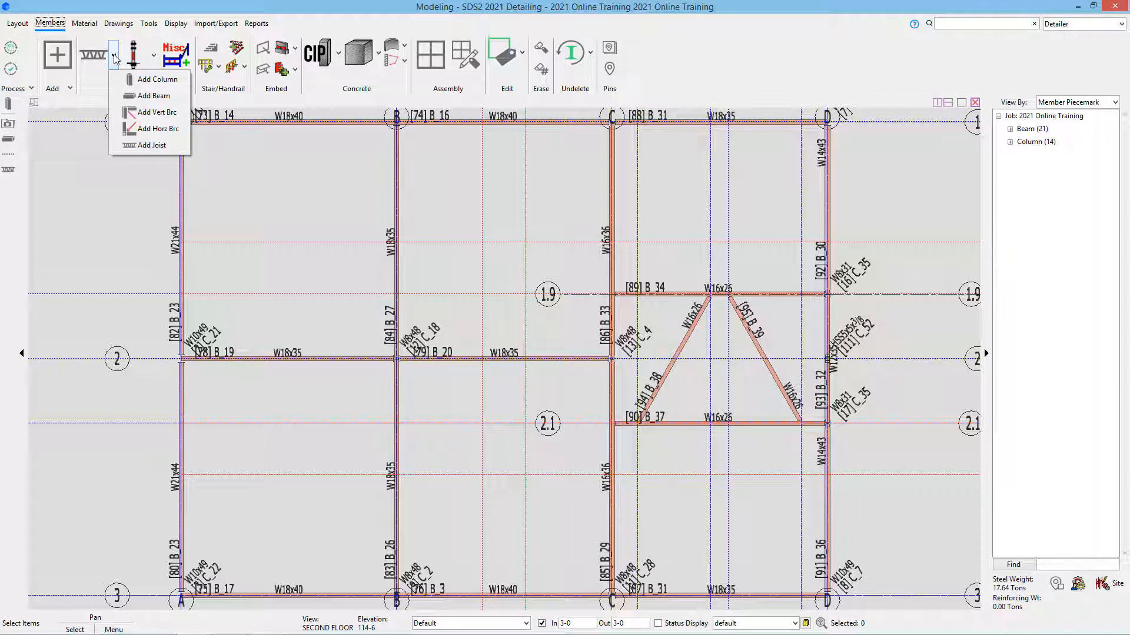
click(181, 132)
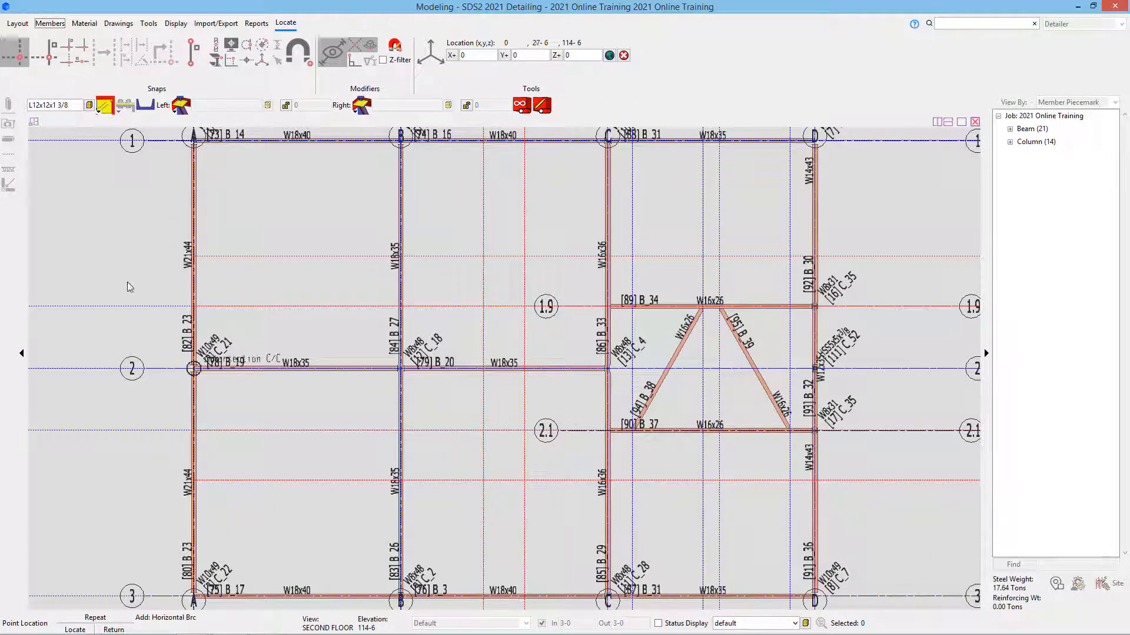
drag(81, 107, 32, 106)
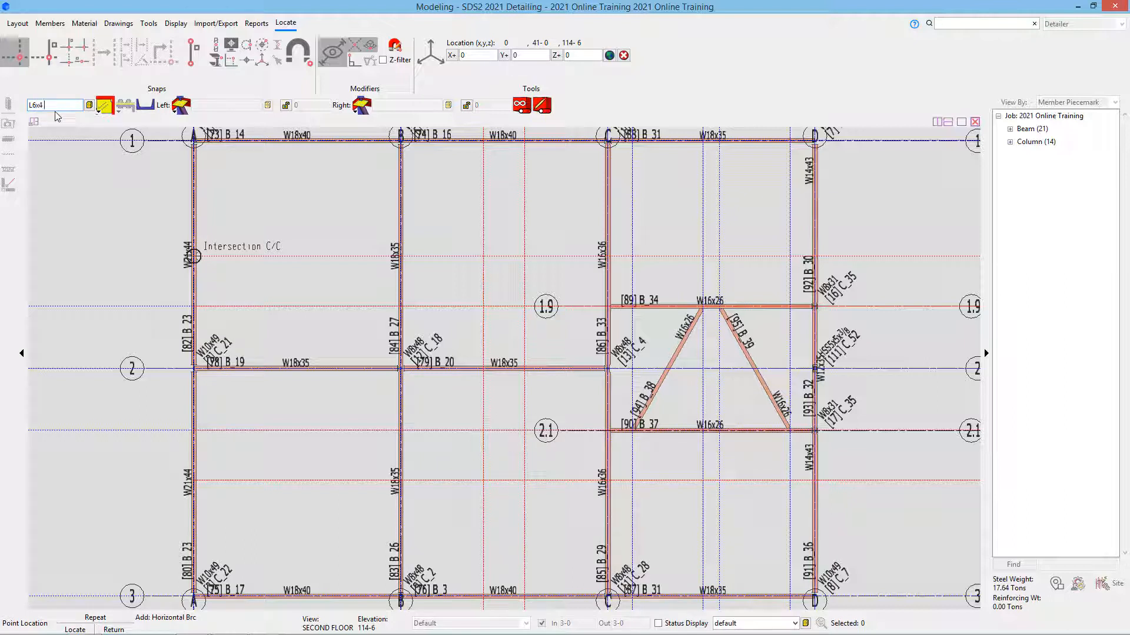
text(6x4)
text(x3/4)
text(8)
key(Return)
Step: Switch the L6x4x3/8 brace to double material and choose its angle orientation and left end elevation option
click(105, 107)
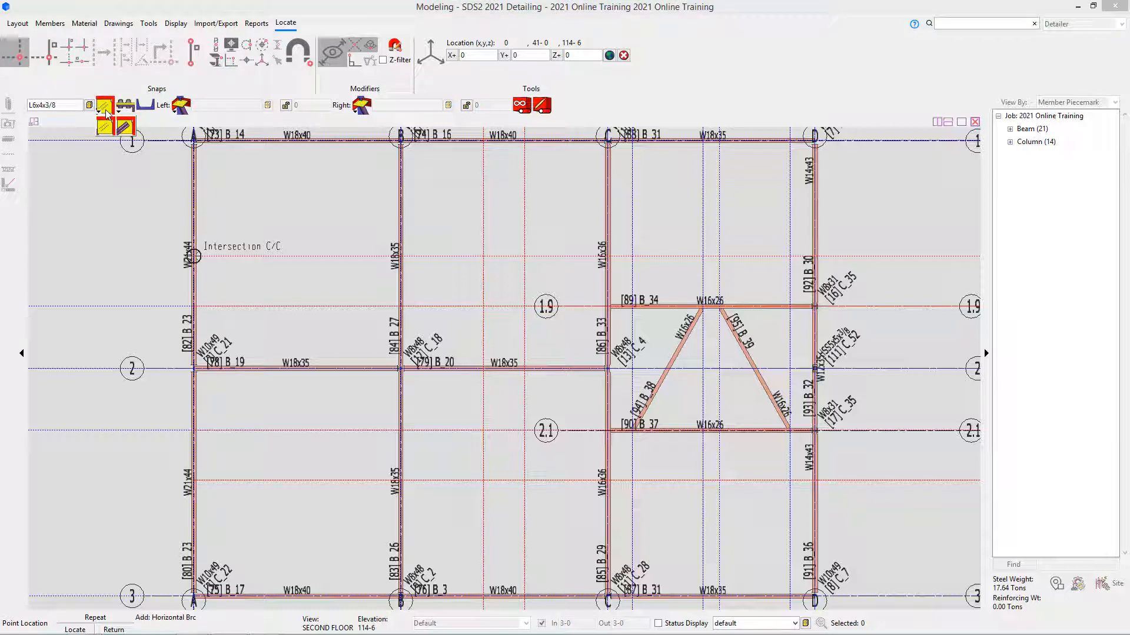
click(104, 125)
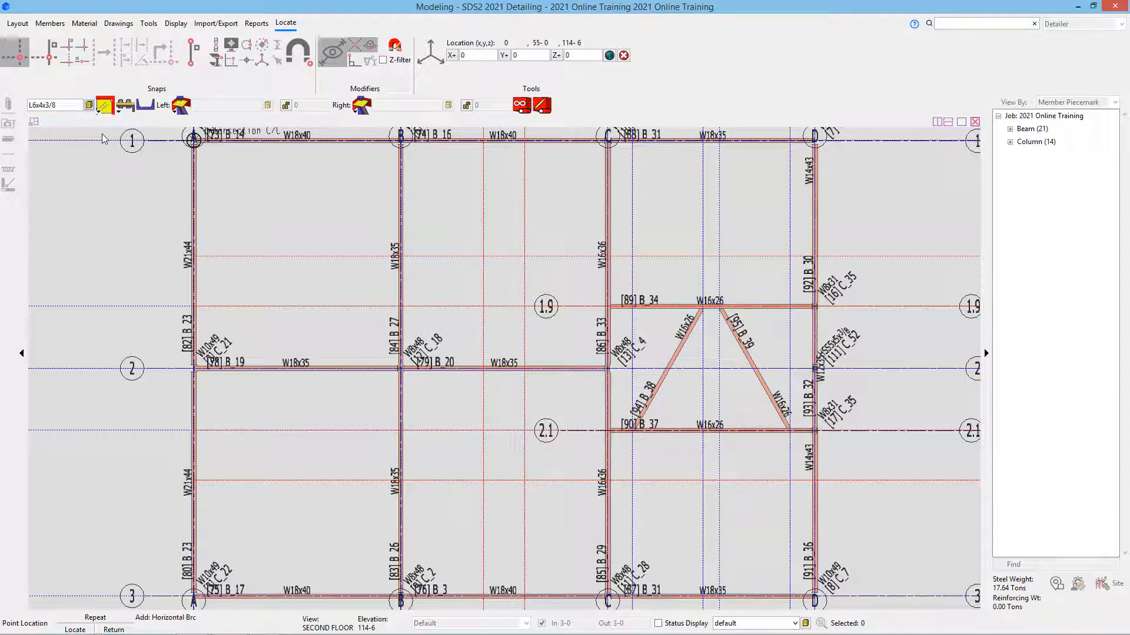
click(144, 113)
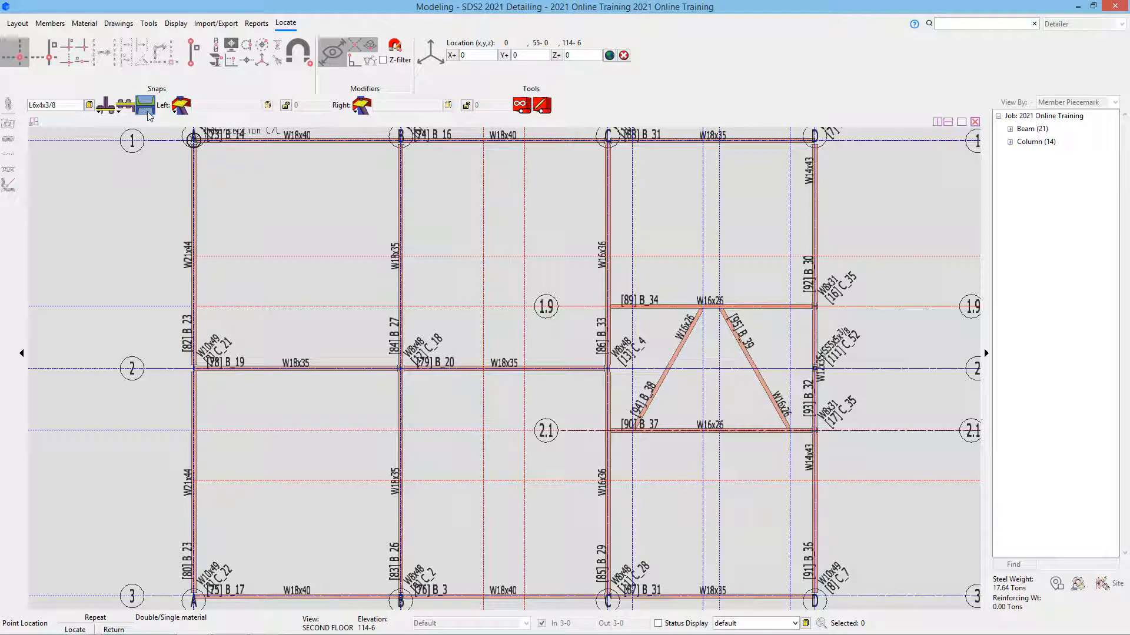
click(180, 108)
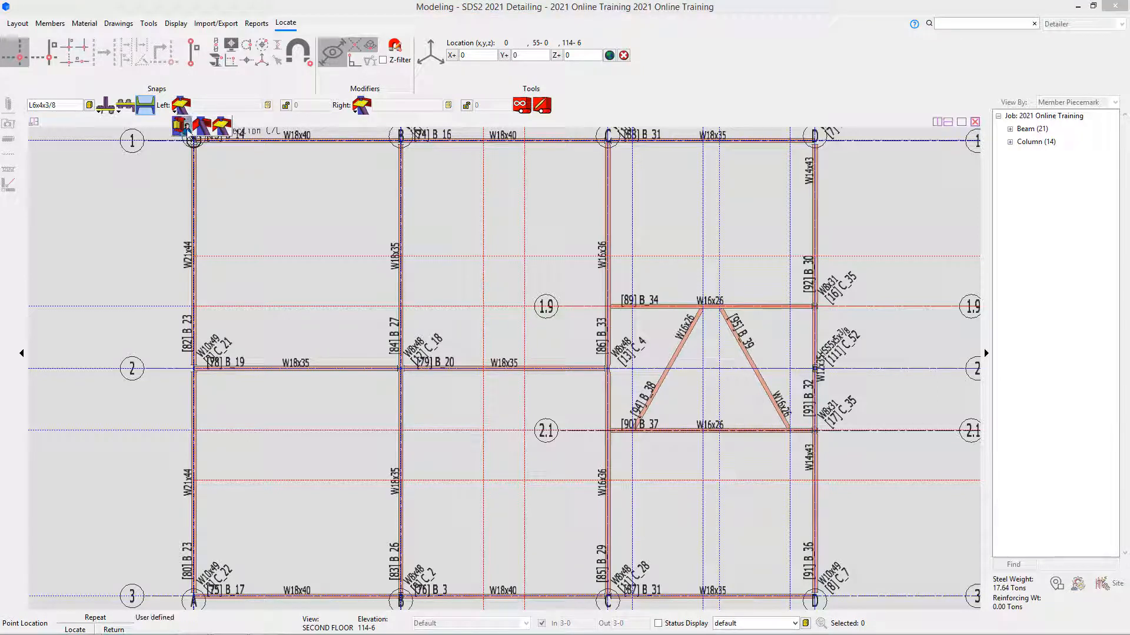
click(230, 128)
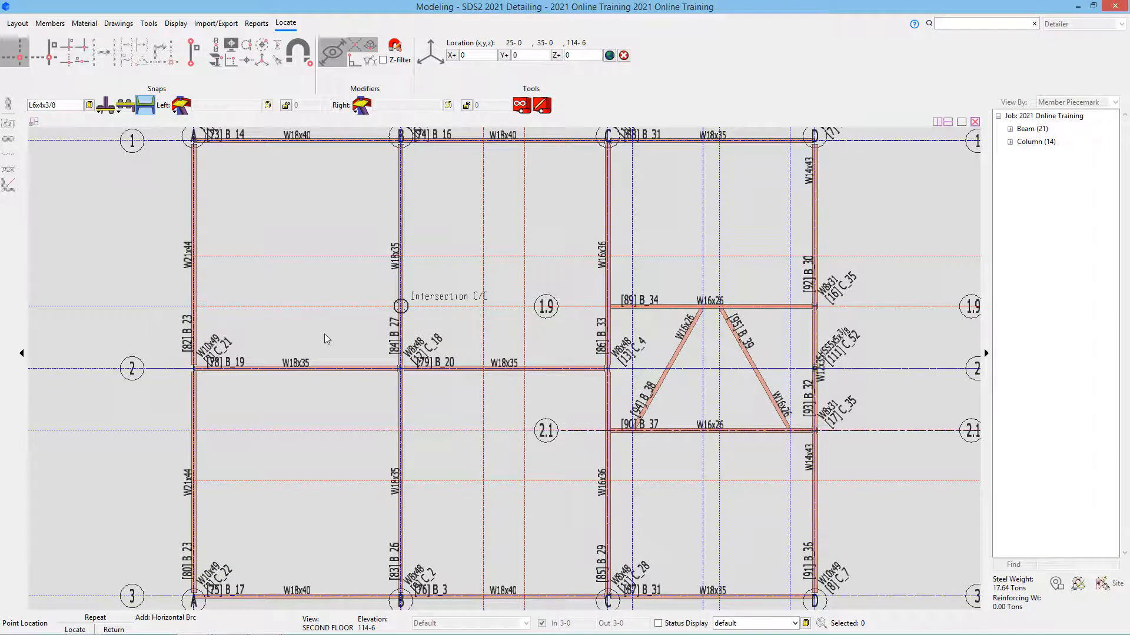
Step: Place the double-angle brace from the intersection of grids C and 2.1 to the intersection of grids D and 3
click(606, 436)
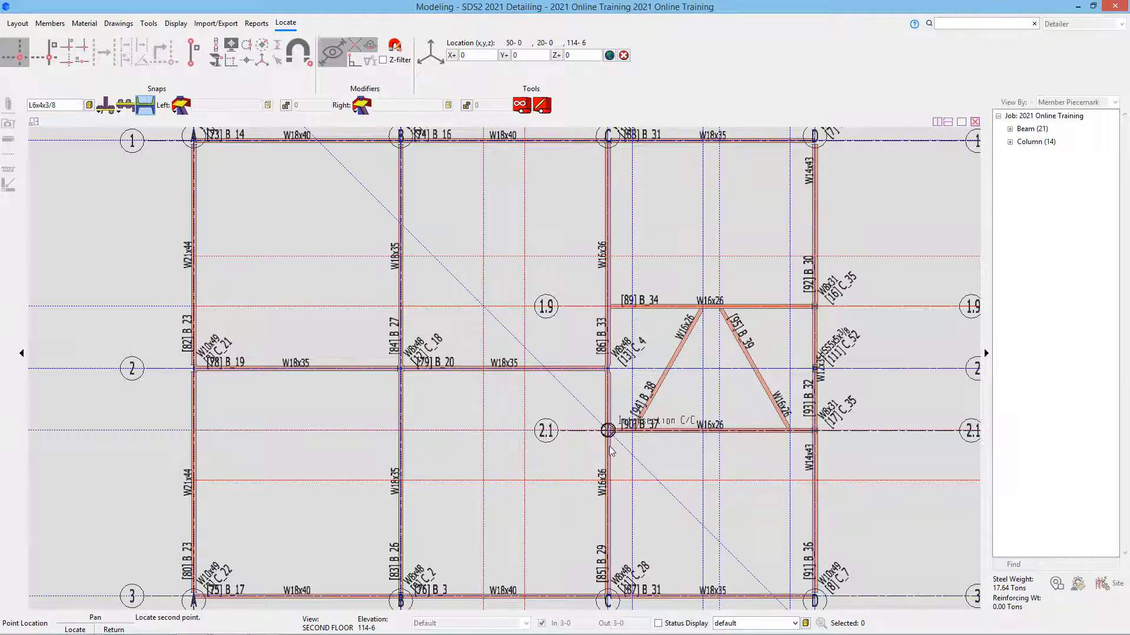
scroll(814, 599, up, 3)
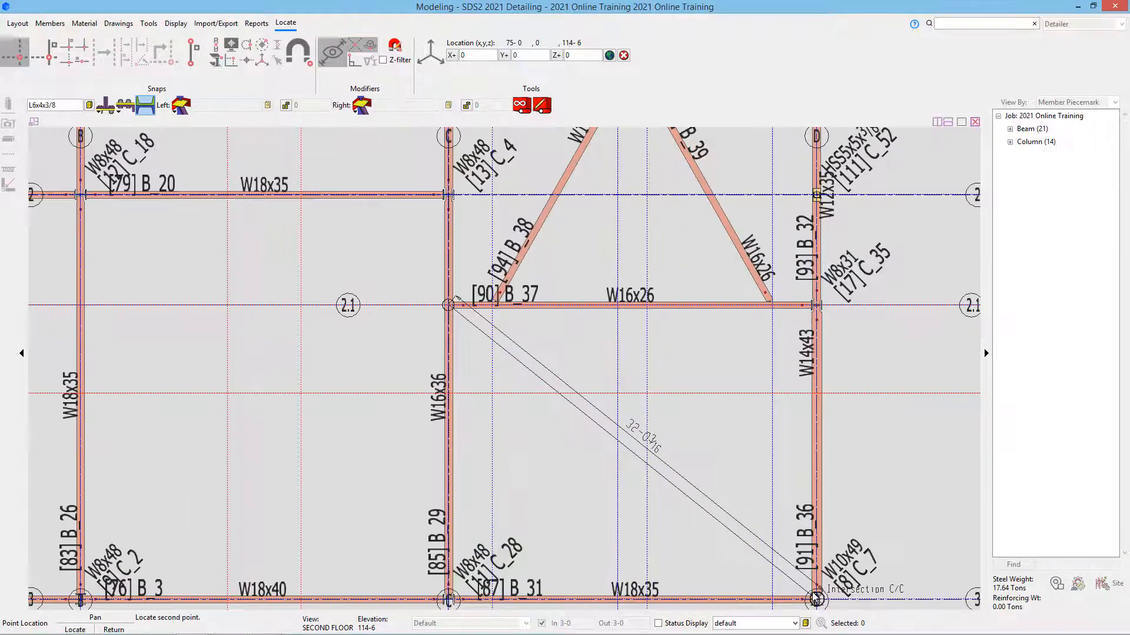
click(816, 599)
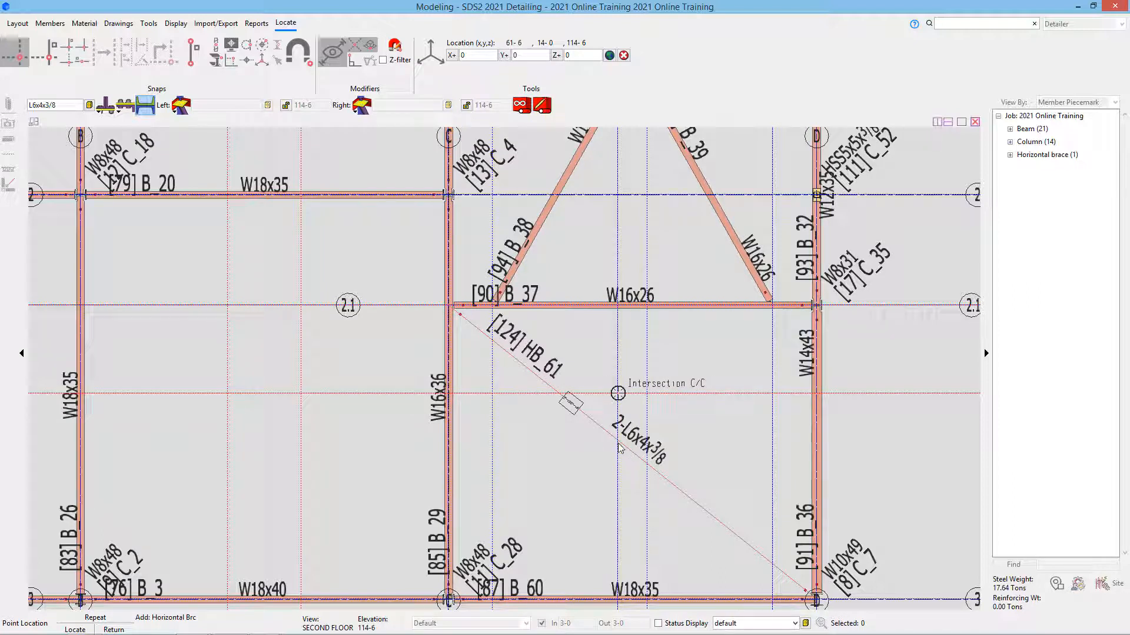
scroll(585, 390, down, 5)
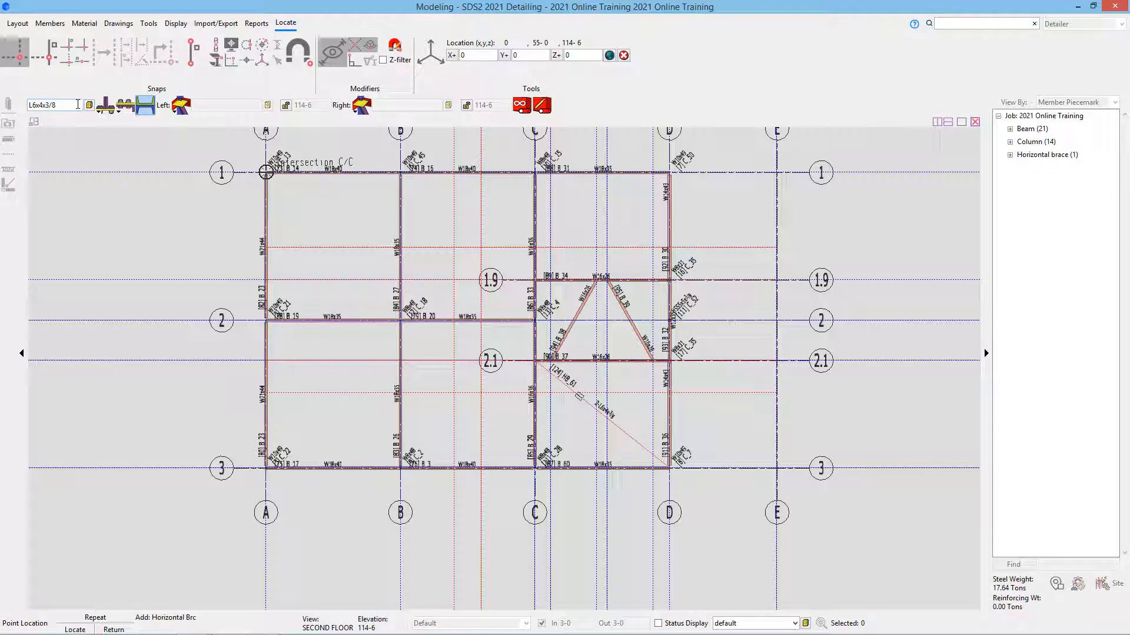
drag(78, 105, 3, 113)
text(wt8x13)
key(Tab)
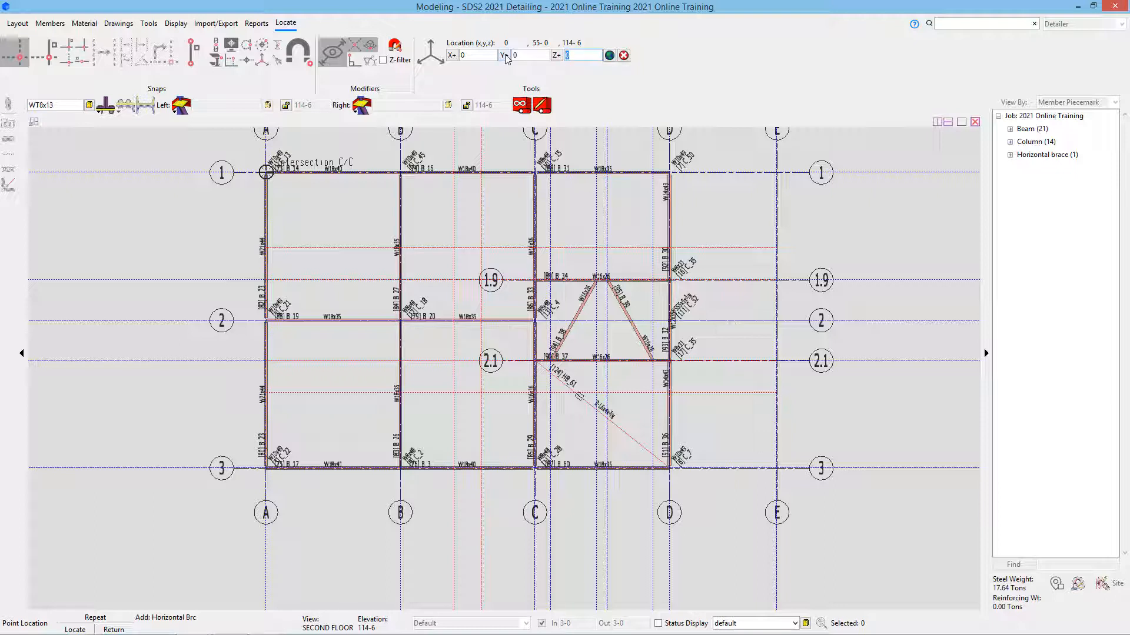
text(-)
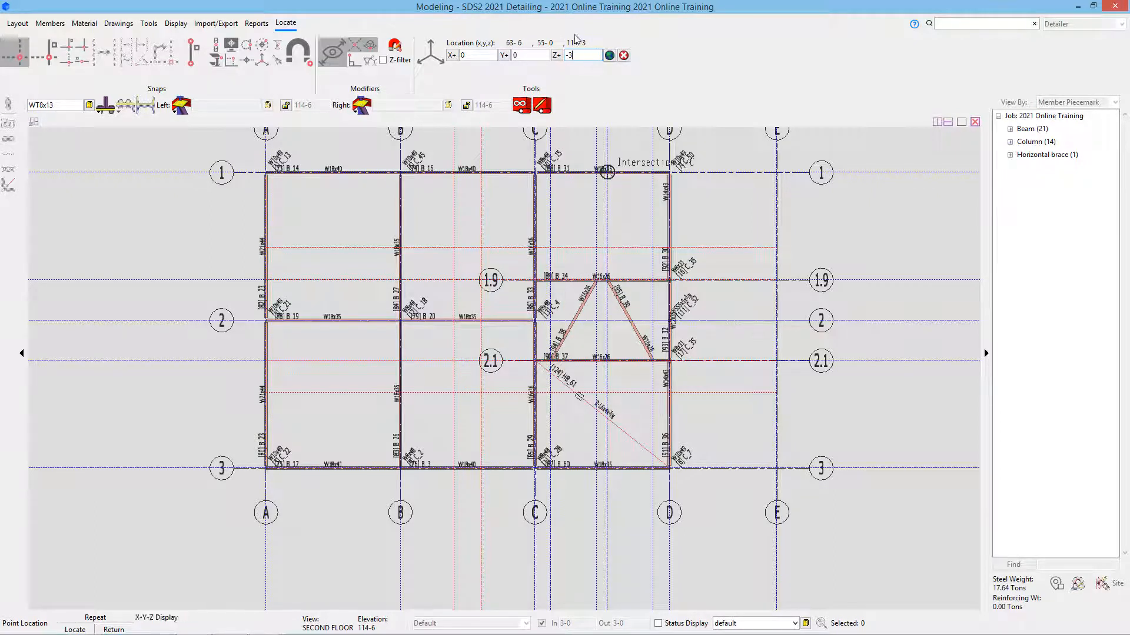
text(3)
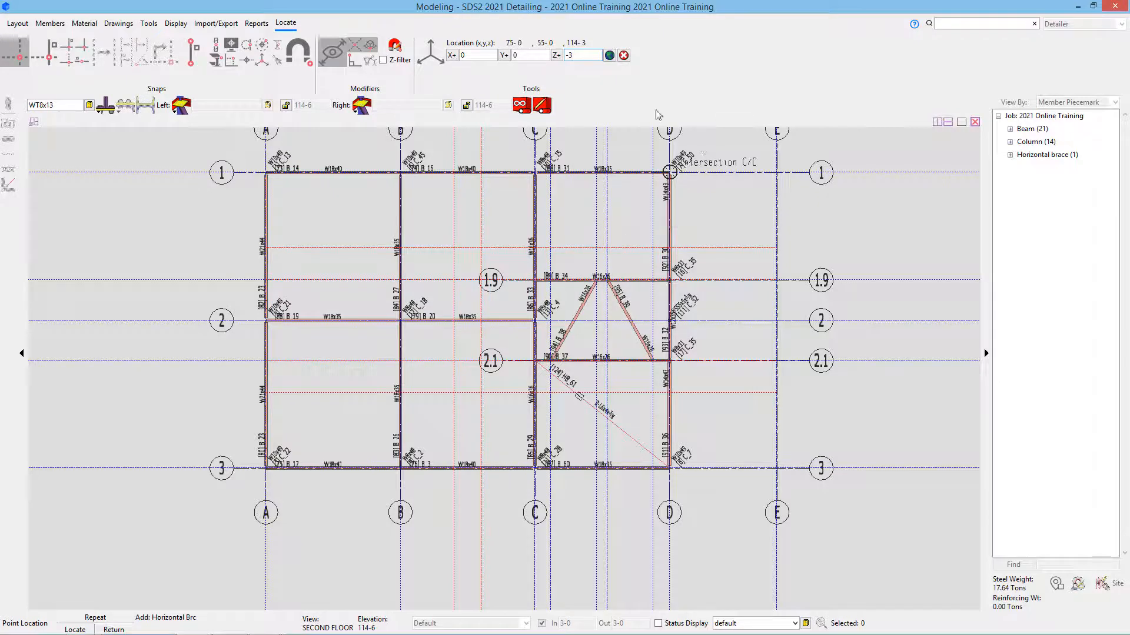
click(623, 55)
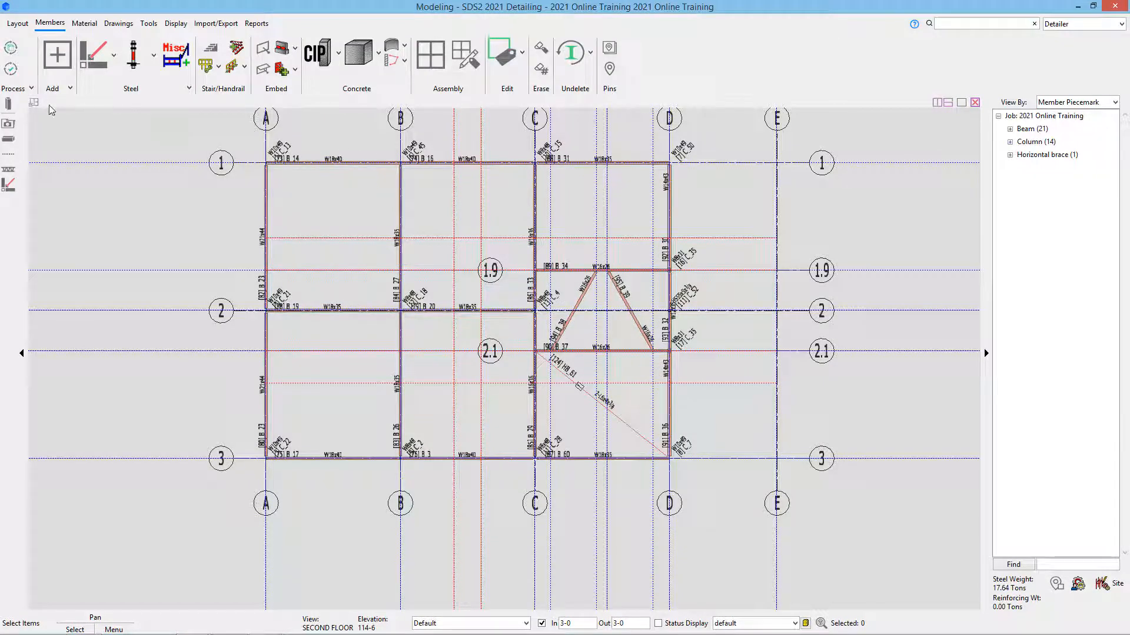
Step: Change the depth of the second floor view by -3
click(18, 26)
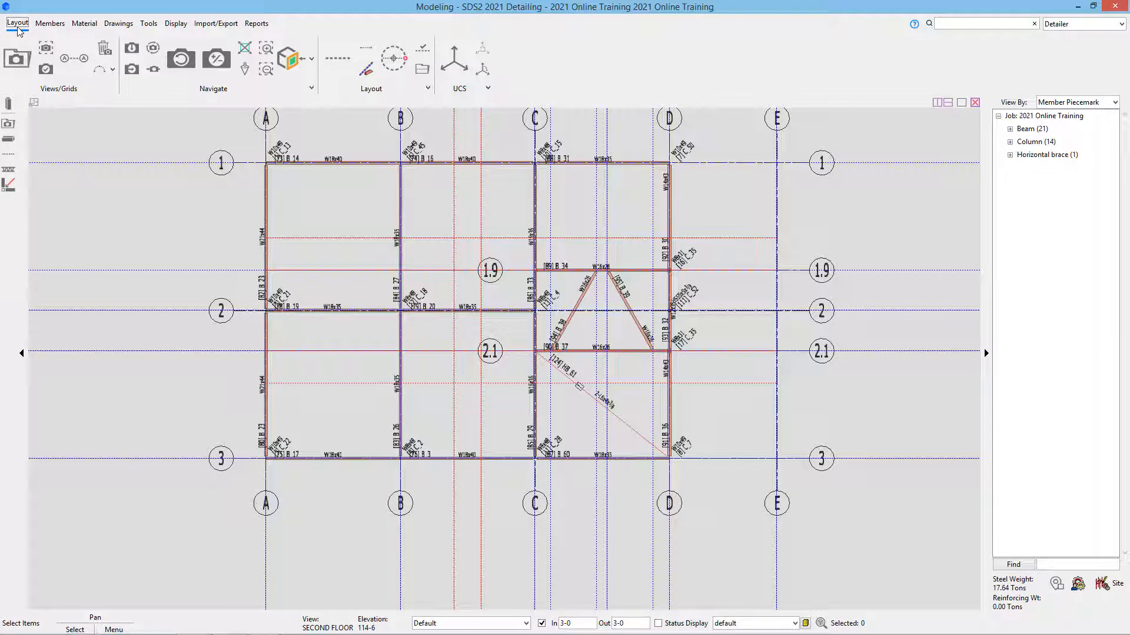
click(218, 66)
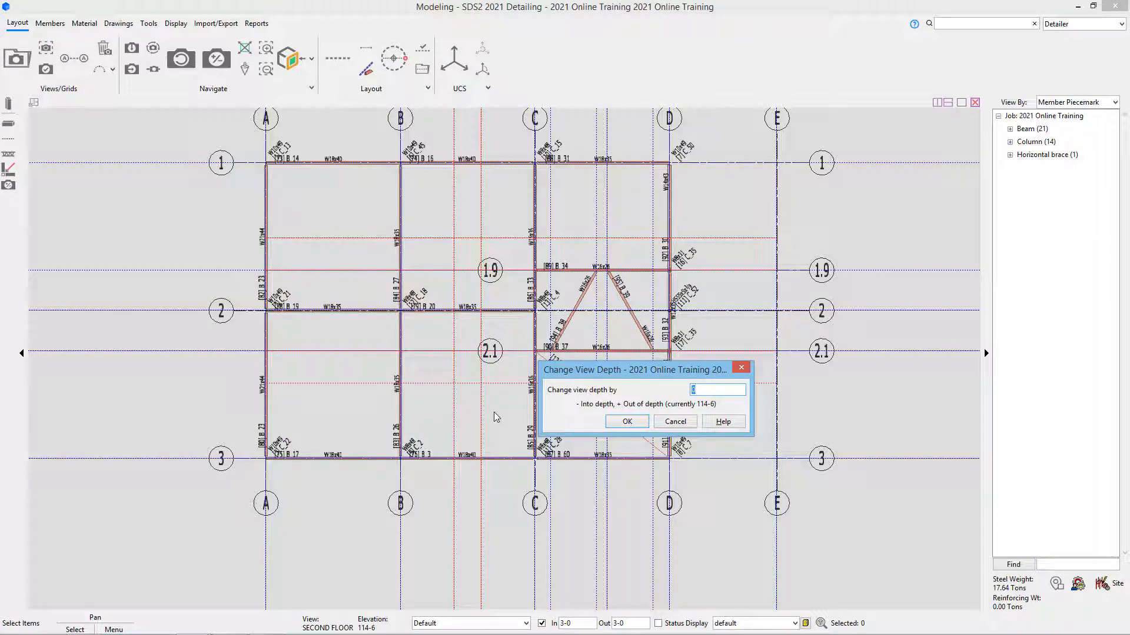
text(-3)
click(626, 422)
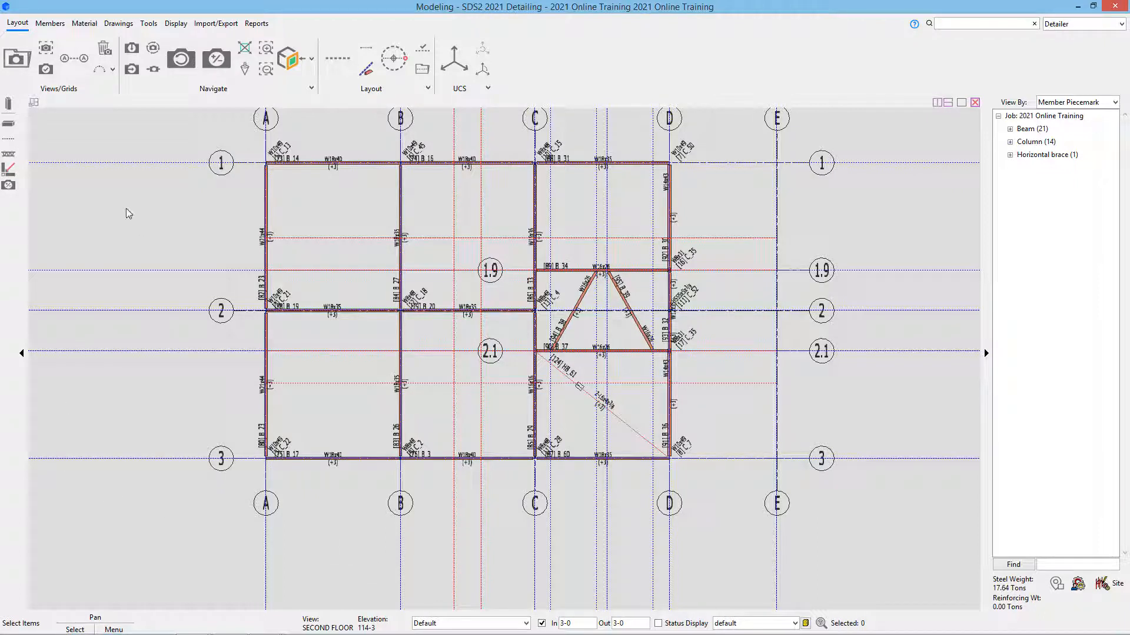
Step: Add a WT8x13 horizontal brace from the intersection of grids C and 1.9 to the intersection of grids D and 1
click(46, 25)
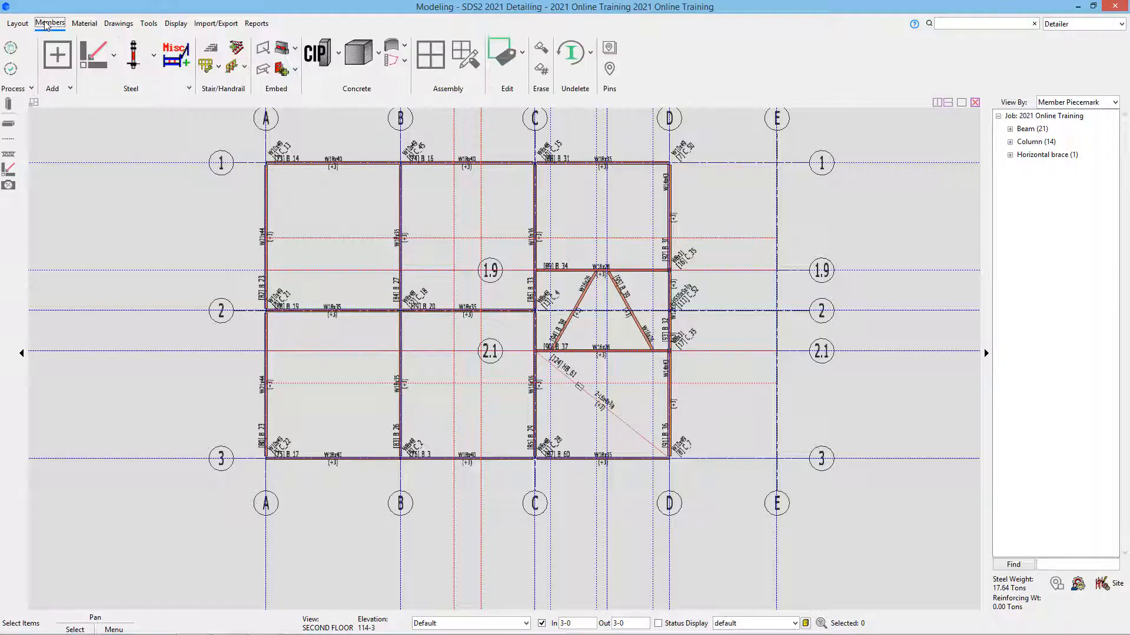
click(100, 52)
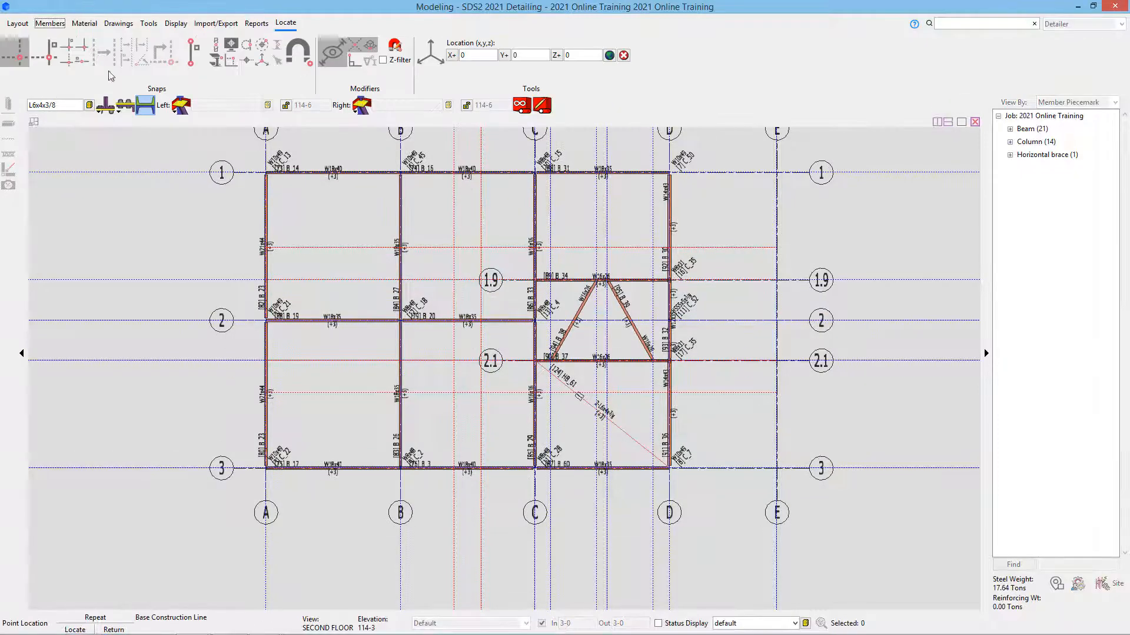
double_click(47, 107)
drag(47, 109, 32, 109)
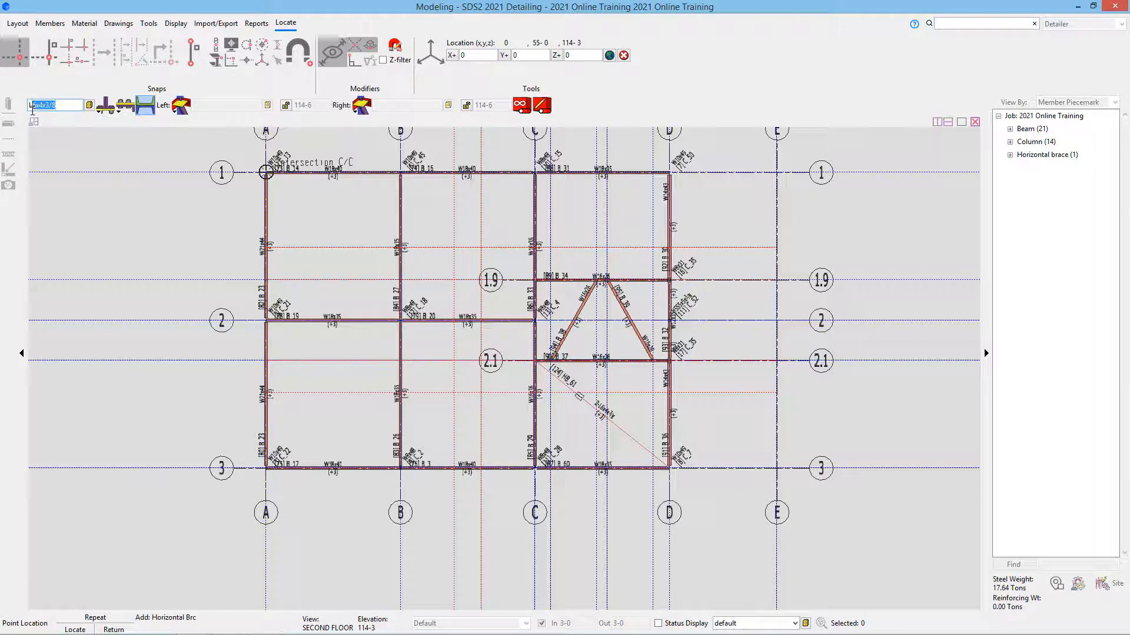
text(wt8x13)
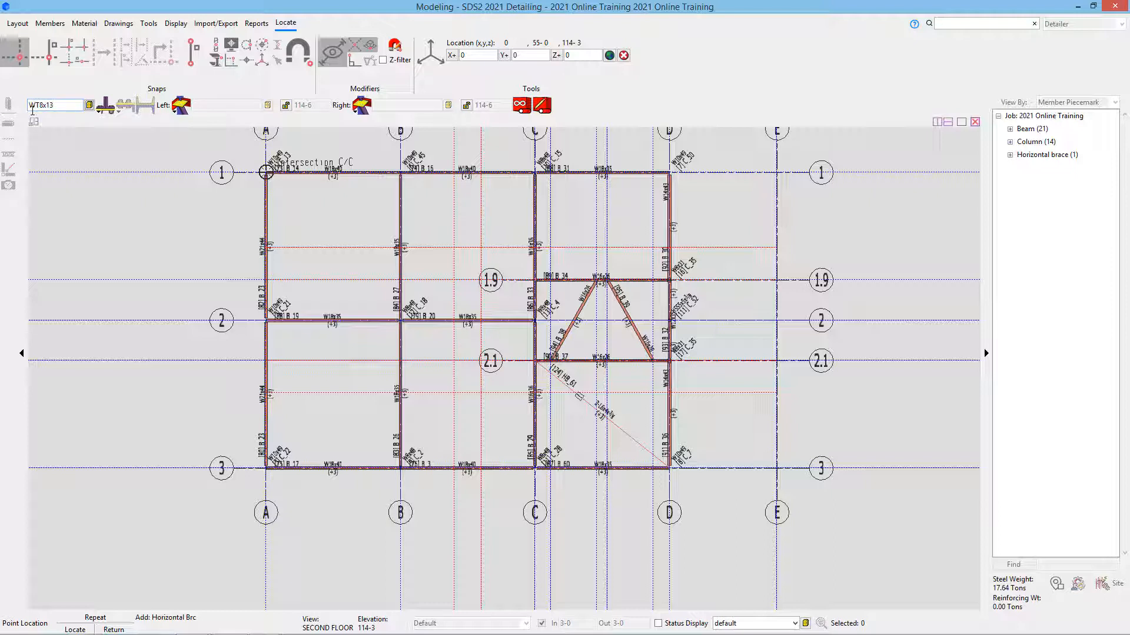
click(535, 280)
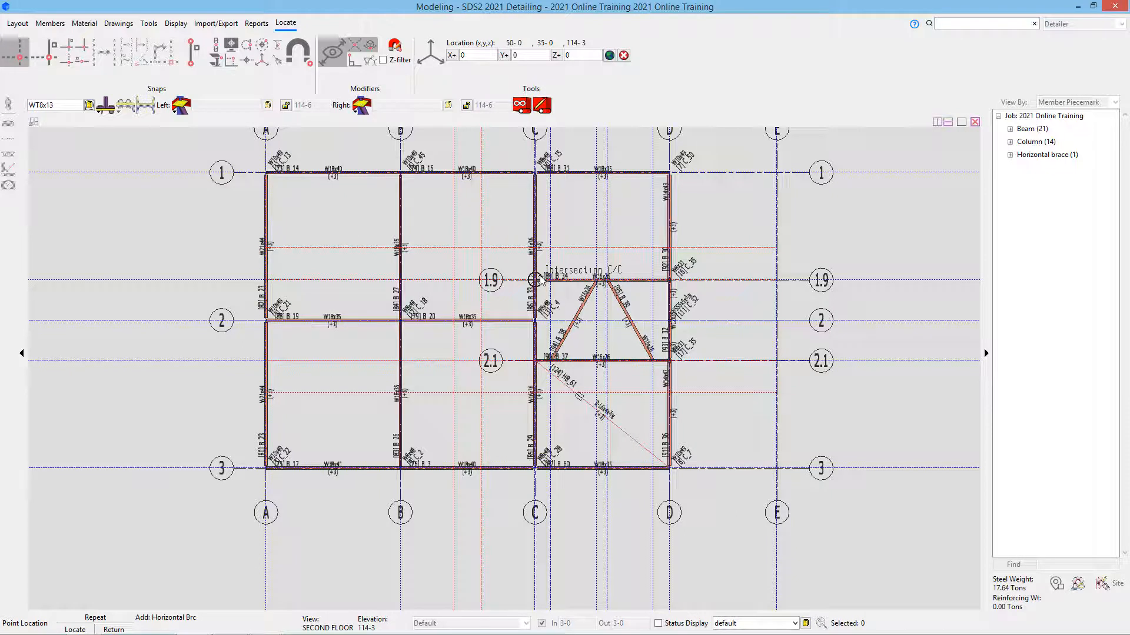
click(729, 185)
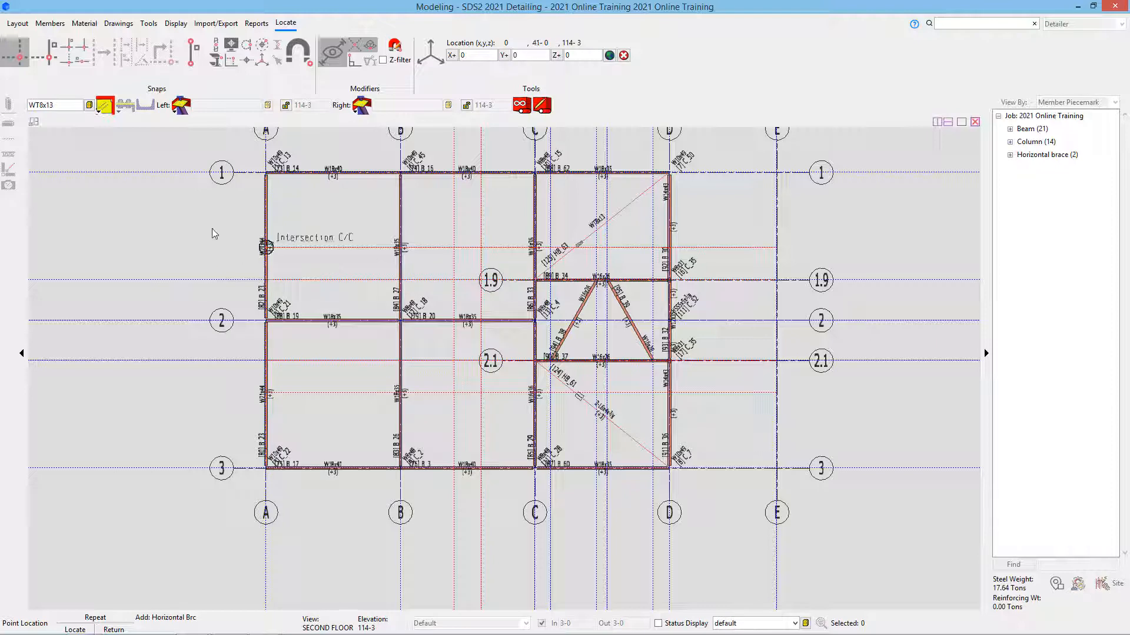
right_click(151, 234)
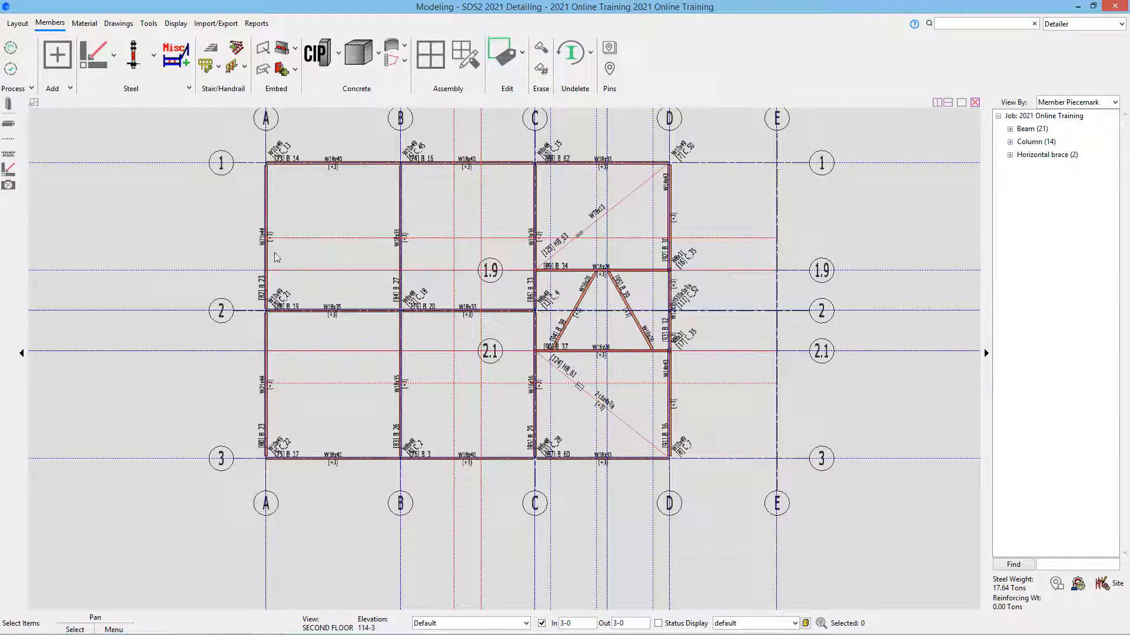
Step: Examine the two horizontal braces and their gusset connections along grid C
scroll(548, 378, up, 4)
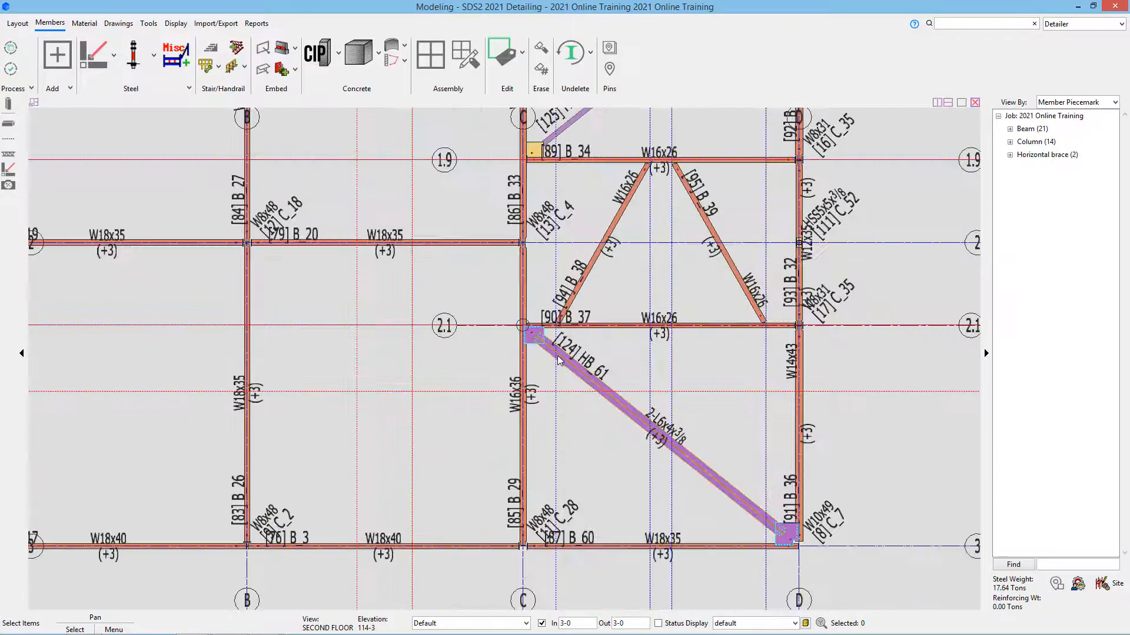
scroll(647, 342, down, 3)
middle_drag(641, 341, 583, 548)
scroll(567, 355, up, 6)
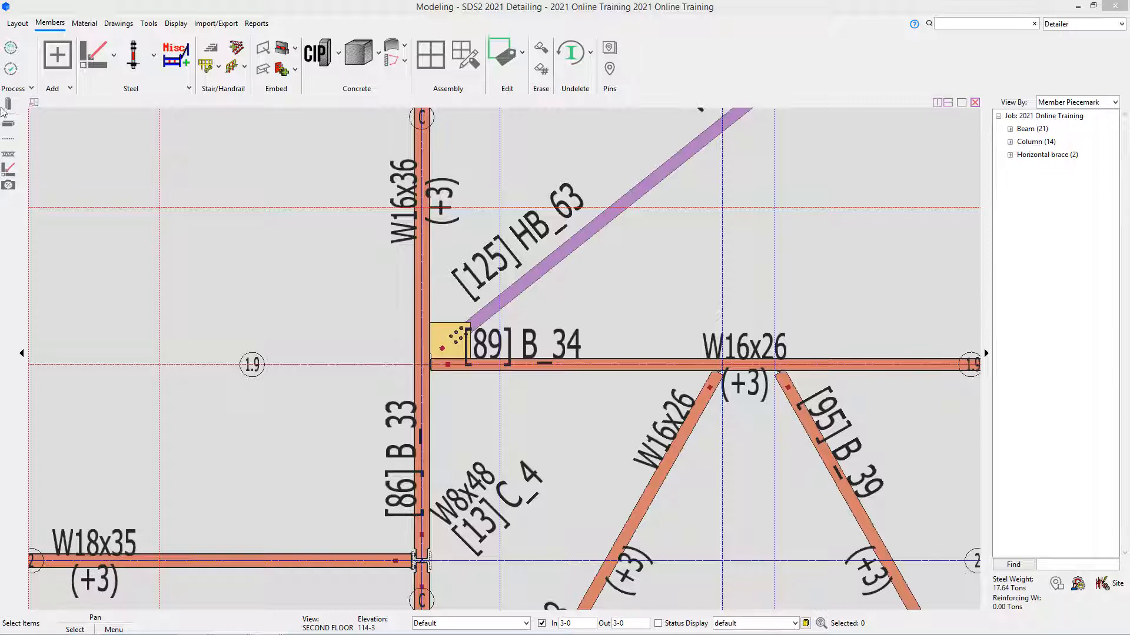
click(19, 24)
click(288, 59)
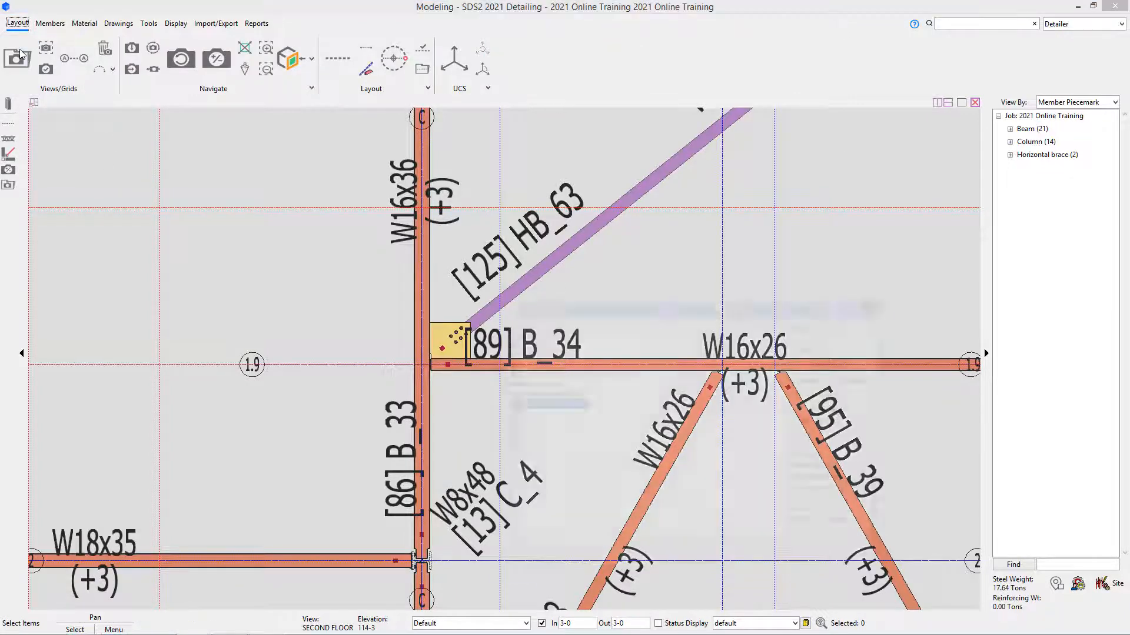
click(518, 454)
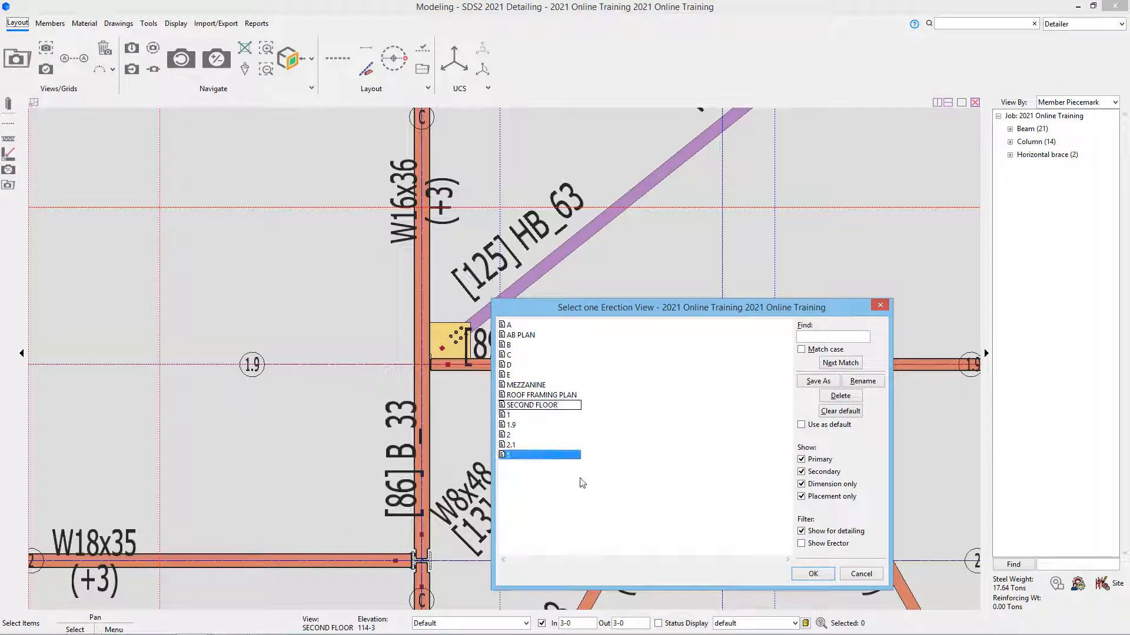
click(854, 575)
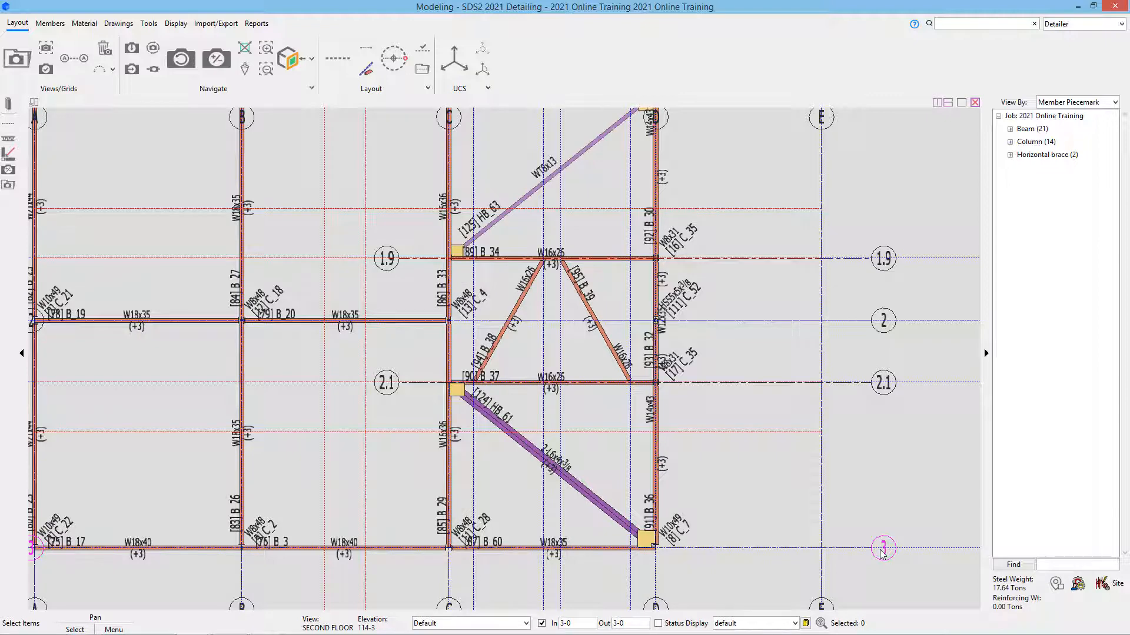
Step: Open the grid 3 elevation and add a construction line 9 inches below the second-floor beams' member line
double_click(882, 550)
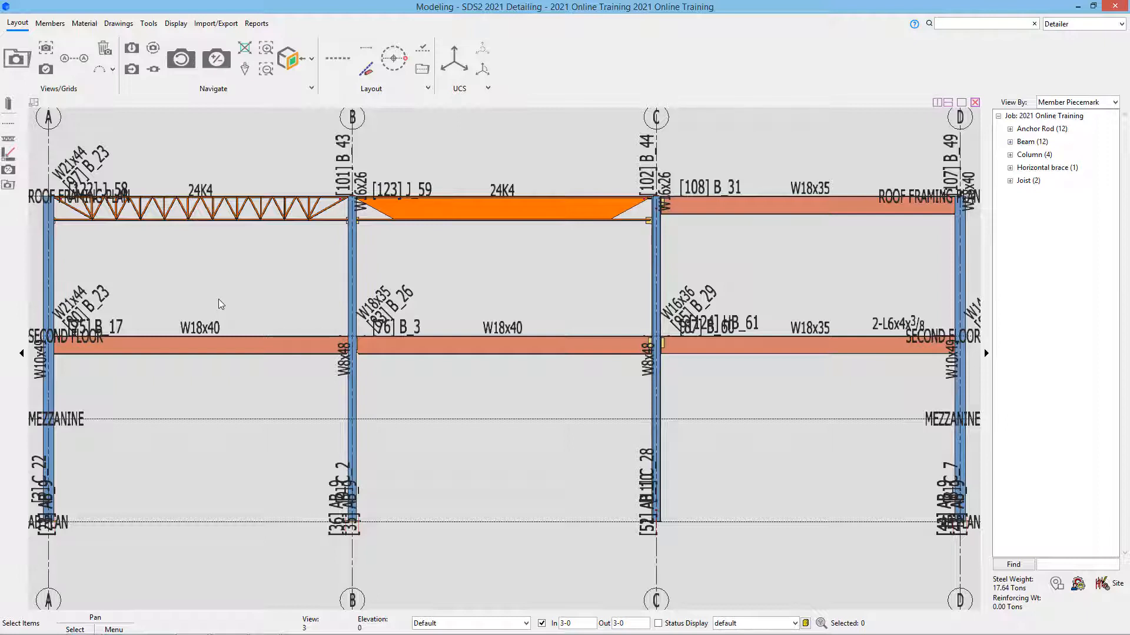
click(332, 57)
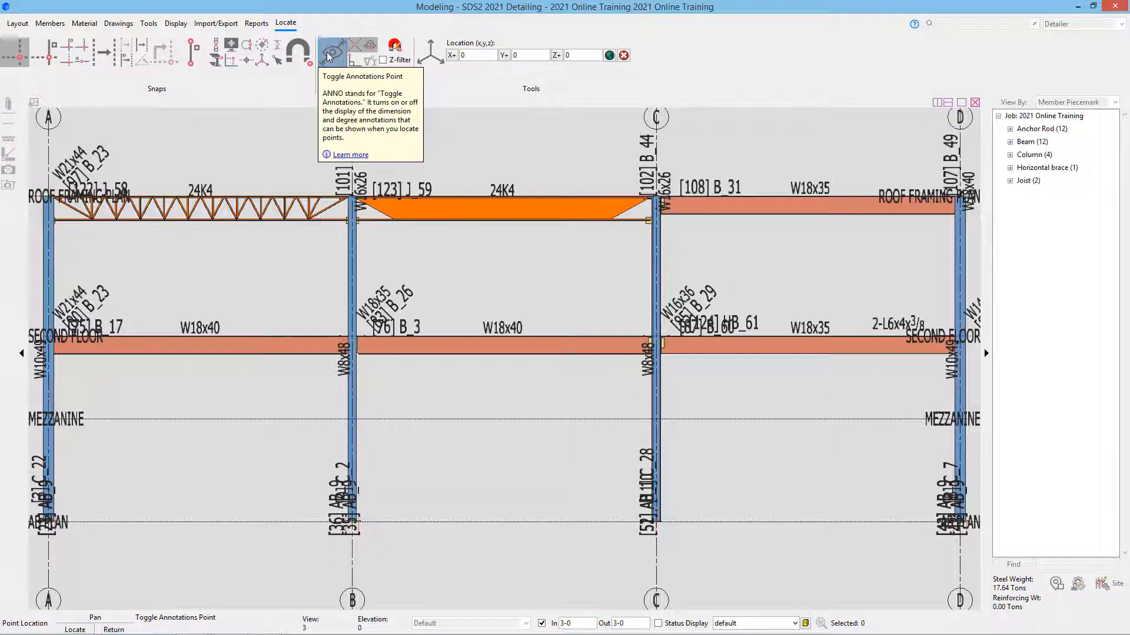
click(328, 56)
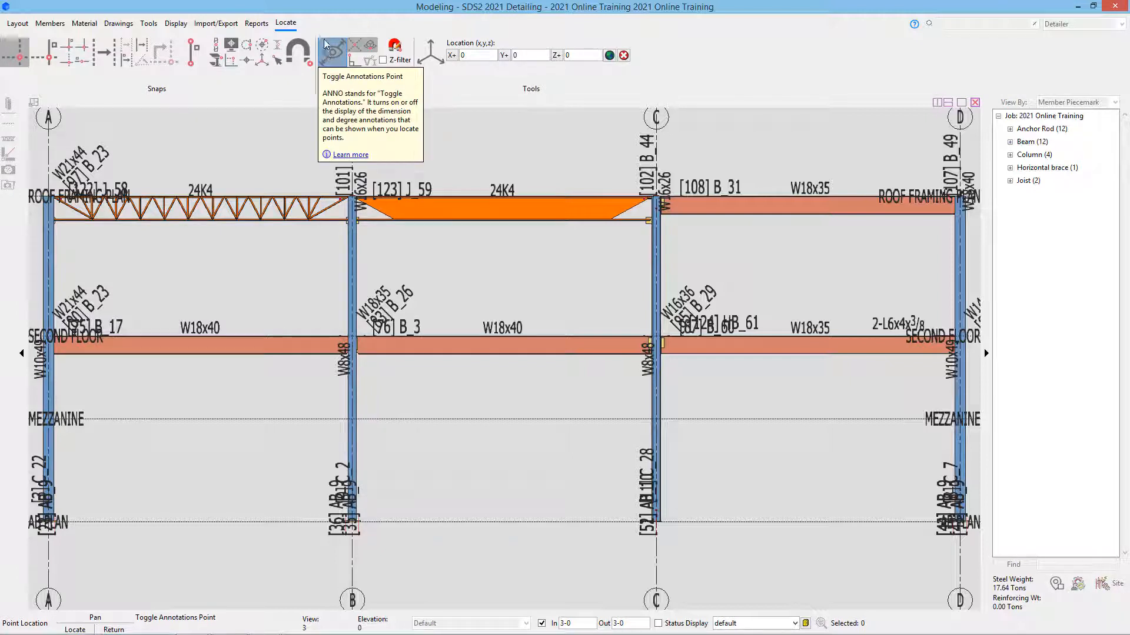
click(127, 62)
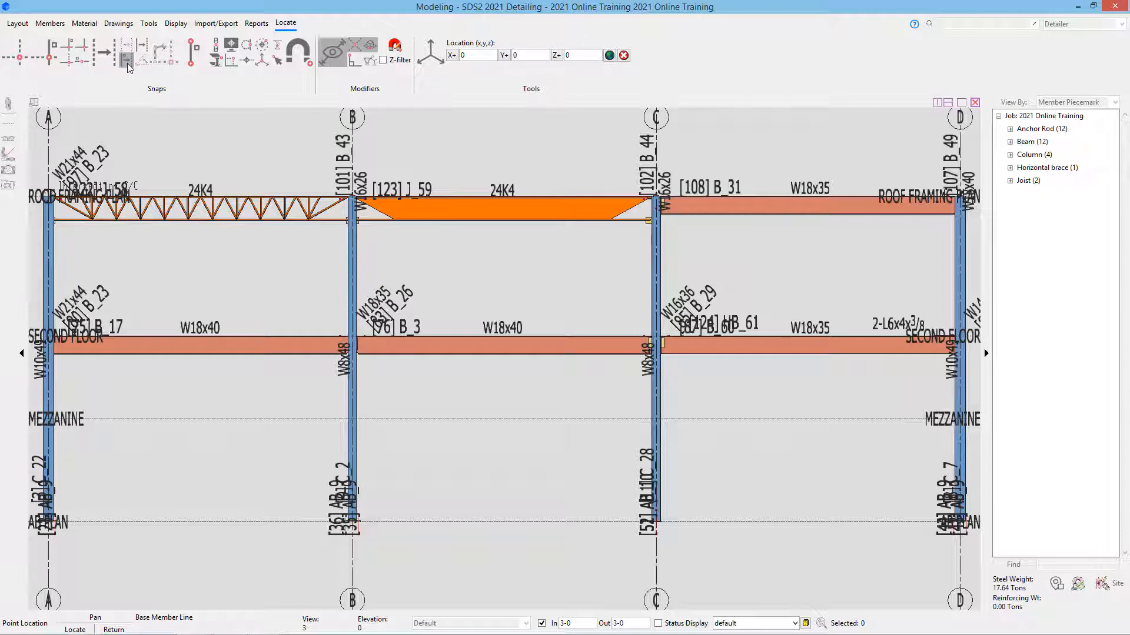
click(210, 338)
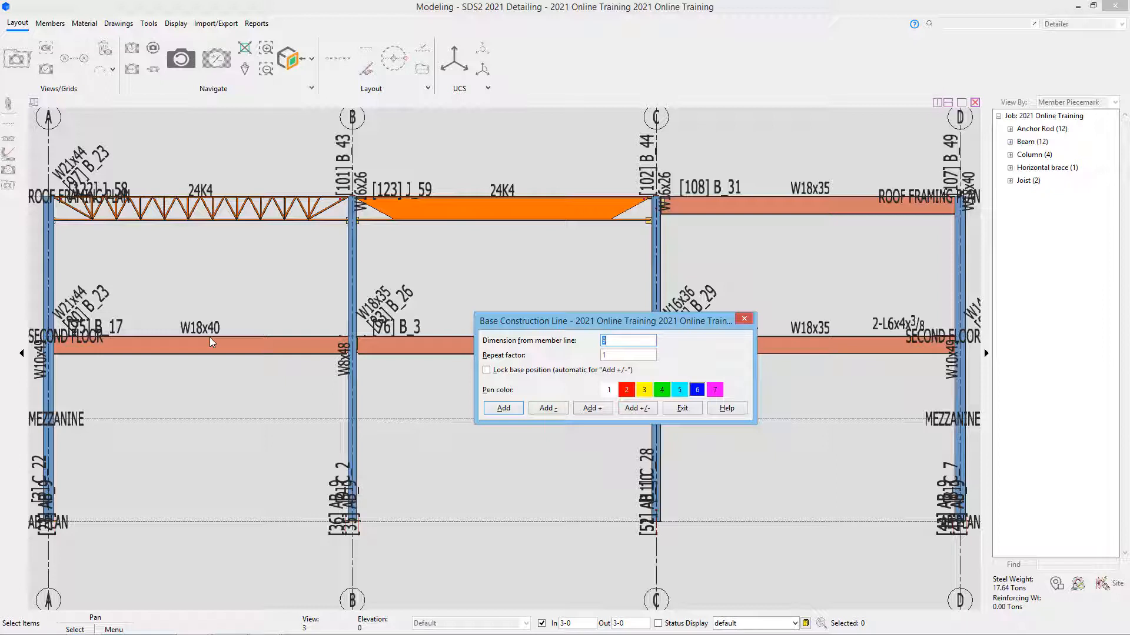
text(9)
click(555, 410)
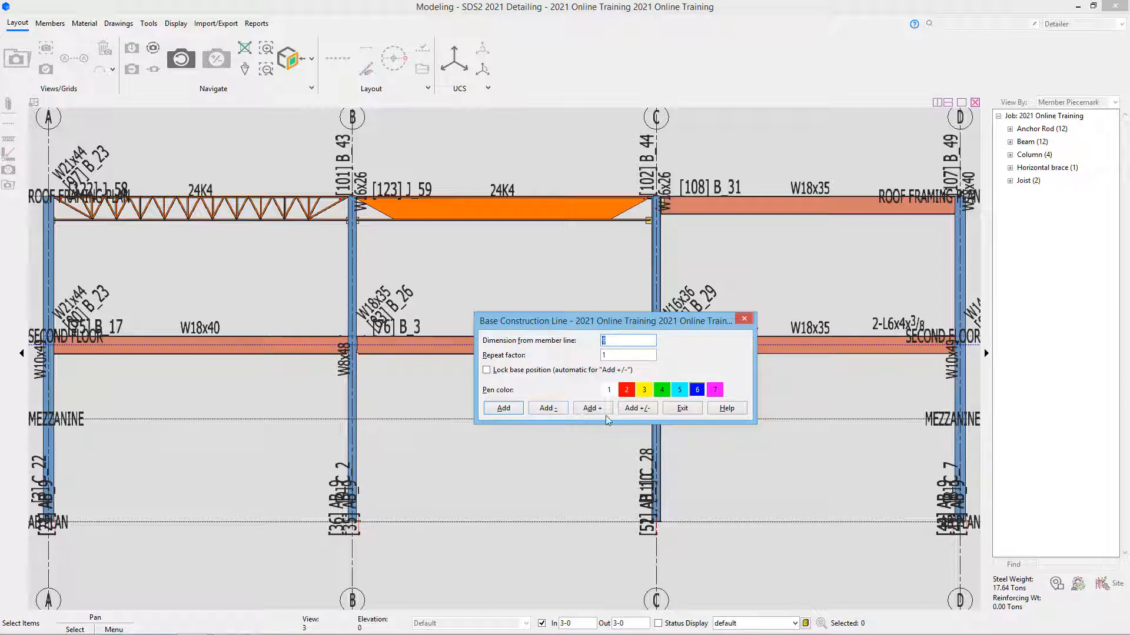
click(681, 410)
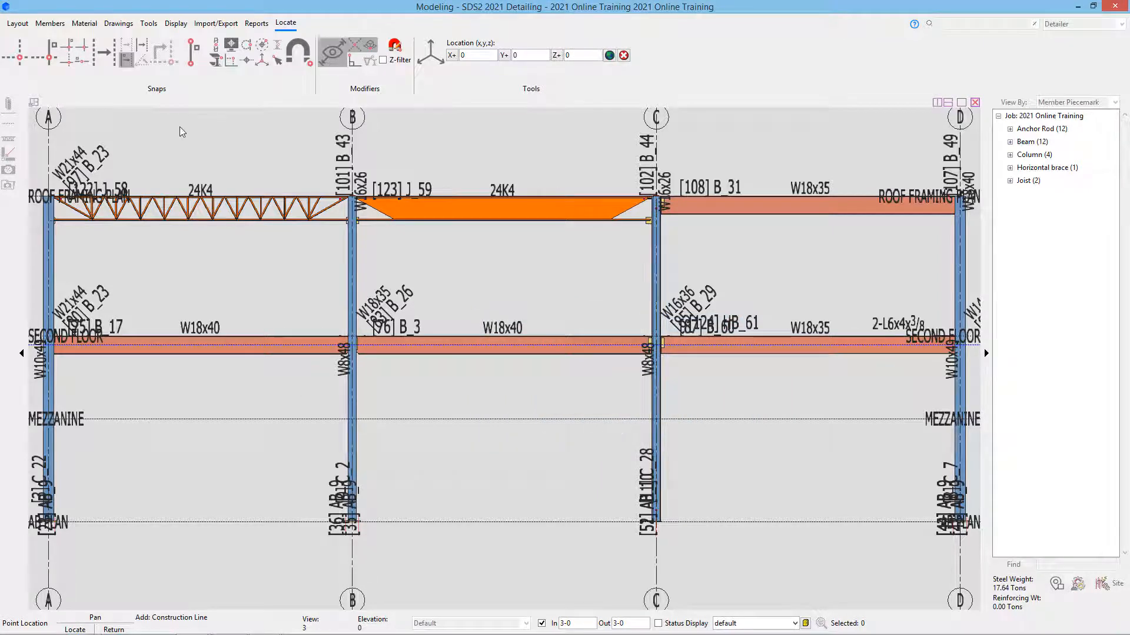
Step: Draw a diagonal construction line from grid A at the second-floor offset line to grid B at the AB PLAN level
click(17, 64)
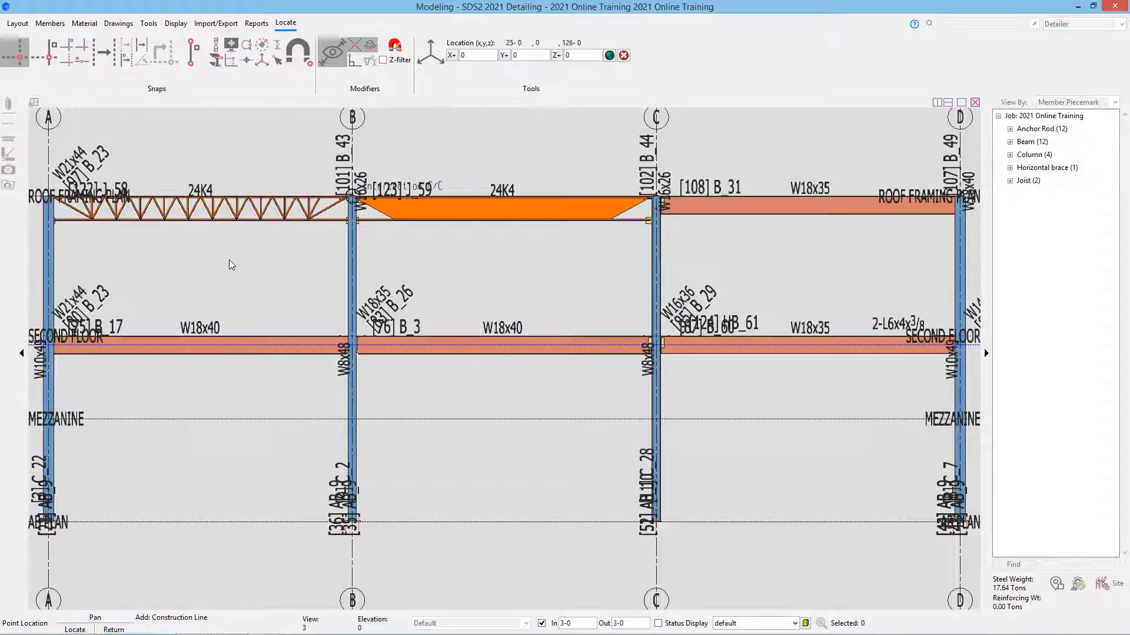
click(46, 352)
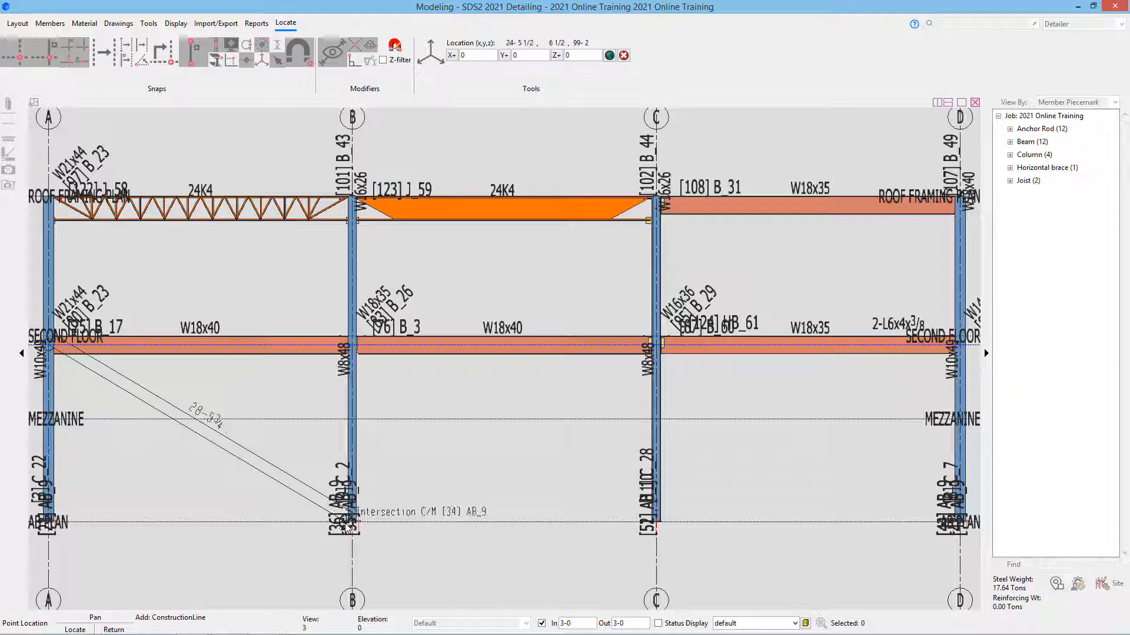
scroll(351, 527, up, 1)
scroll(351, 527, up, 2)
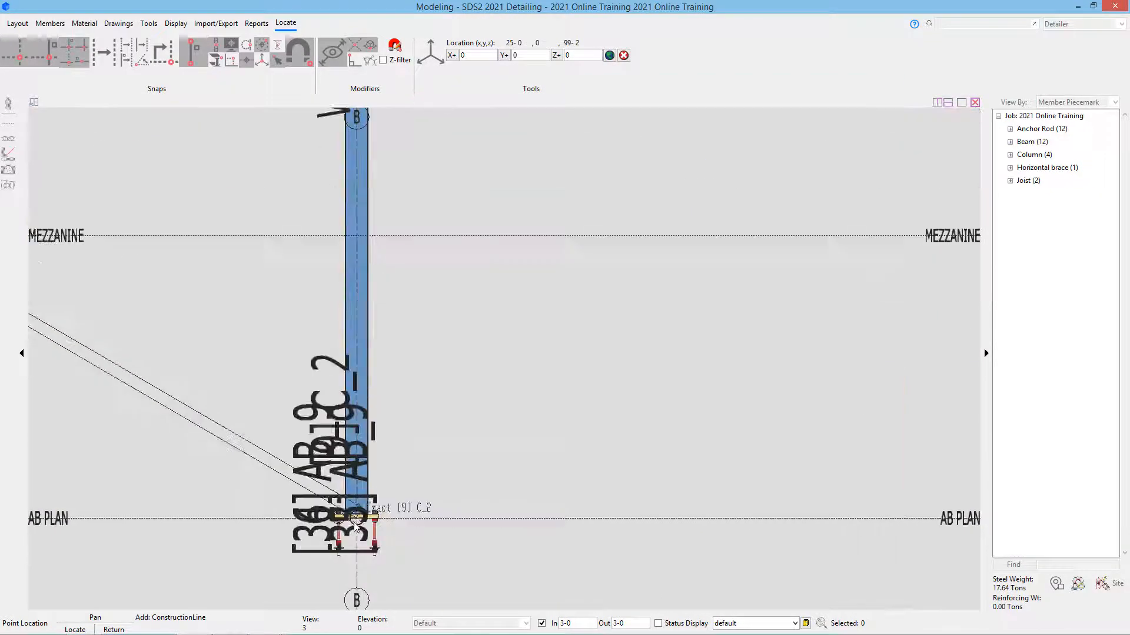
click(10, 61)
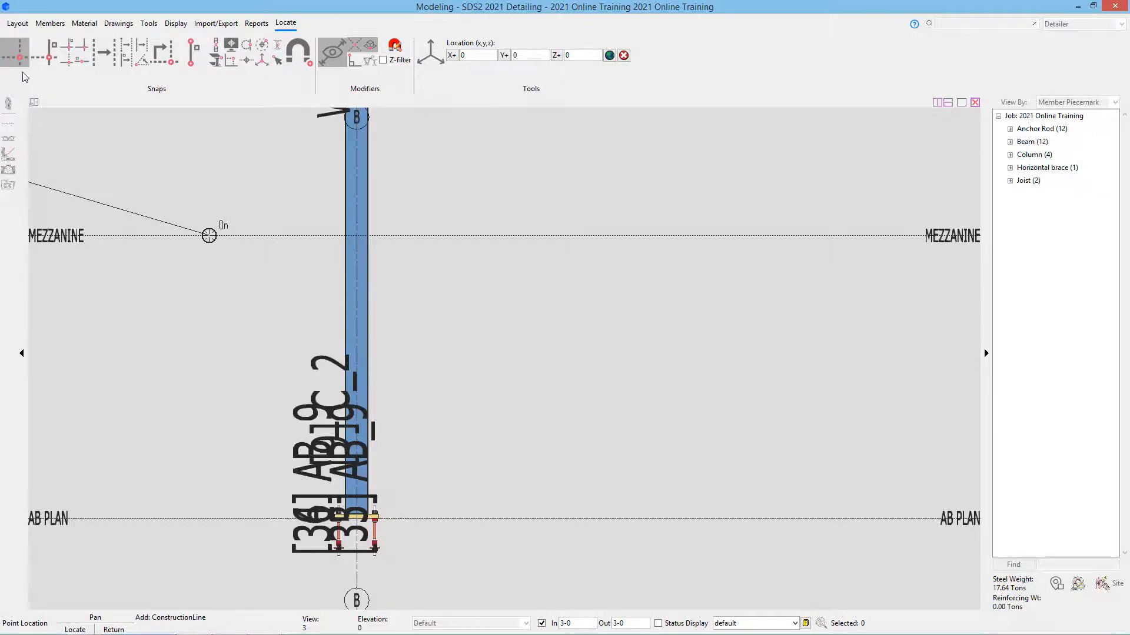
scroll(166, 297, down, 5)
scroll(269, 300, up, 2)
scroll(224, 268, down, 4)
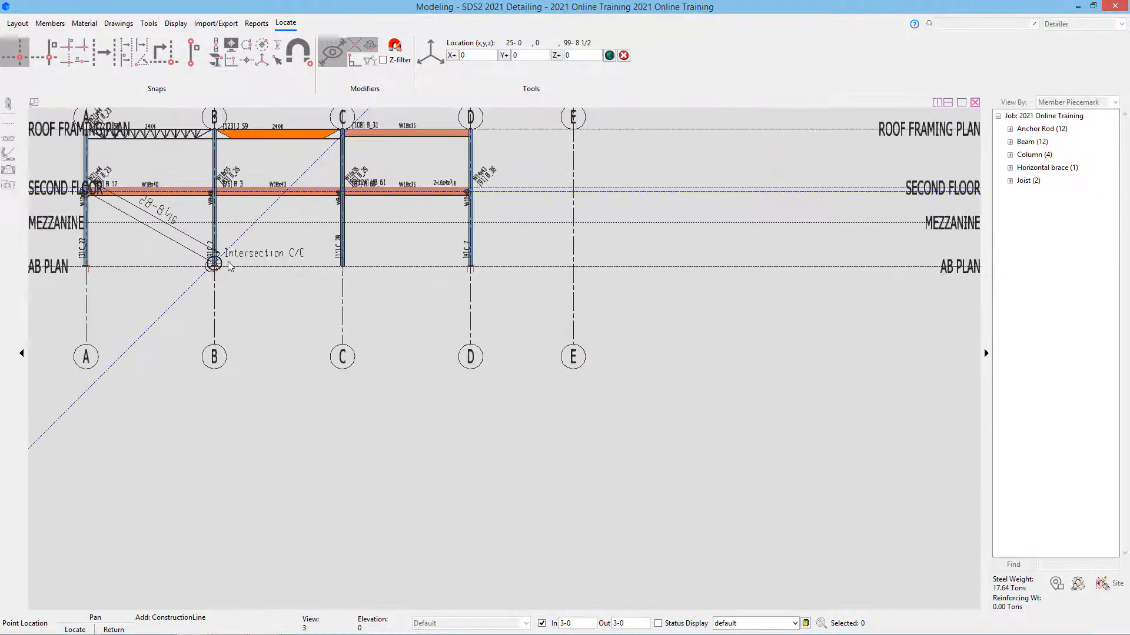
scroll(213, 281, up, 2)
scroll(214, 282, up, 4)
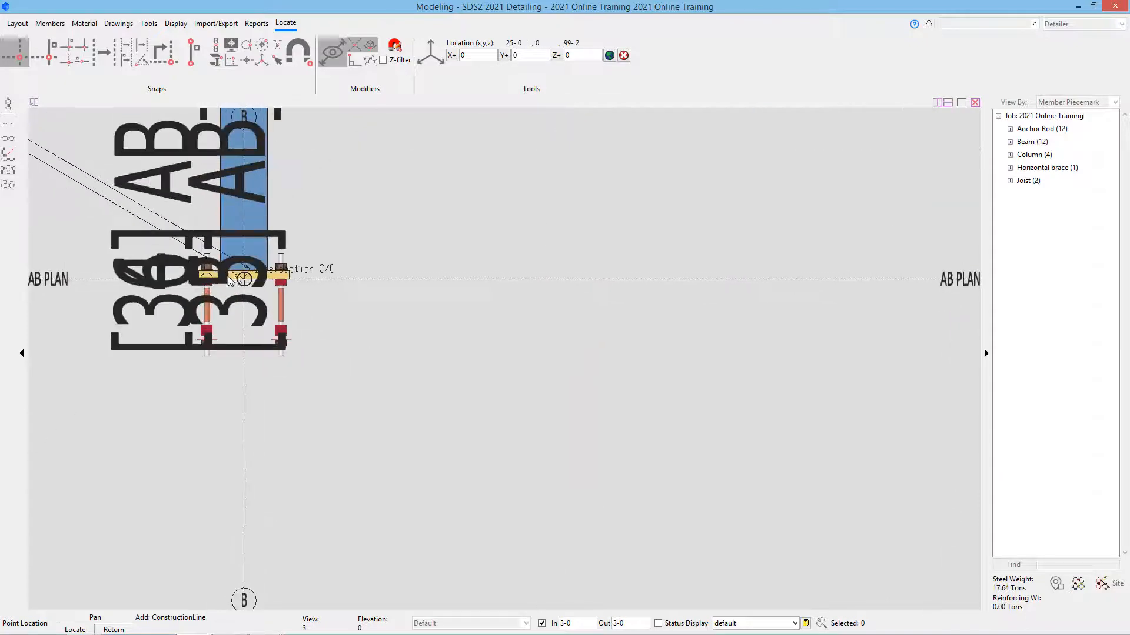
scroll(435, 294, down, 4)
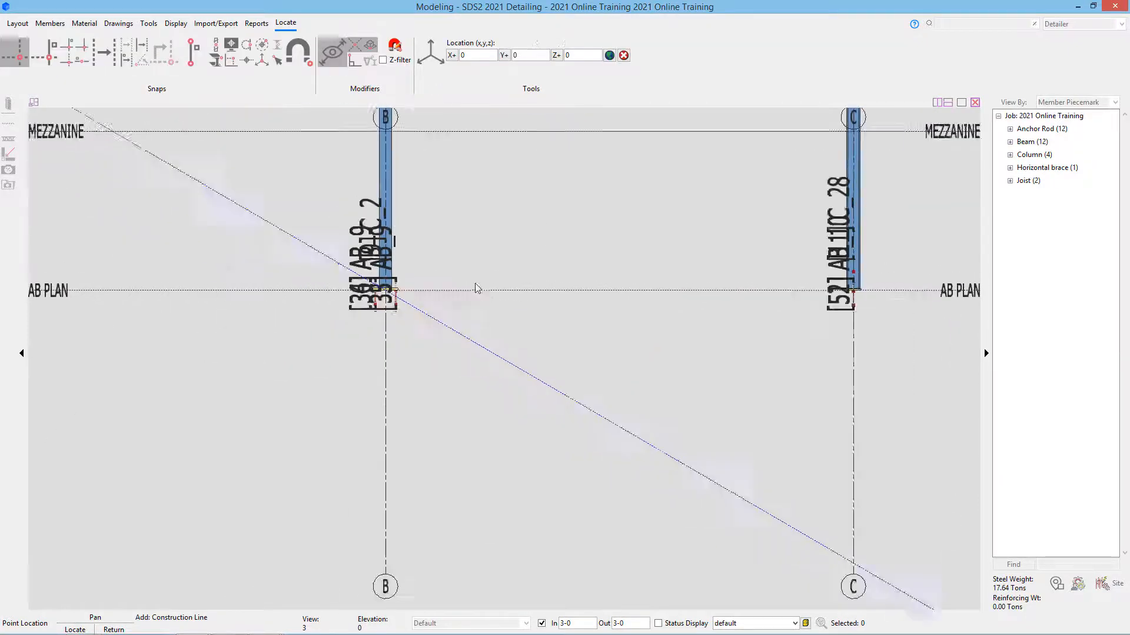
click(440, 284)
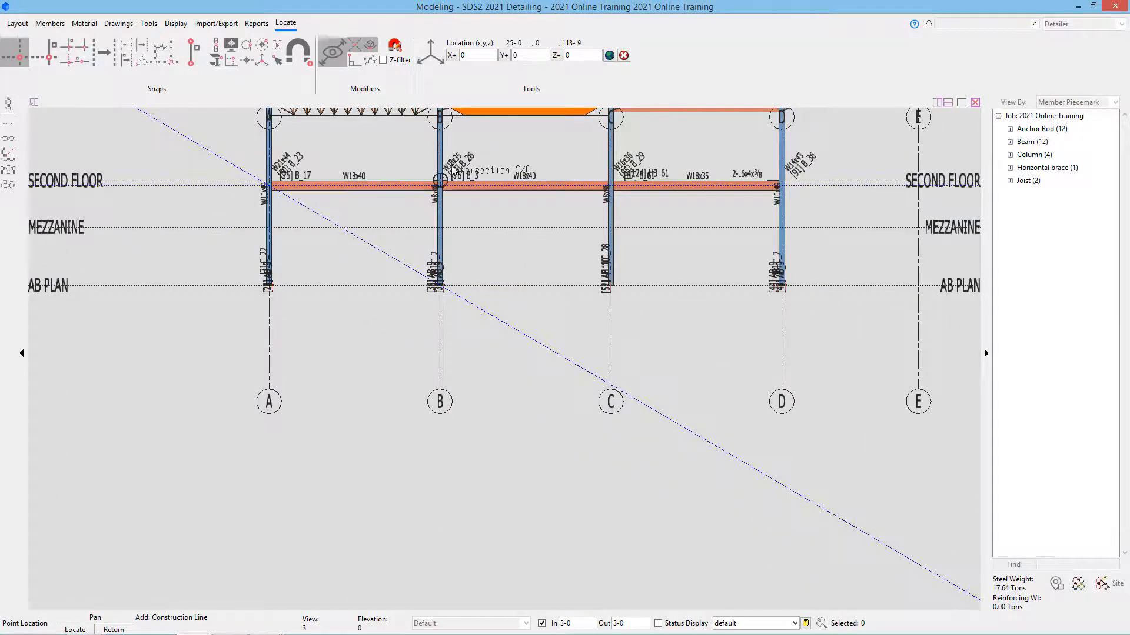
Step: Draw the crossing diagonal construction line from grid B at the second-floor offset line to grid A at the AB PLAN level
scroll(447, 183, up, 4)
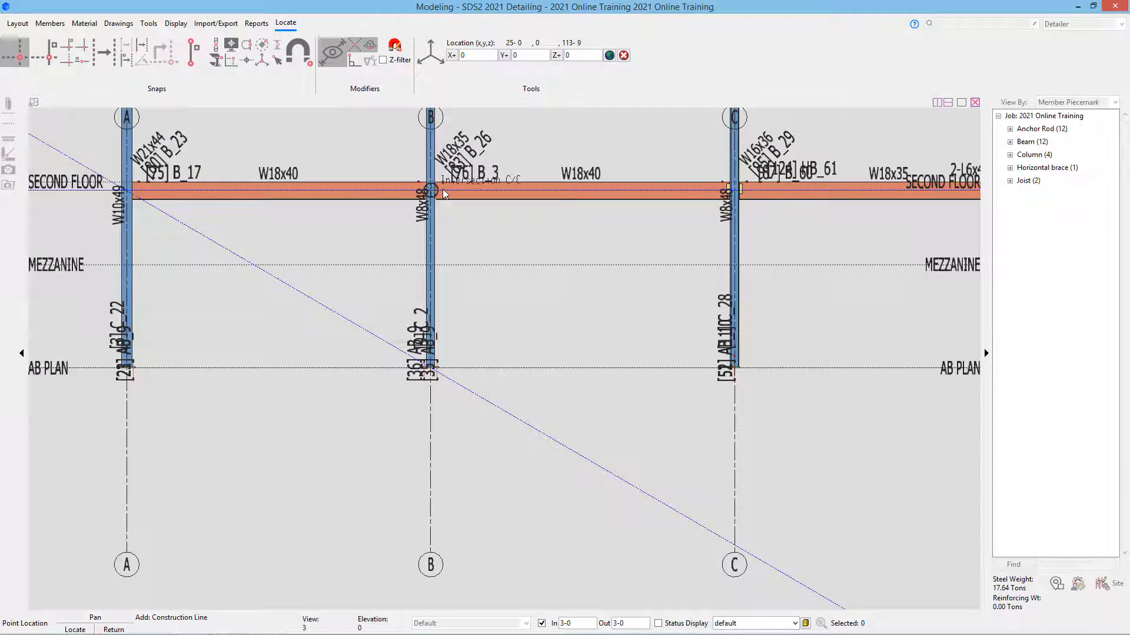
click(434, 191)
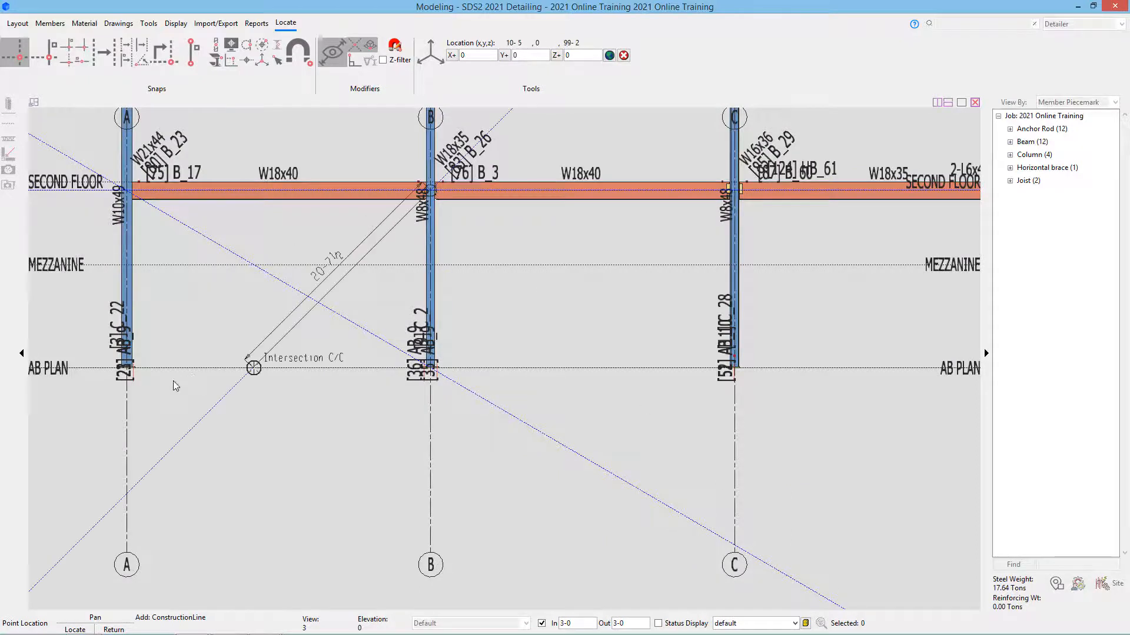
click(144, 380)
scroll(130, 393, up, 5)
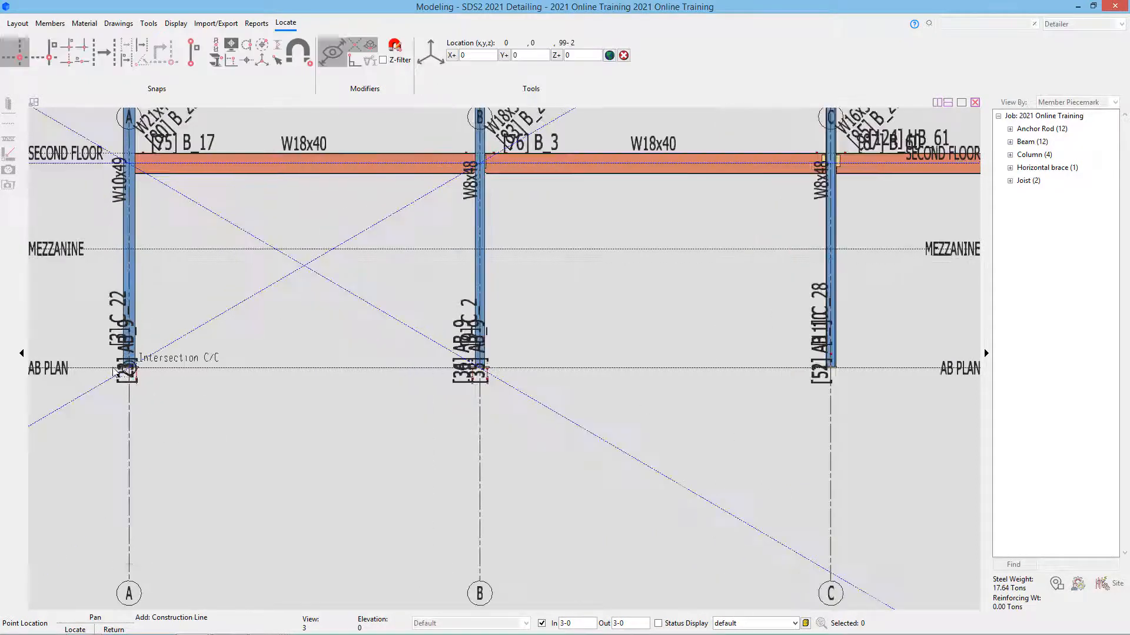
scroll(141, 364, up, 2)
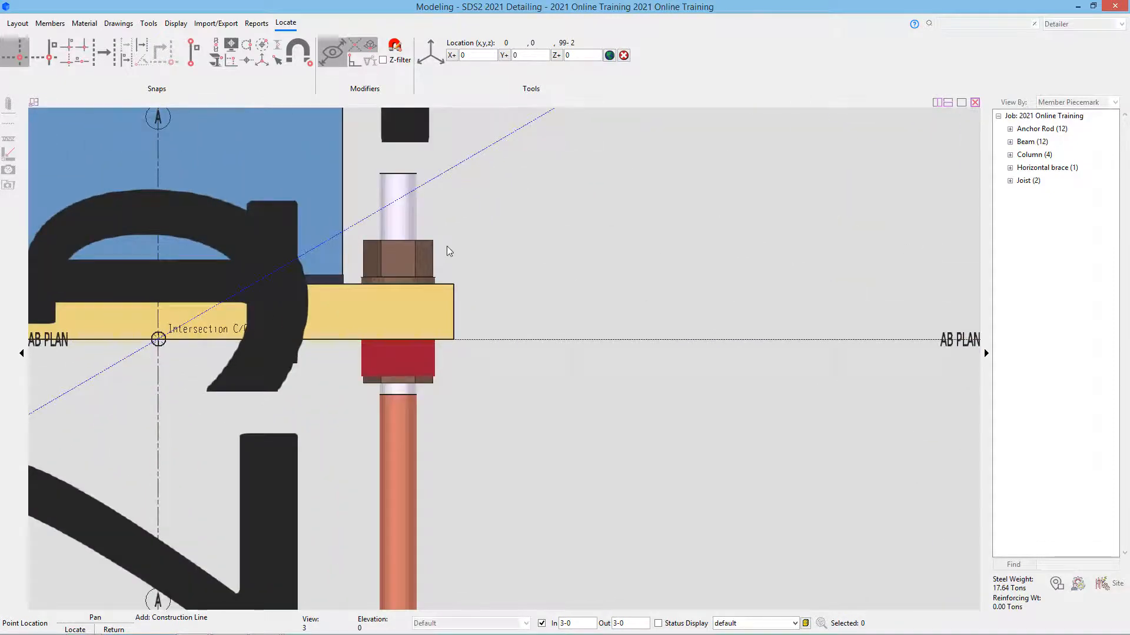
scroll(88, 351, down, 6)
scroll(82, 351, down, 6)
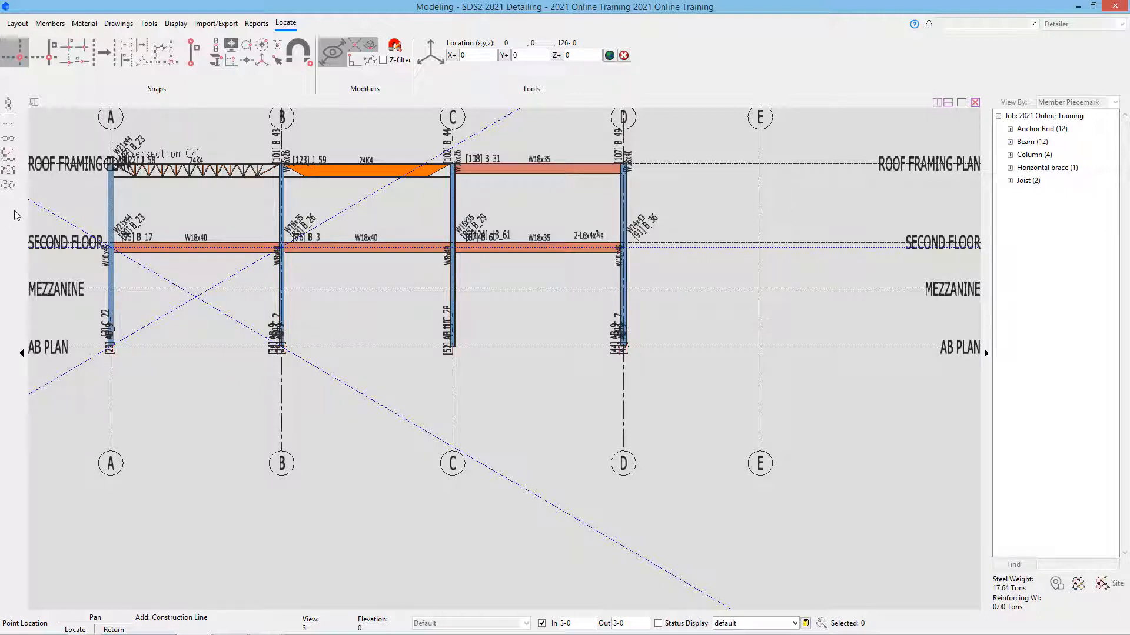
Step: Add vertical construction lines offset 12-6 from grid B toward C and 12-6 from grid C toward D
click(106, 61)
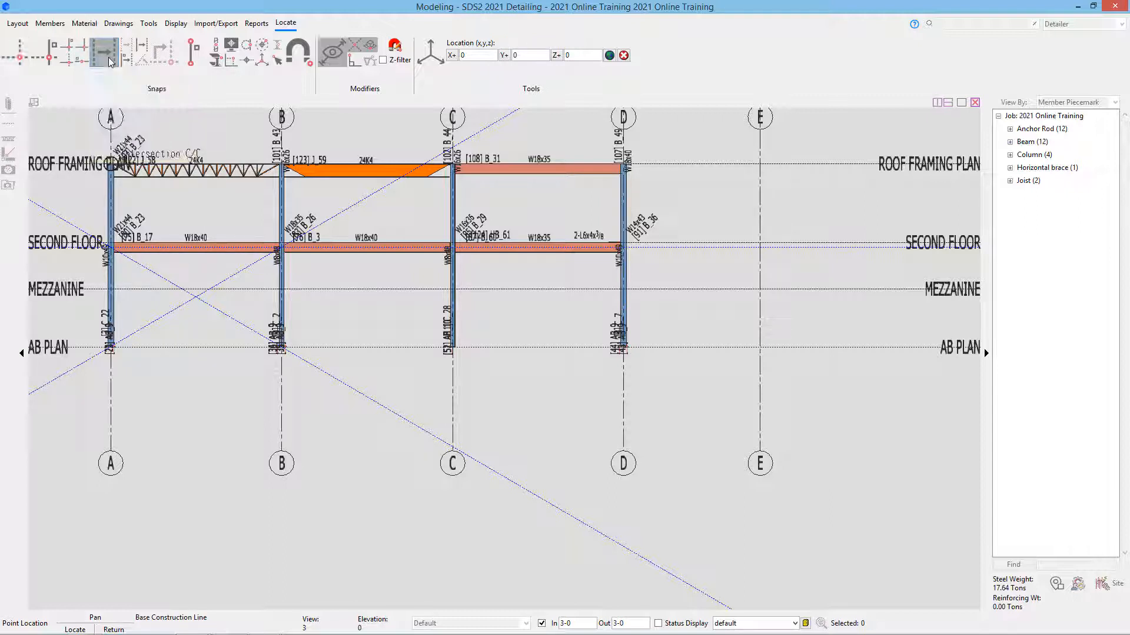
click(283, 272)
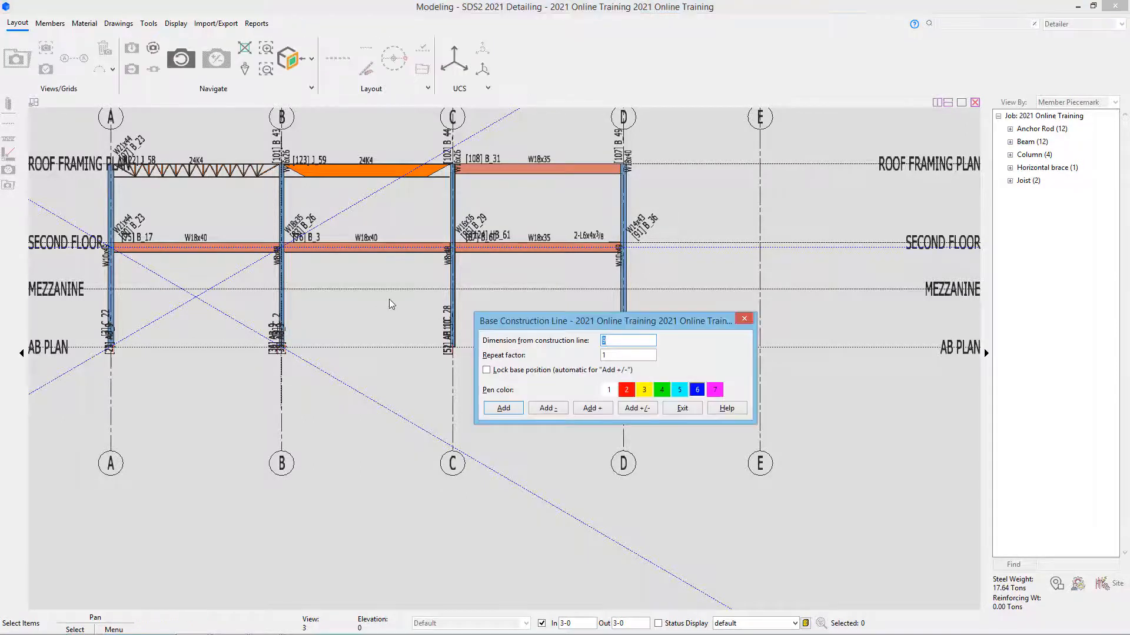
text(12-6)
click(503, 408)
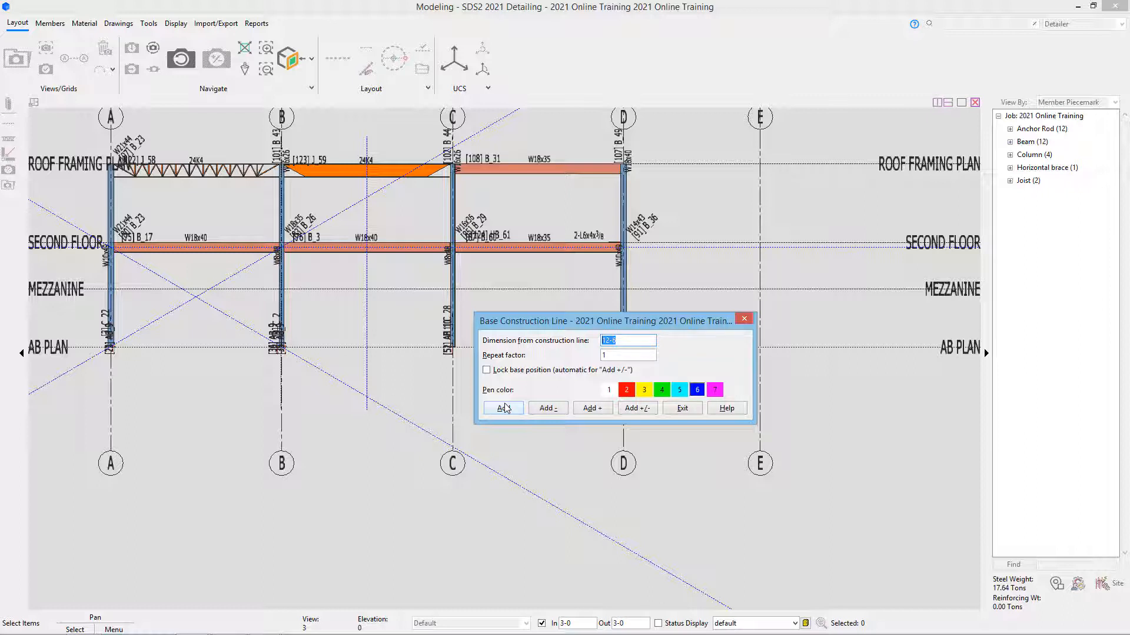
click(595, 406)
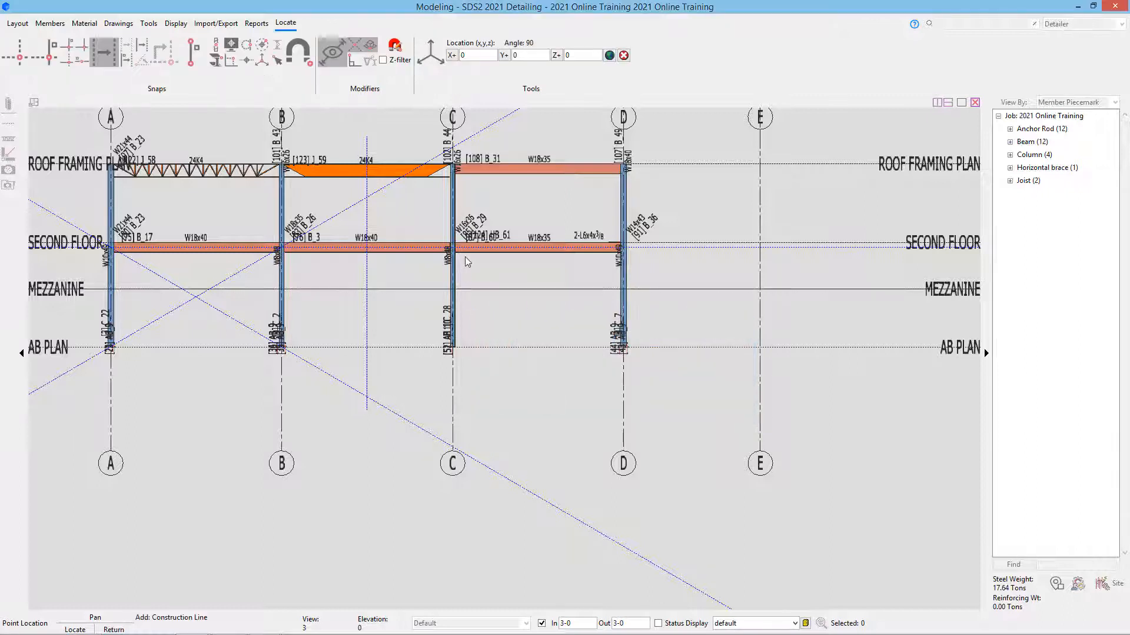
click(453, 276)
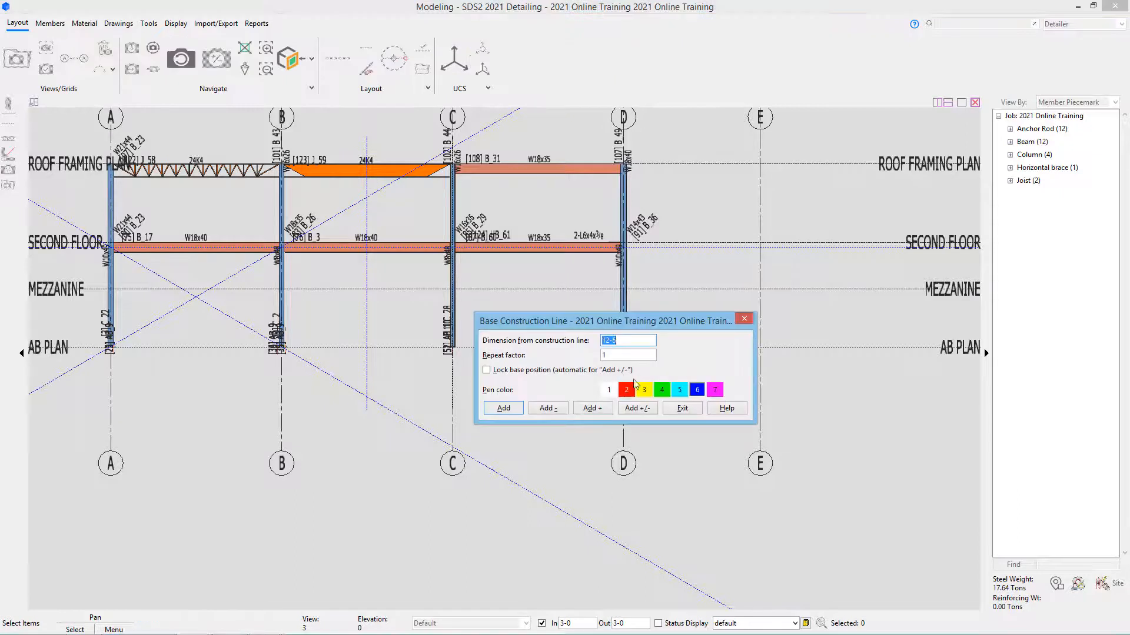
click(590, 411)
click(682, 408)
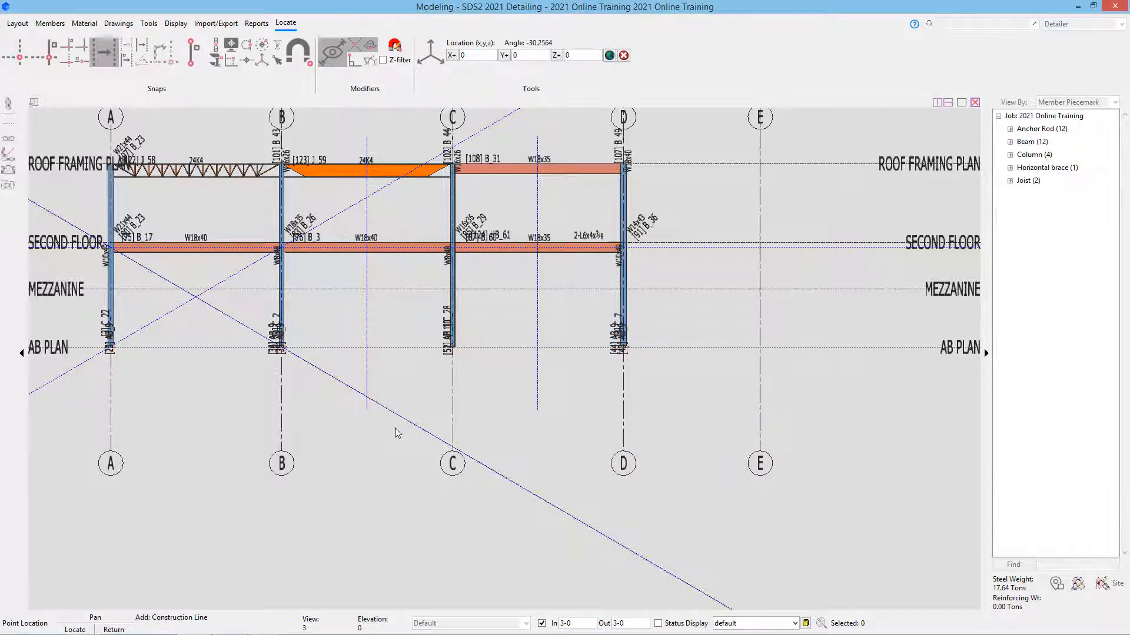
Step: Add a vertical construction line offset 6-0 from grid C toward grid D
click(451, 207)
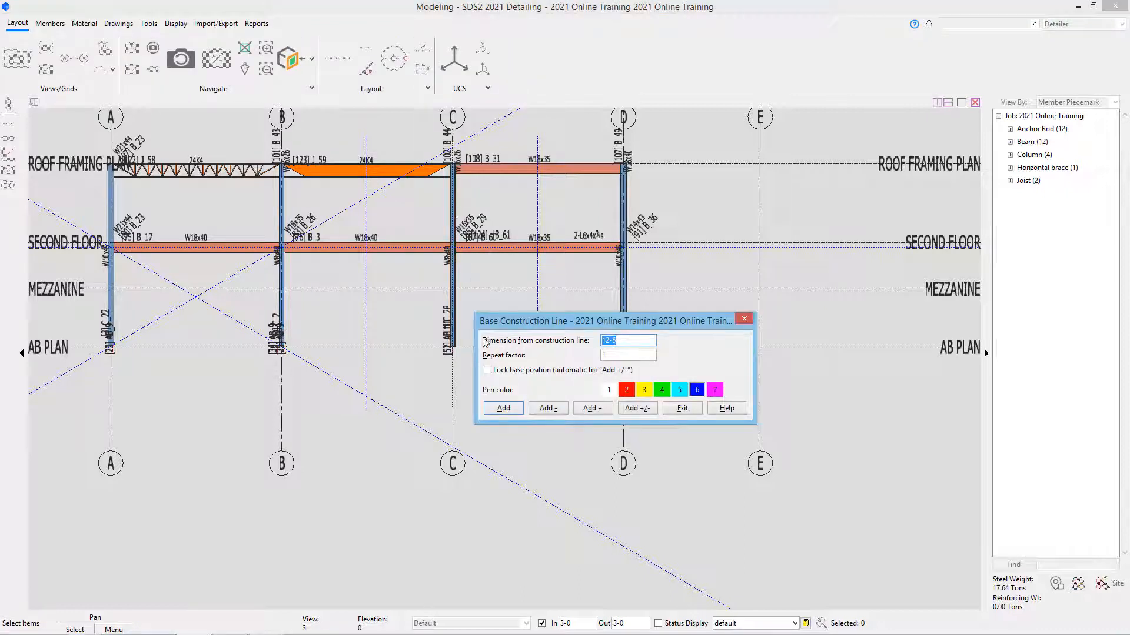
text(6-0)
key(Return)
click(683, 411)
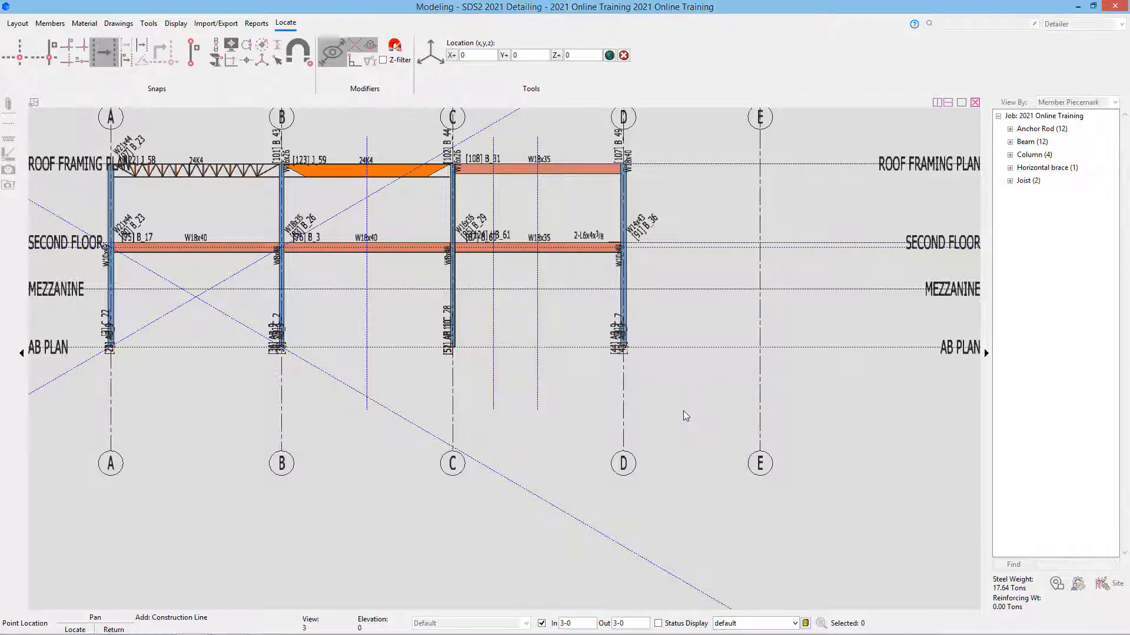
Step: Add a construction line offset -6 from the ROOF FRAMING PLAN level line and finish adding construction lines
click(644, 163)
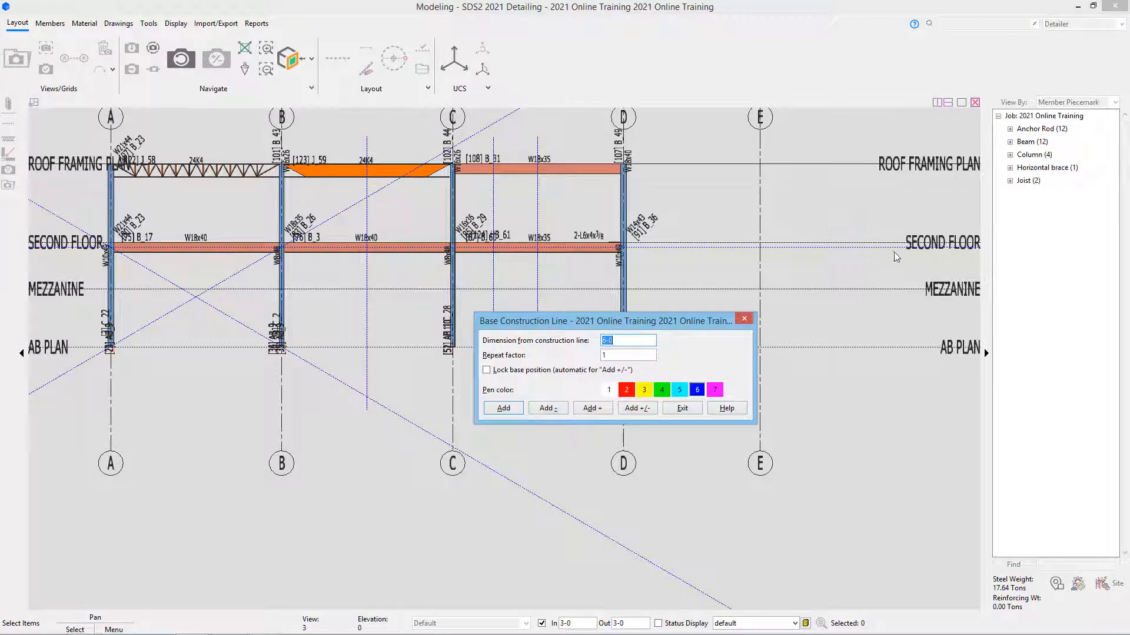
text(-6)
key(Return)
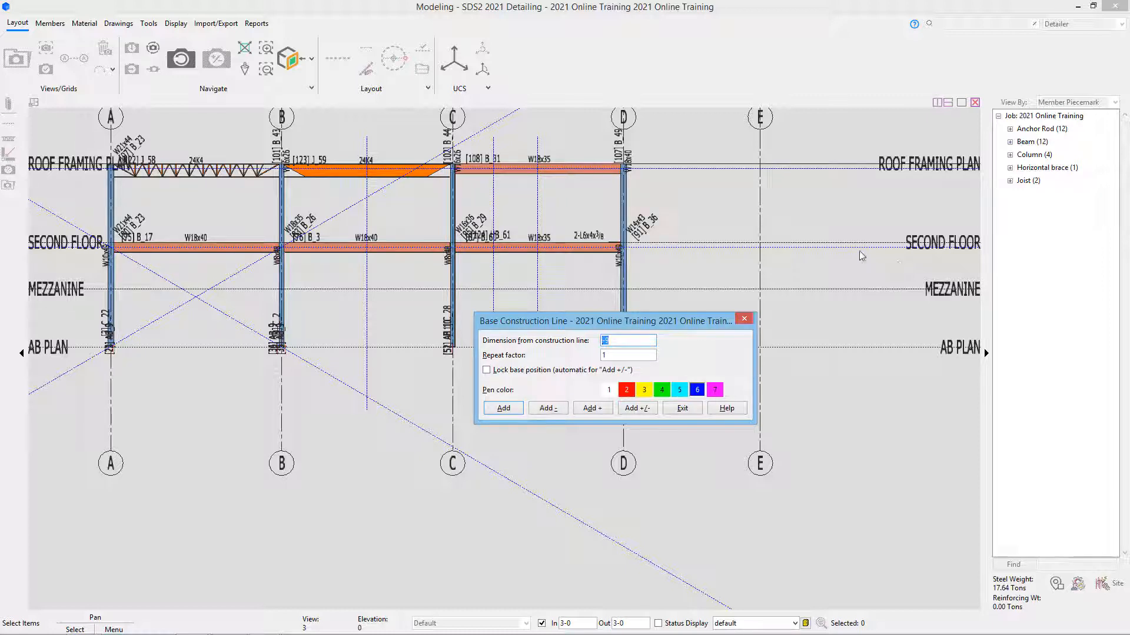
key(Escape)
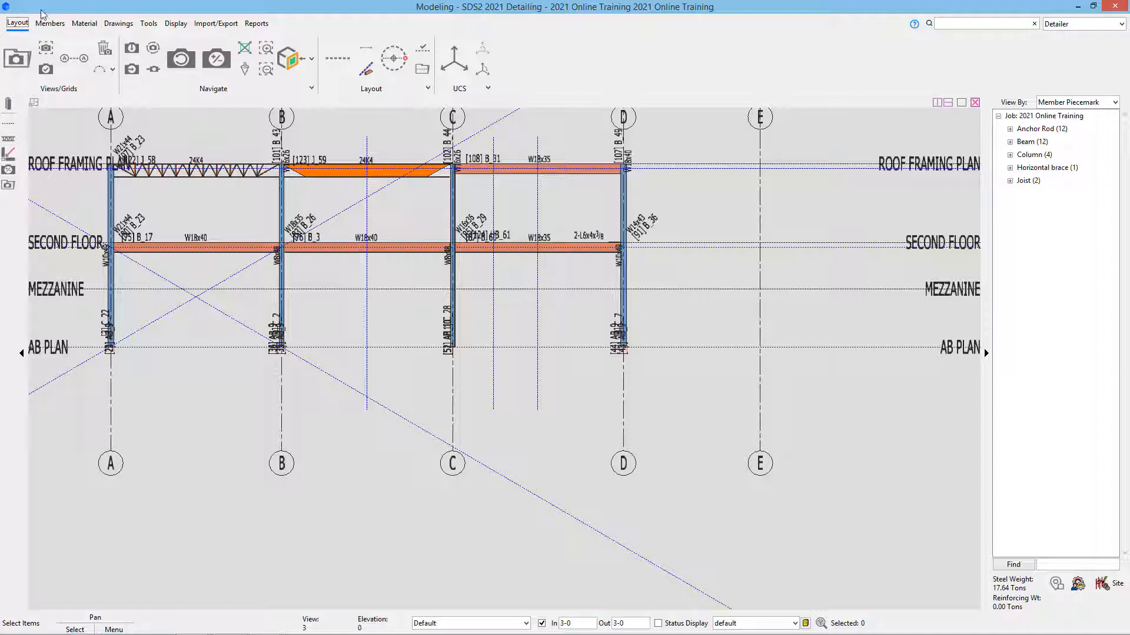
Step: Start adding vertical braces and set the section size to L6x4x3/8
click(50, 23)
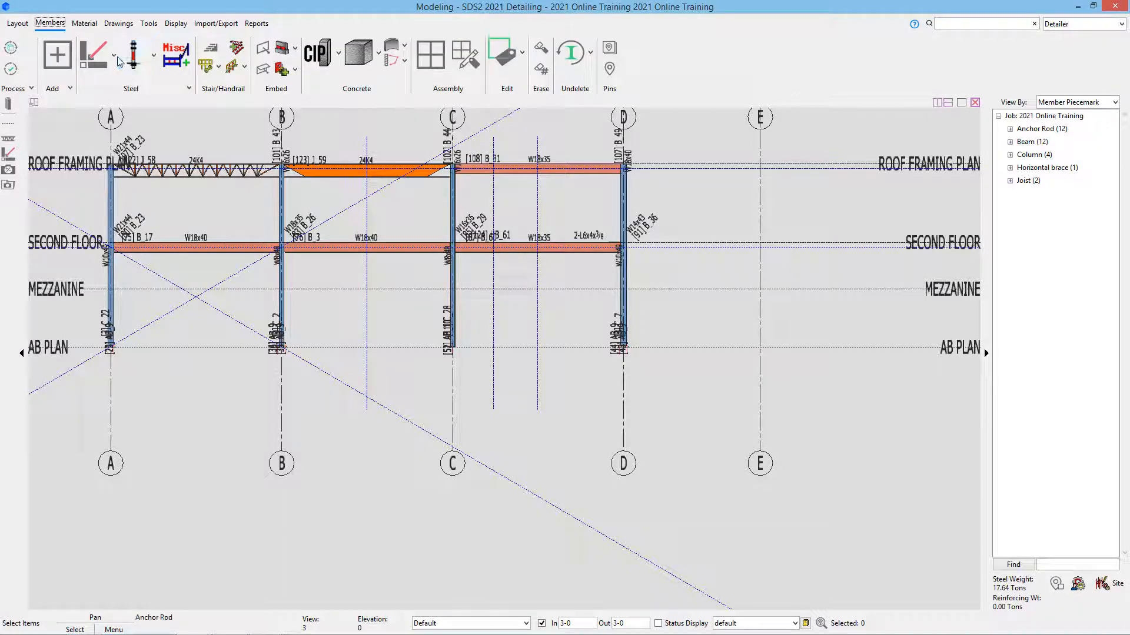
click(133, 56)
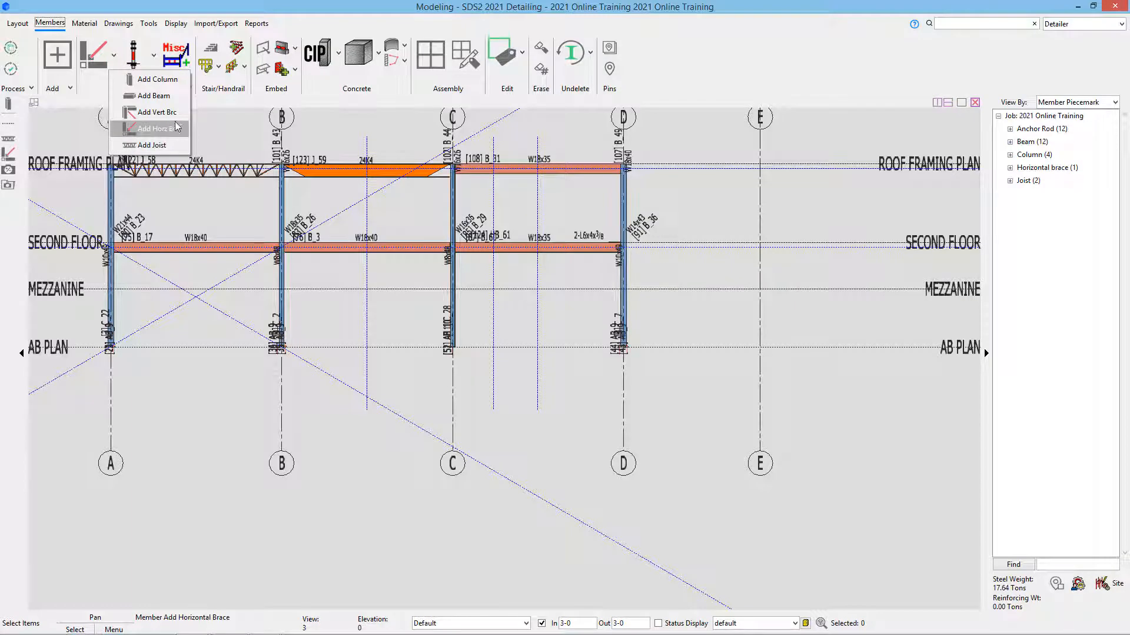
click(156, 112)
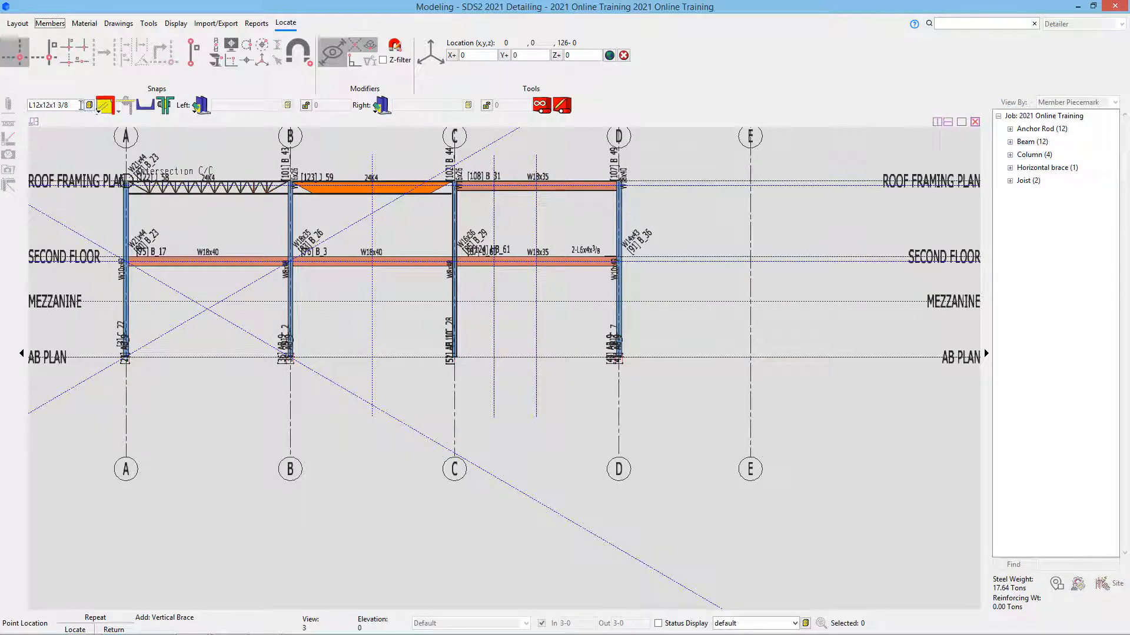
click(44, 106)
key(BackSpace)
text(x4x3/8)
key(Left)
key(Left)
key(Left)
key(BackSpace)
key(Tab)
Step: Review the brace's long-leg orientation choices and switch the angle from single to double material
click(105, 110)
click(126, 134)
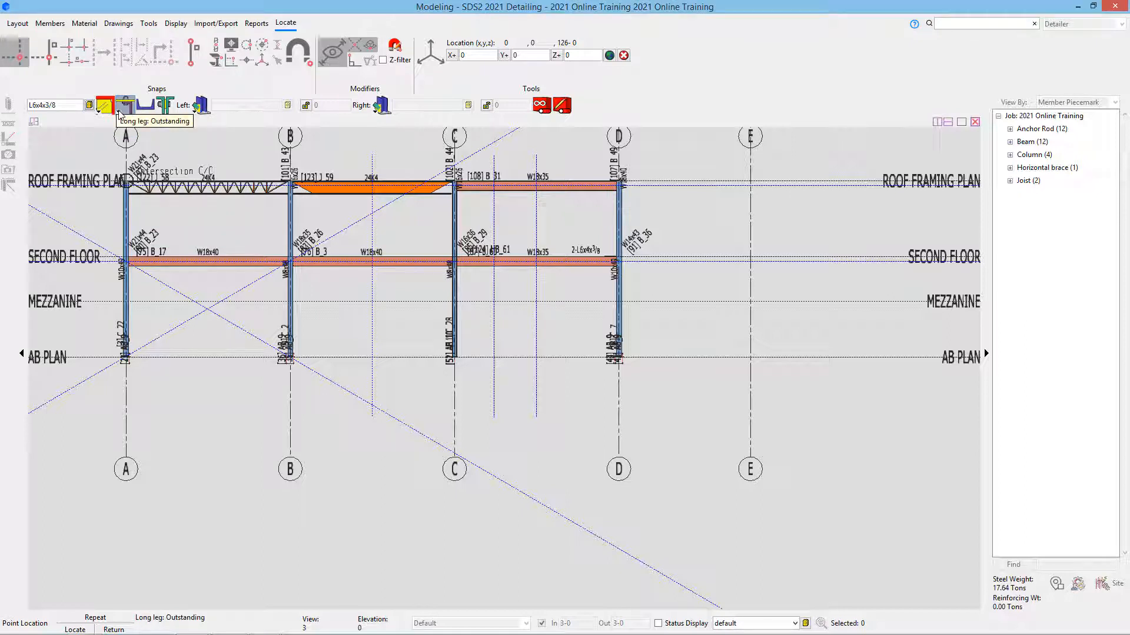
click(120, 112)
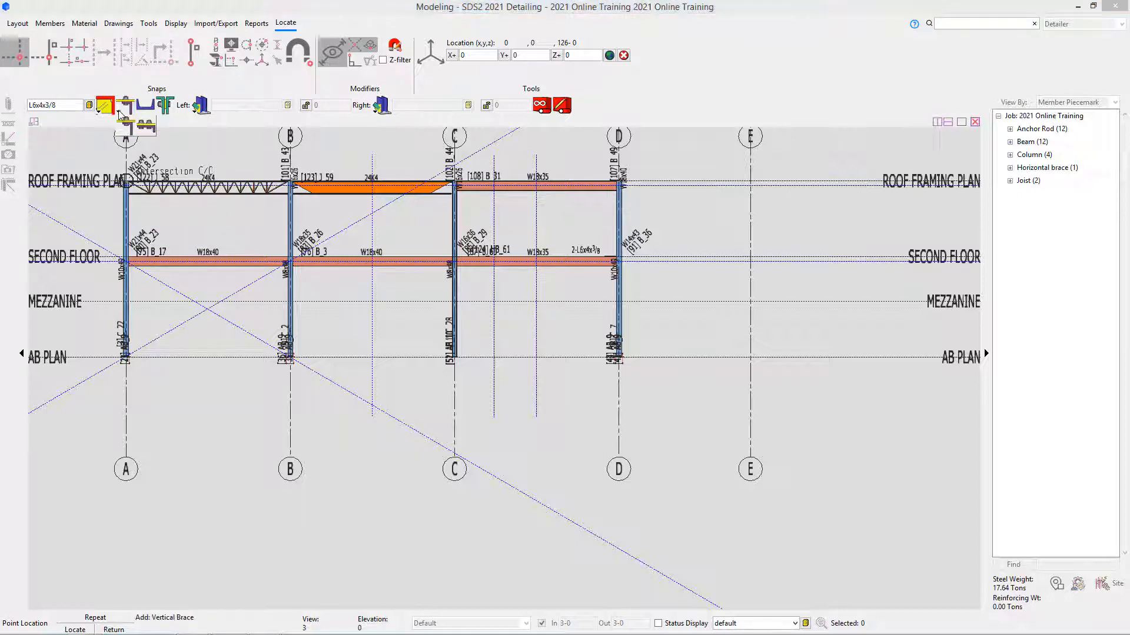
click(178, 136)
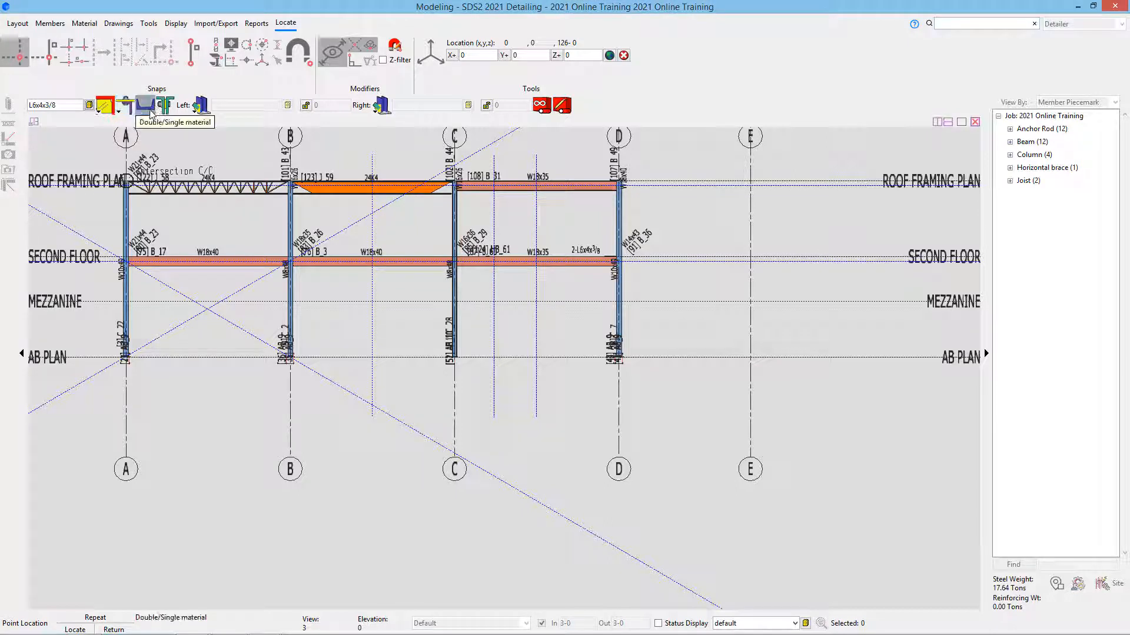
click(151, 115)
click(143, 116)
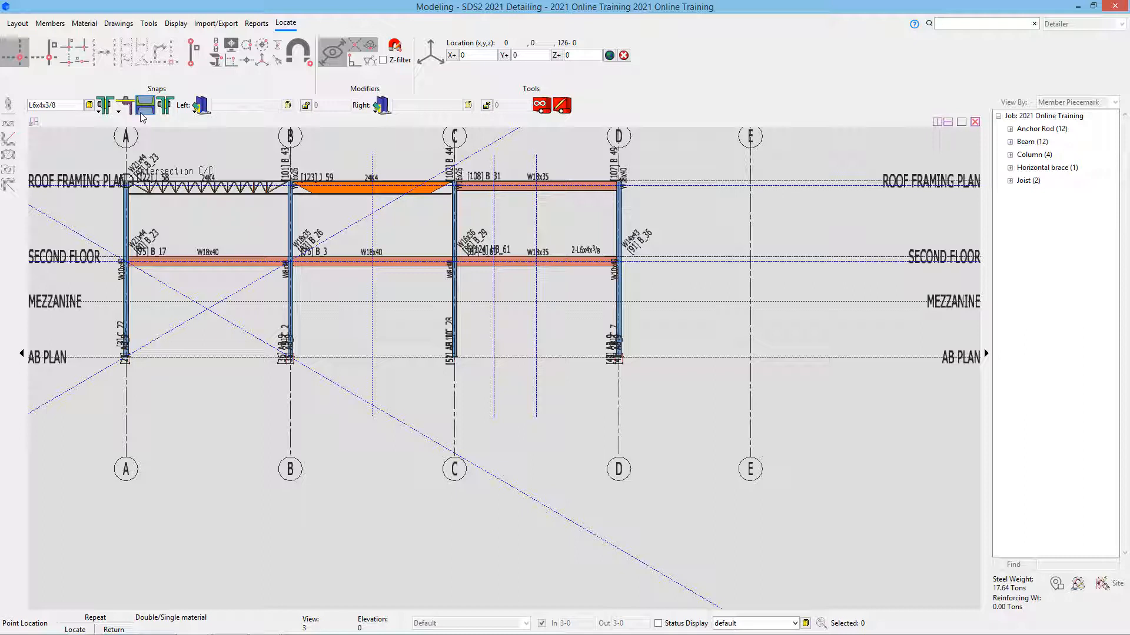
click(100, 106)
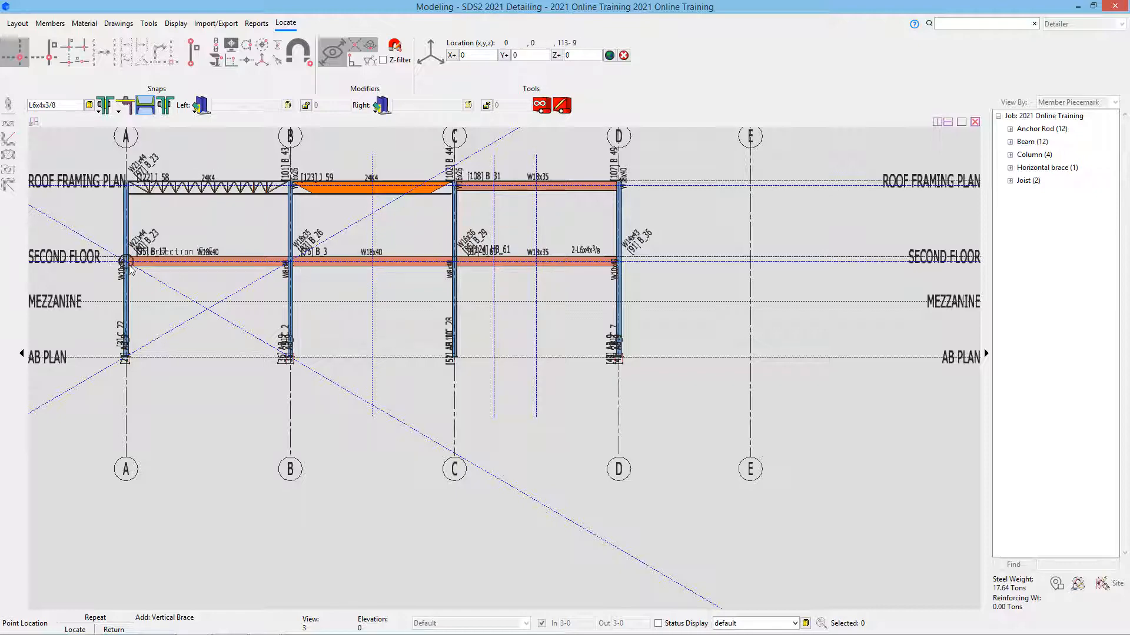
Step: Place the full-length double-angle brace from grid A at the second-floor offset line to grid B at the AB PLAN level
scroll(129, 268, up, 2)
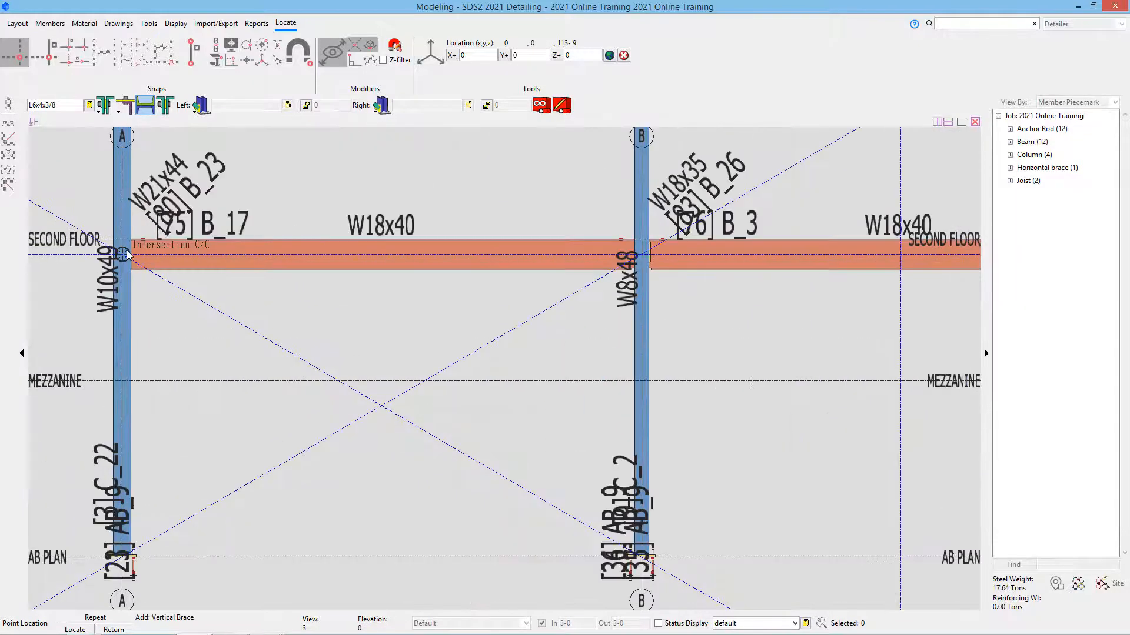
click(122, 254)
scroll(121, 254, down, 1)
scroll(371, 400, up, 3)
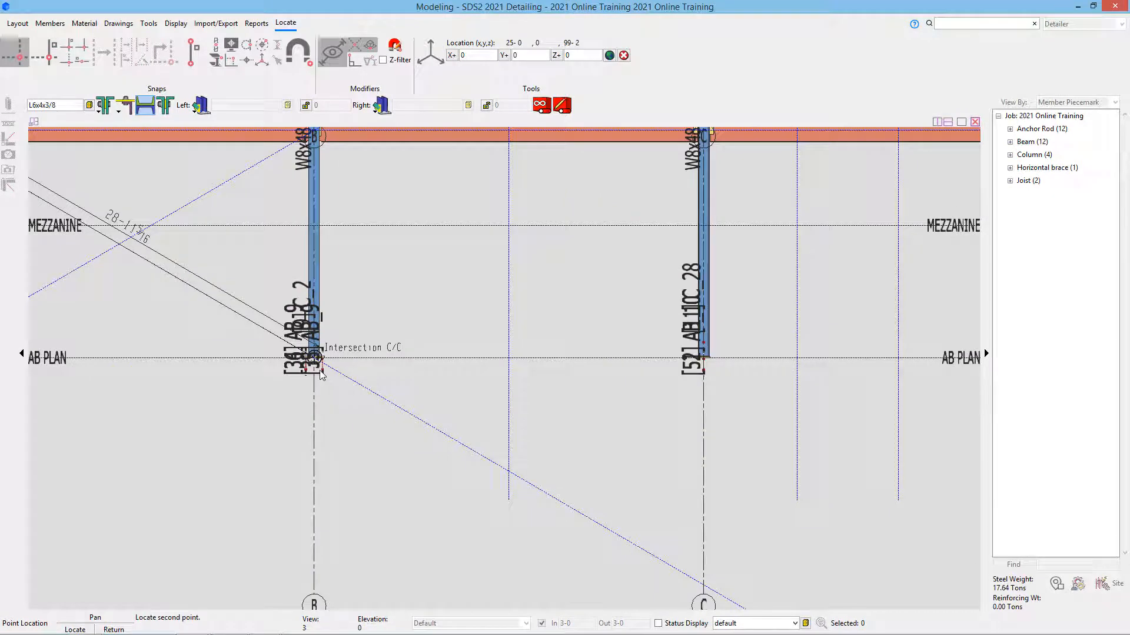
click(321, 375)
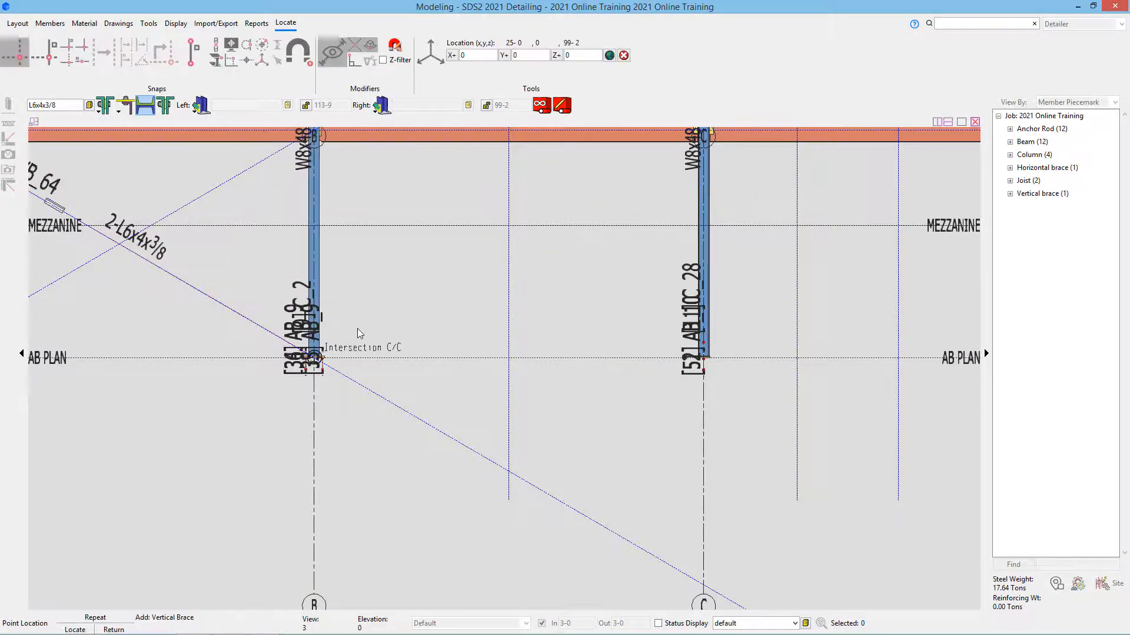
Step: Add the opposing diagonal as two braces, from grid A at AB PLAN to the crossing point and onward to grid B at the second-floor offset line
scroll(307, 340, down, 2)
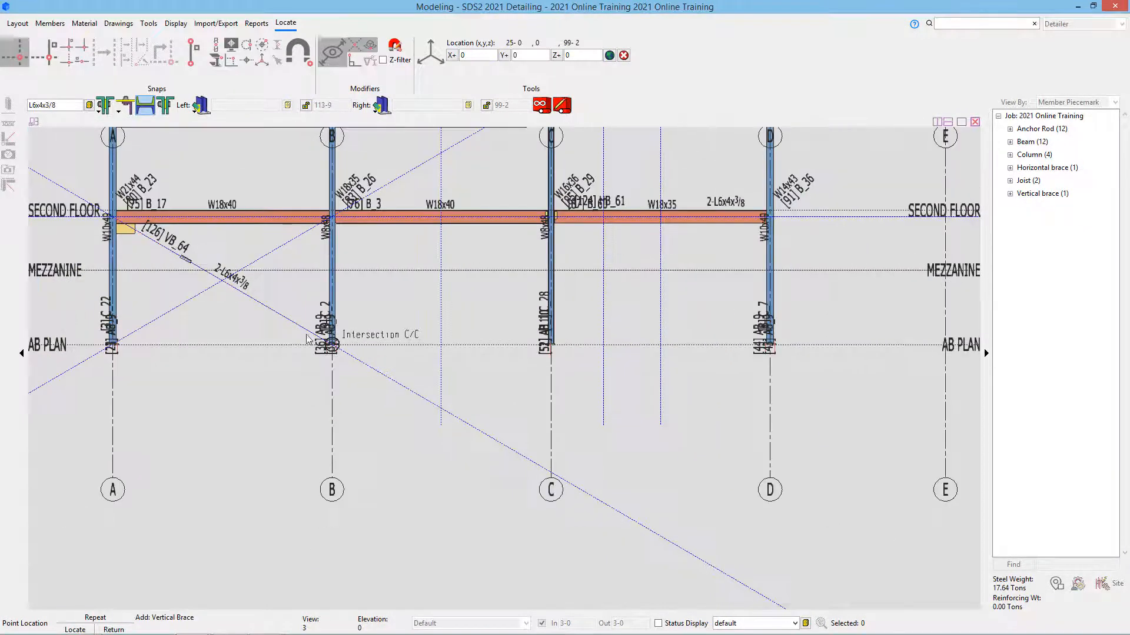
click(112, 347)
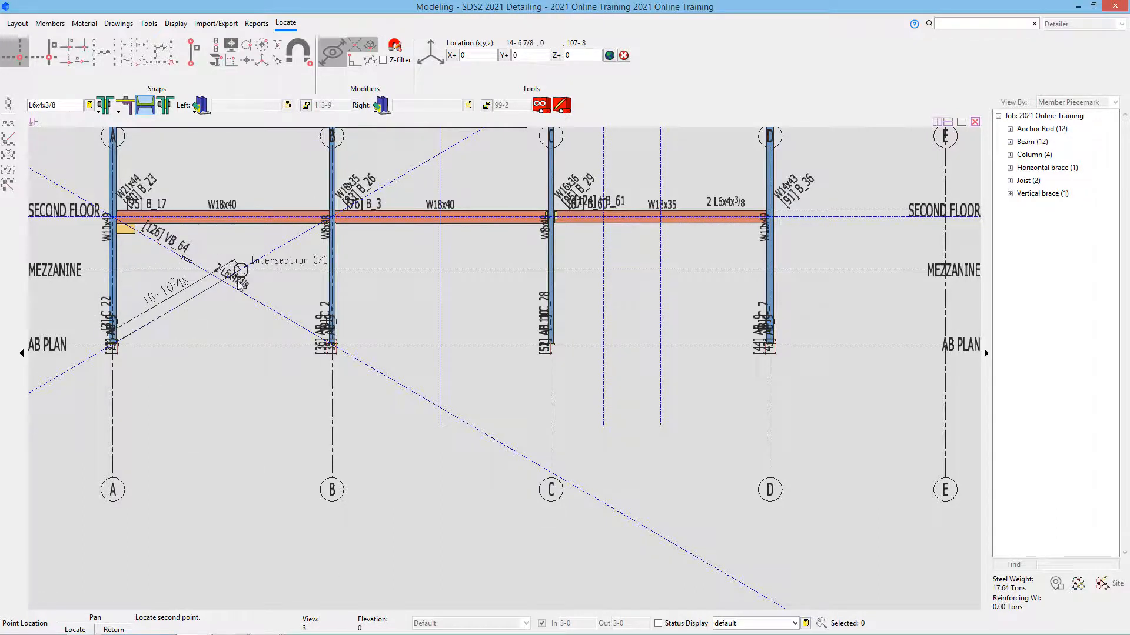
click(224, 287)
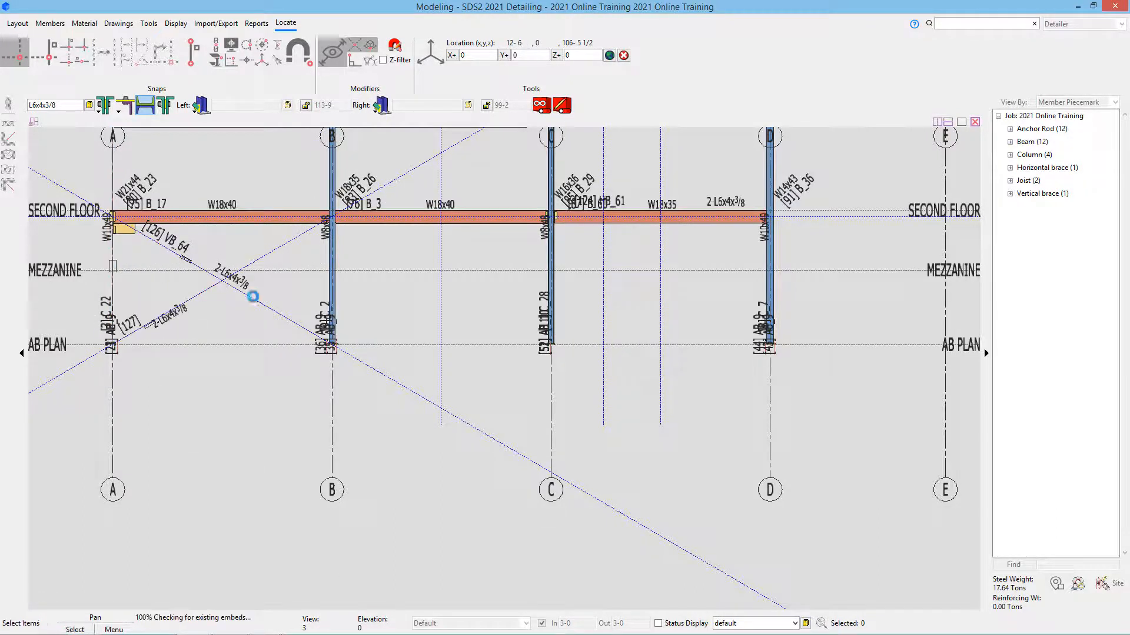
click(223, 284)
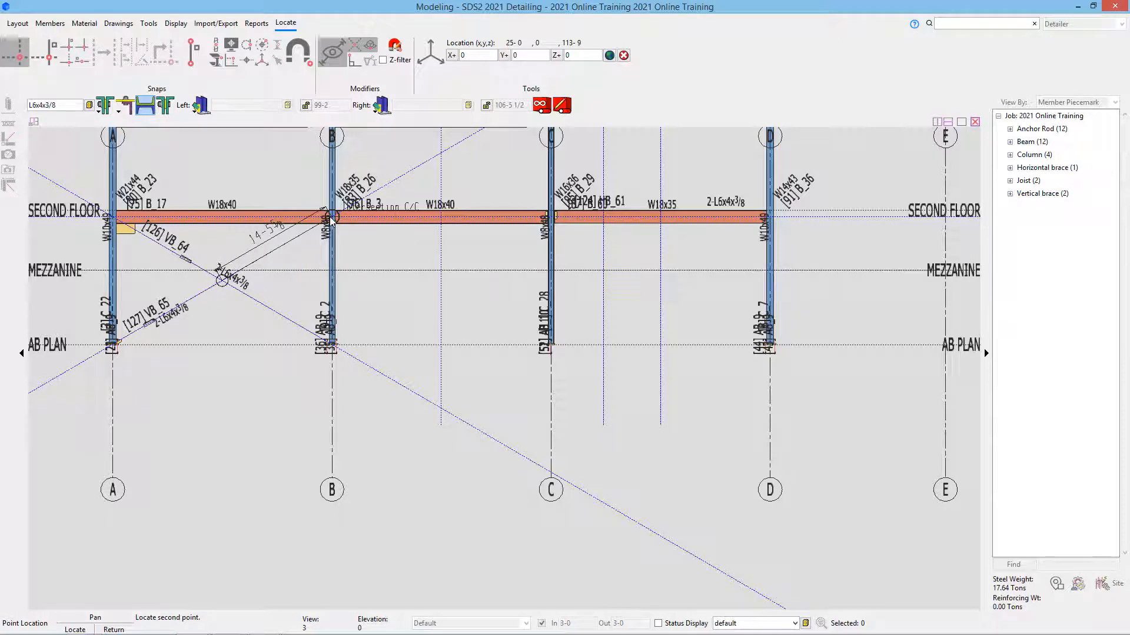
click(331, 218)
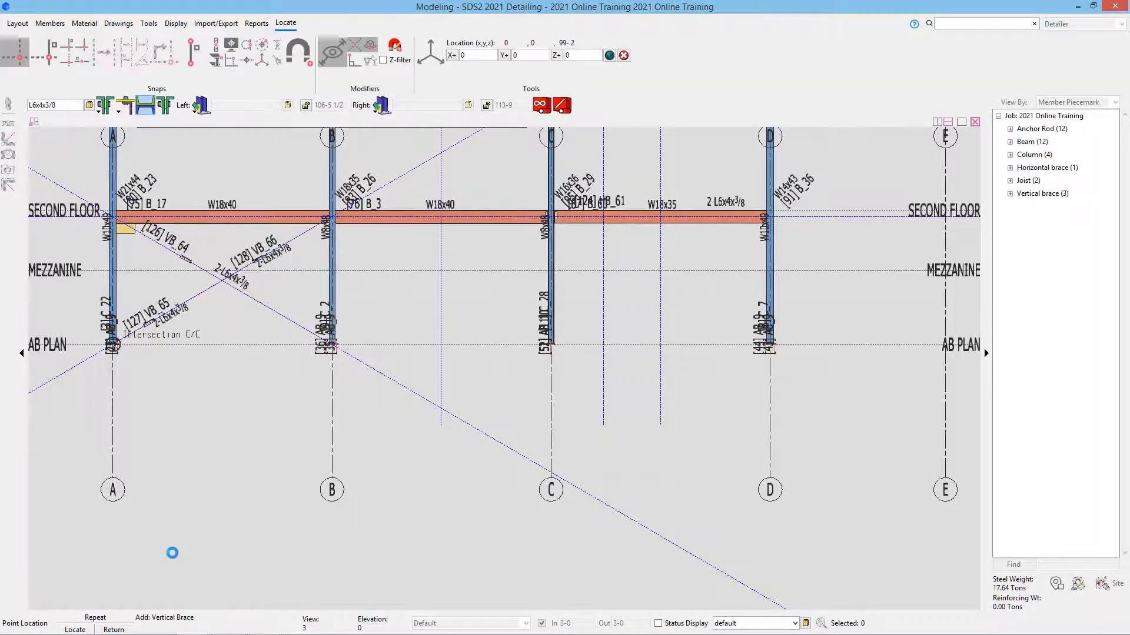
Step: Add two W8x31 braces from grids B and C at AB PLAN, meeting at the second-floor offset line midway between the grids
drag(66, 105, 3, 107)
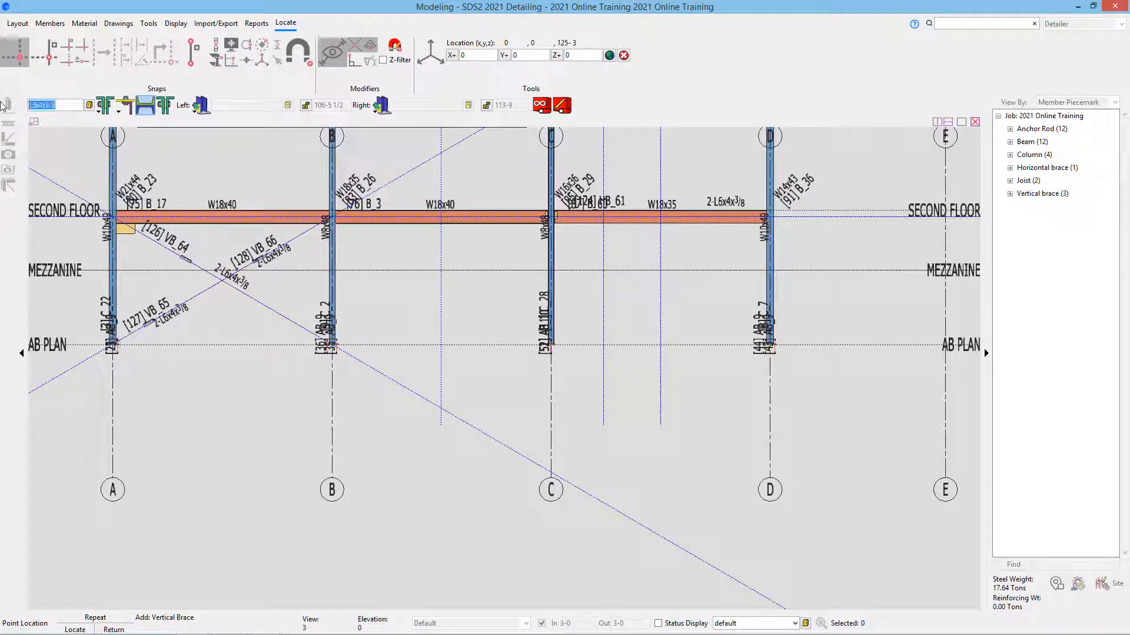
text(w8x31)
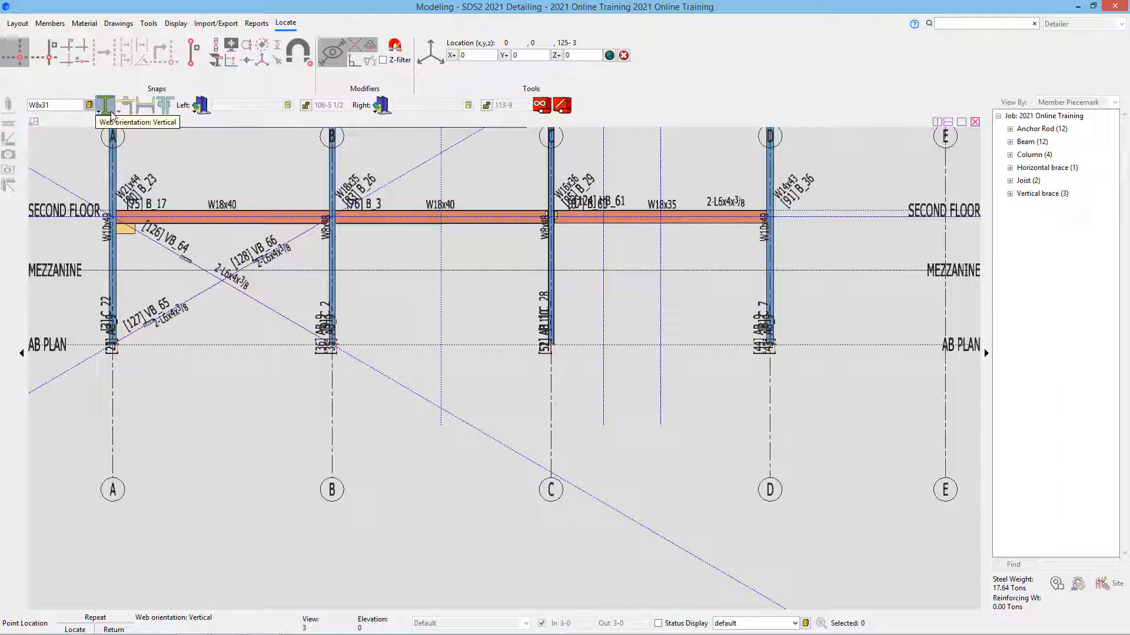
click(111, 113)
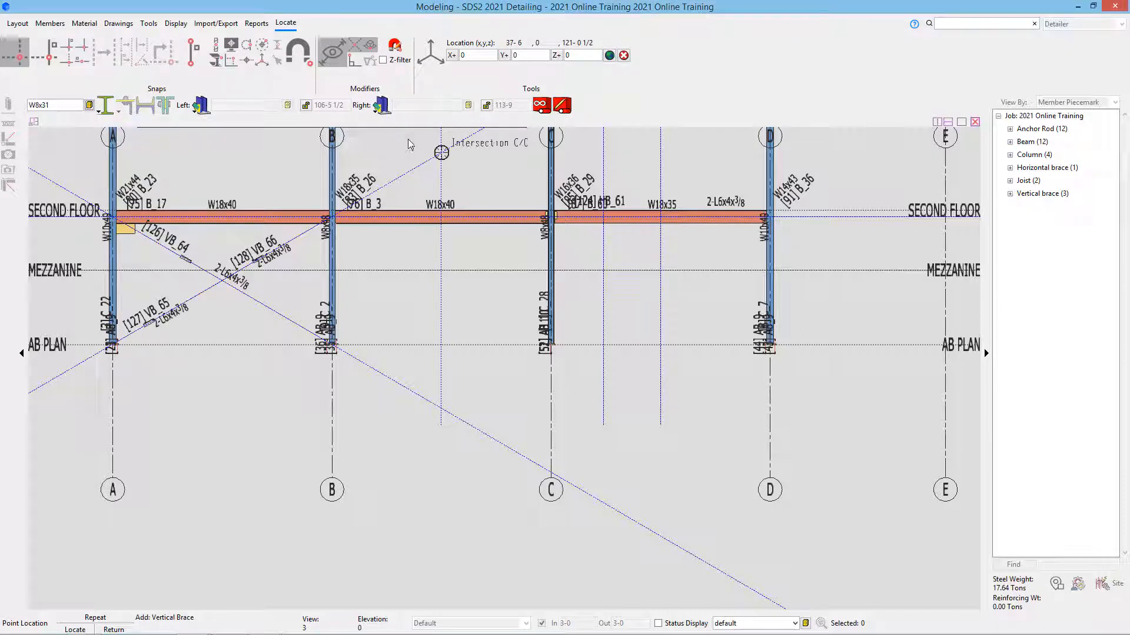
click(334, 346)
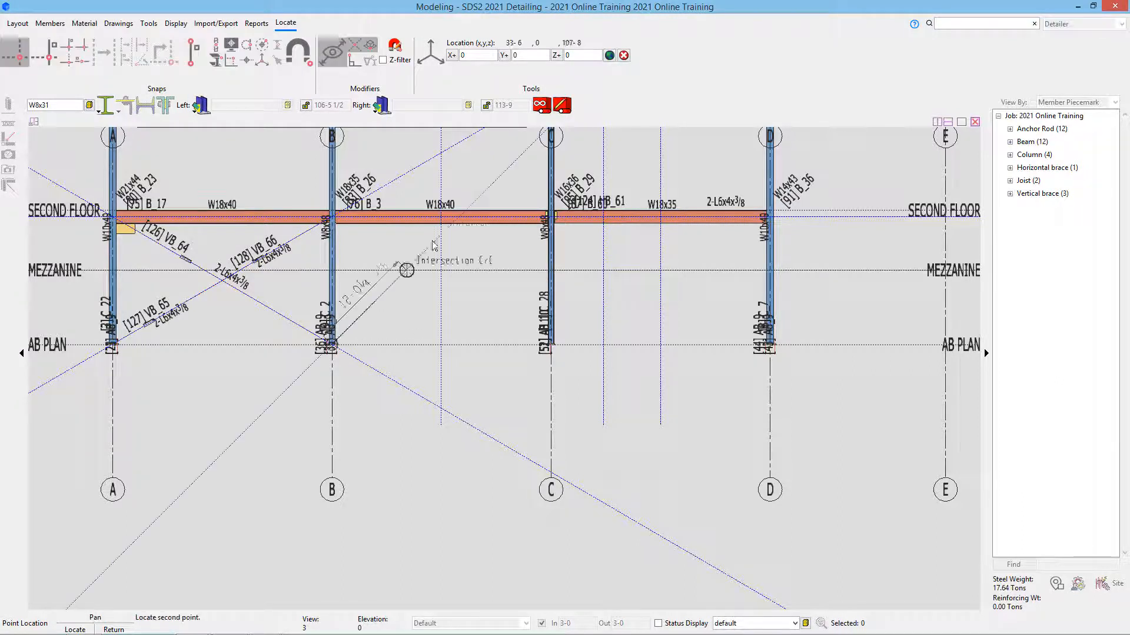
click(441, 221)
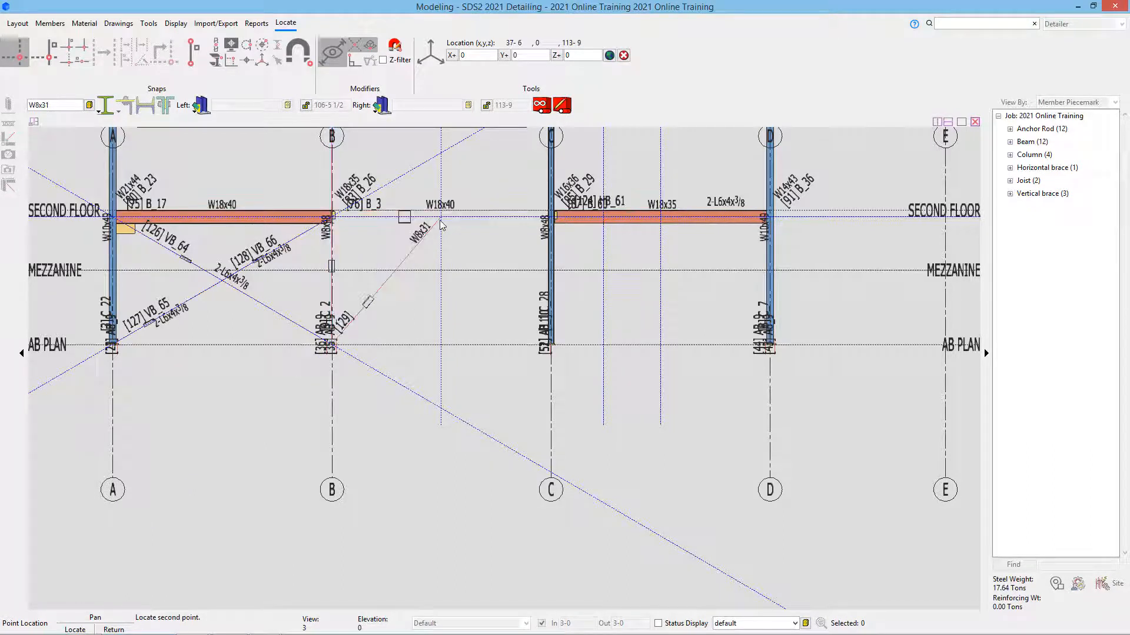
click(453, 226)
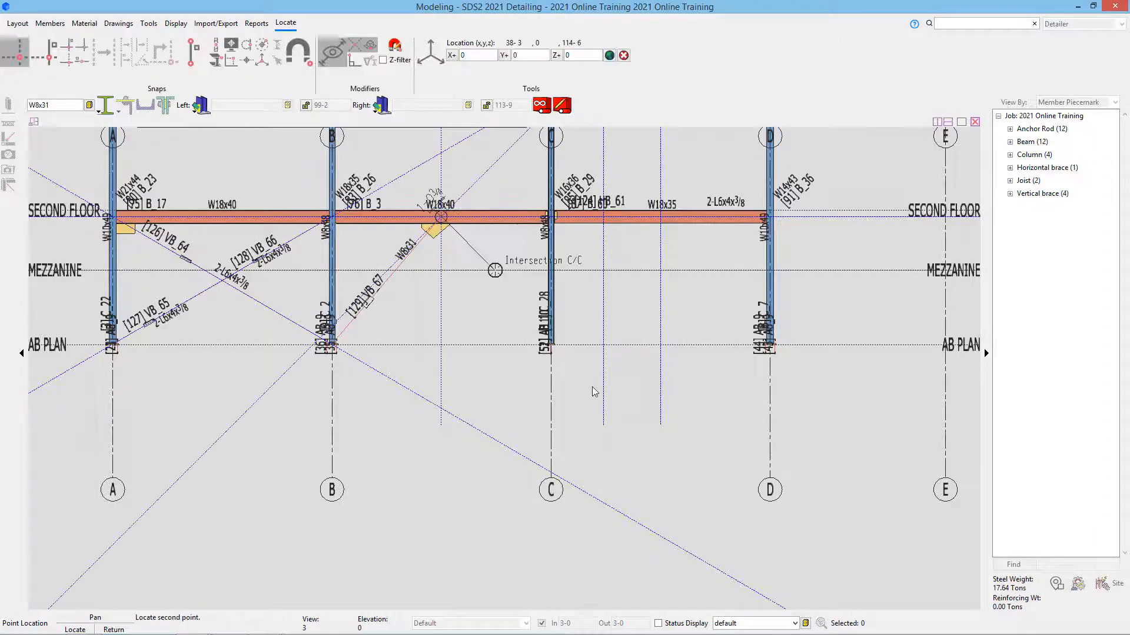
click(550, 352)
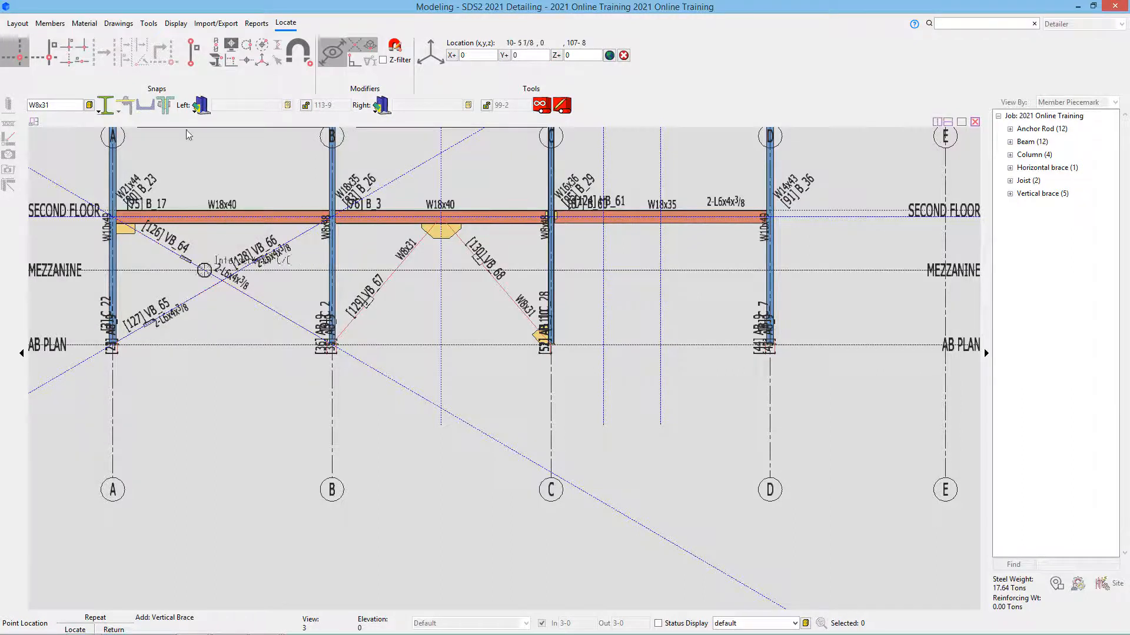
Step: Add two HSS6x4x1/4 braces from grids C and D at AB PLAN, meeting at the second-floor offset line midway between the grids
click(7, 106)
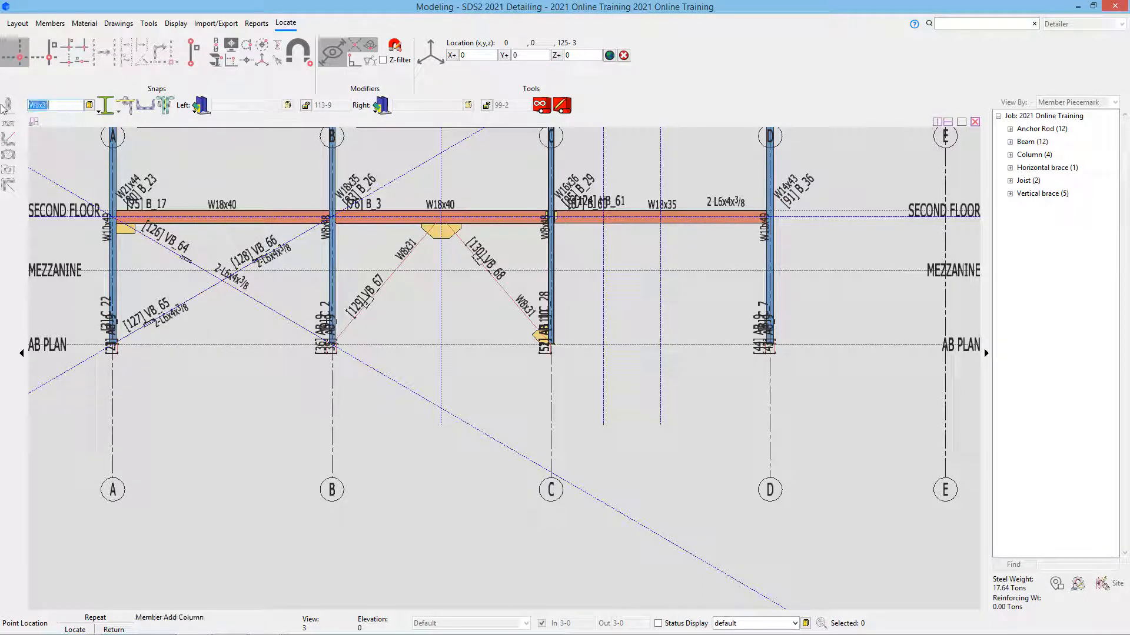
text(hss)
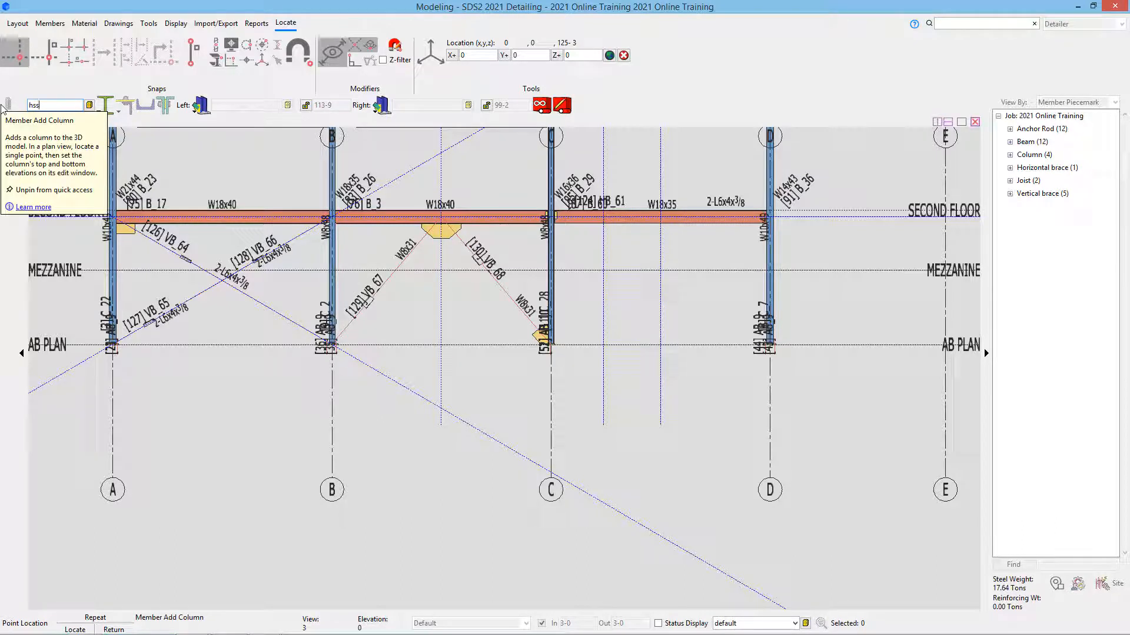
text(6x4x1/4)
key(Return)
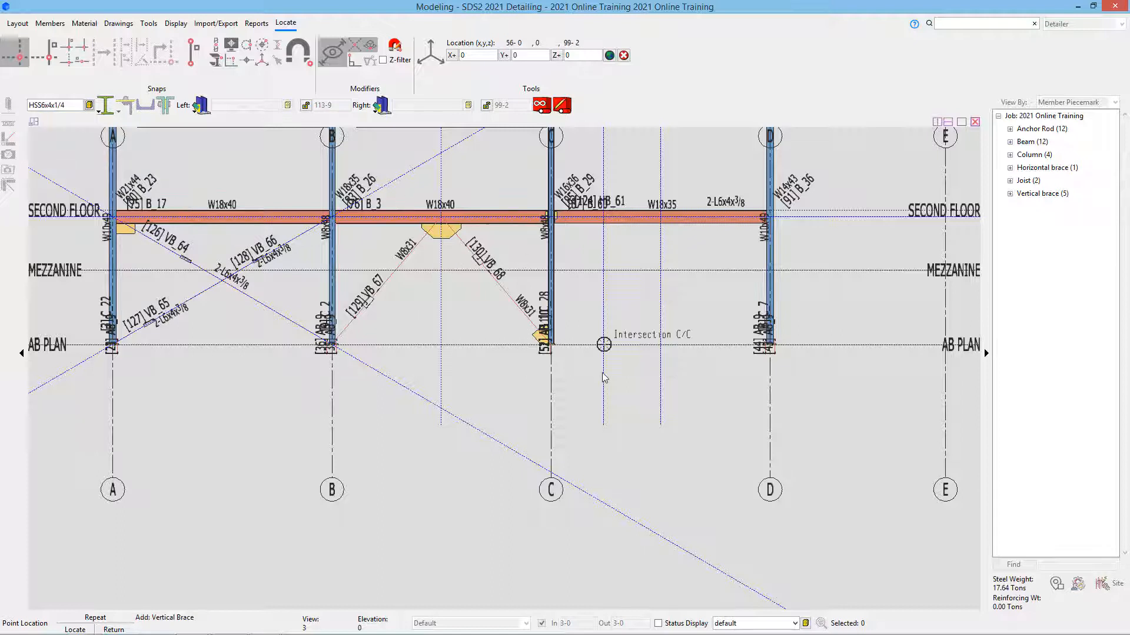
click(559, 348)
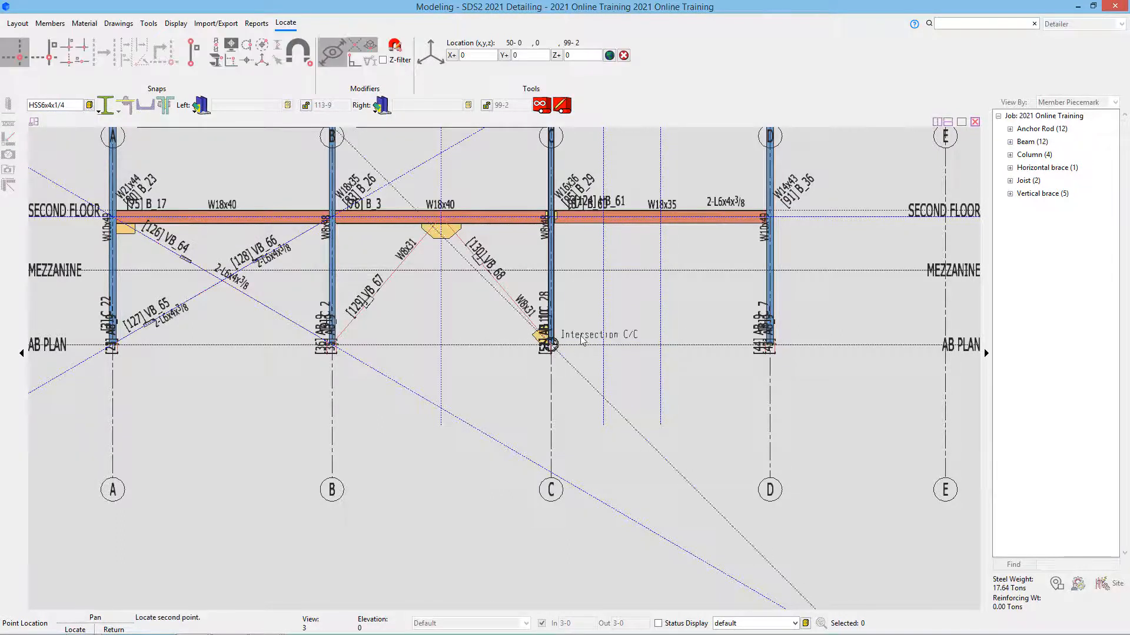
click(660, 217)
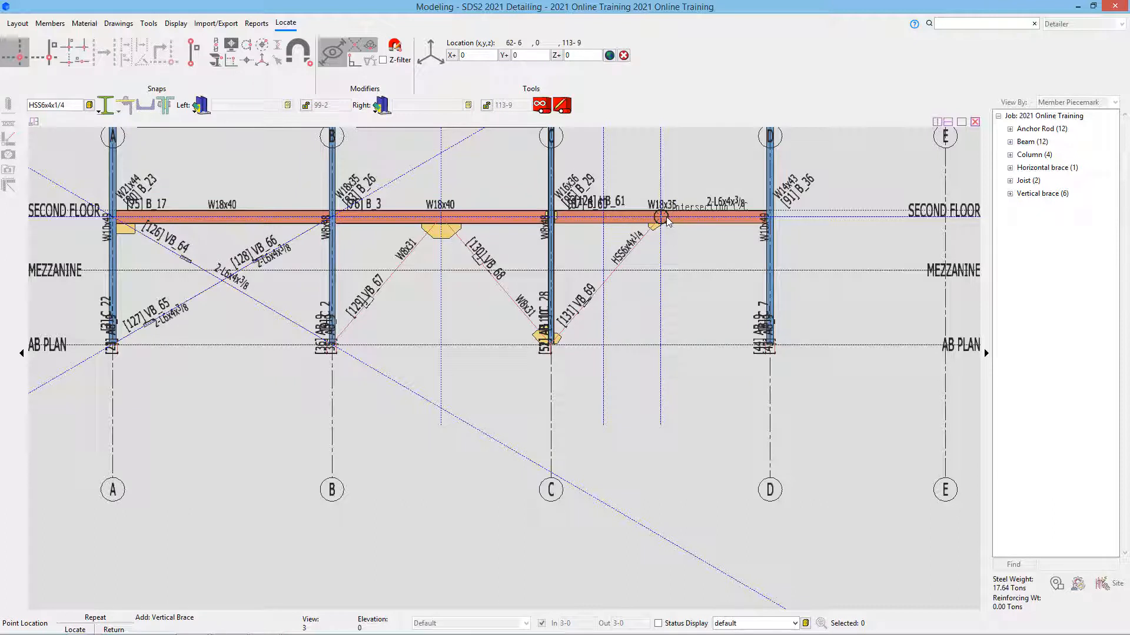
click(669, 222)
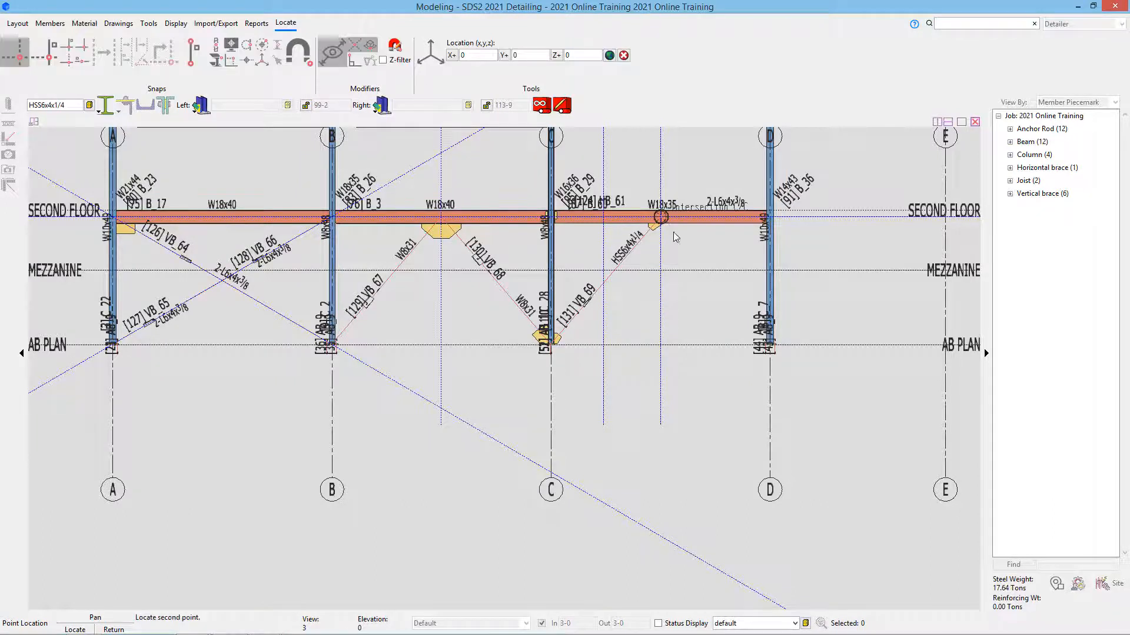
click(770, 347)
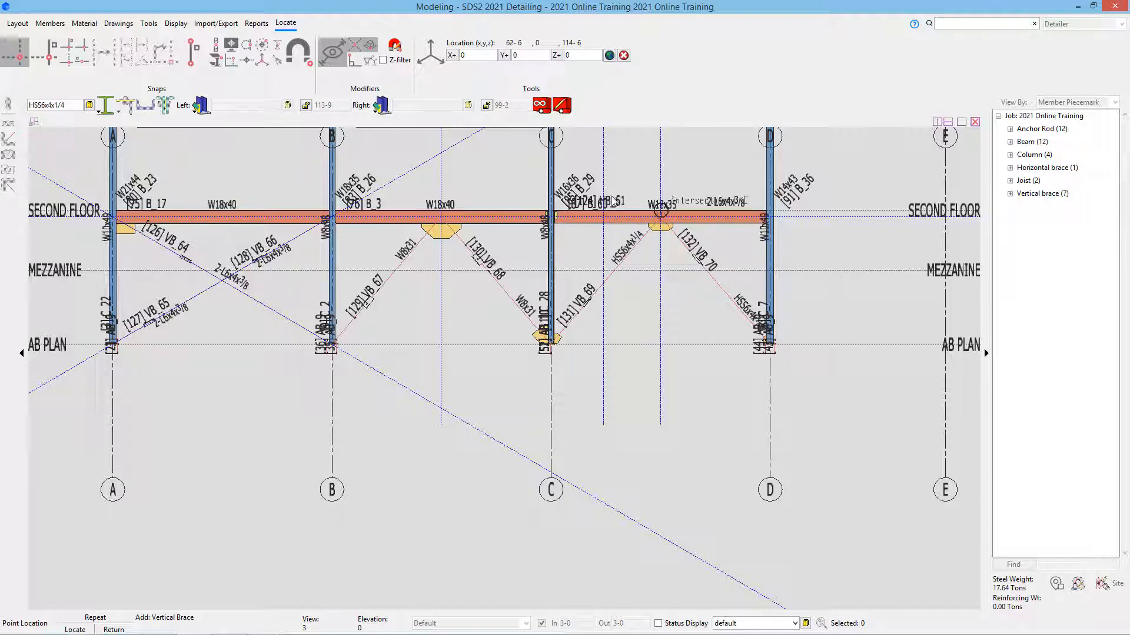
Step: Set the vertical brace section to WT7x11 with a vertical stem orientation
scroll(544, 214, up, 3)
scroll(641, 250, down, 7)
scroll(639, 131, up, 3)
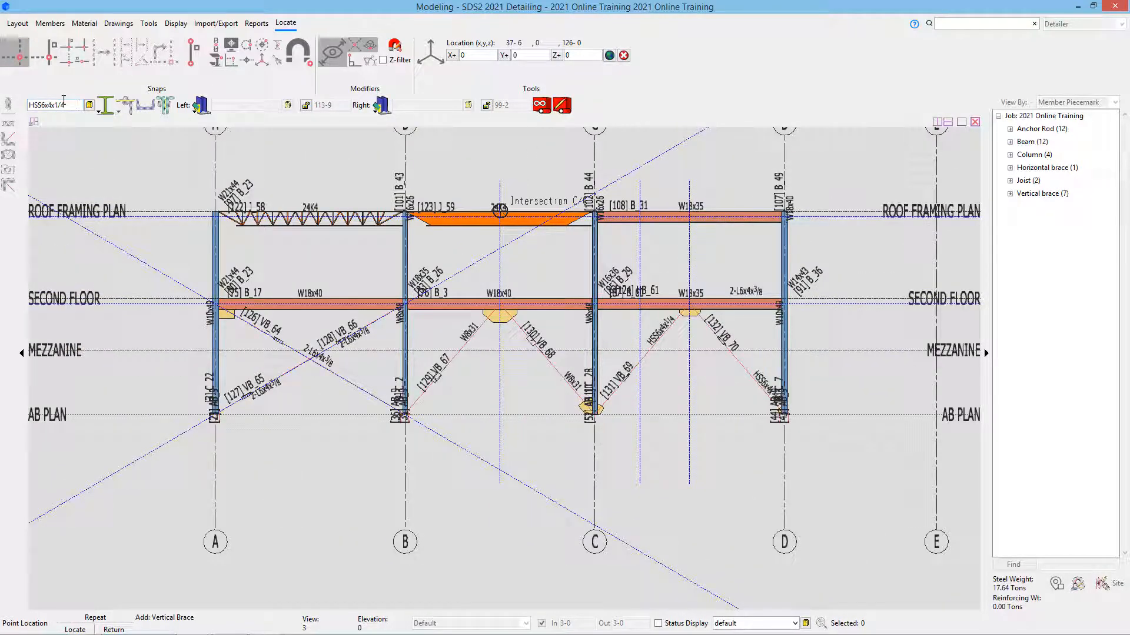
drag(77, 105, 3, 111)
text(wt7x11)
key(Tab)
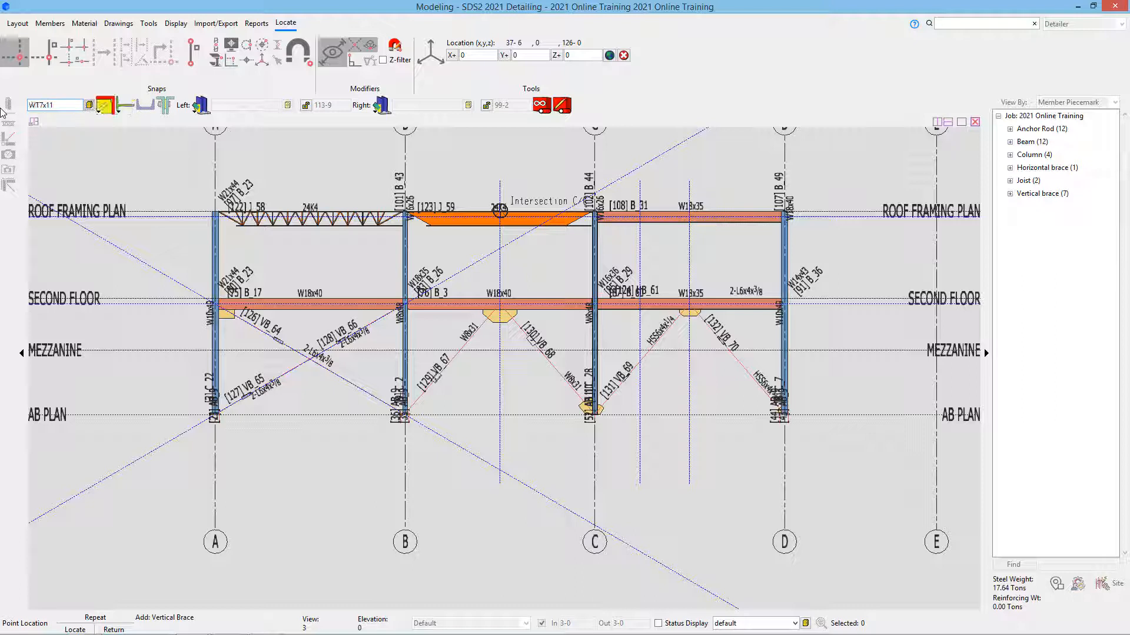
click(125, 116)
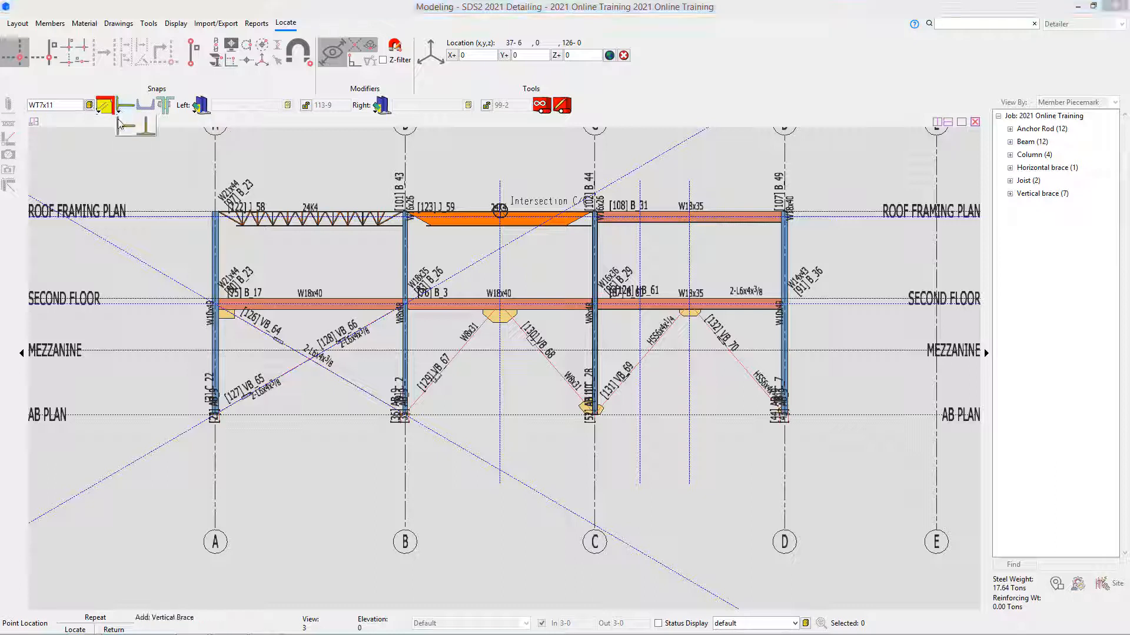
click(147, 127)
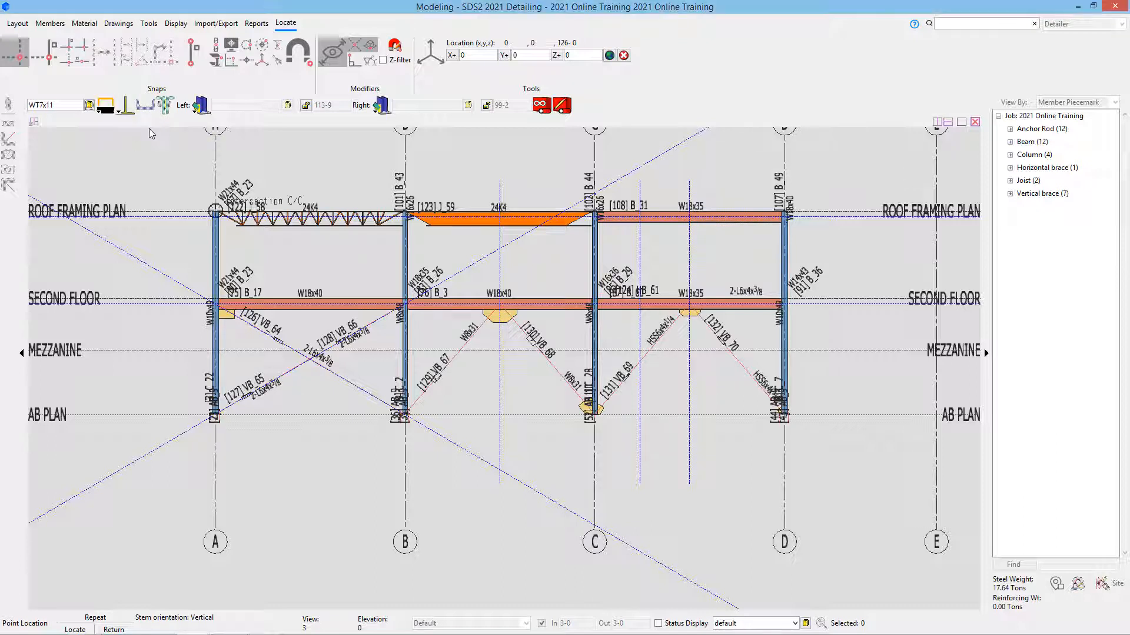
click(104, 111)
click(103, 113)
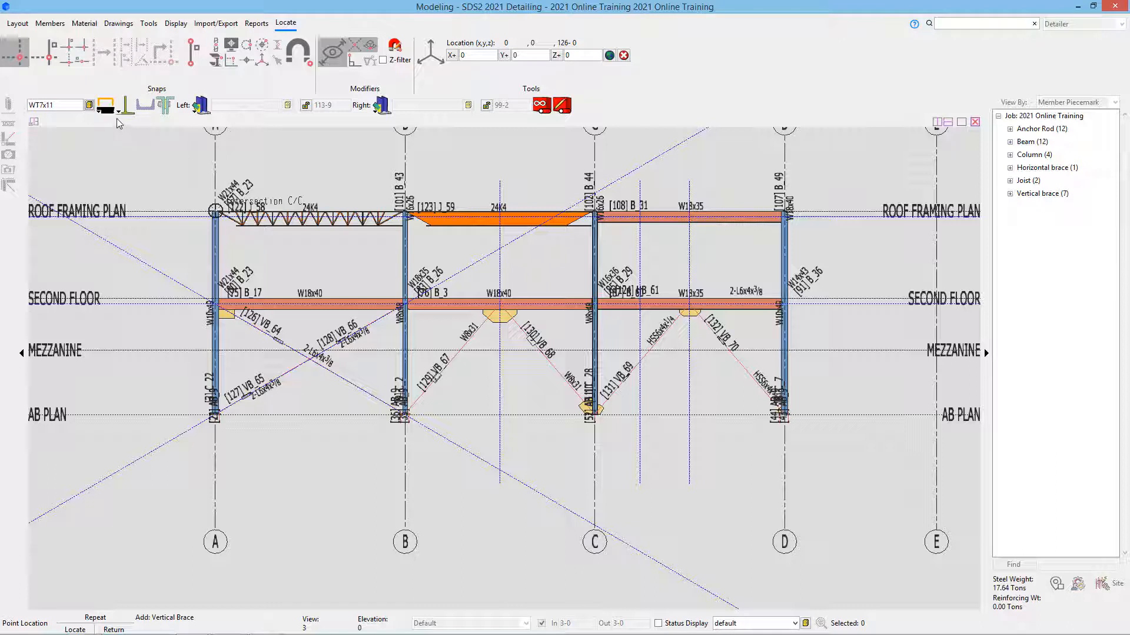
Step: Add a WT7x11 brace from the second-floor offset line midway between grids C and D to the roof offset line at grid D
click(689, 305)
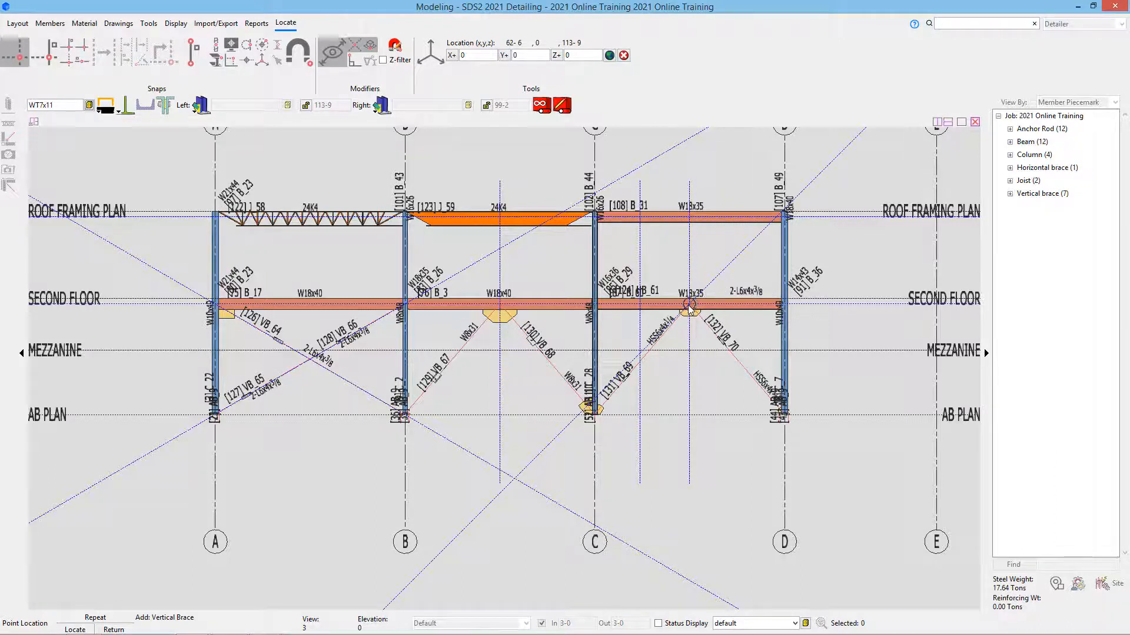
click(690, 305)
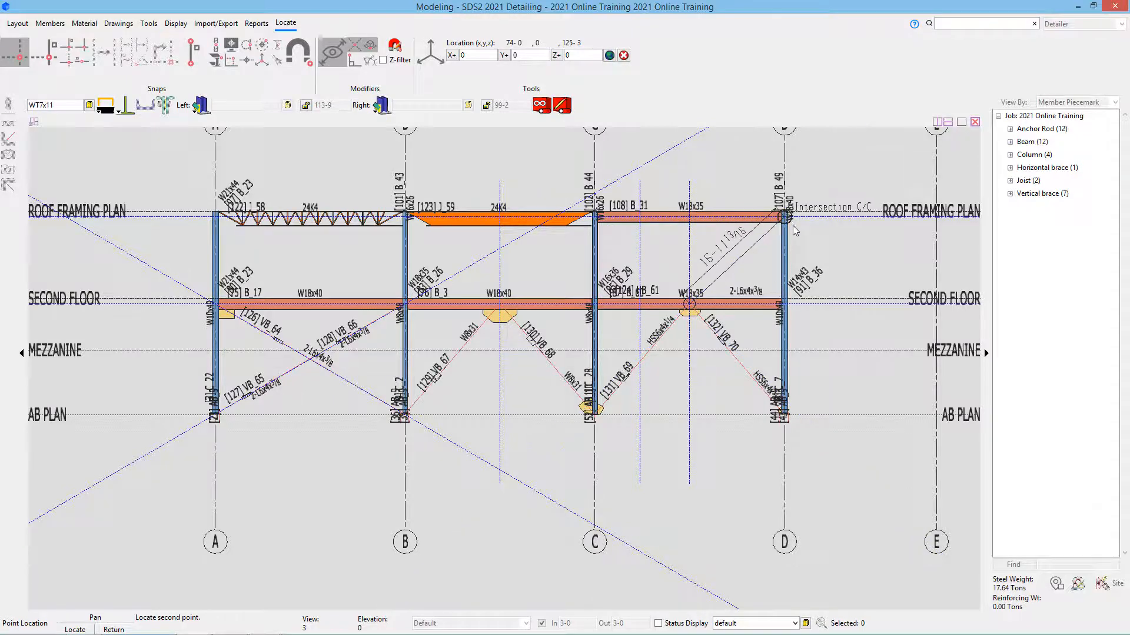
scroll(791, 226, up, 2)
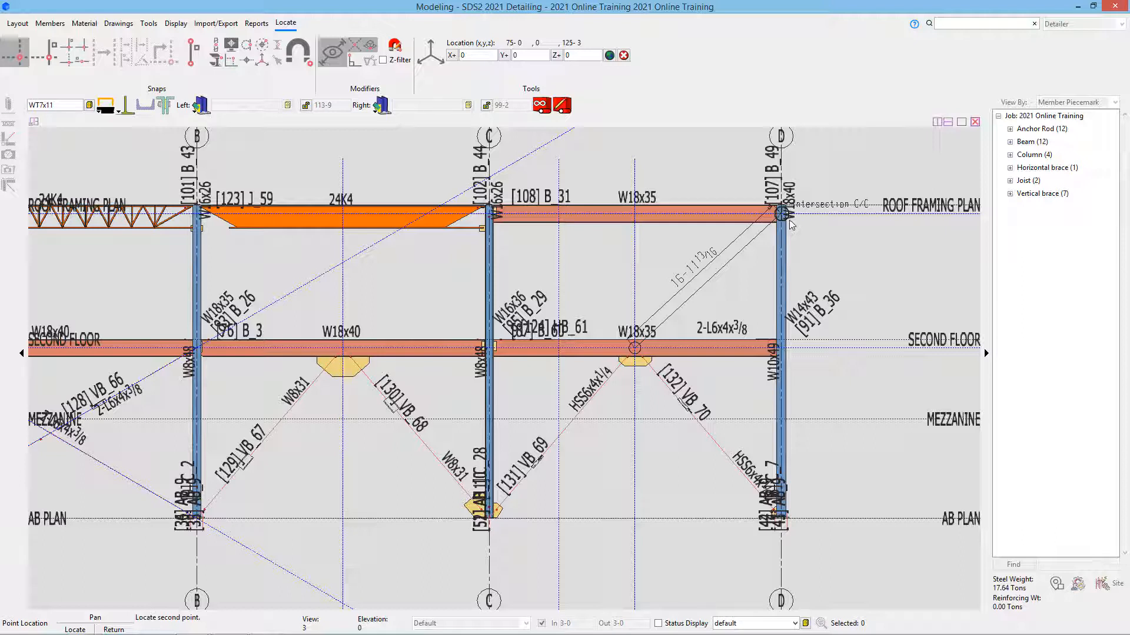
click(790, 226)
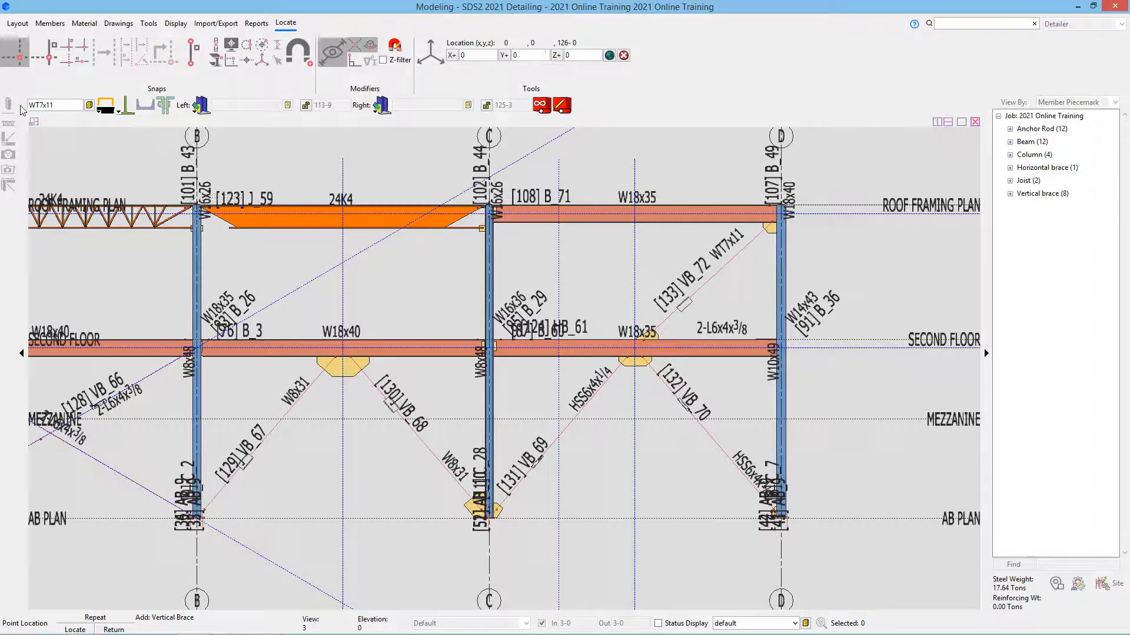
Step: Set the vertical brace section to WT4x9 with a horizontal stem orientation
drag(58, 105, 39, 104)
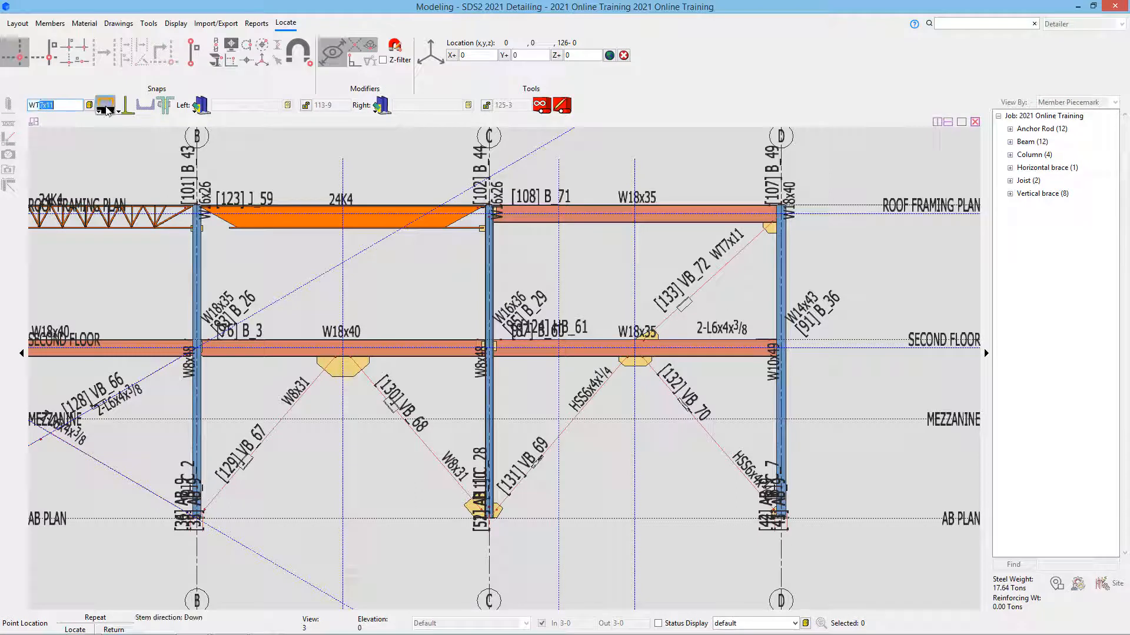
text(4x9)
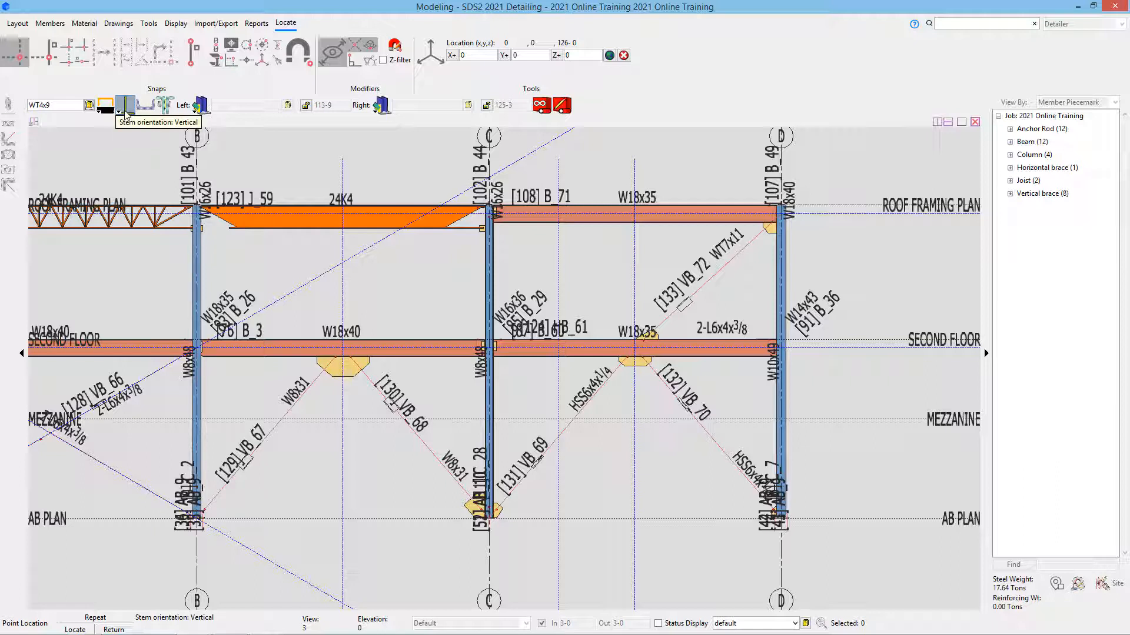
click(126, 113)
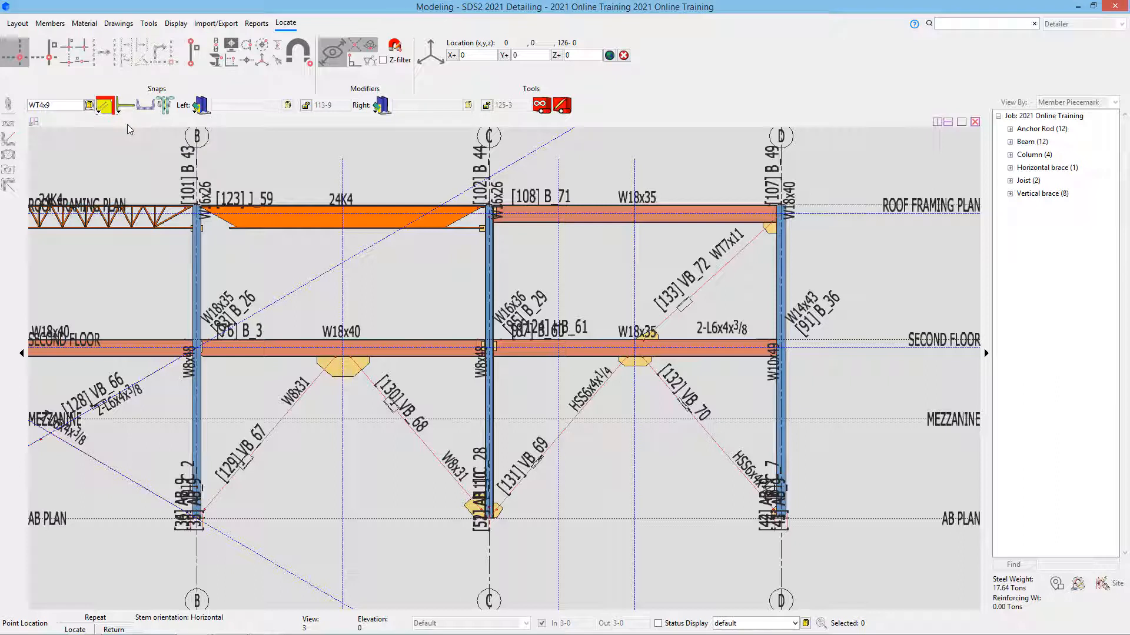
click(127, 125)
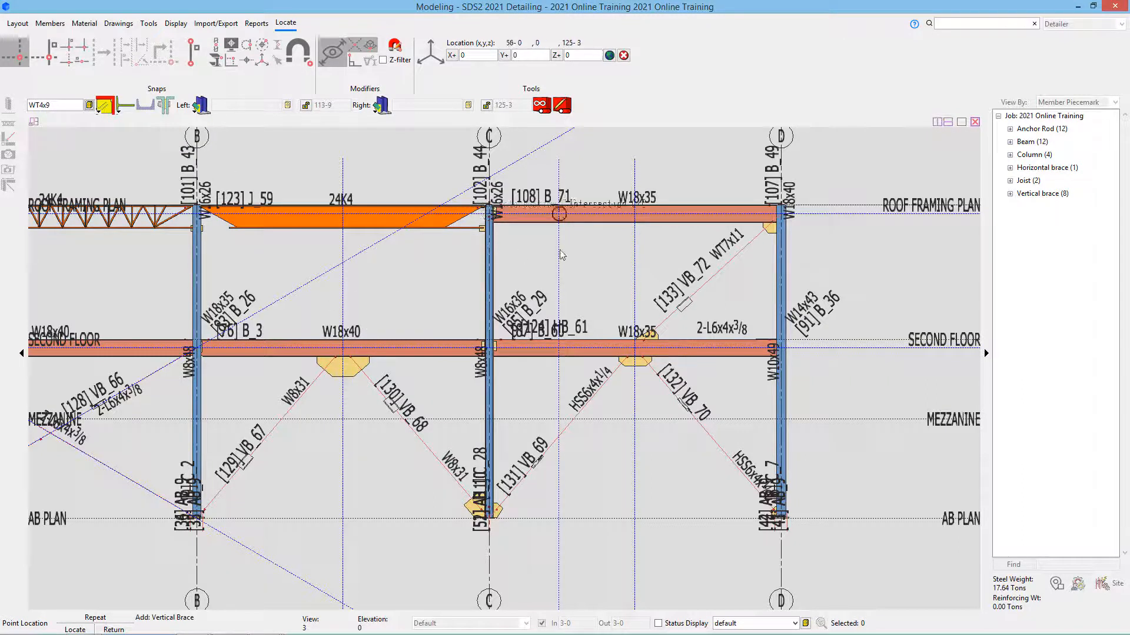
Step: Add a WT4x9 brace from the roof offset line at the construction line beside grid C to grid C, with a Z offset of -6-0
click(559, 214)
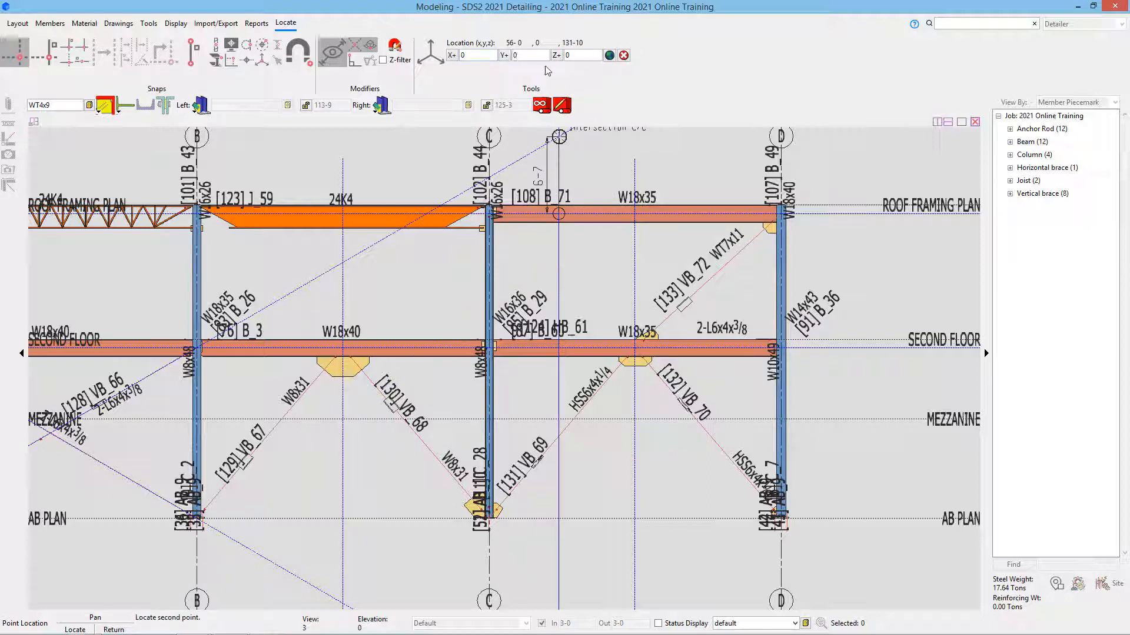
double_click(568, 56)
key(BackSpace)
text(-6-0)
scroll(499, 218, up, 4)
scroll(499, 219, up, 1)
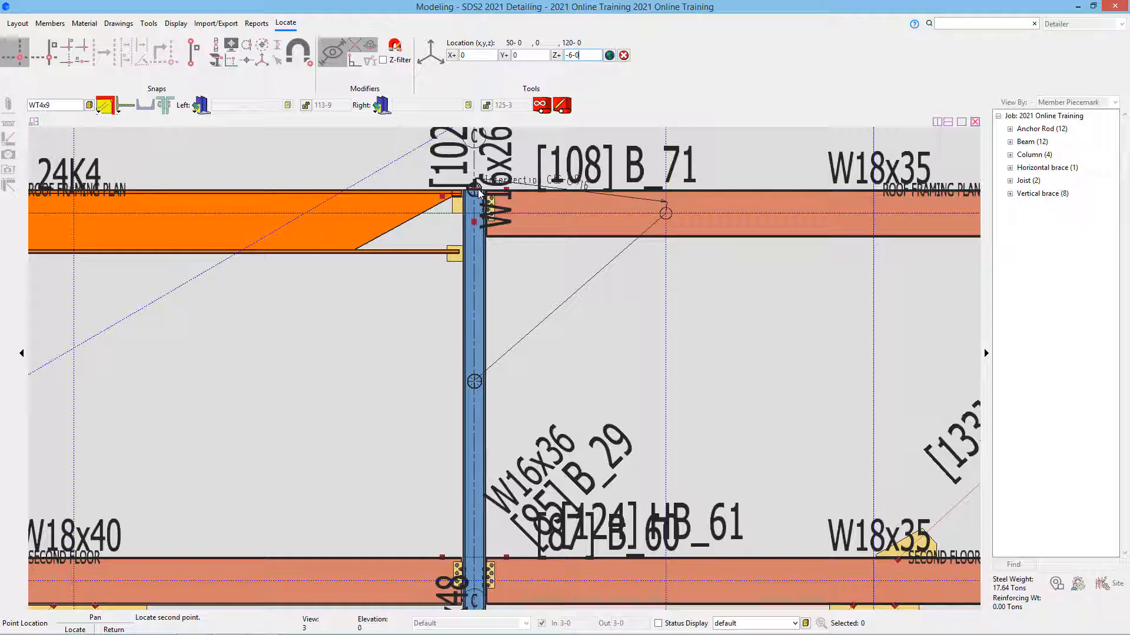
key(Return)
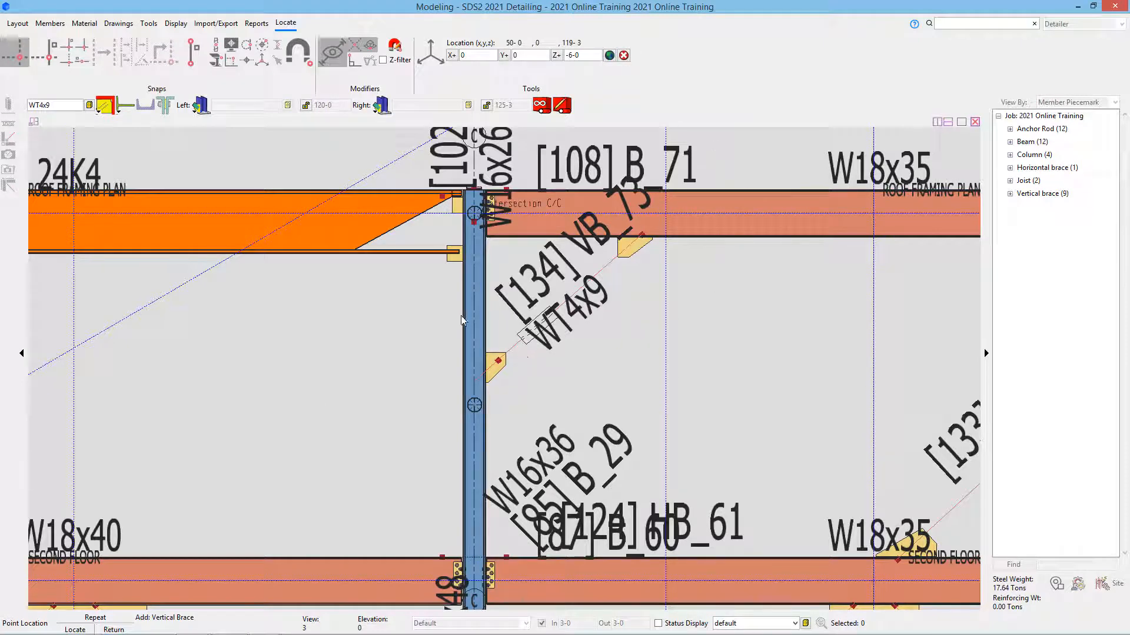
click(628, 58)
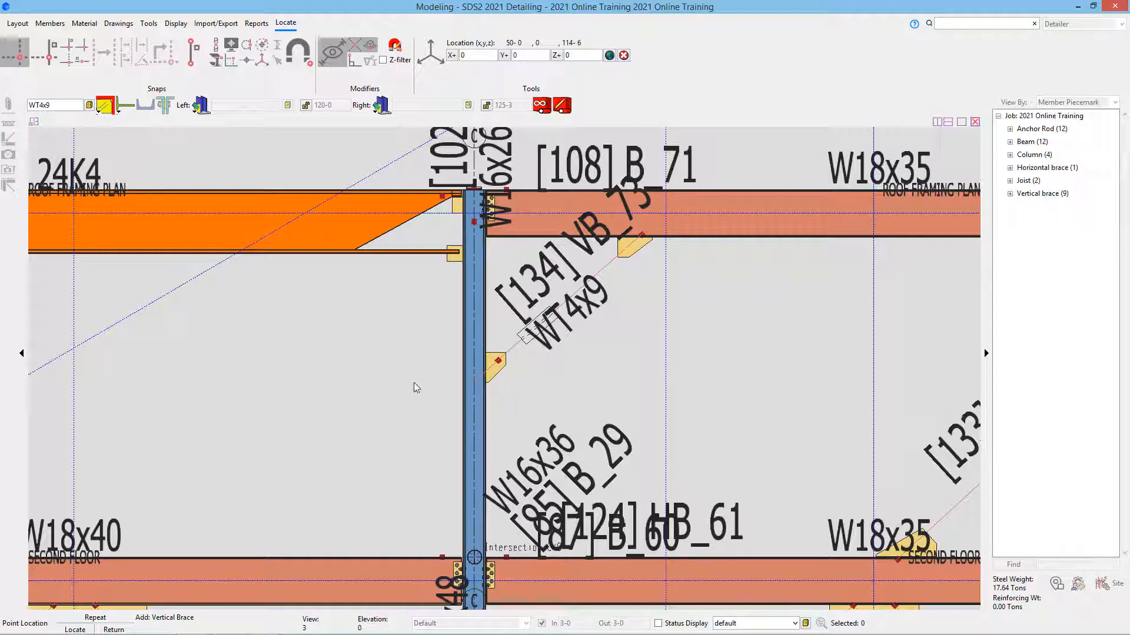
right_click(416, 401)
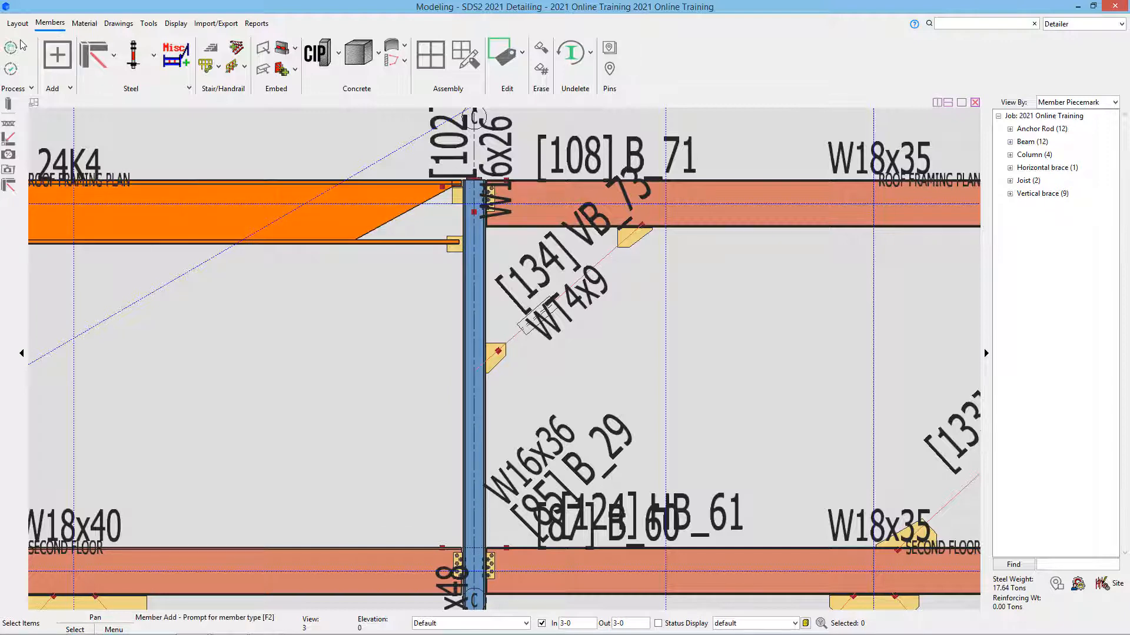
Step: Open the grid D elevation view
click(23, 24)
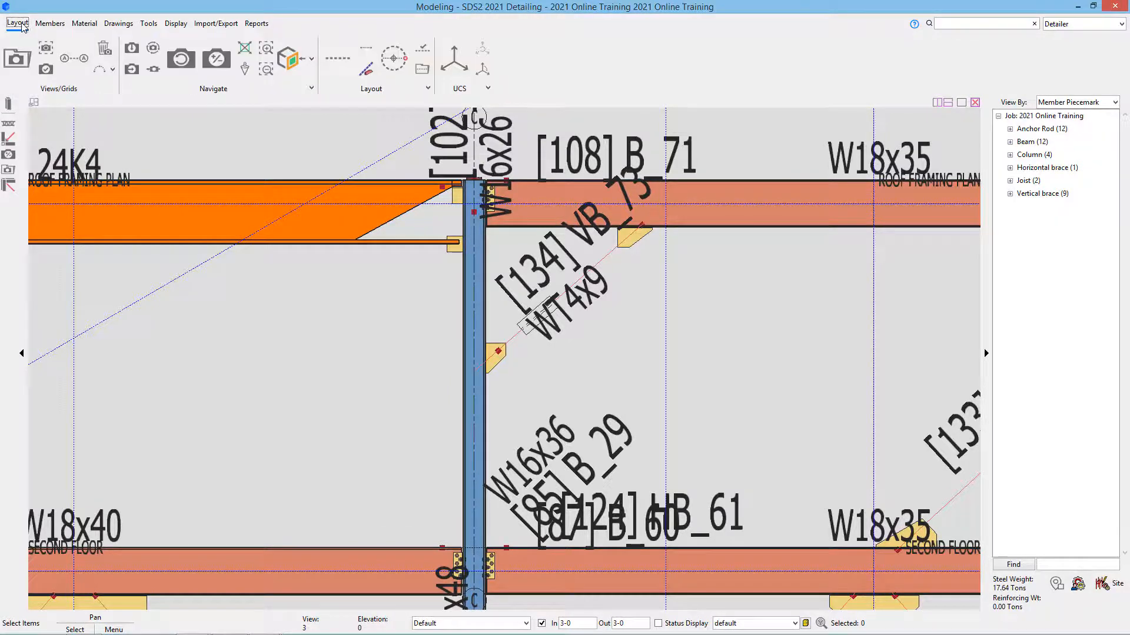
click(17, 59)
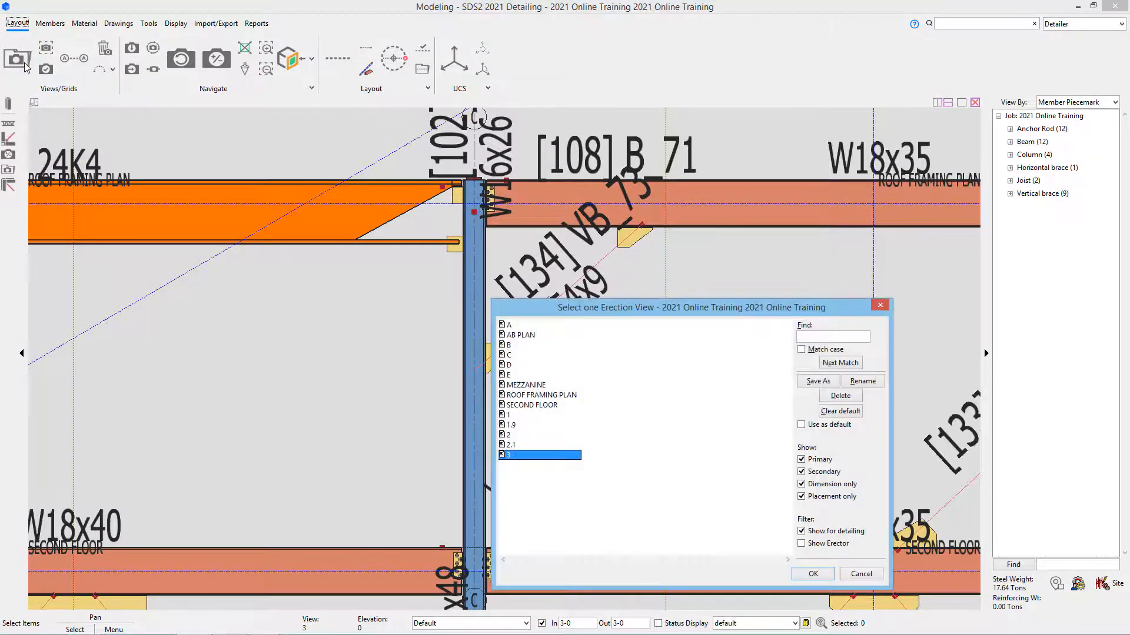
click(514, 365)
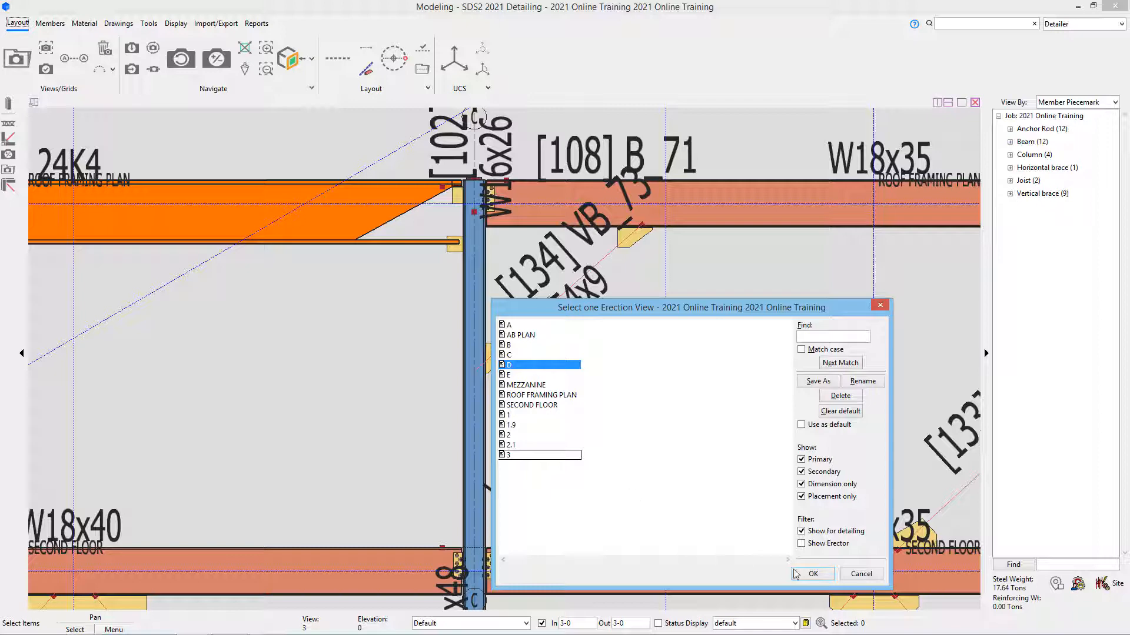
click(811, 574)
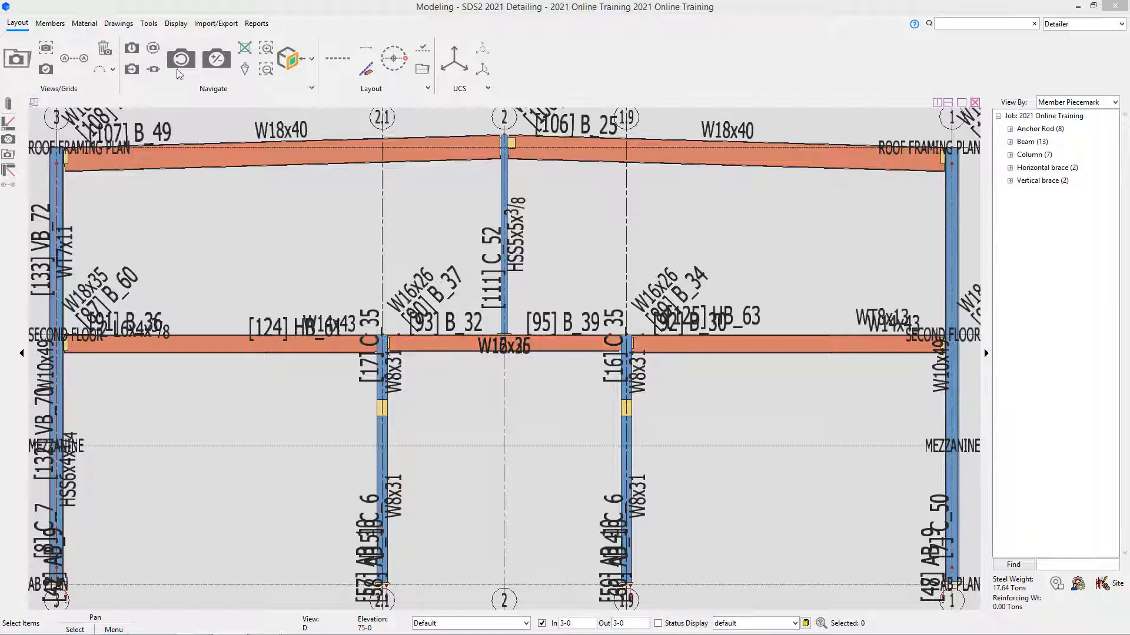
Step: Turn off the display of member piecemarks, member numbers and member section sizes
click(180, 24)
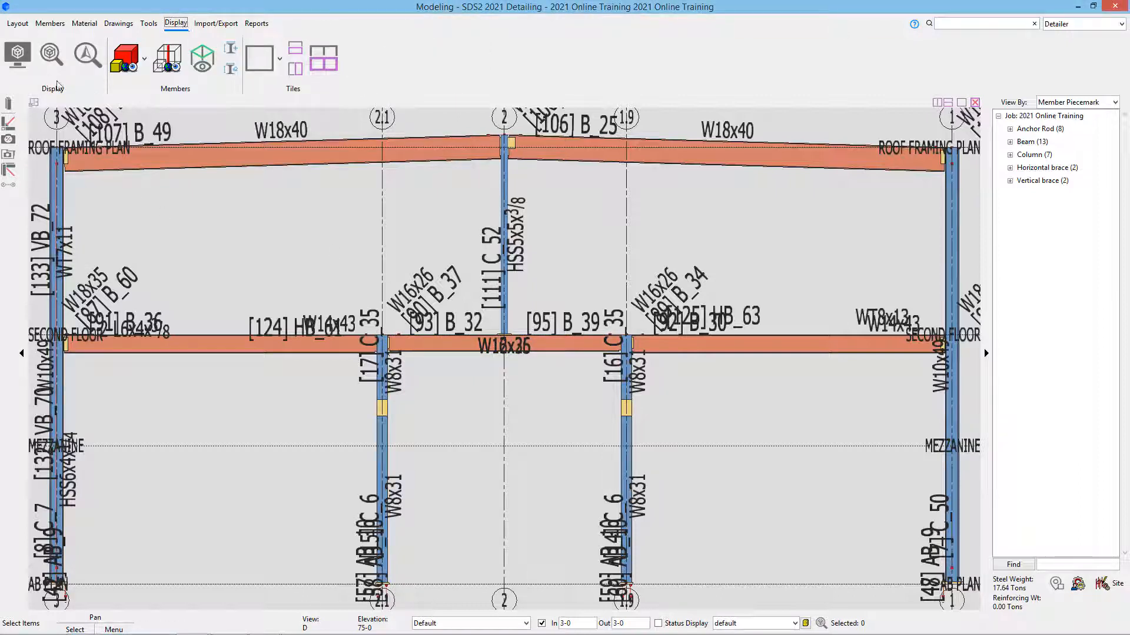
click(26, 65)
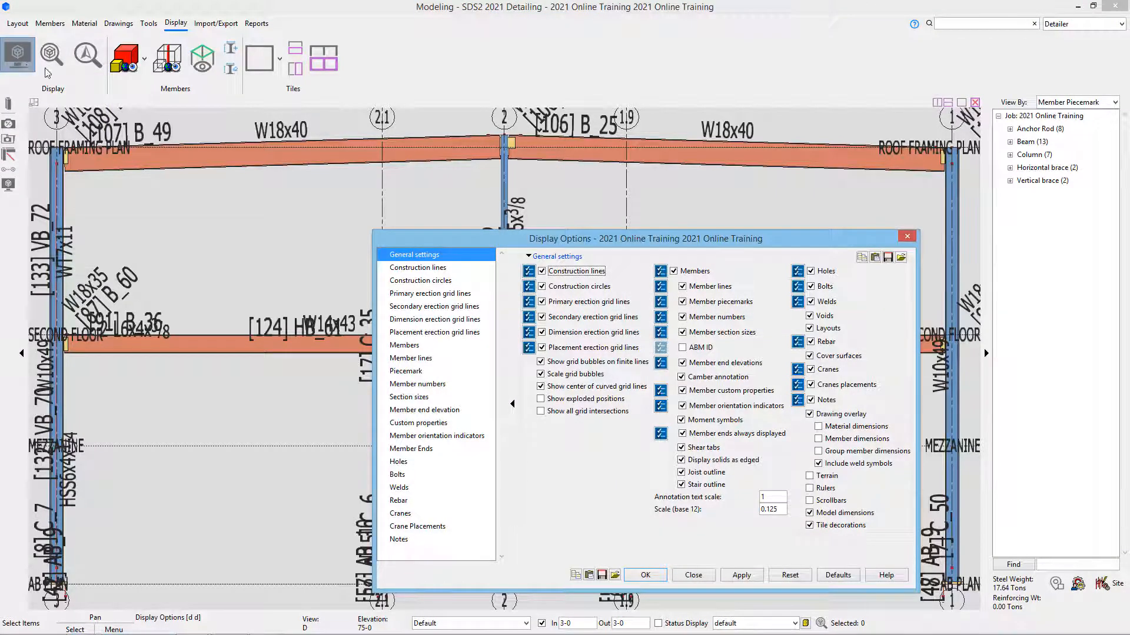
drag(474, 241, 285, 194)
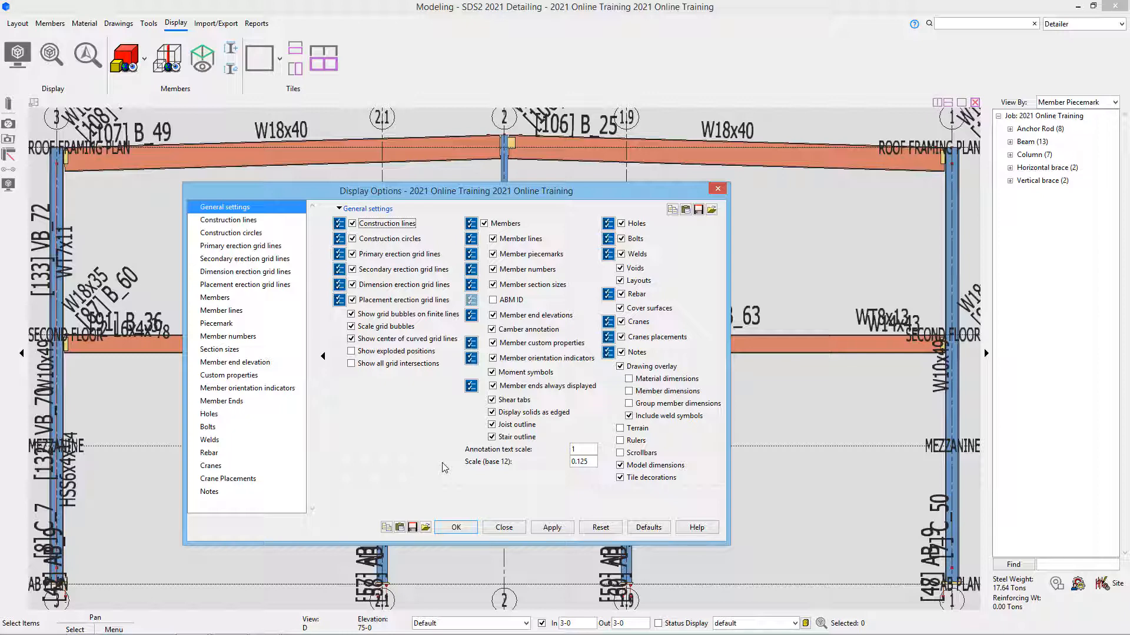
click(537, 256)
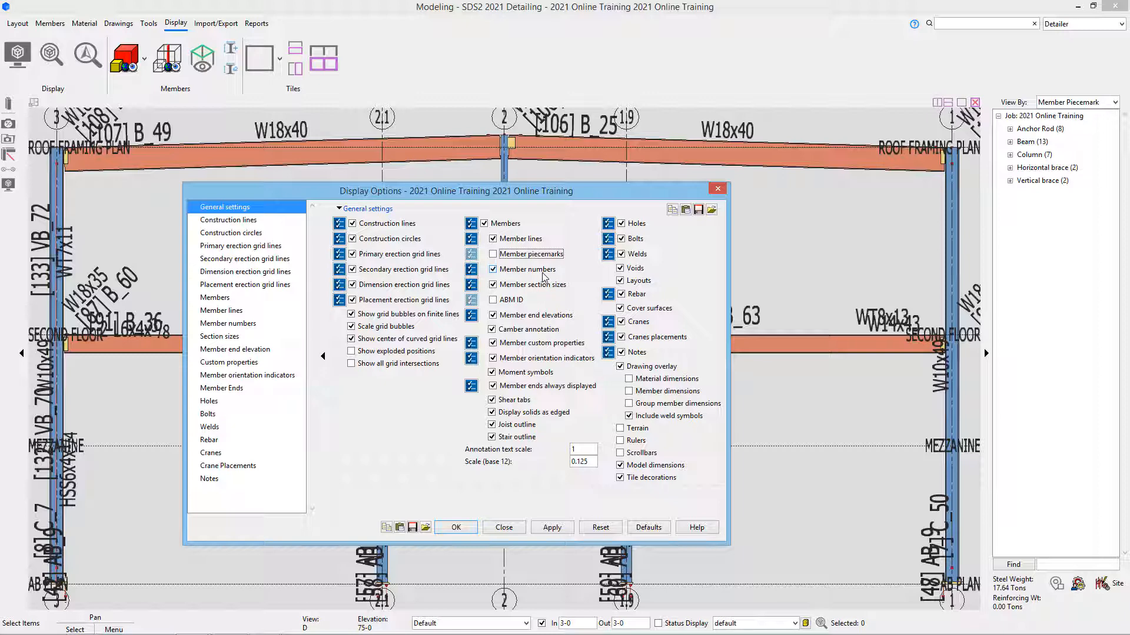
click(541, 271)
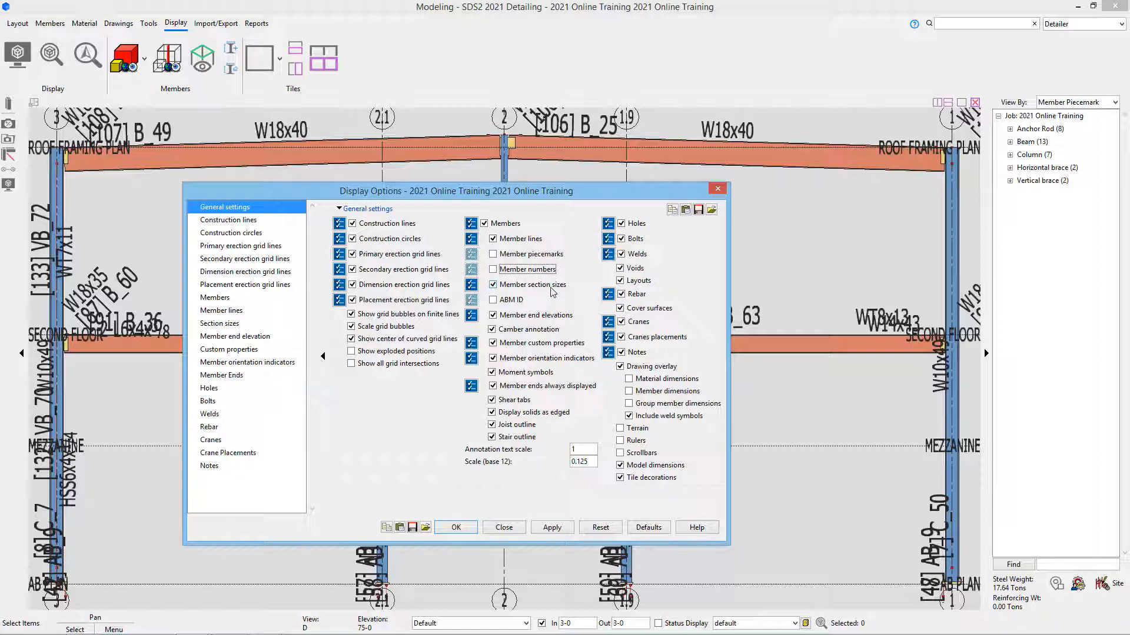
click(554, 285)
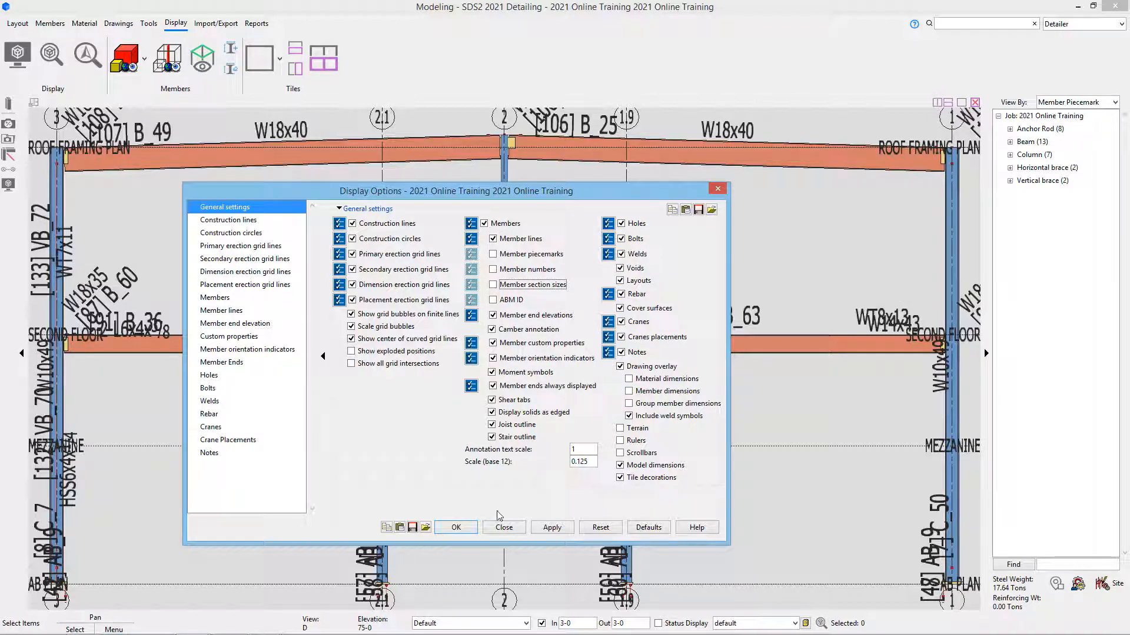
click(457, 527)
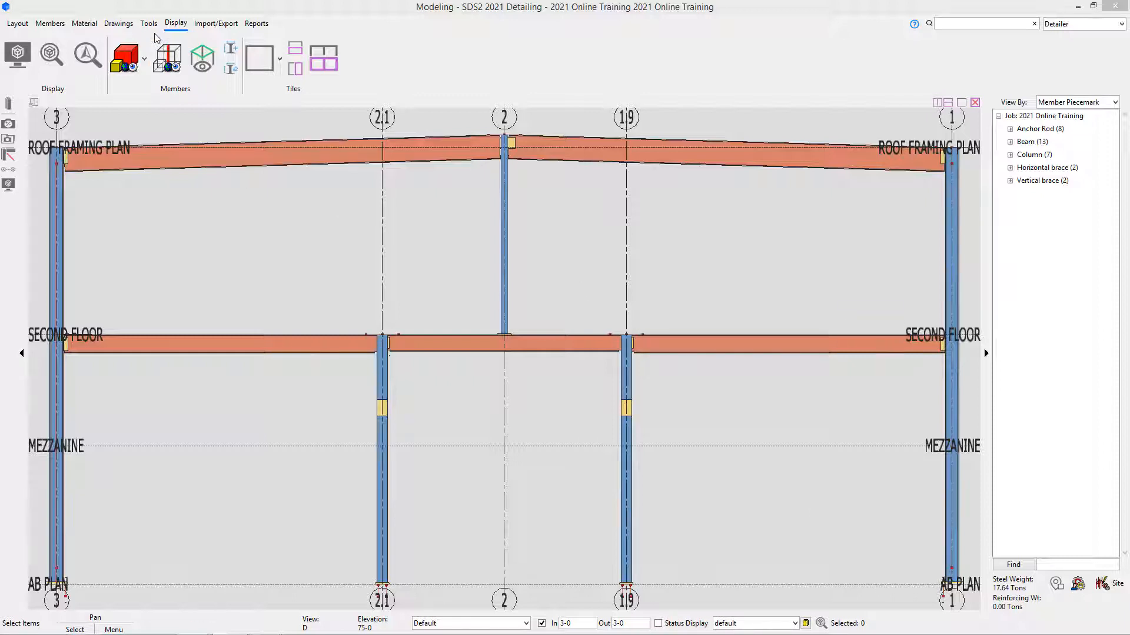
Step: Add a horizontal construction line offset -9 from the ROOF FRAMING PLAN level
click(50, 23)
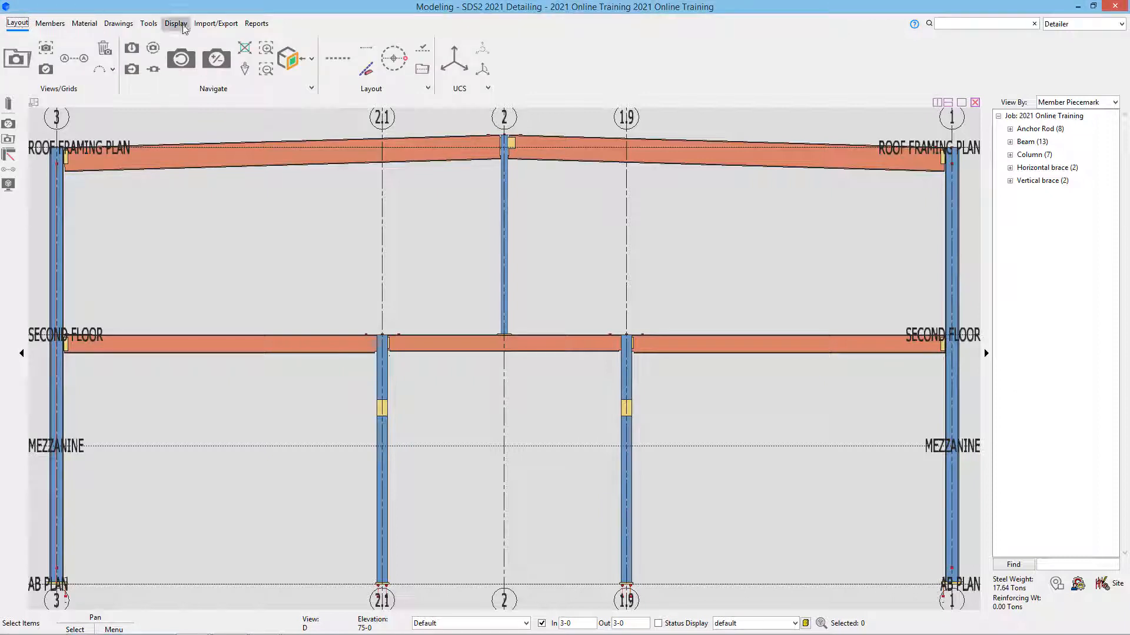
click(175, 23)
click(18, 23)
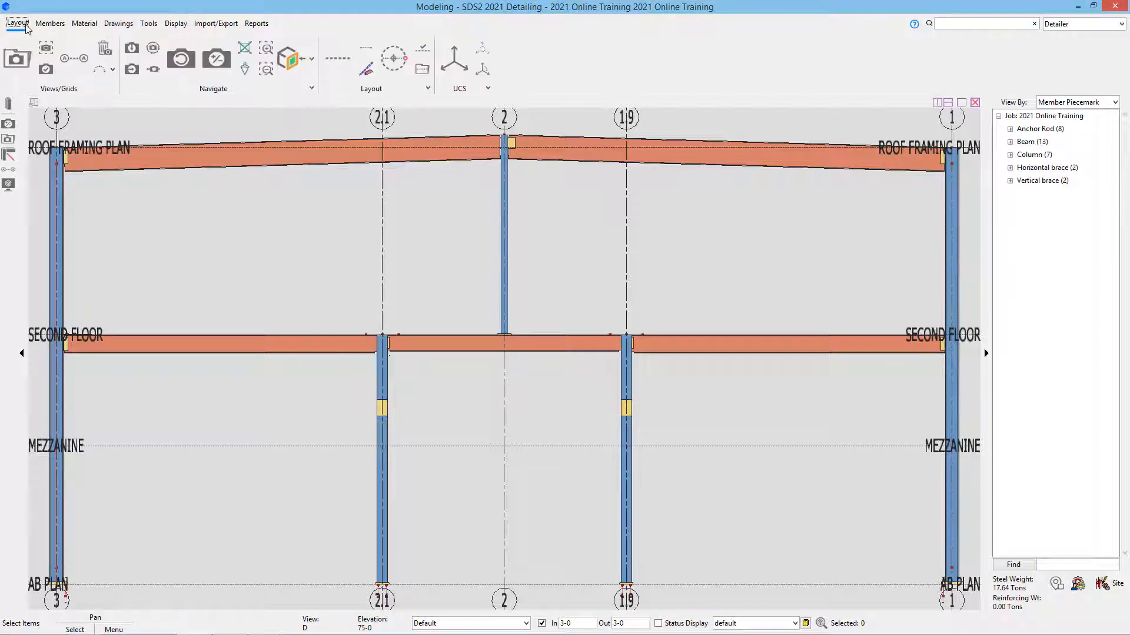
click(332, 68)
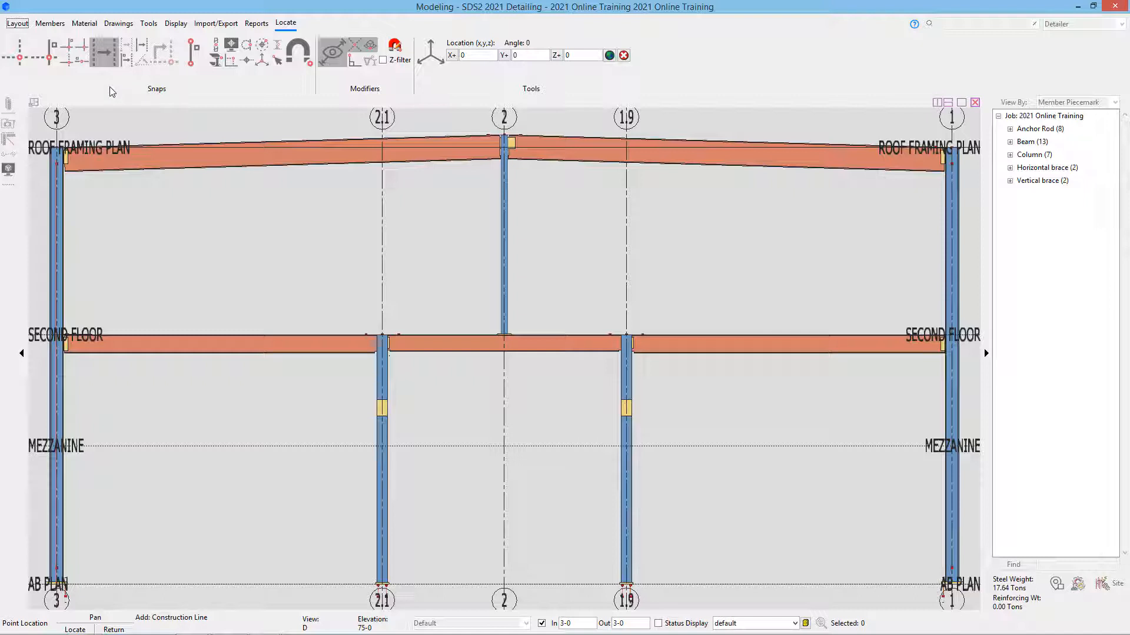
click(213, 149)
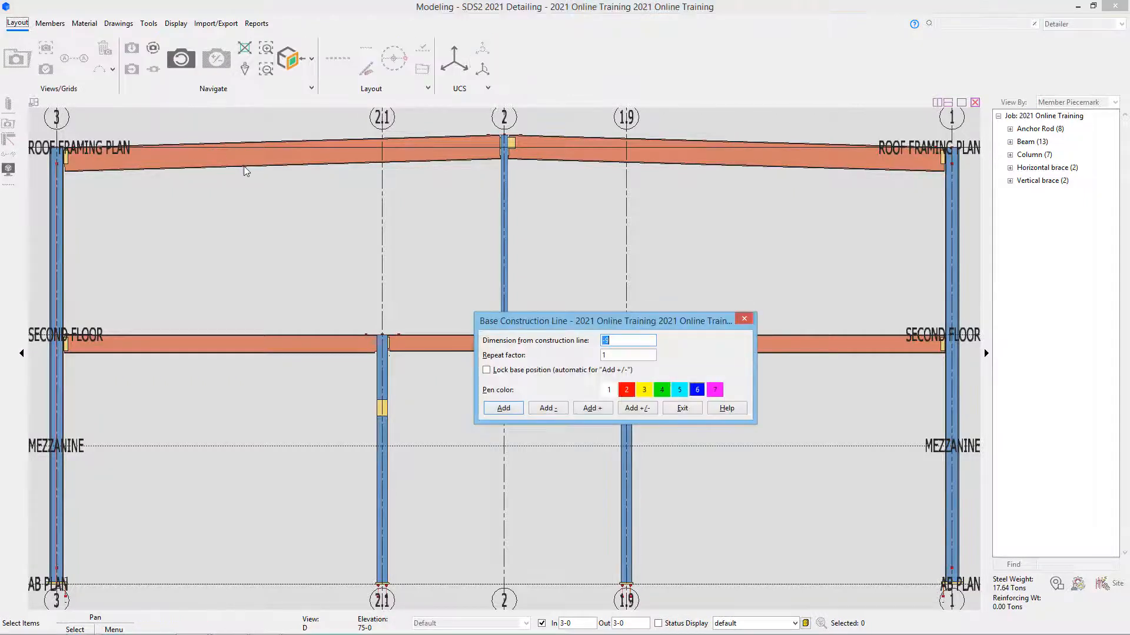
click(509, 411)
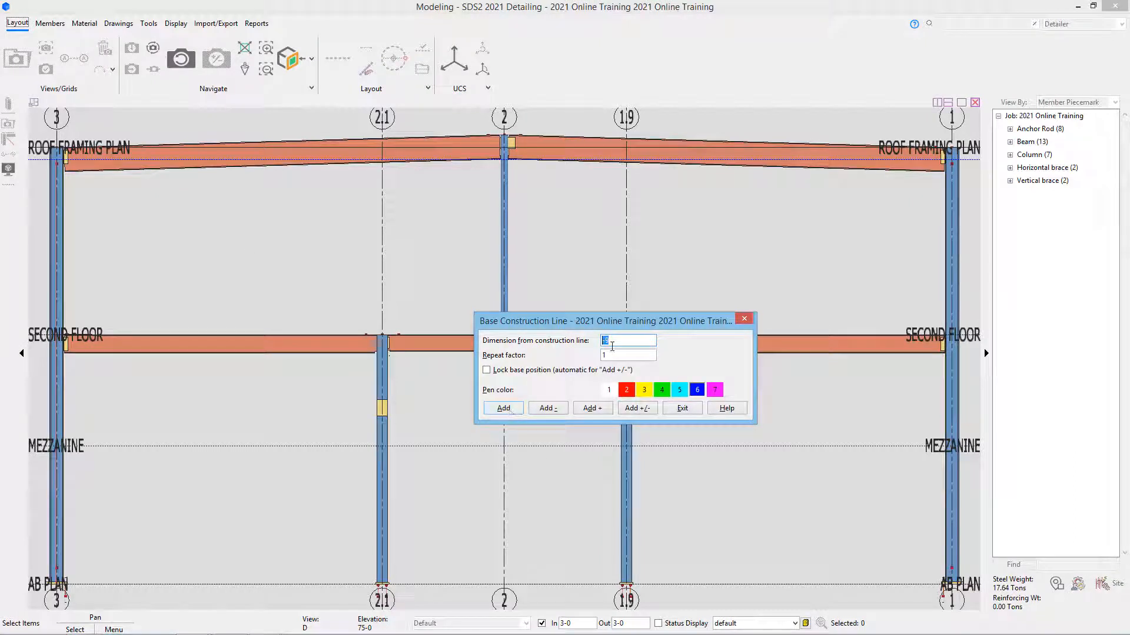
click(682, 408)
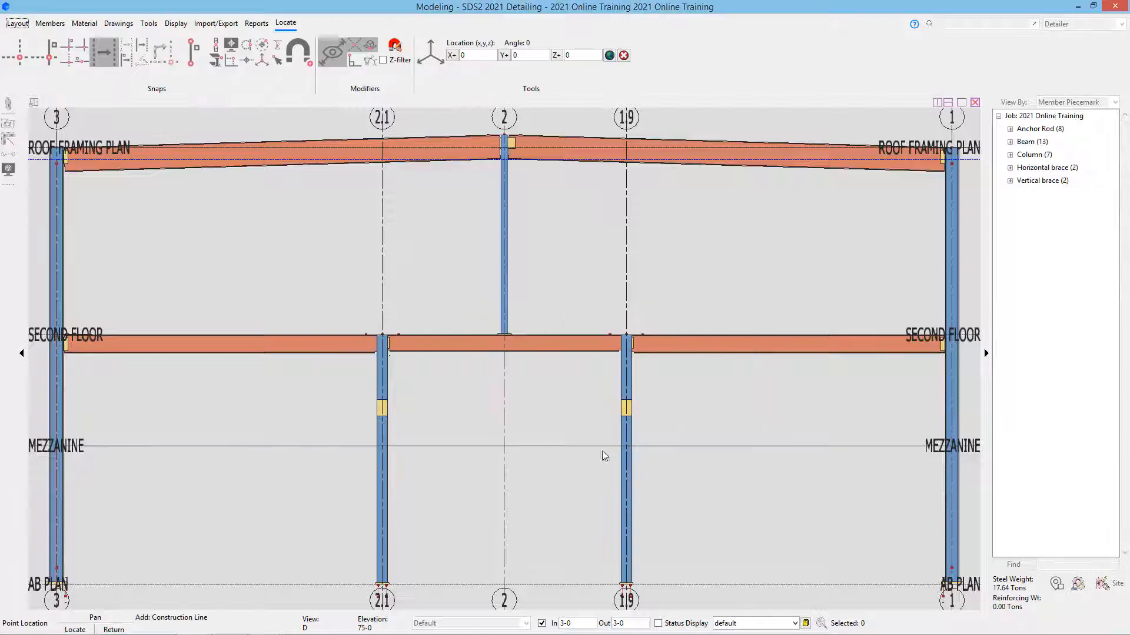
Step: Add a horizontal construction line offset -7 from the SECOND FLOOR level
click(152, 337)
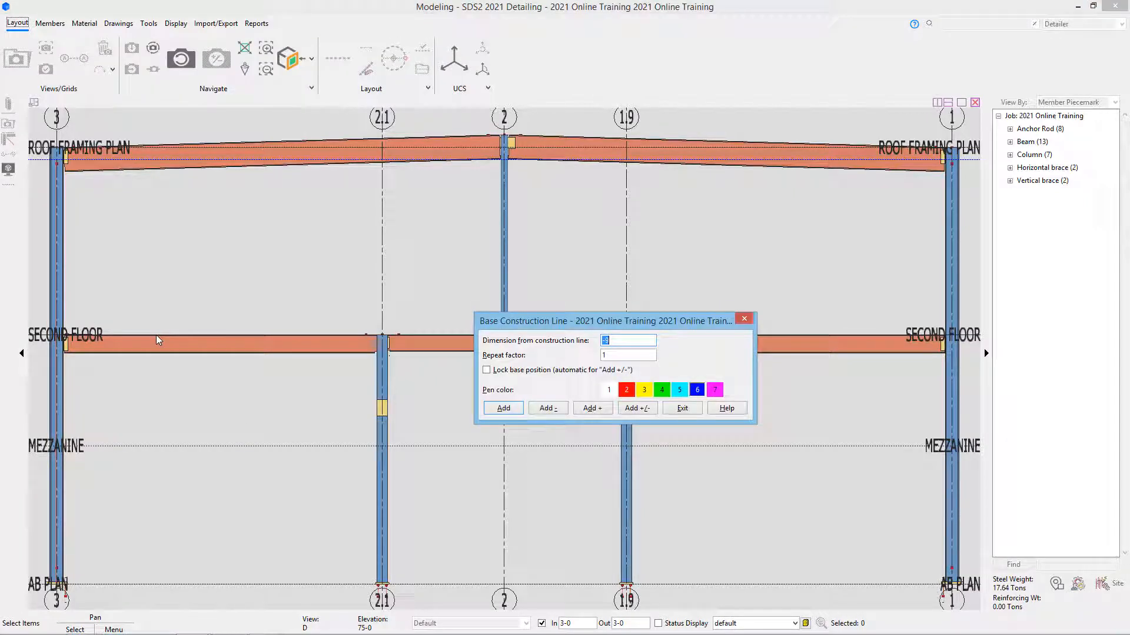
text(-7)
key(Return)
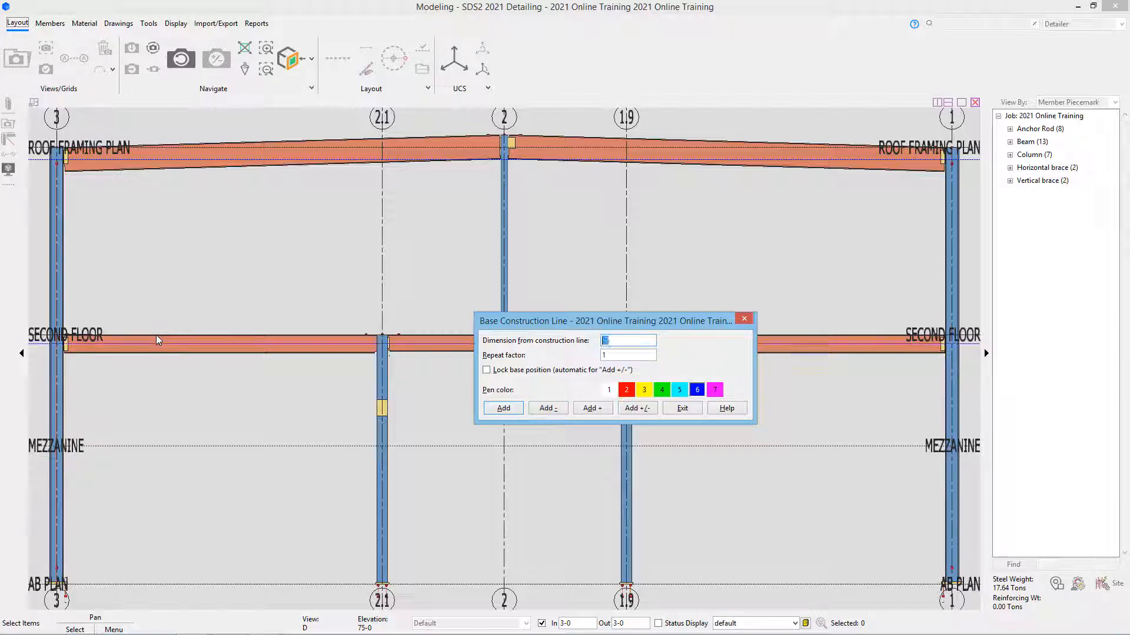
click(745, 322)
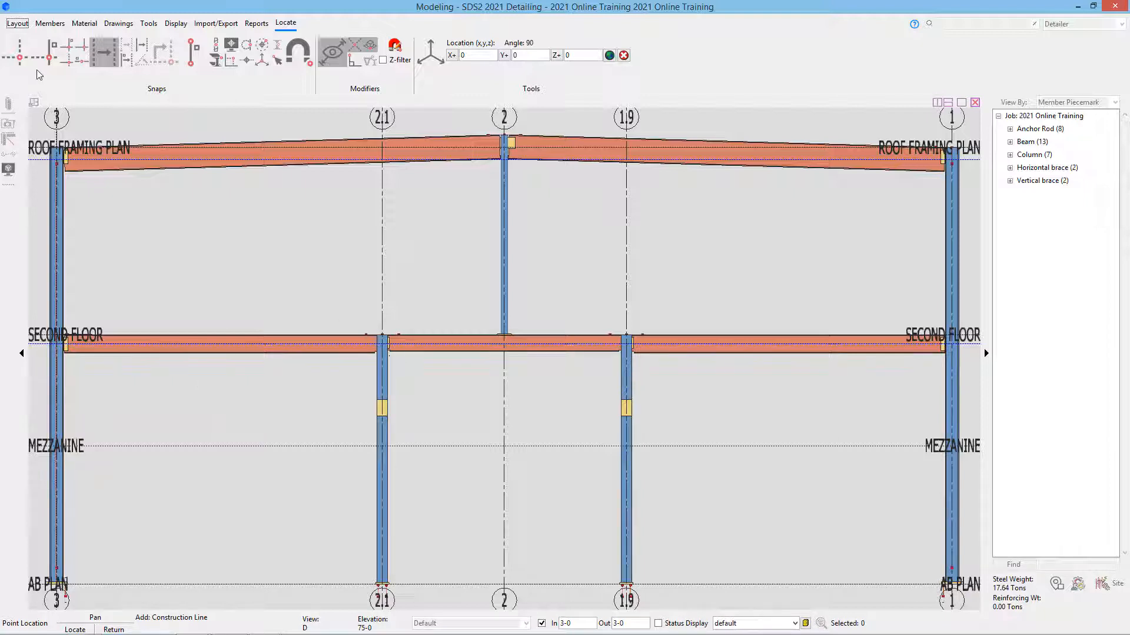
Step: Add a diagonal construction line from the offset roof line at grid 3 down to the AB PLAN level at grid 2.1
click(22, 57)
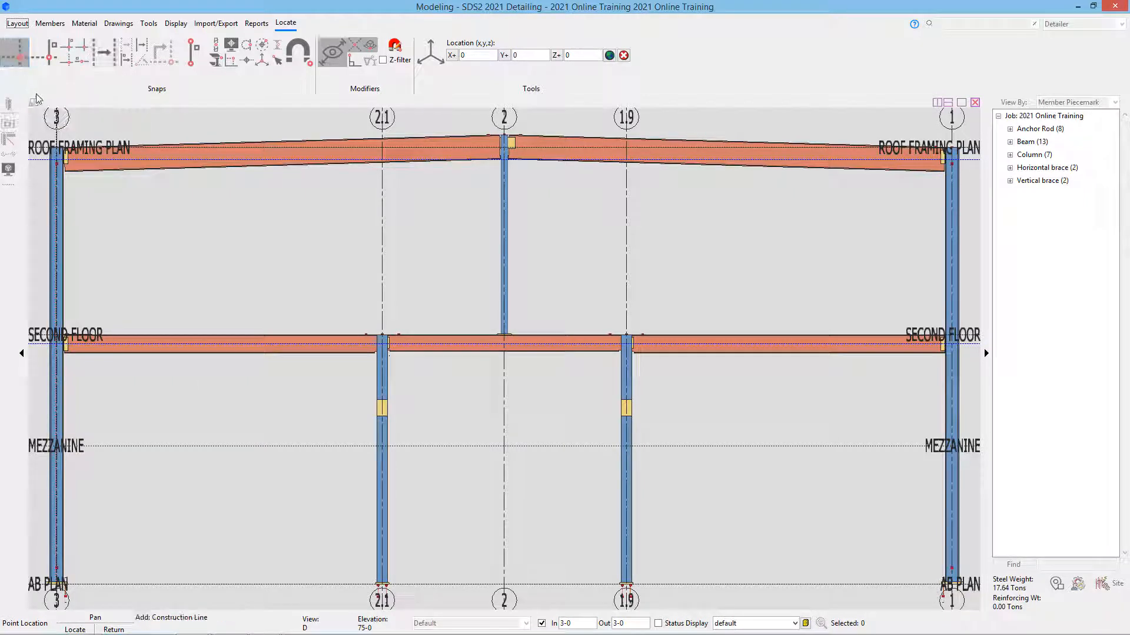
click(58, 159)
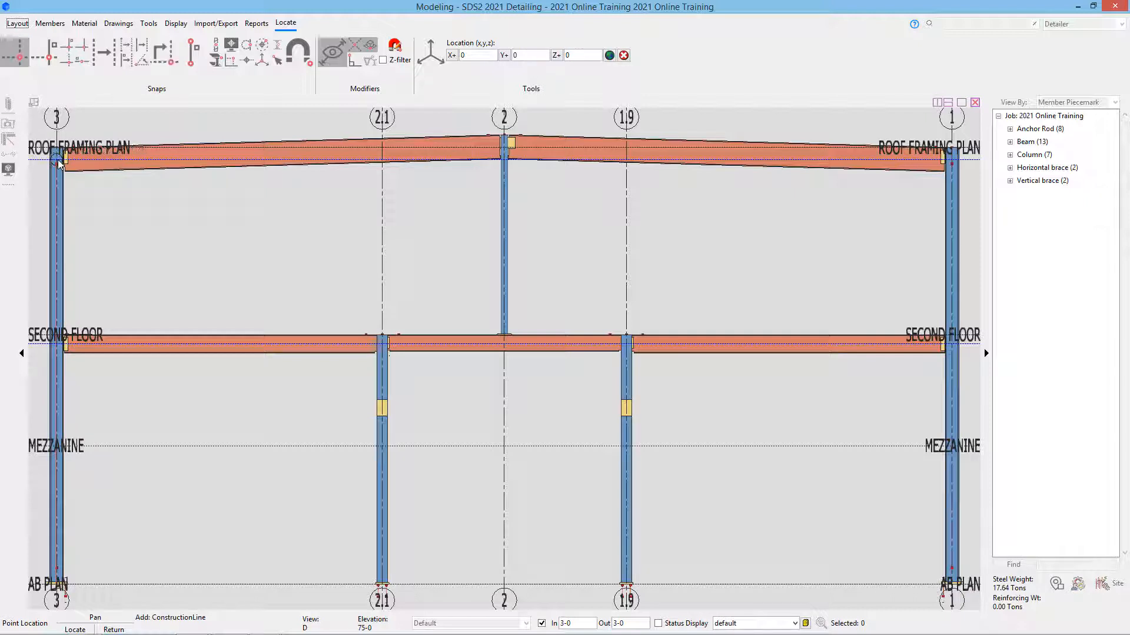
click(382, 584)
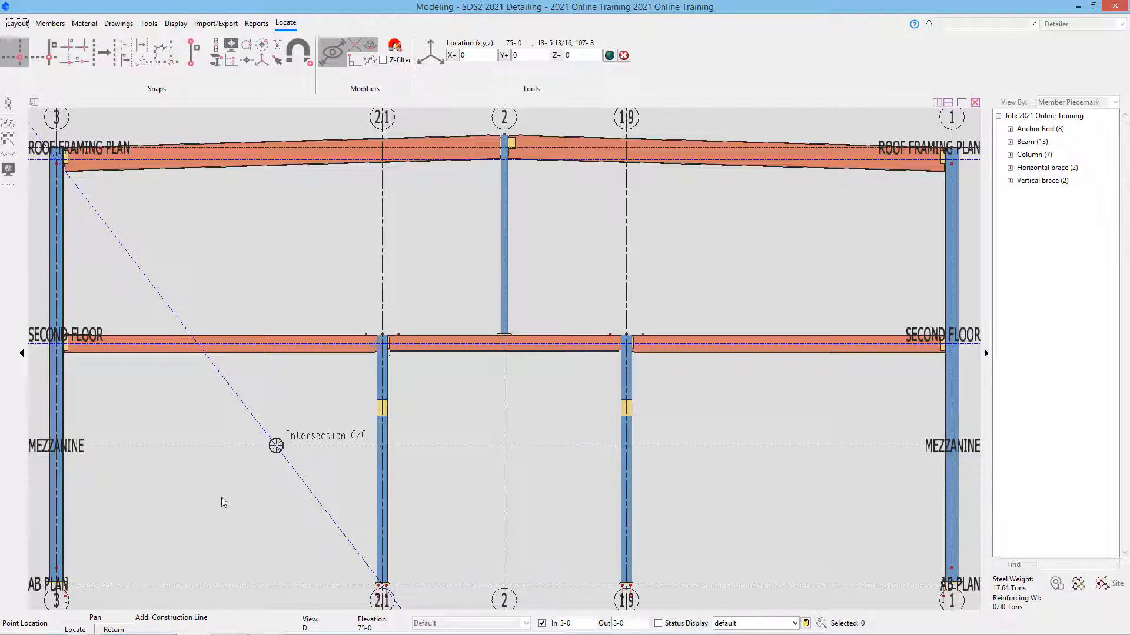
right_click(190, 489)
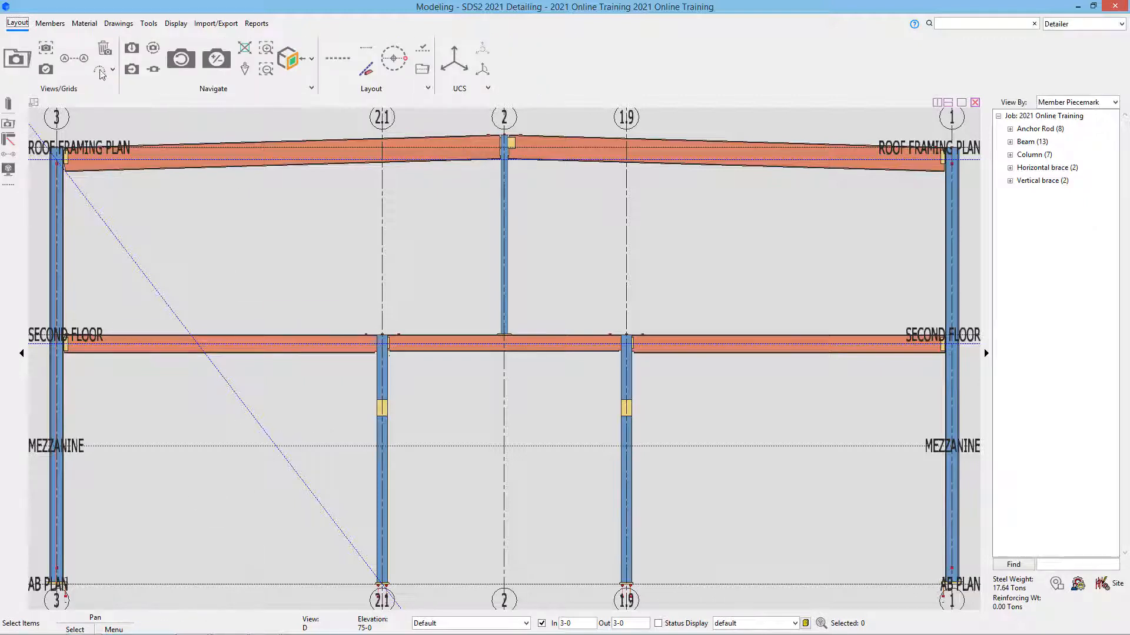
Step: Add a PIPE 5 STD vertical brace along the diagonal construction line, from the roof intersection at grid 3 to the second floor beam
click(50, 23)
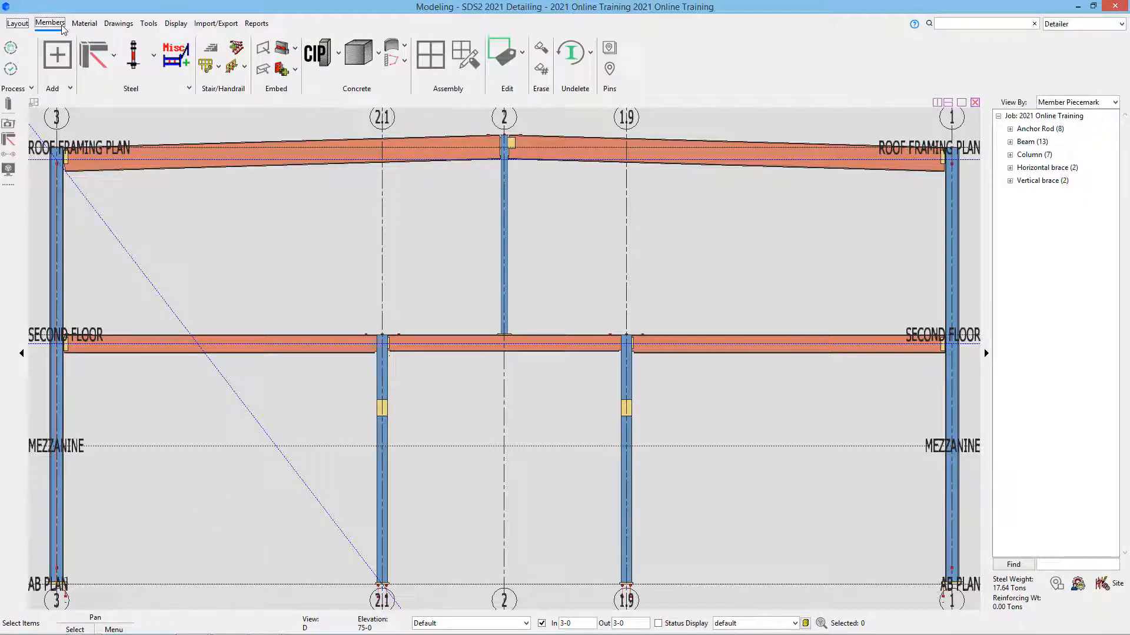
click(95, 56)
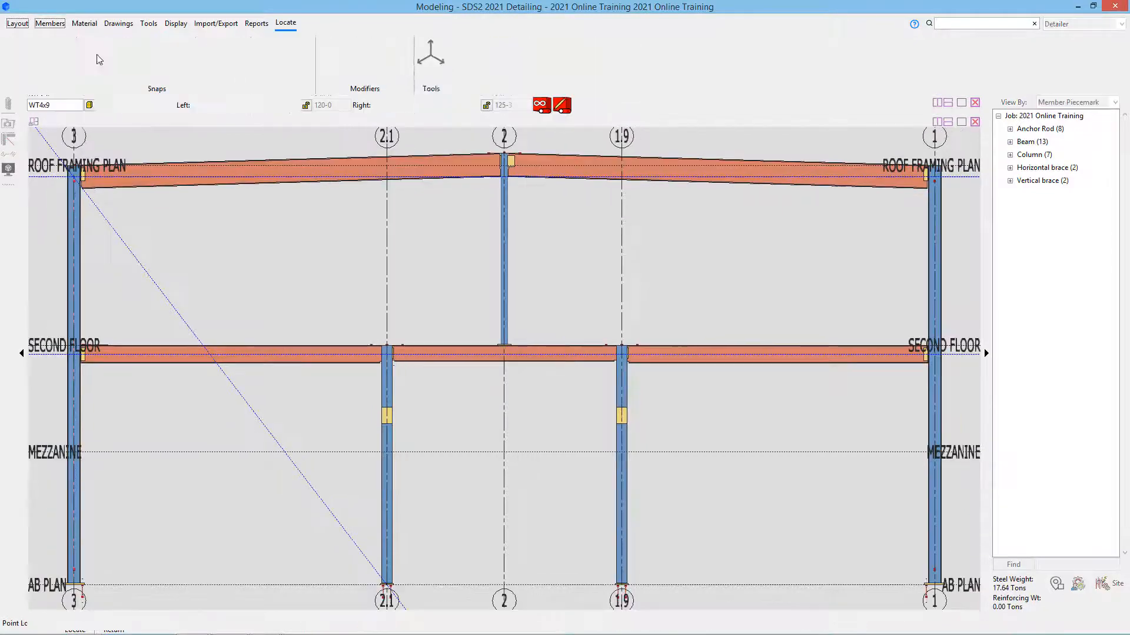
click(74, 104)
text(pipe)
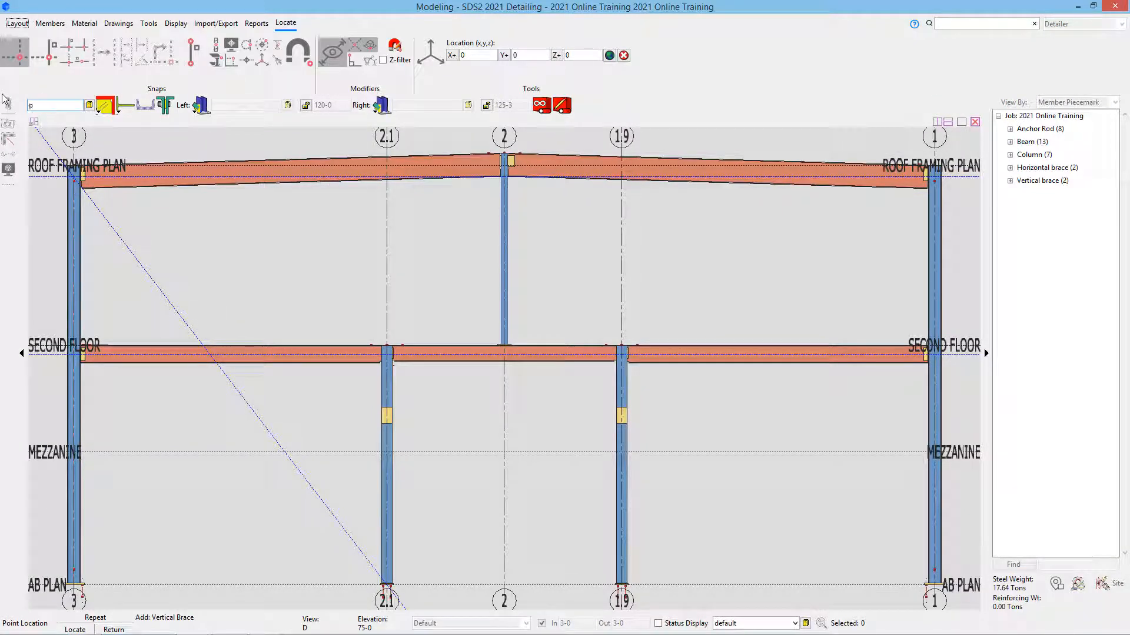
text( 5 std)
click(76, 183)
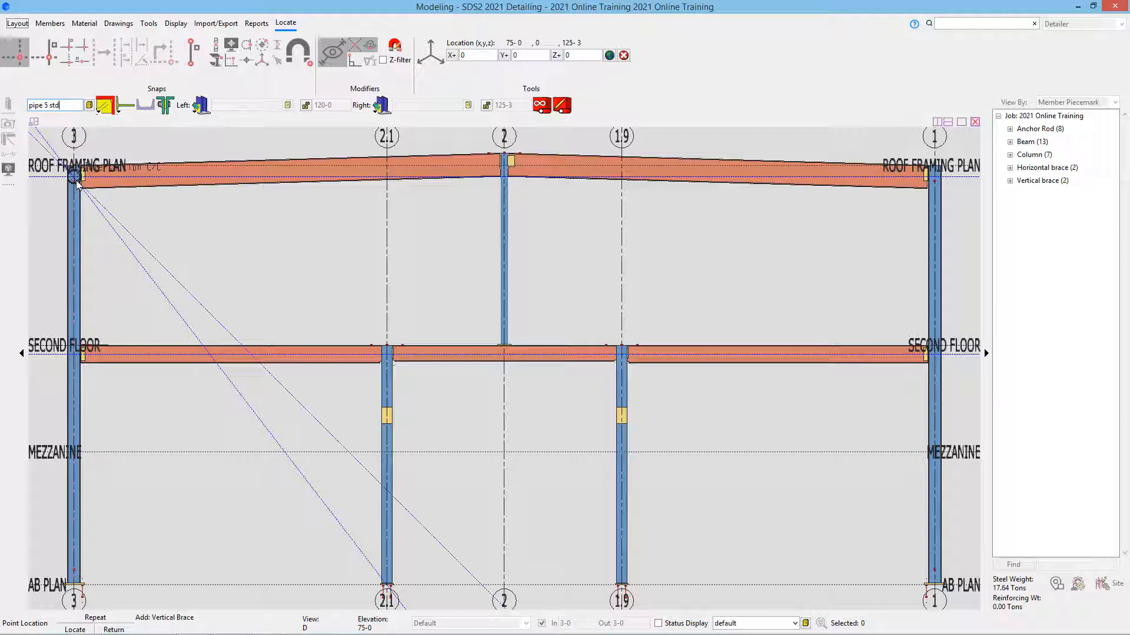
click(74, 177)
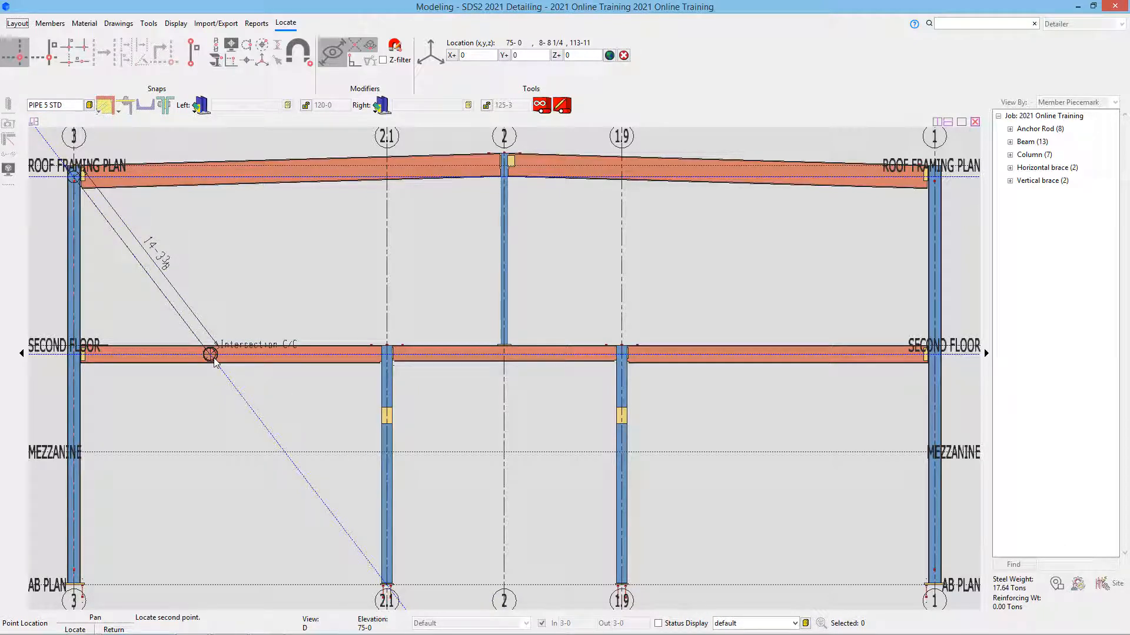
click(211, 354)
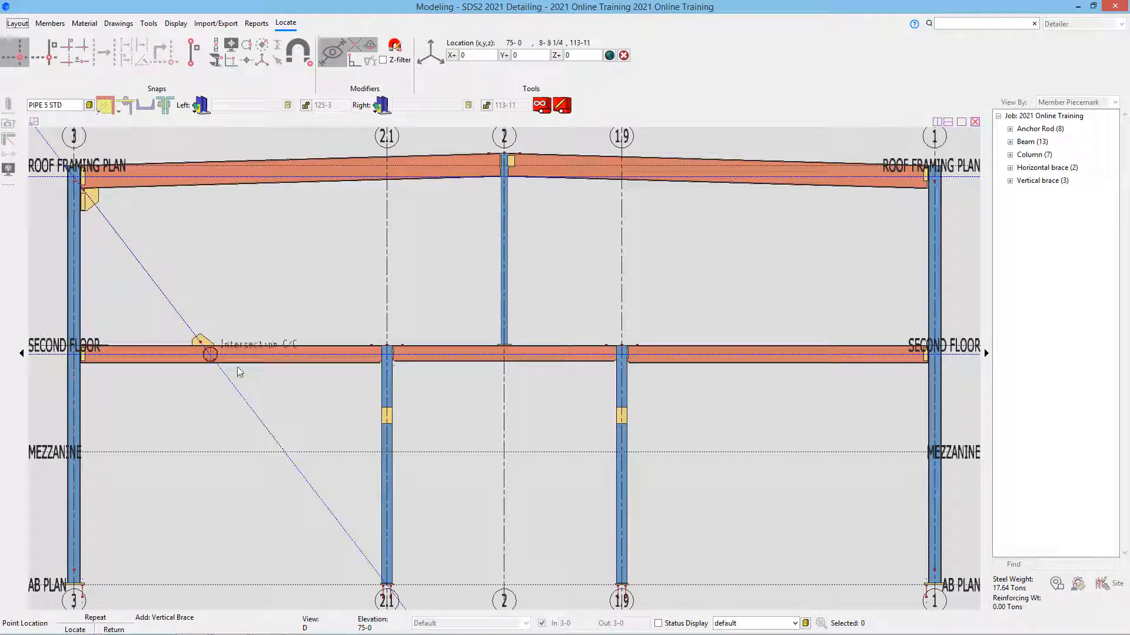
Step: Add another PIPE 5 STD vertical brace along the diagonal, from the second floor beam to the base of the grid 2.1 column
click(211, 354)
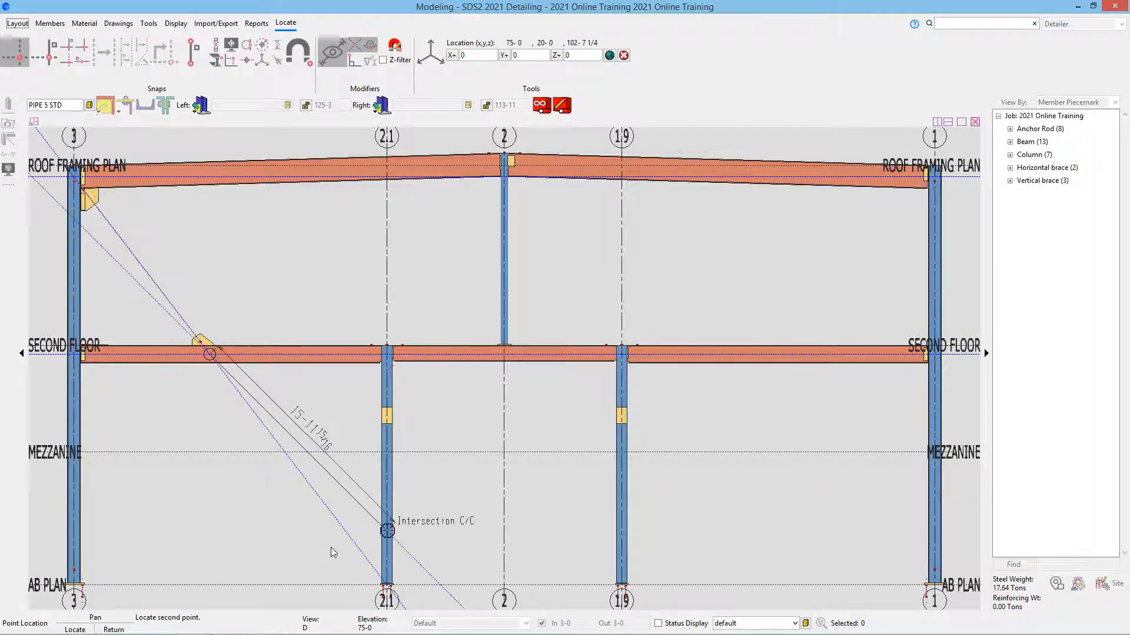
click(380, 591)
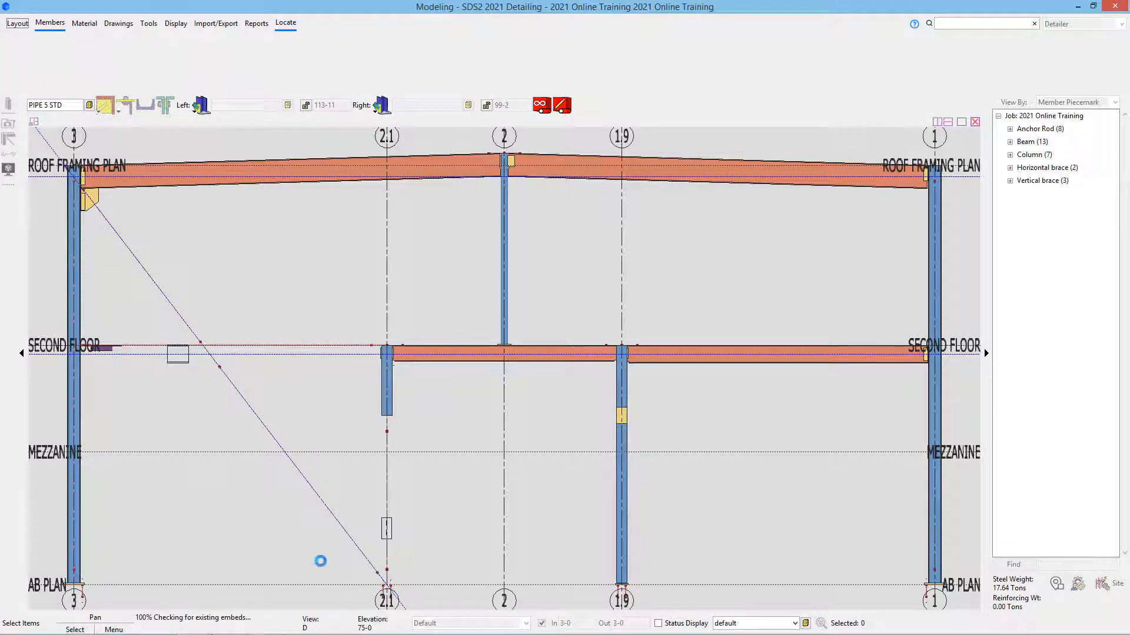
right_click(239, 484)
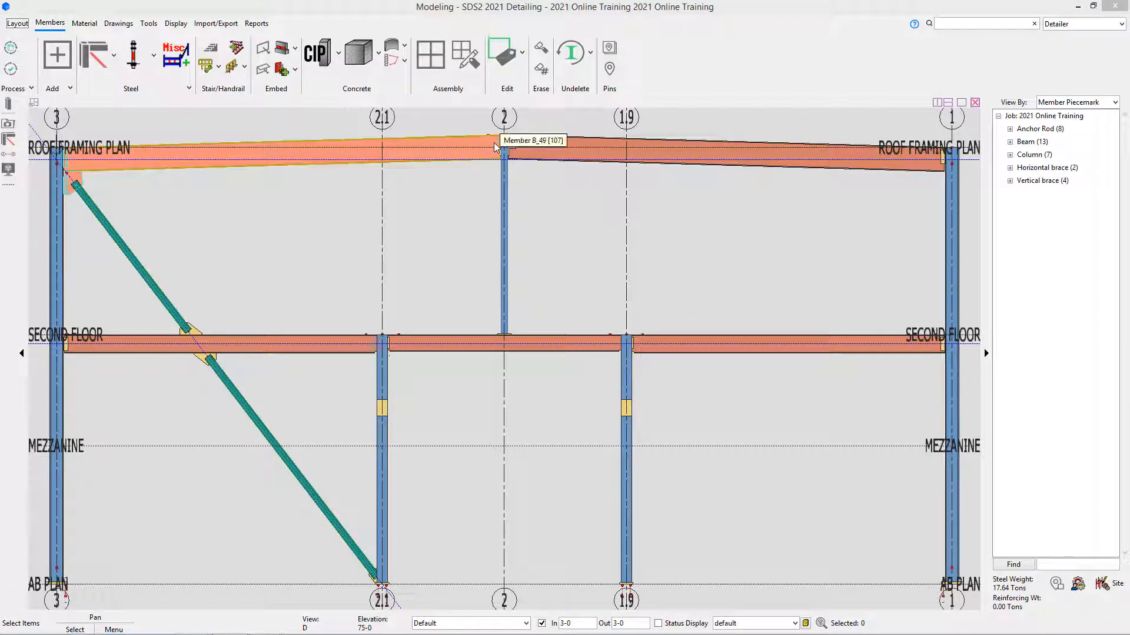
Step: Open the grid 1 elevation view and bring bays B to D closer
click(951, 119)
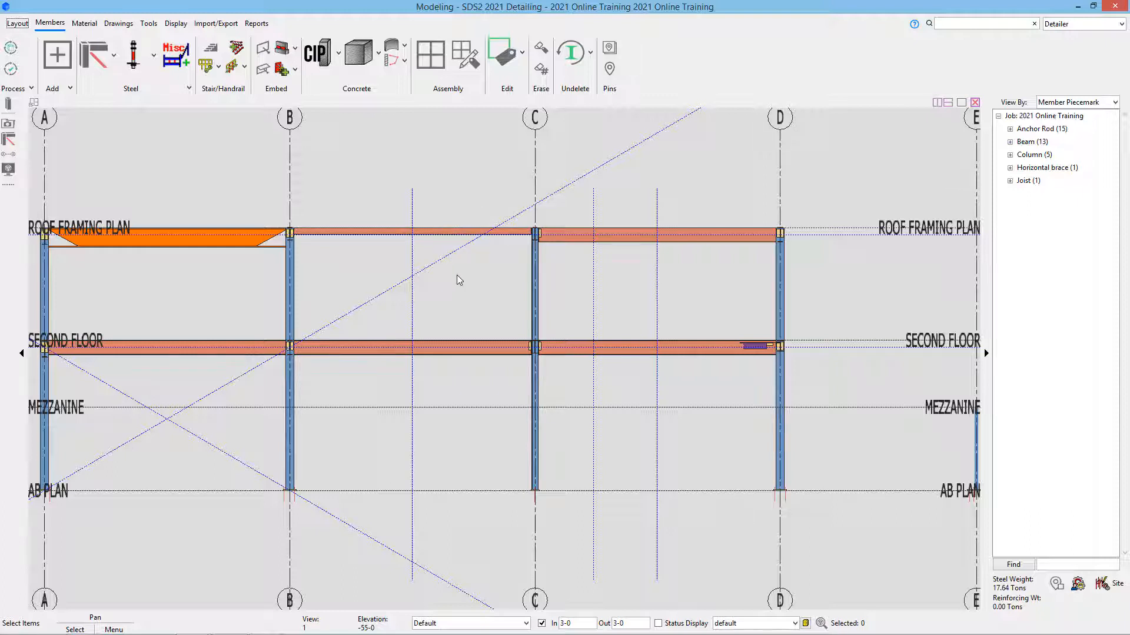
scroll(456, 274, up, 1)
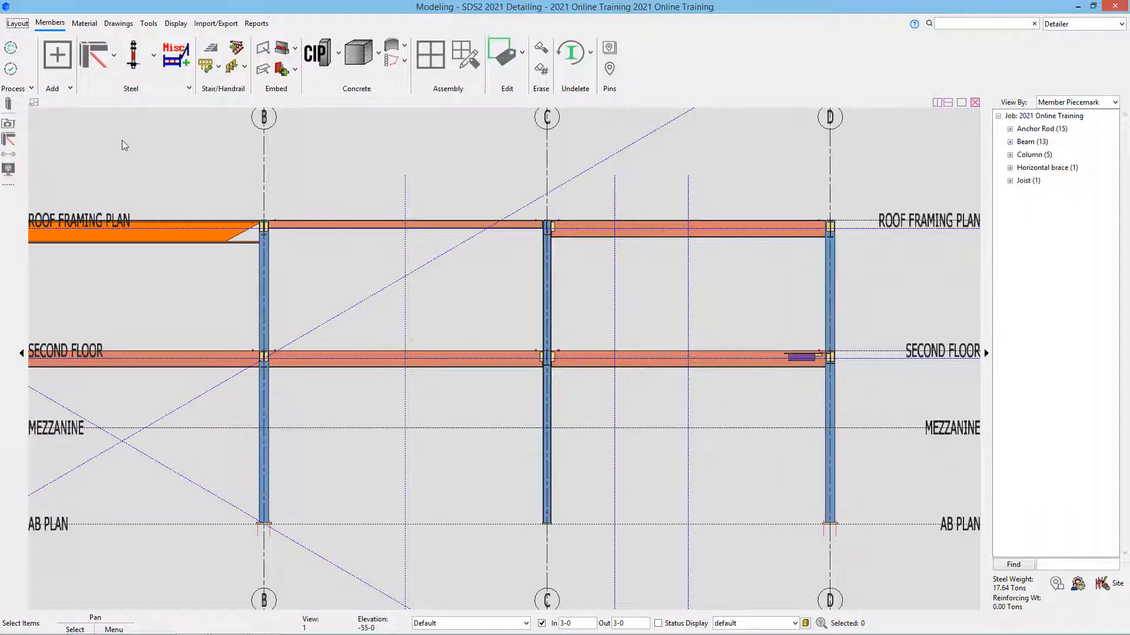
click(20, 25)
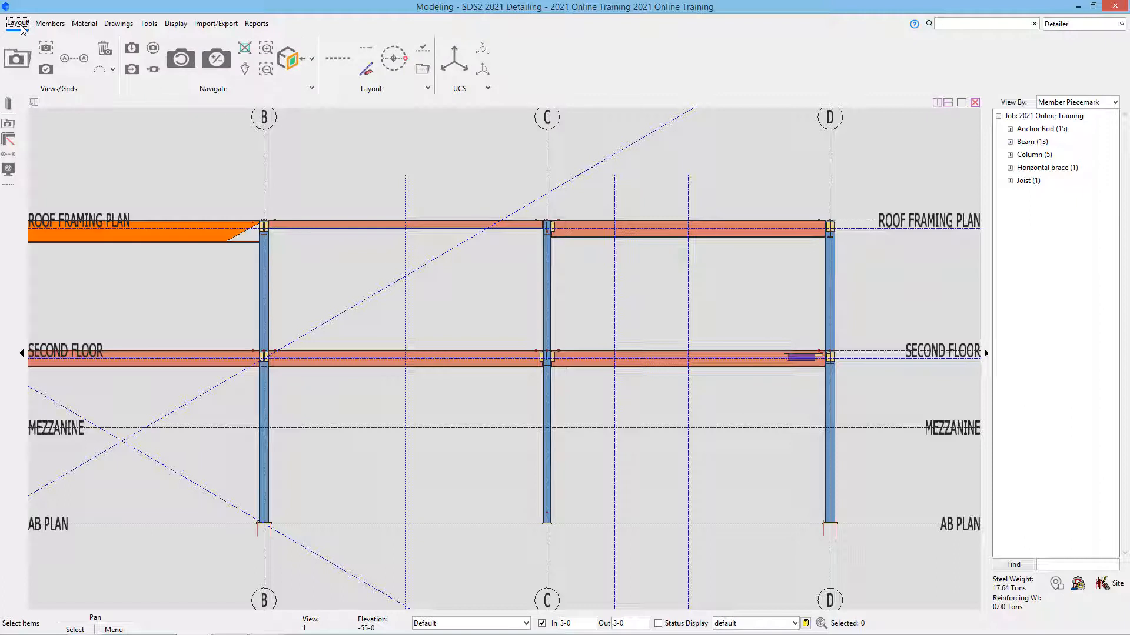
click(366, 69)
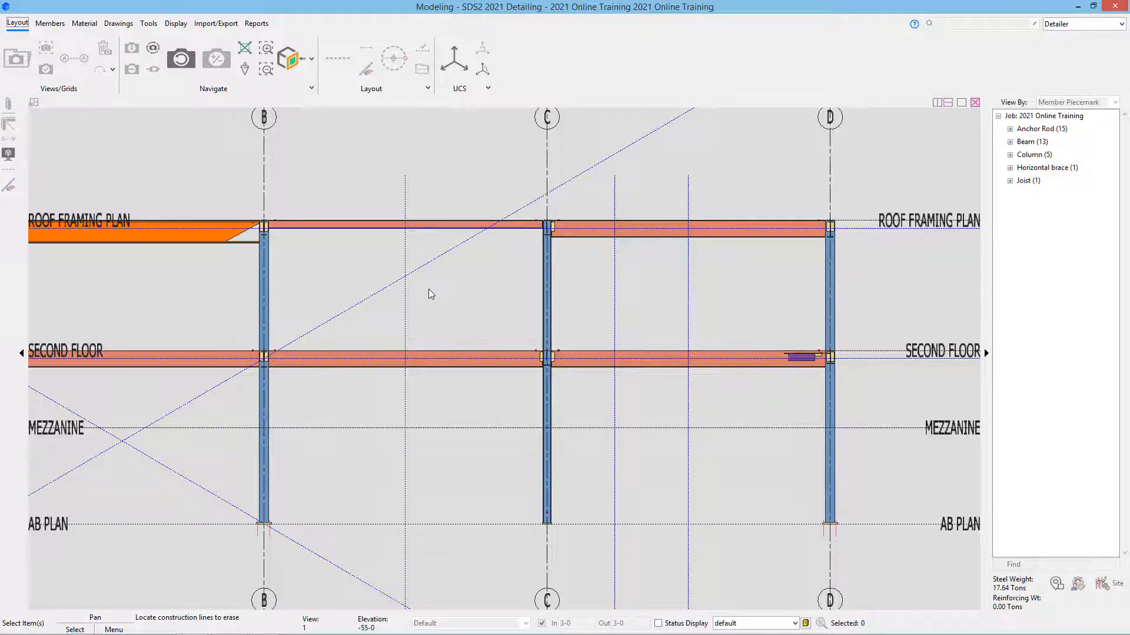
drag(393, 256, 372, 225)
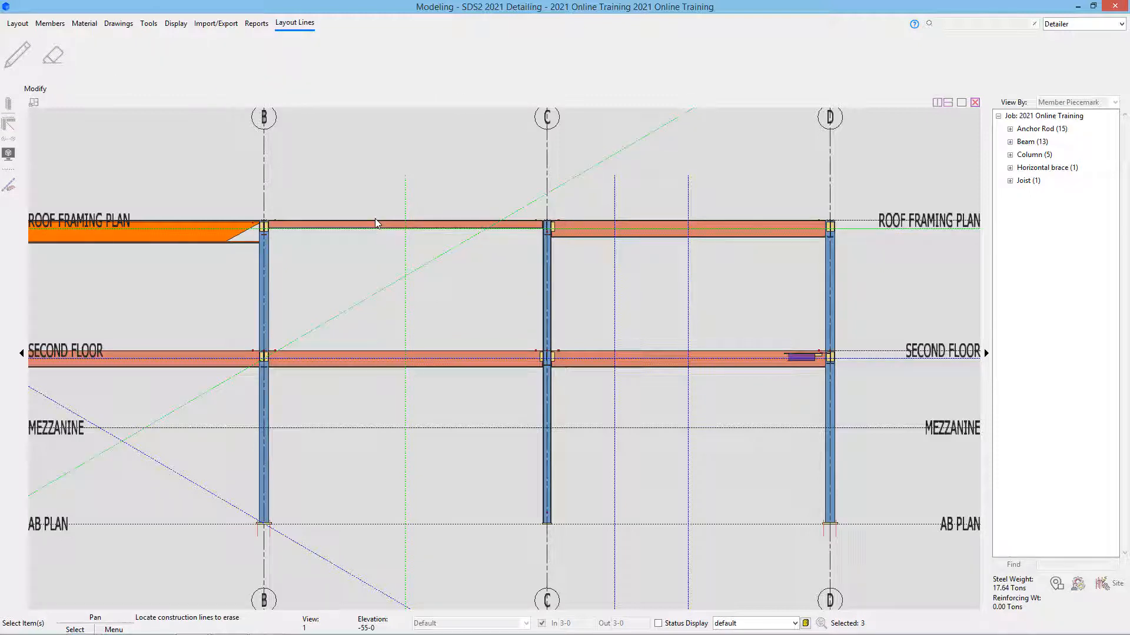
key(Escape)
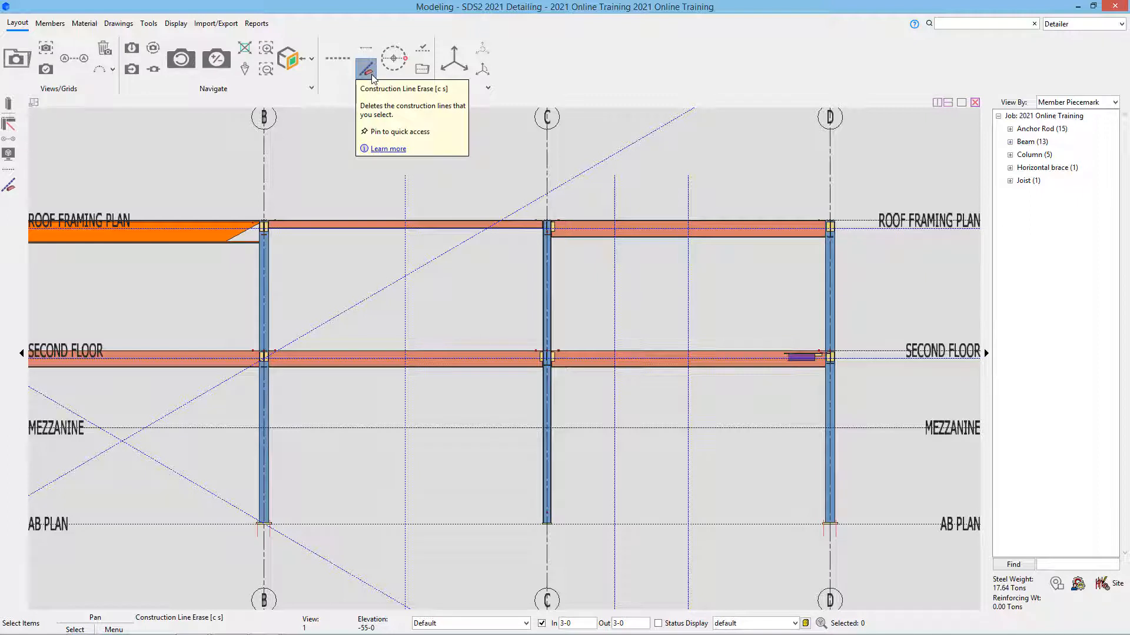
Step: Erase the vertical construction line midway between grids B and C, the diagonal rising through grid B, and the offset roof line
click(371, 75)
drag(434, 290, 393, 226)
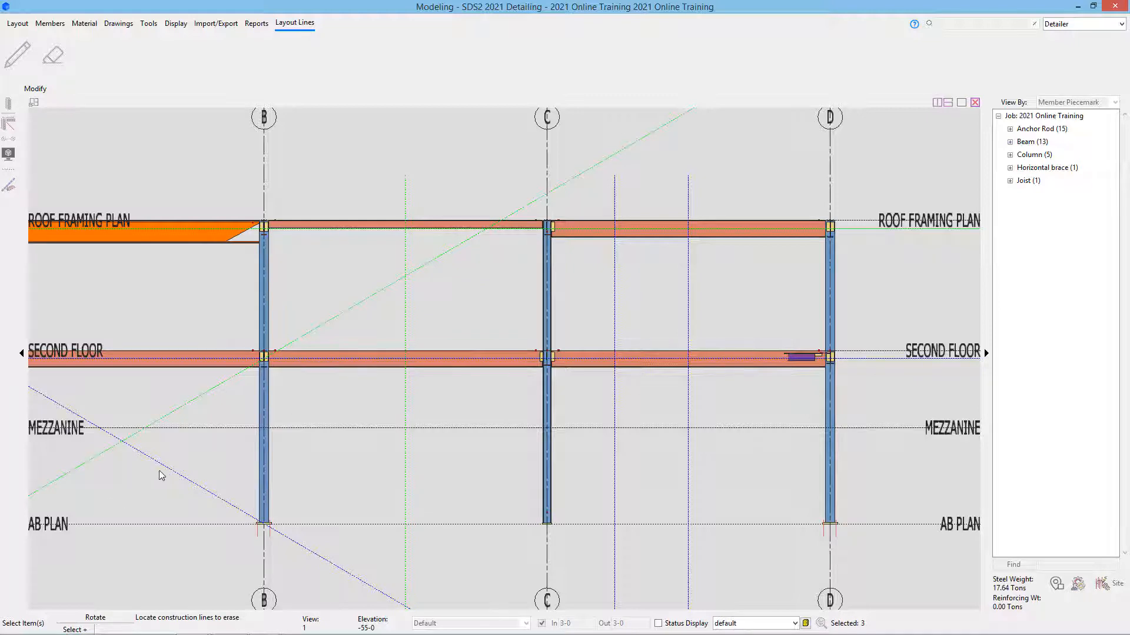
click(469, 264)
shift+click(434, 263)
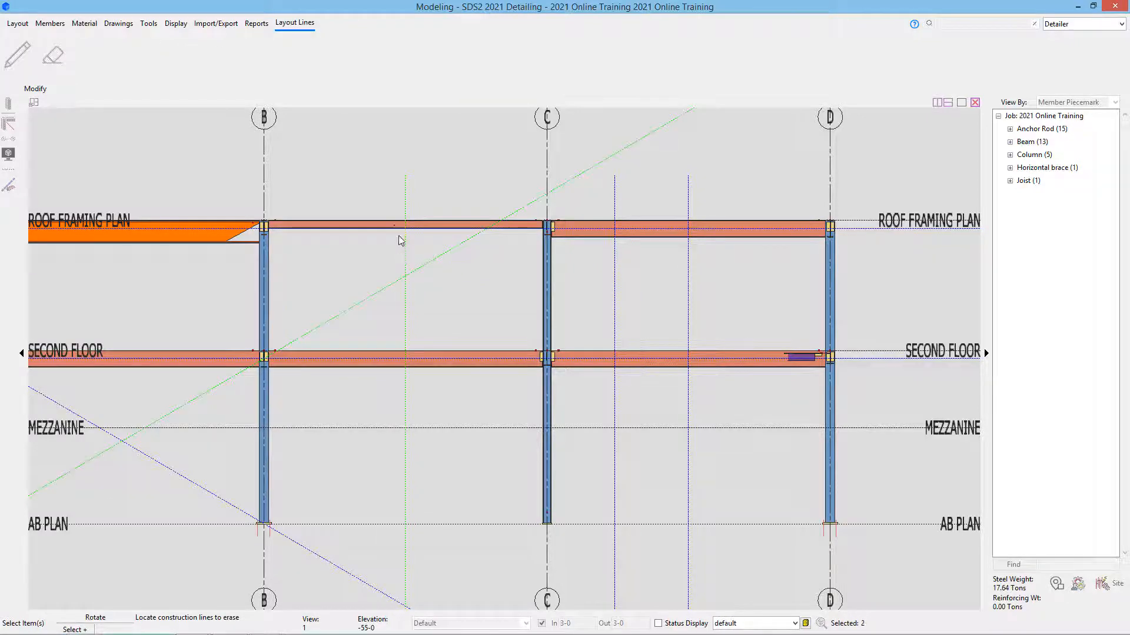
shift+click(396, 235)
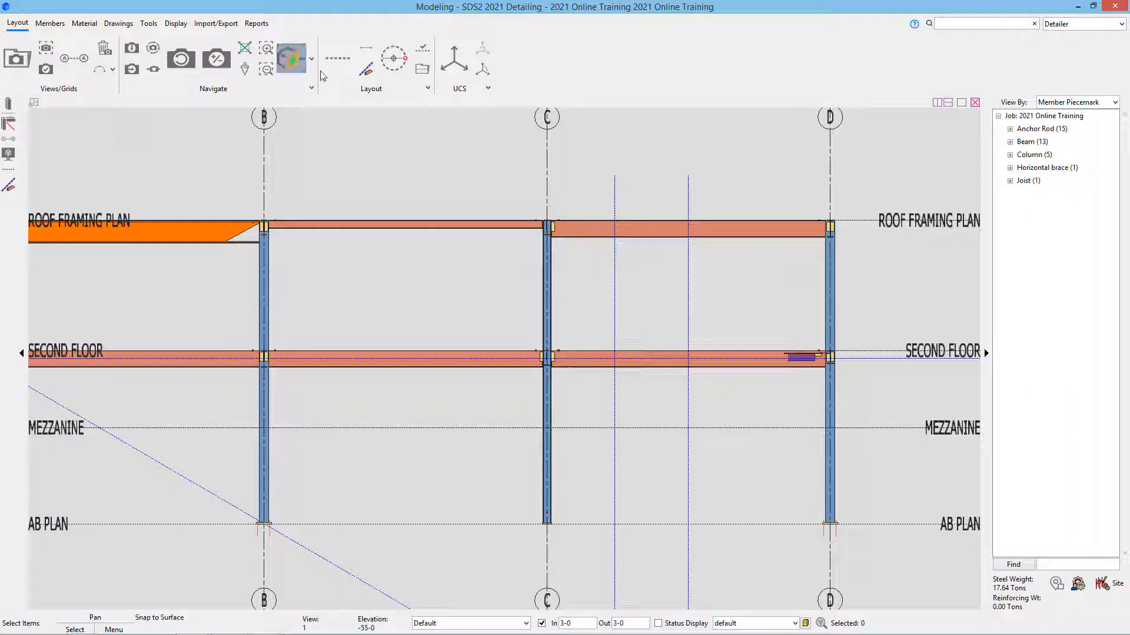
Step: Add five vertical construction lines spaced 4-2 apart from grid B toward grid C
click(337, 57)
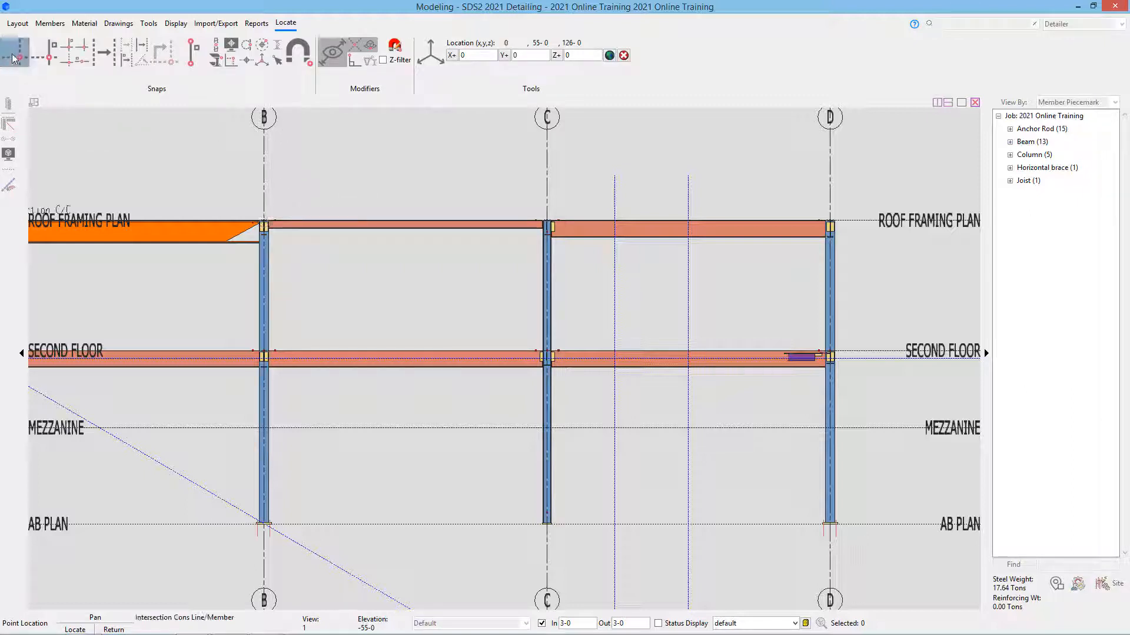
click(97, 57)
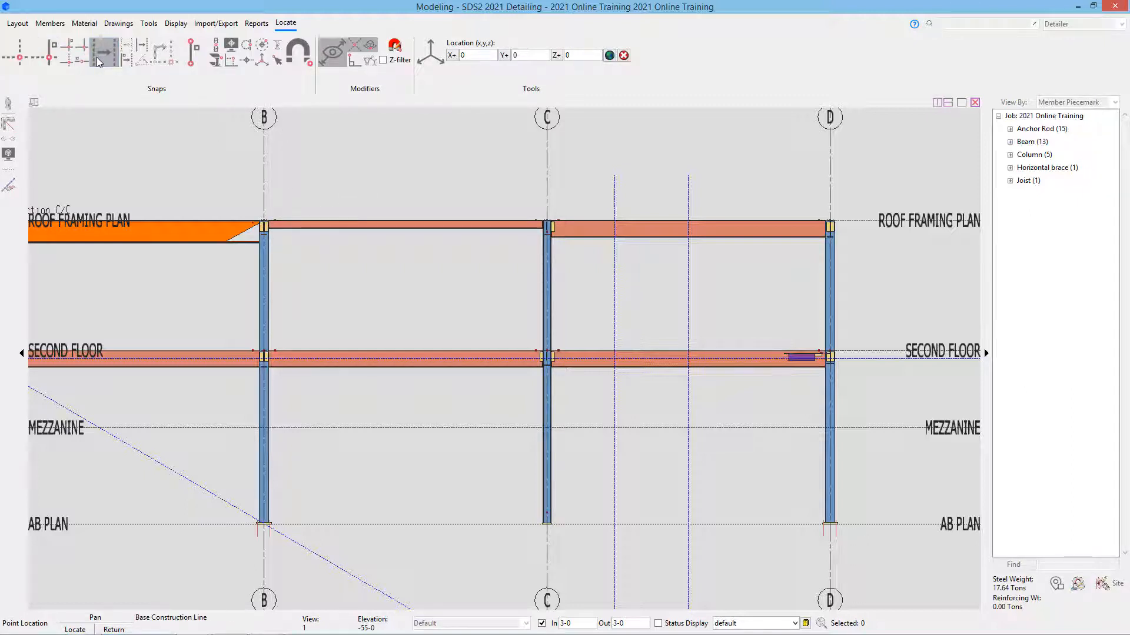
click(262, 294)
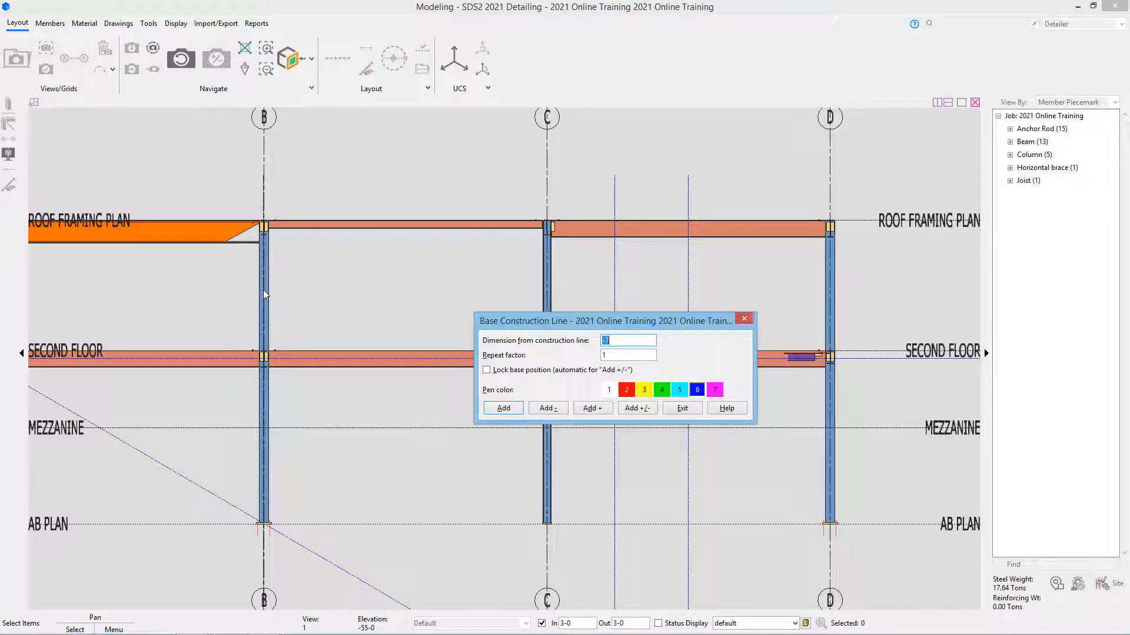
text(4-2)
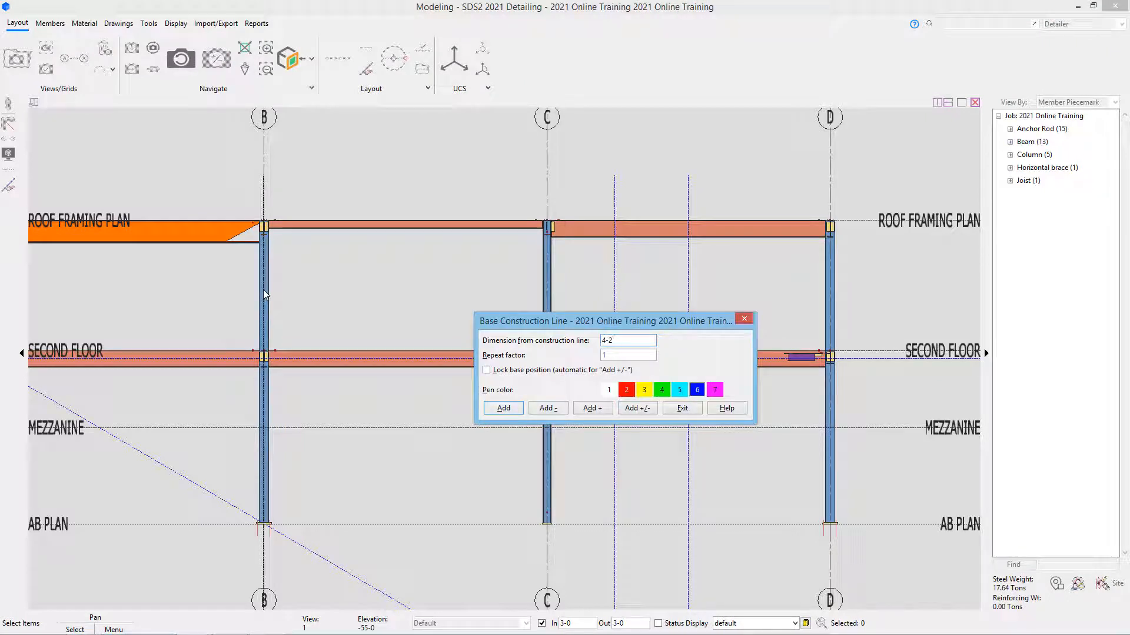
key(Tab)
text(5)
click(503, 408)
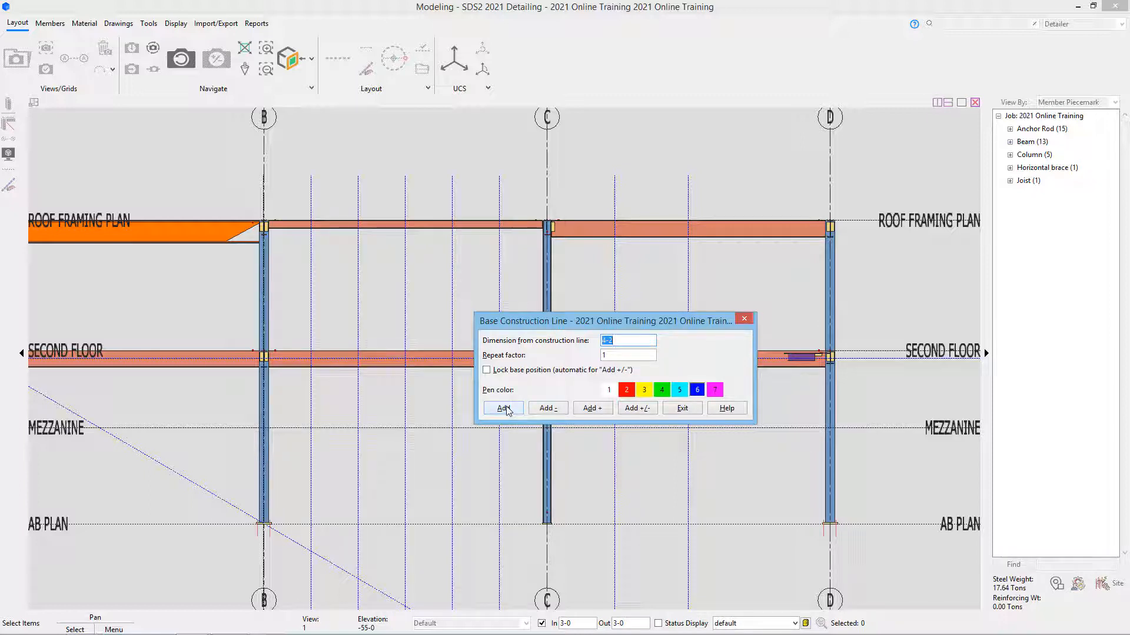
click(505, 408)
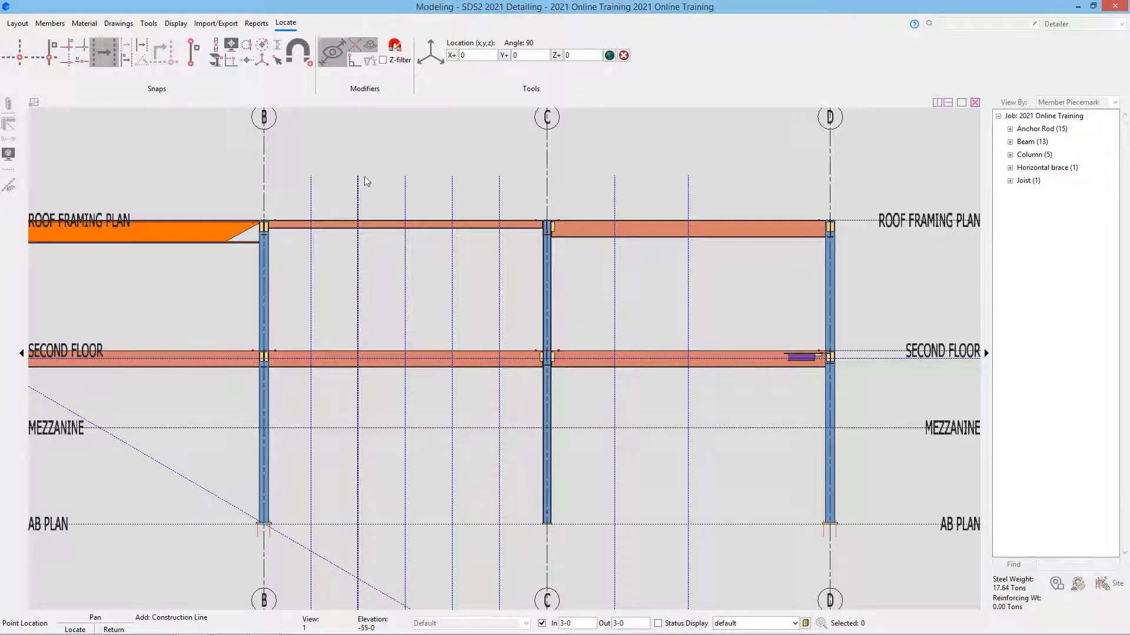
Step: Add a horizontal construction line offset -4 from the ROOF FRAMING PLAN level
scroll(362, 200, up, 2)
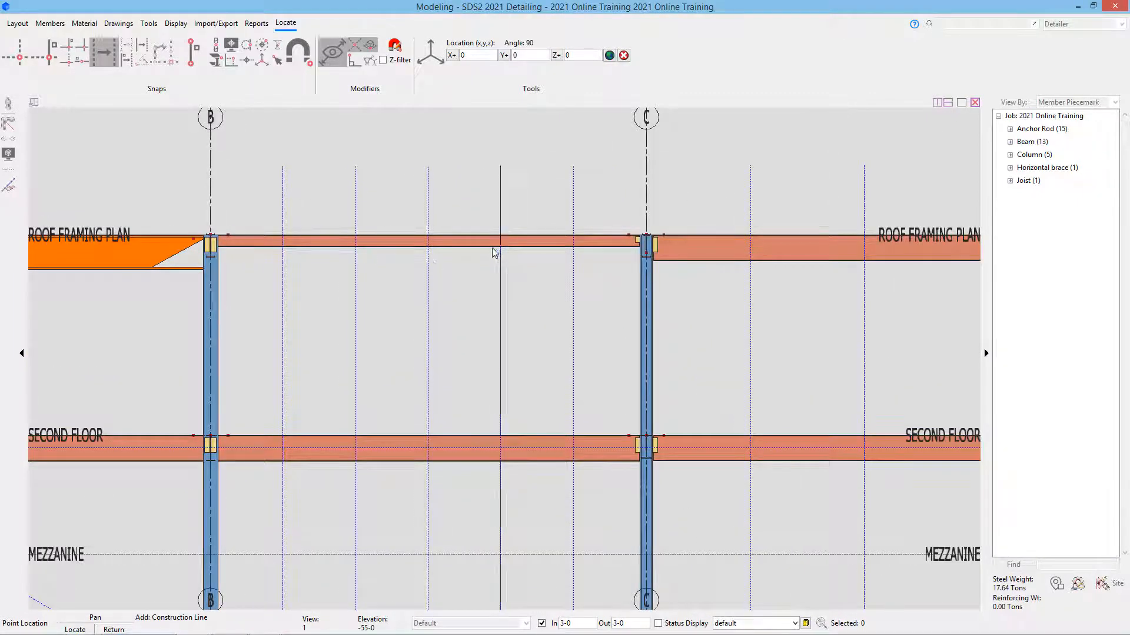
click(306, 234)
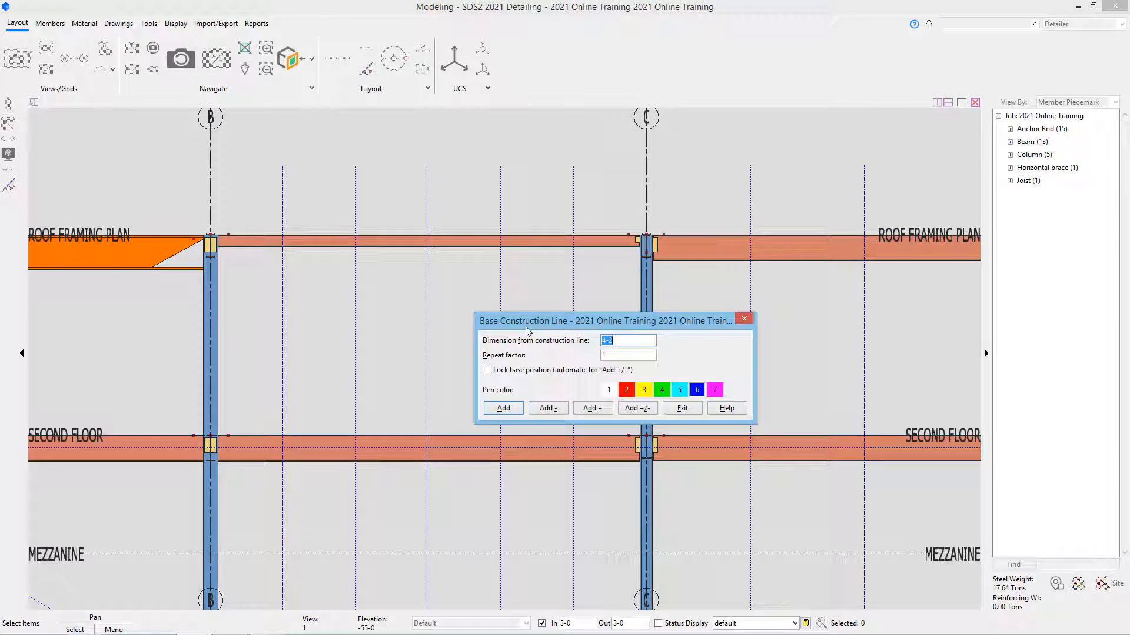
text(-4)
key(Return)
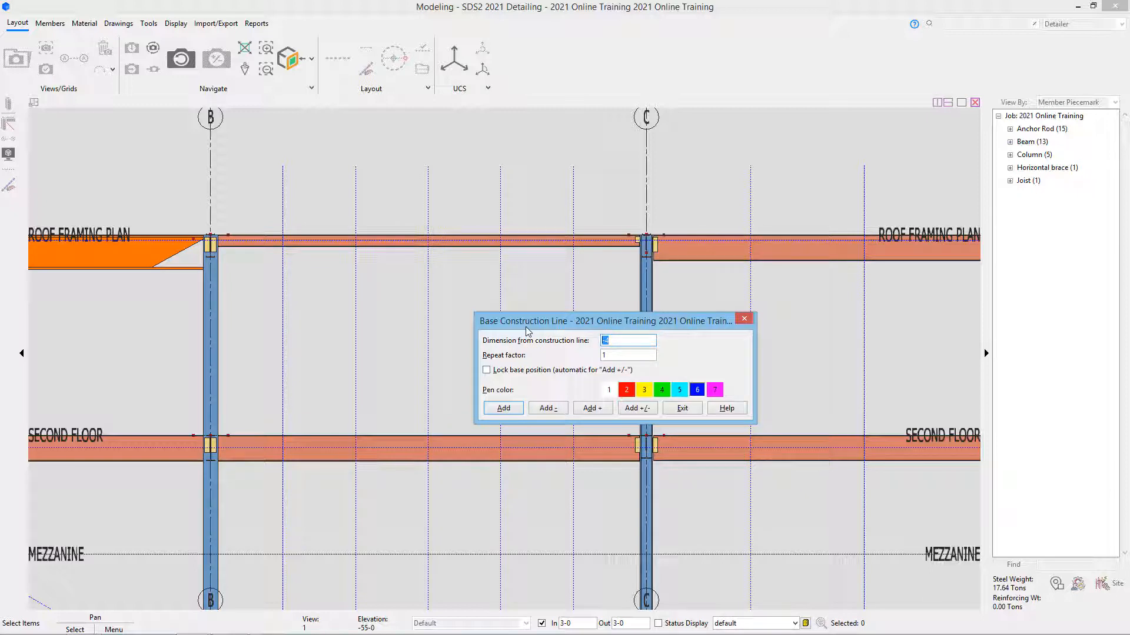
Step: Add a horizontal construction line offset -3-5 from the offset roof line, and another offset 3 from that new line
text(-3-5)
key(Return)
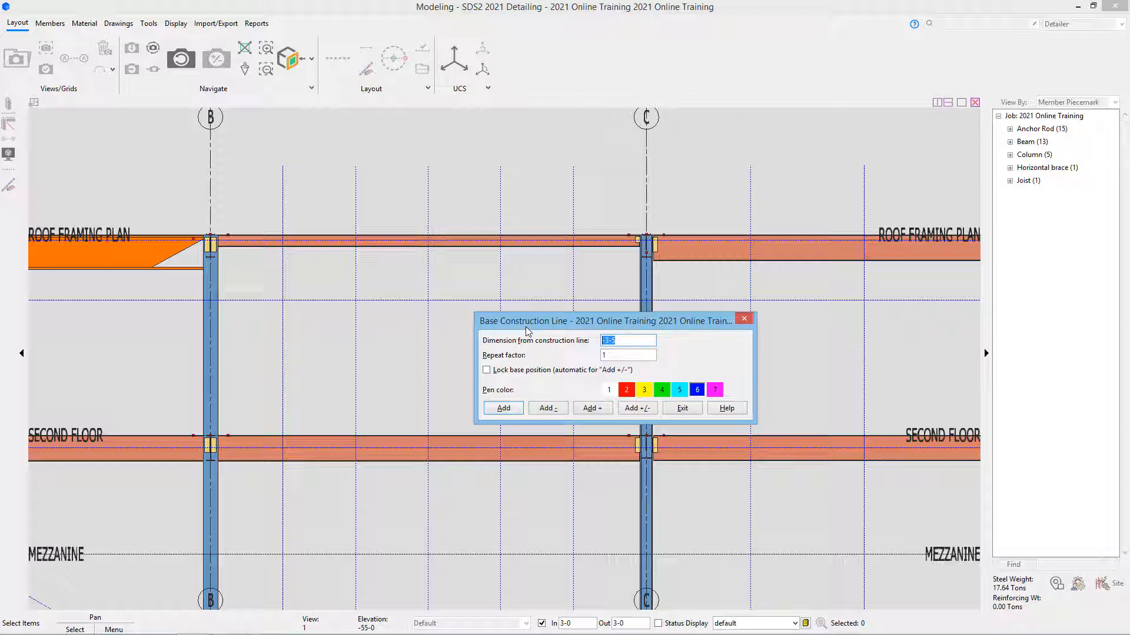
text(3)
click(503, 408)
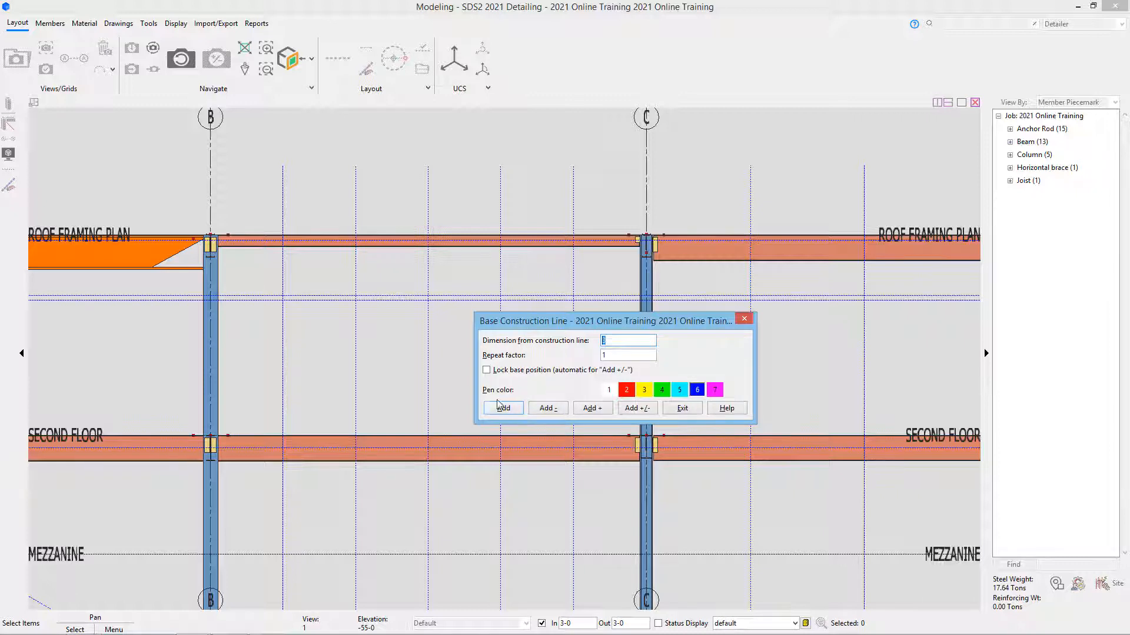
click(644, 406)
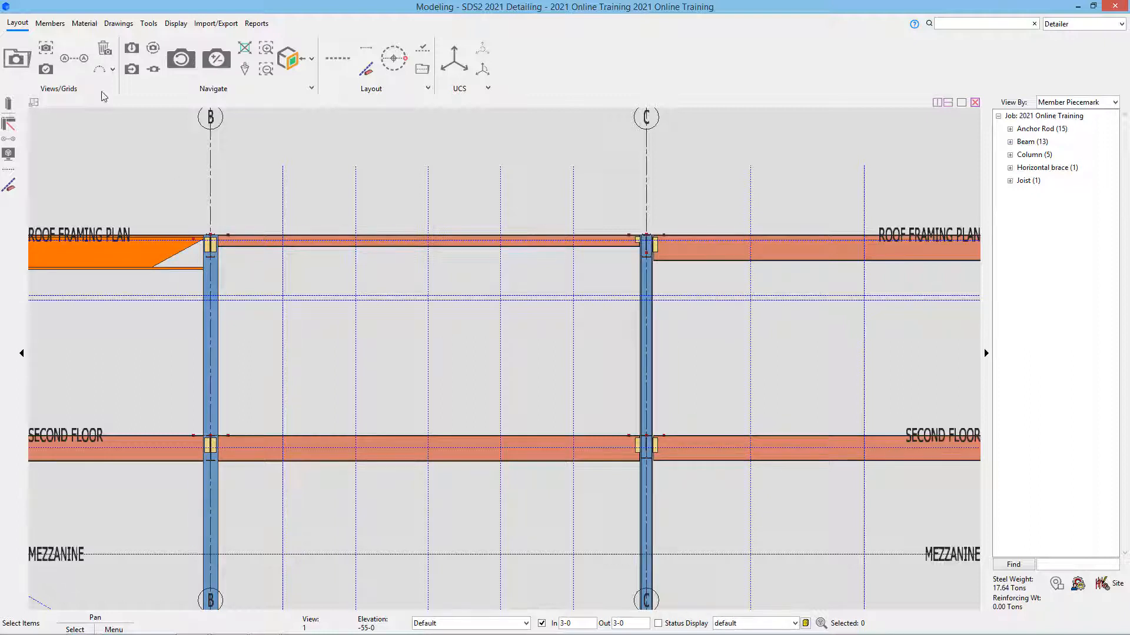
Step: Add a W6x15 beam between the grid B and grid C columns along the upper of the two closely spaced construction lines below the roof
click(48, 26)
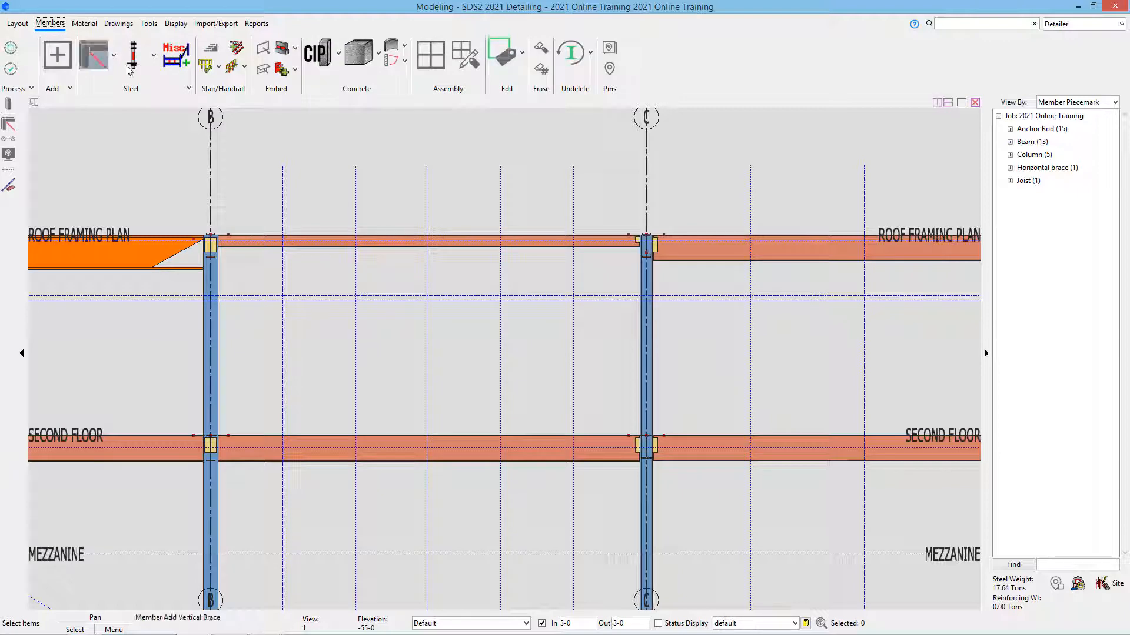
click(114, 56)
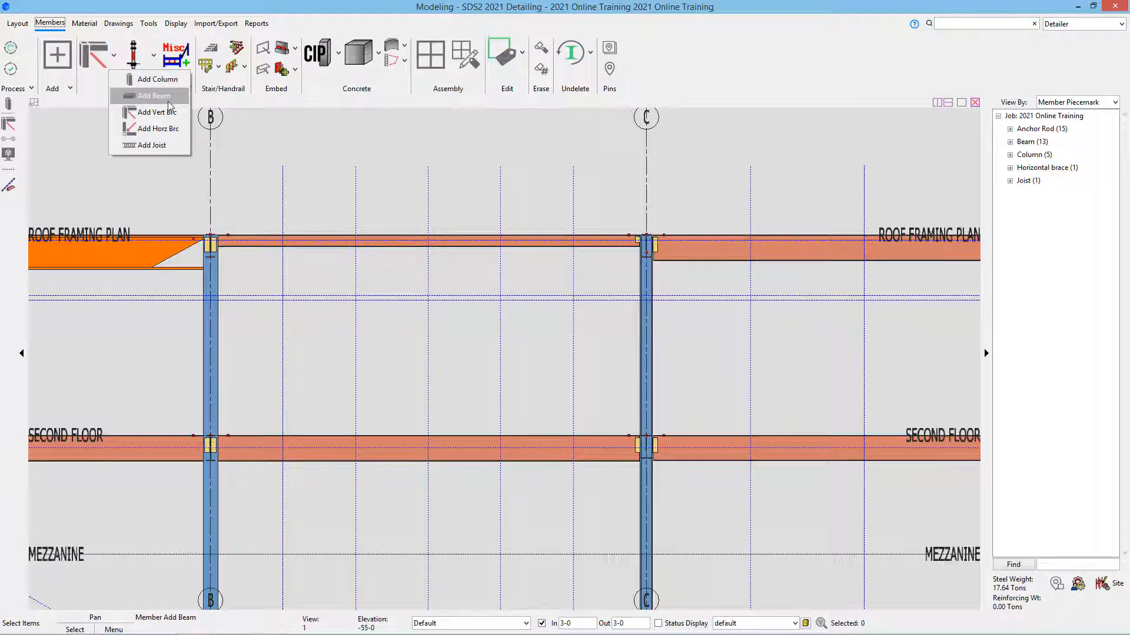
click(168, 101)
click(114, 56)
click(175, 98)
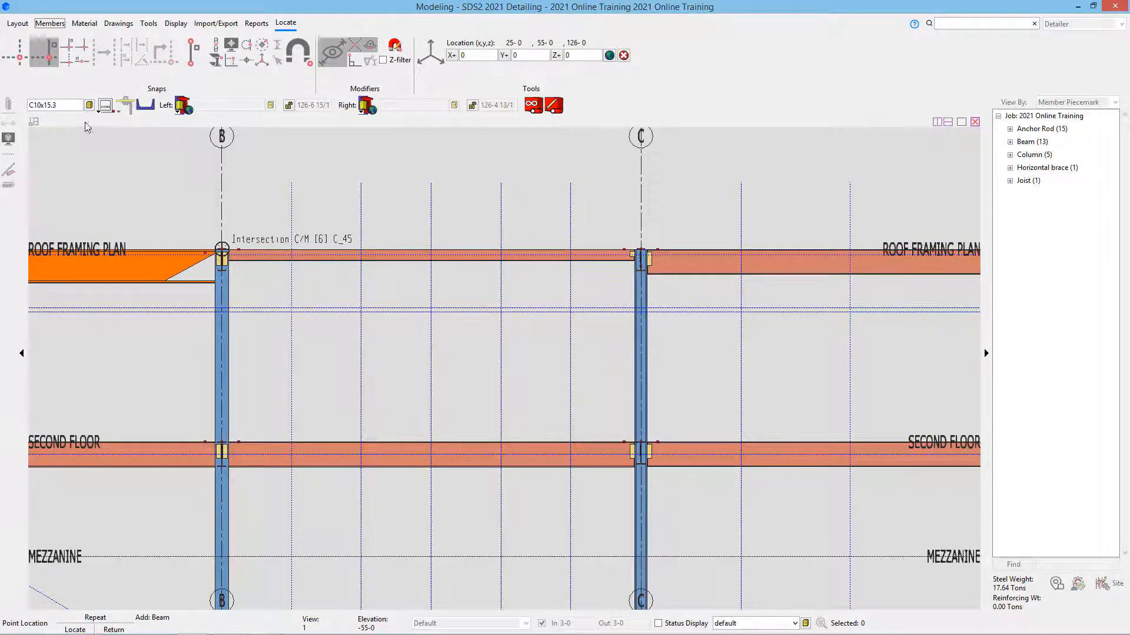
click(52, 105)
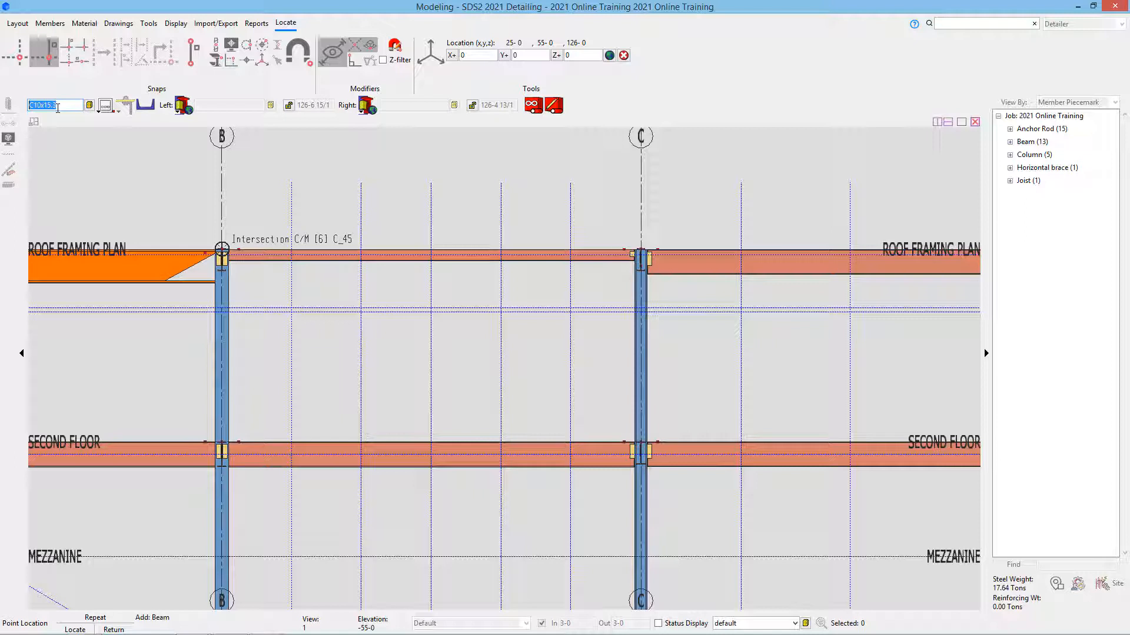
key(BackSpace)
text(w6x15)
key(Return)
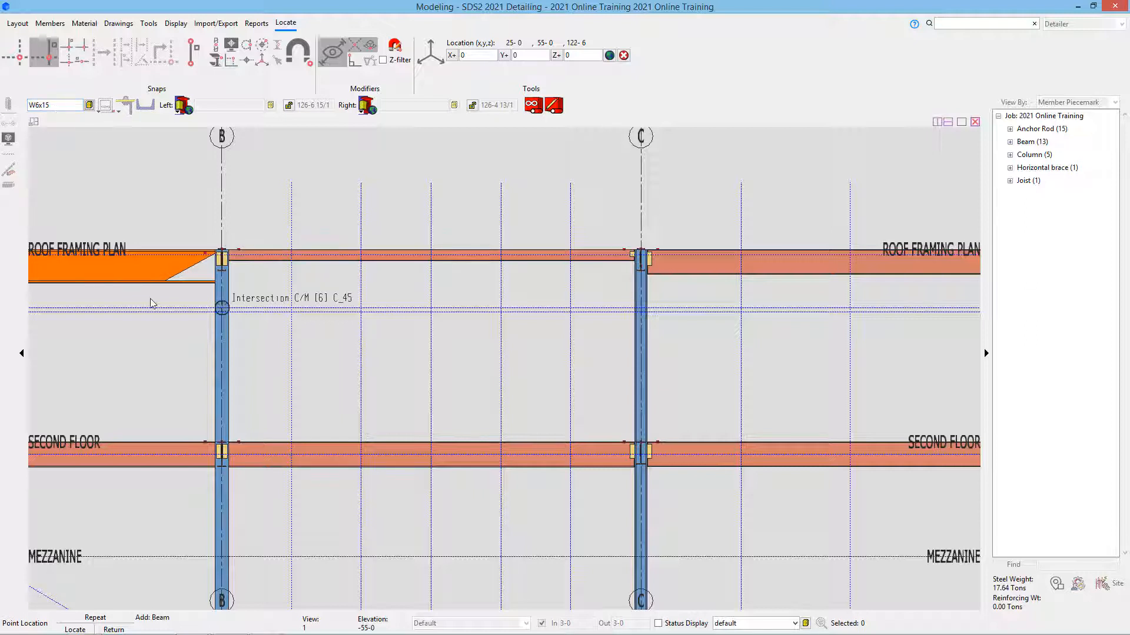
click(16, 54)
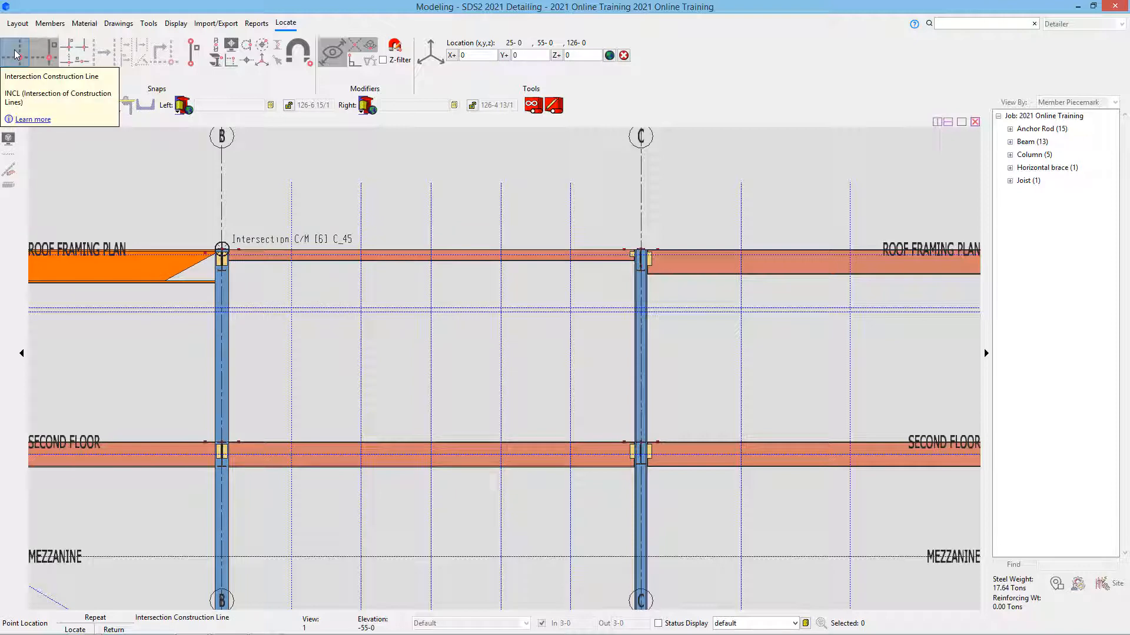
click(16, 55)
click(16, 55)
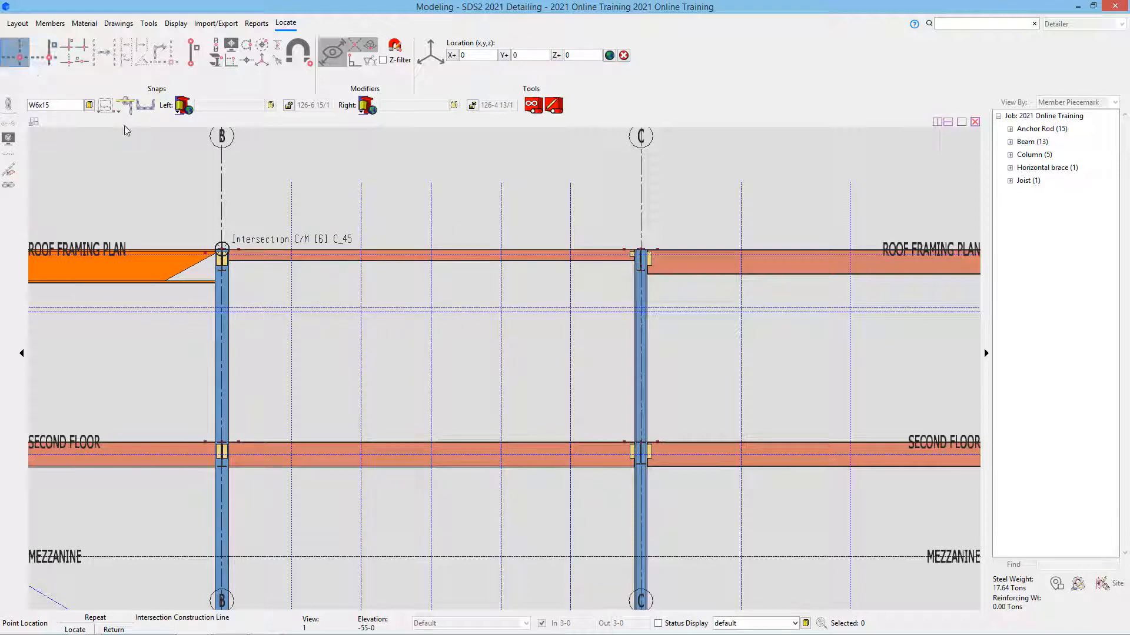
click(221, 307)
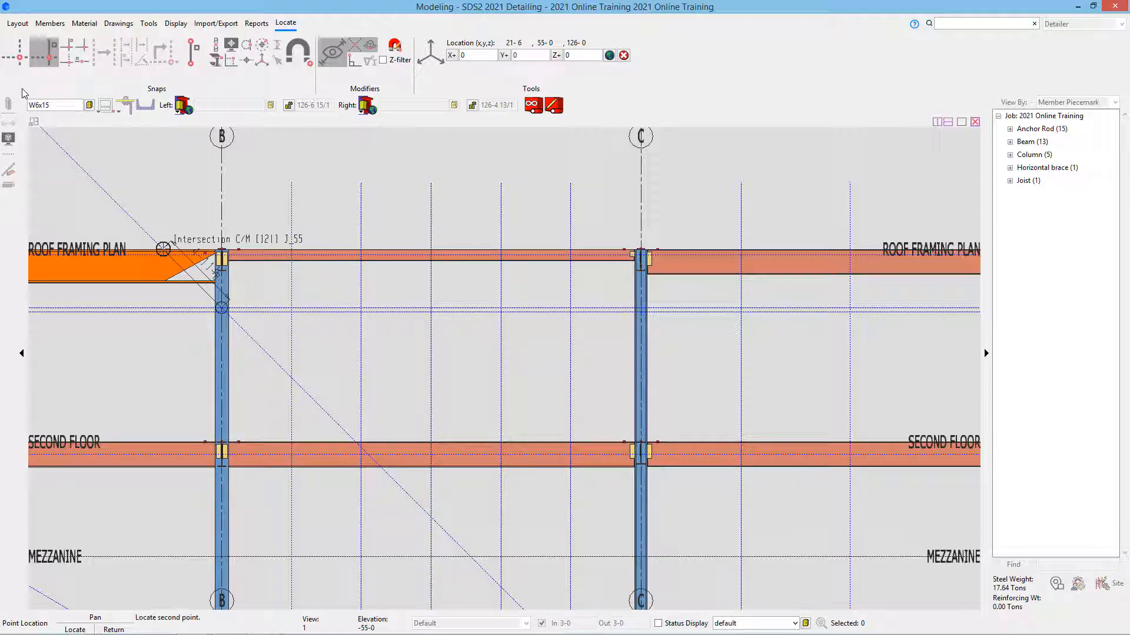
click(18, 56)
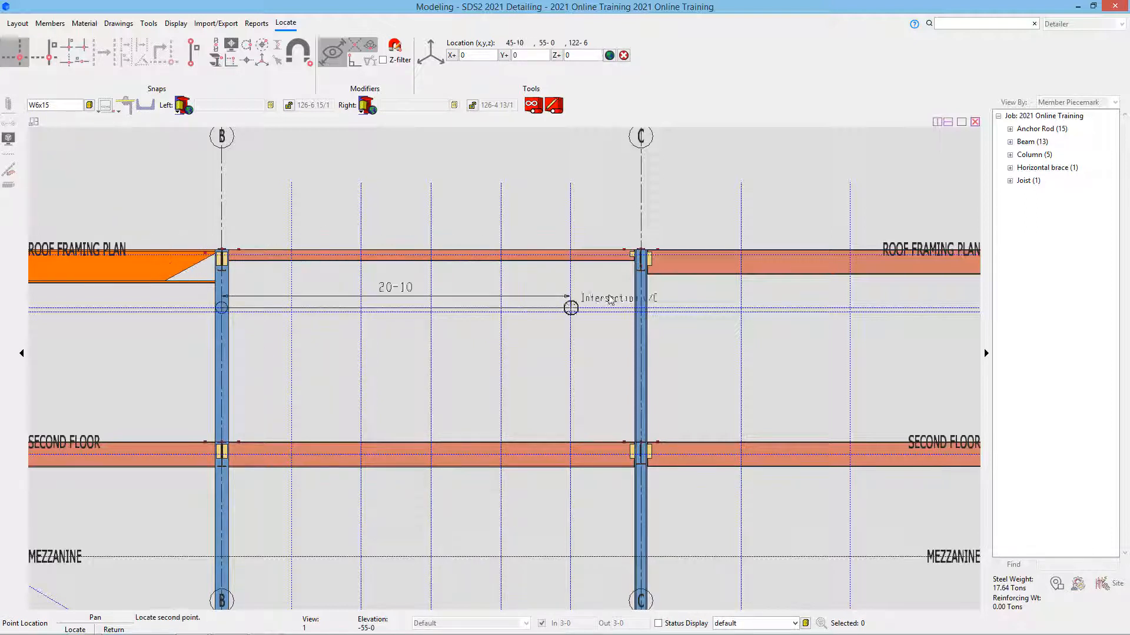
click(632, 306)
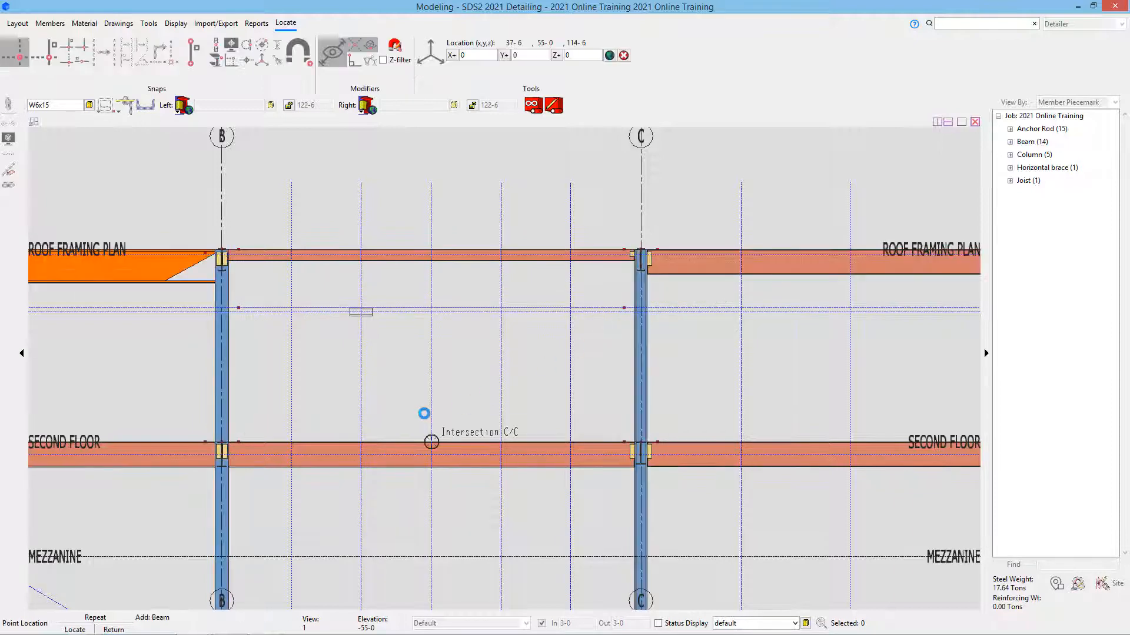
right_click(380, 309)
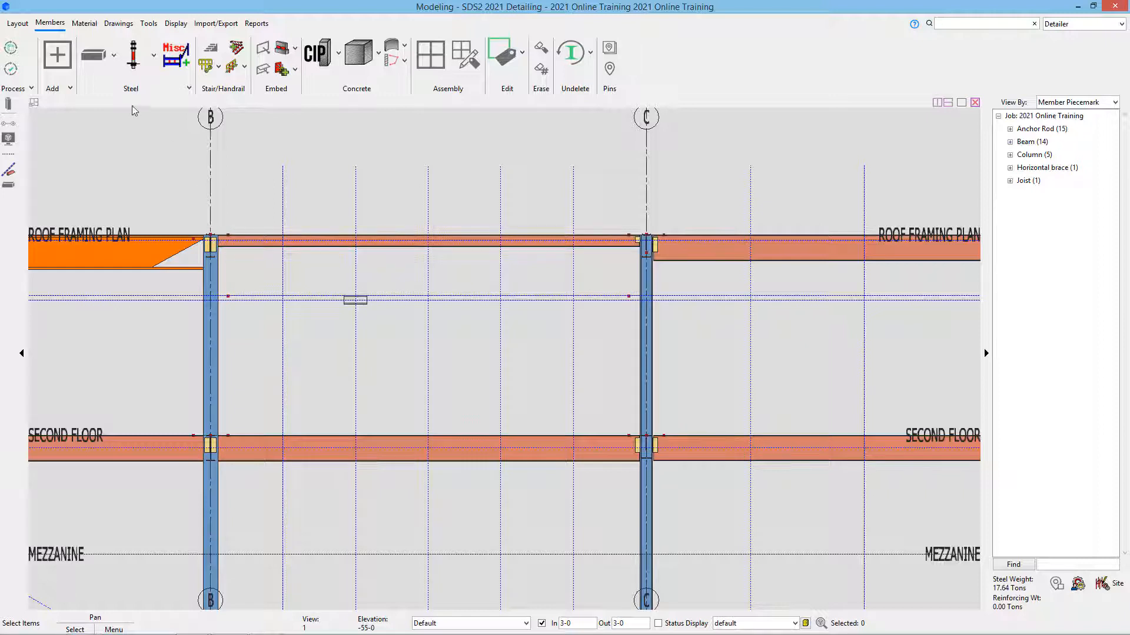
Step: Add three L3x3x1/4 double-angle vertical braces sloping down from grid B and the second and fourth construction lines to the lowest truss line
click(114, 56)
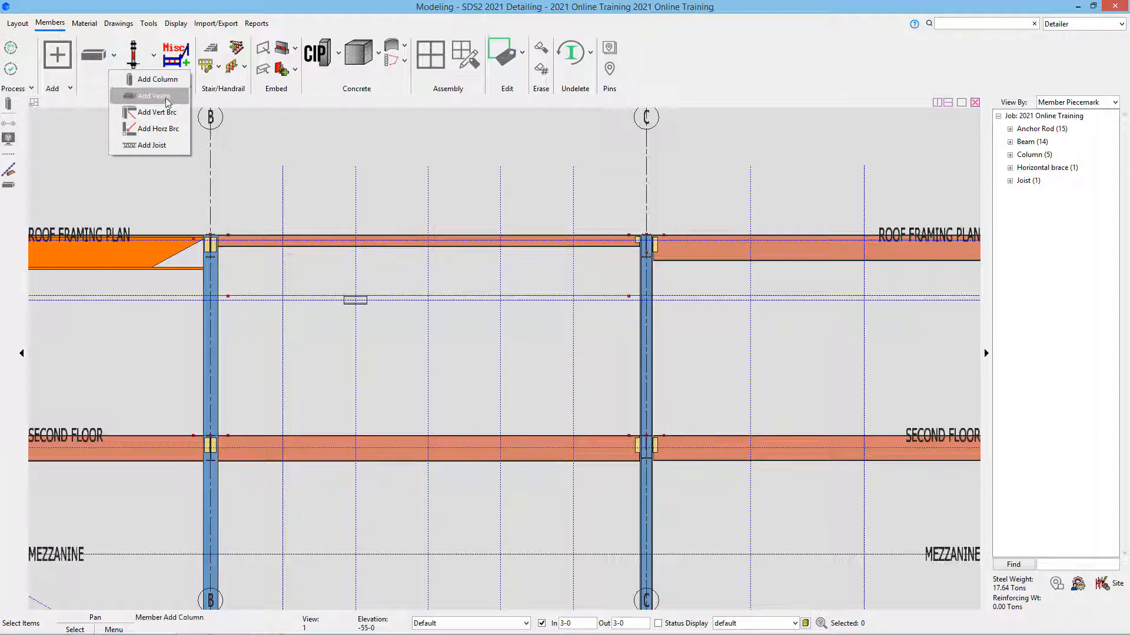
click(176, 117)
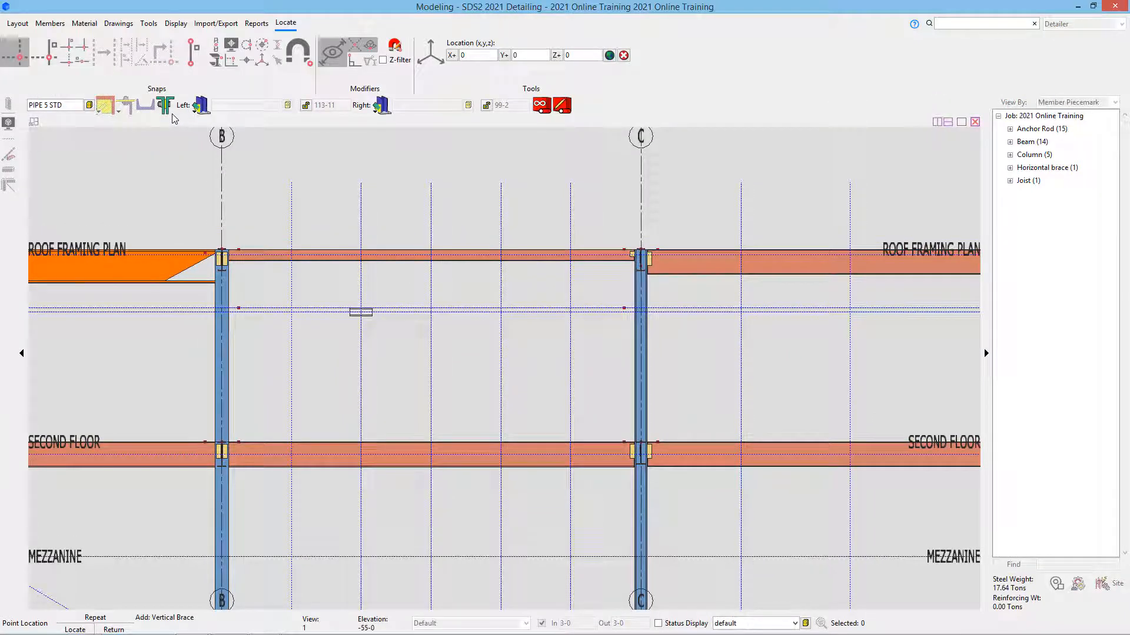
click(52, 104)
key(BackSpace)
text(l3x3x1/4)
key(Tab)
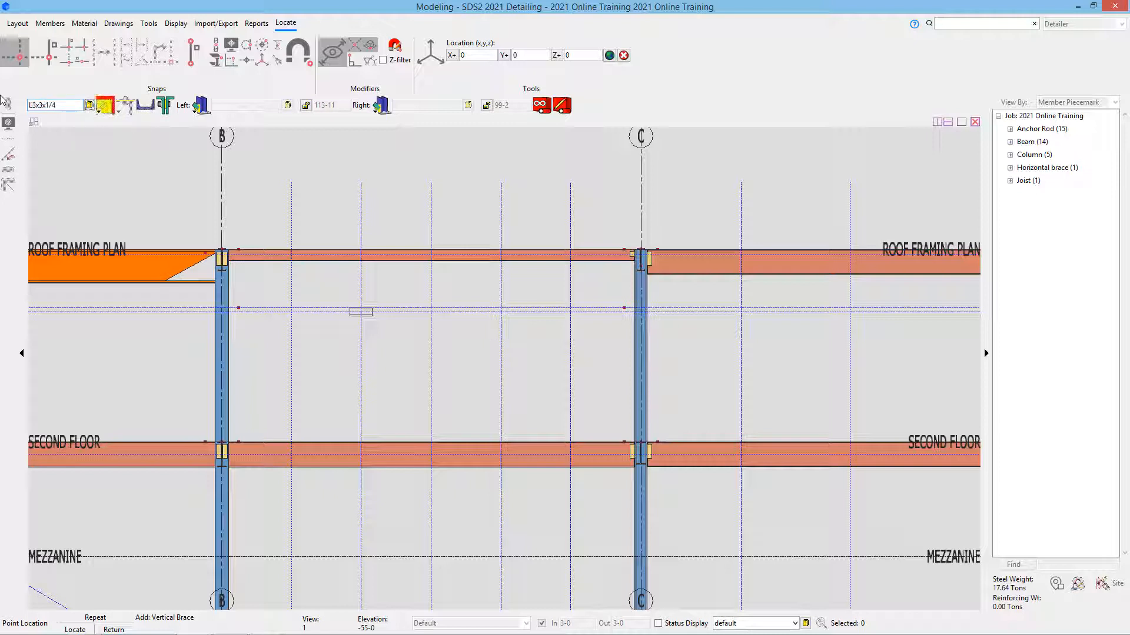
click(145, 113)
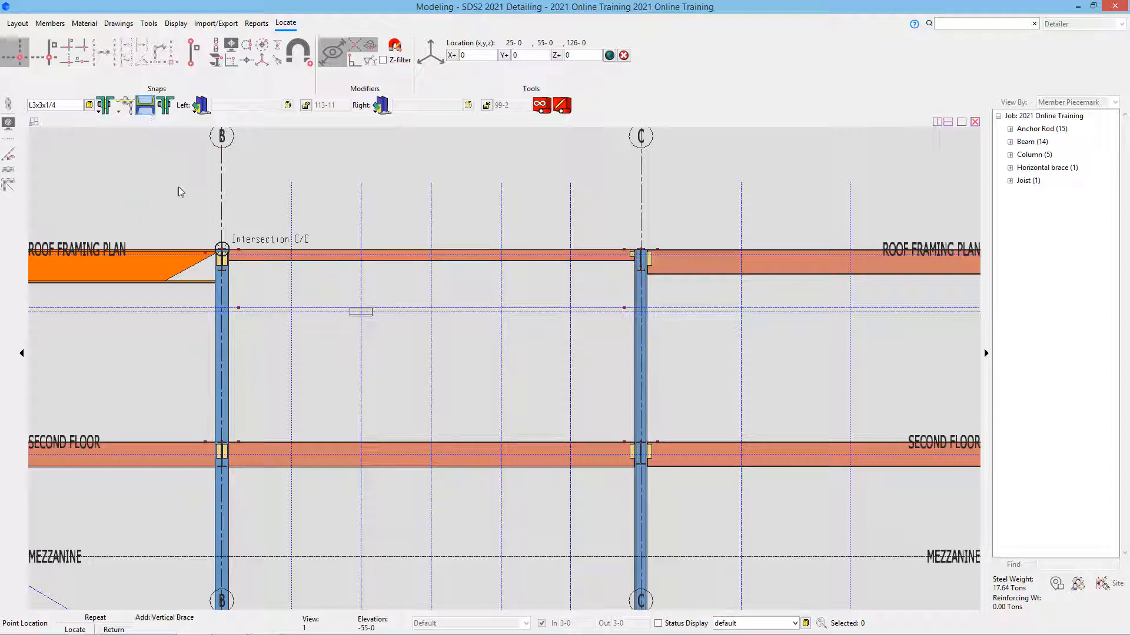
click(225, 260)
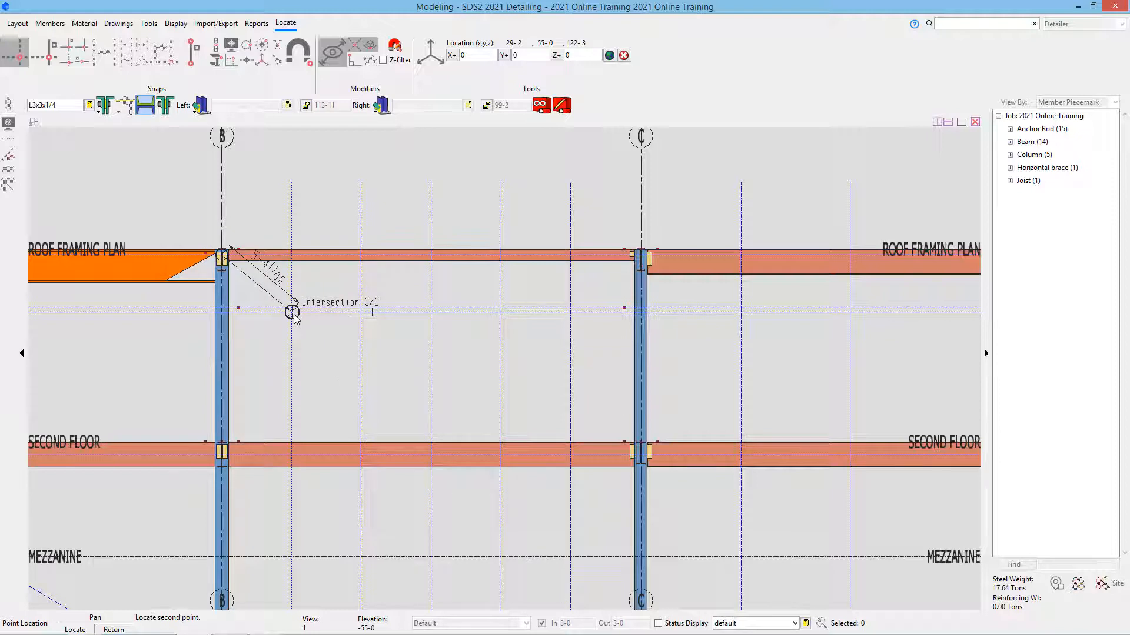
scroll(293, 315, up, 2)
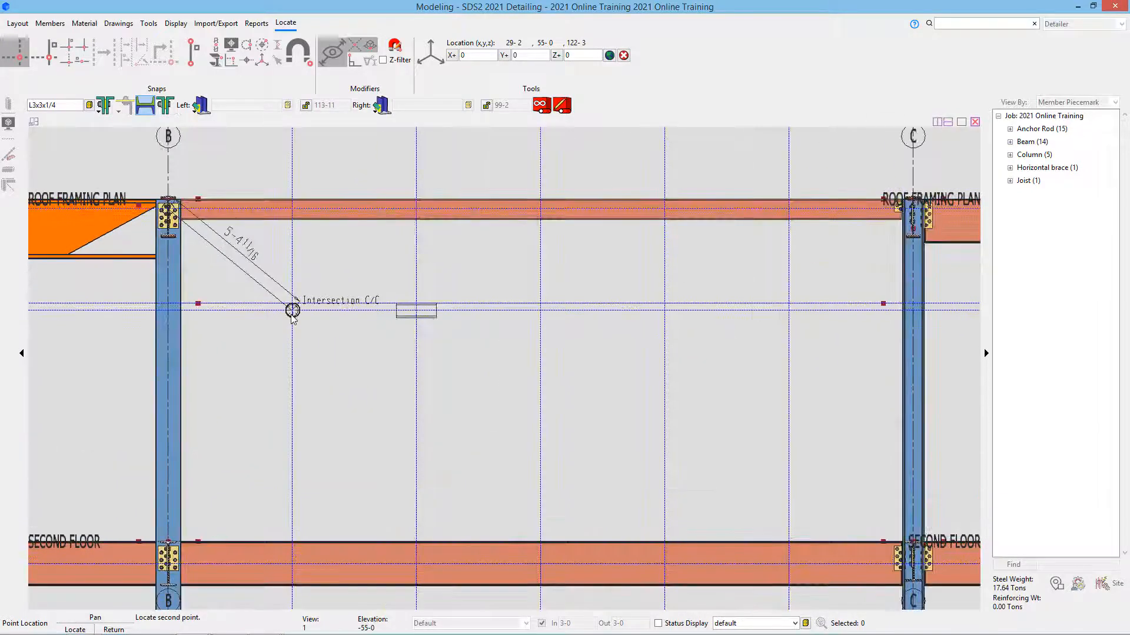
click(292, 312)
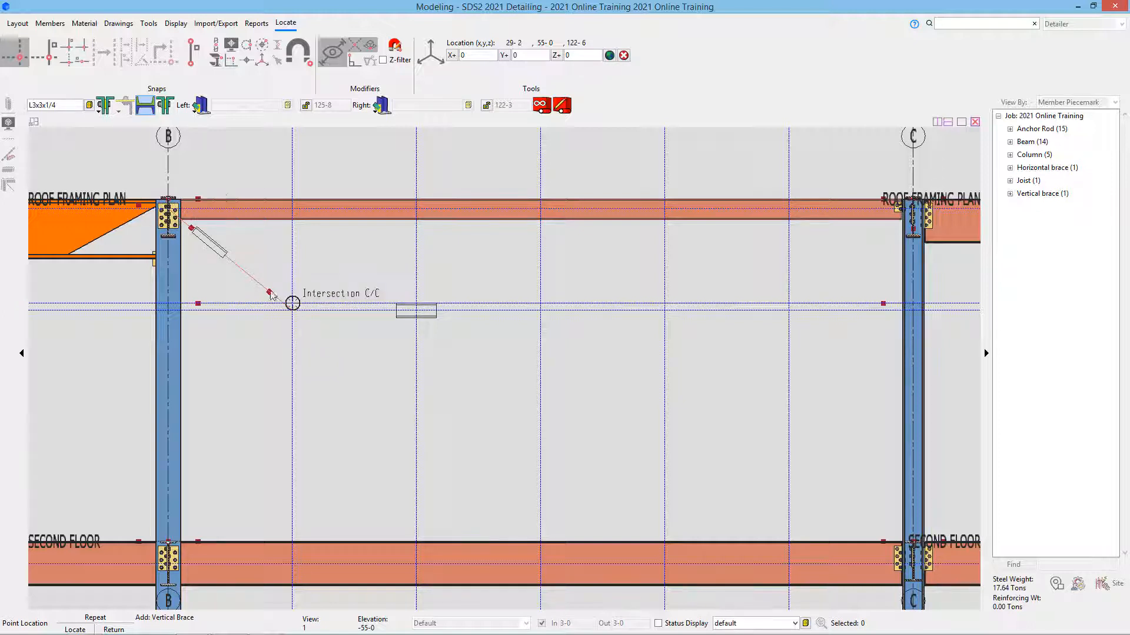
click(419, 215)
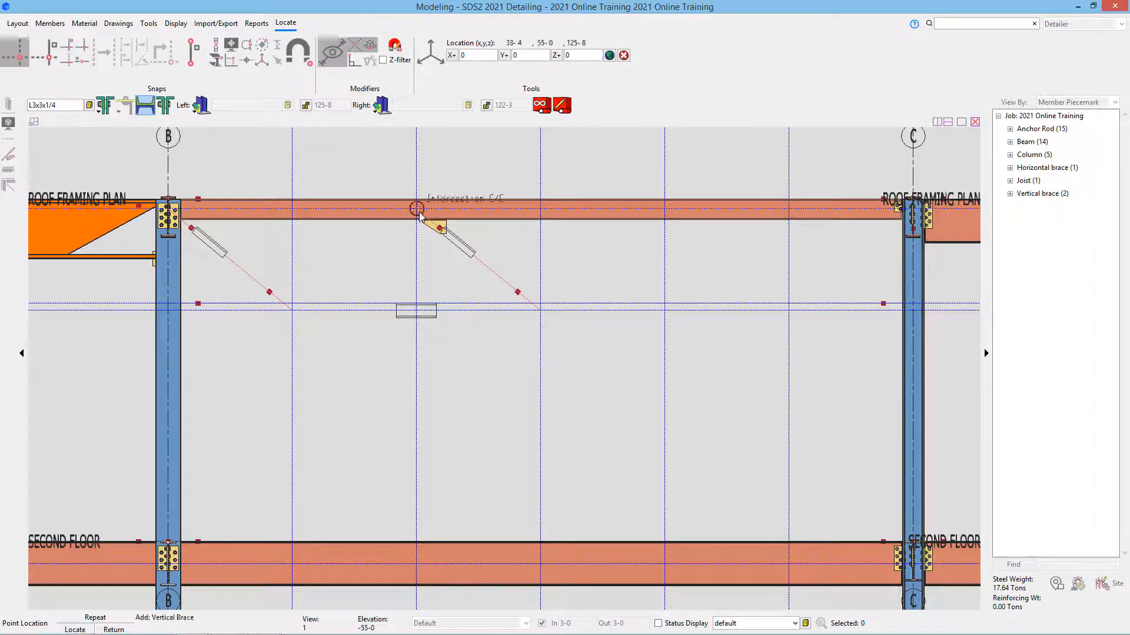
click(645, 206)
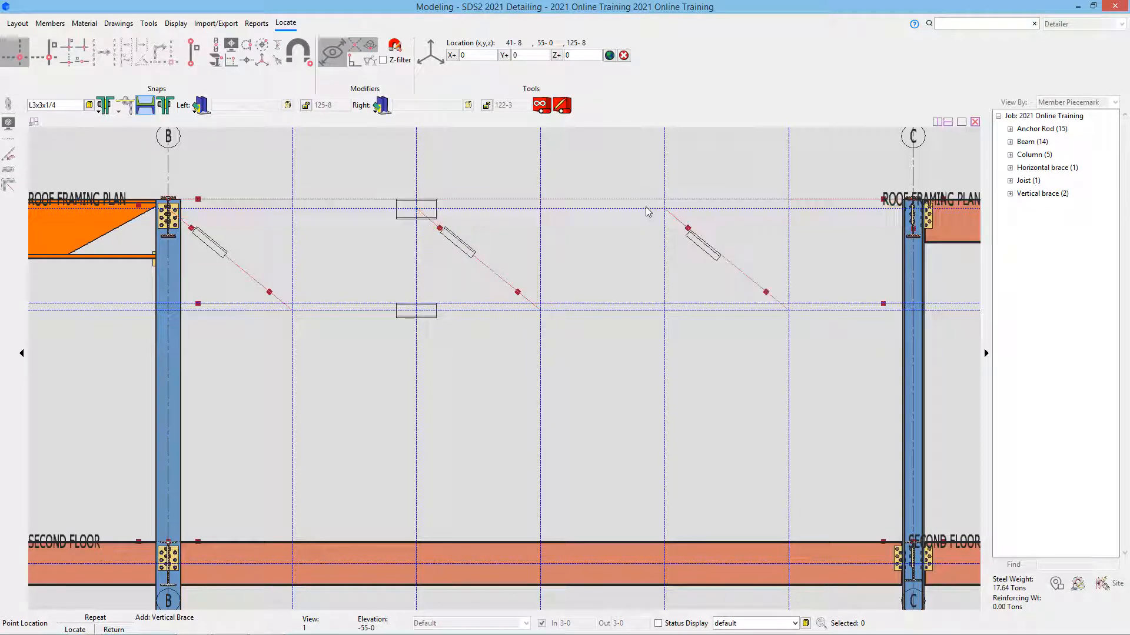
Step: Add upright L3x3x1/4 braces between the lower and upper truss work lines at all five vertical construction lines
click(293, 310)
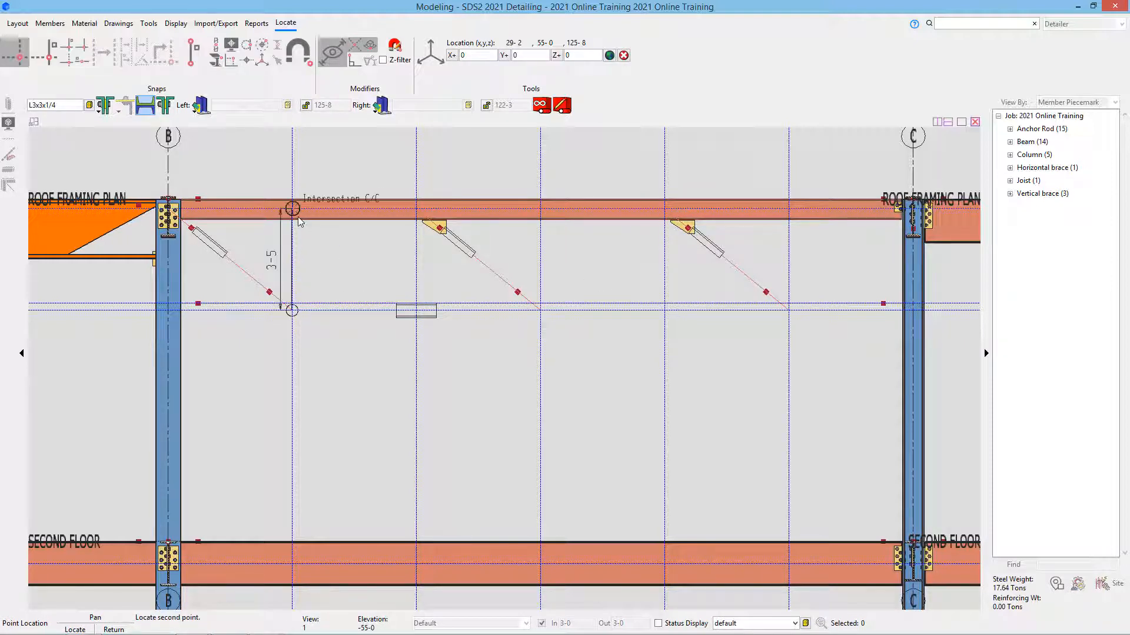
click(298, 218)
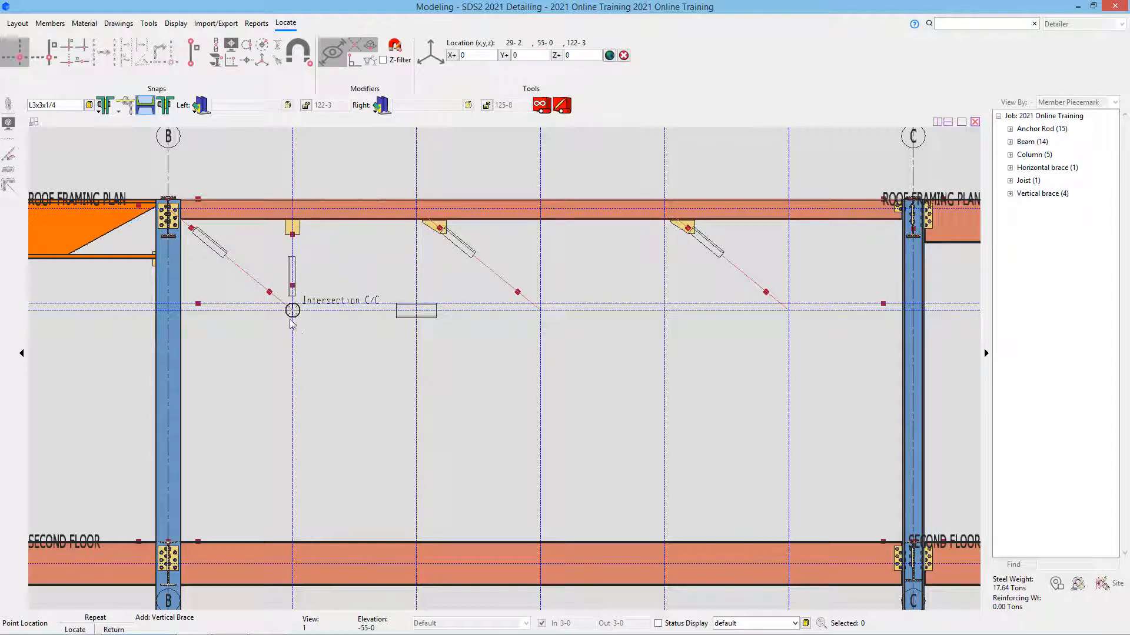
click(417, 310)
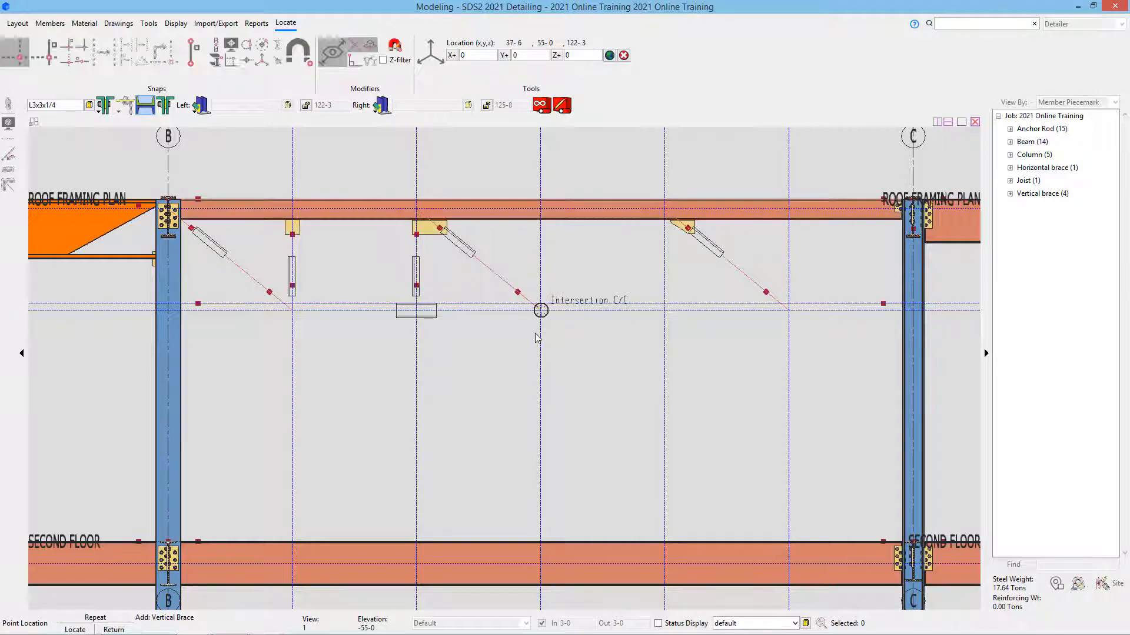
click(540, 310)
click(664, 310)
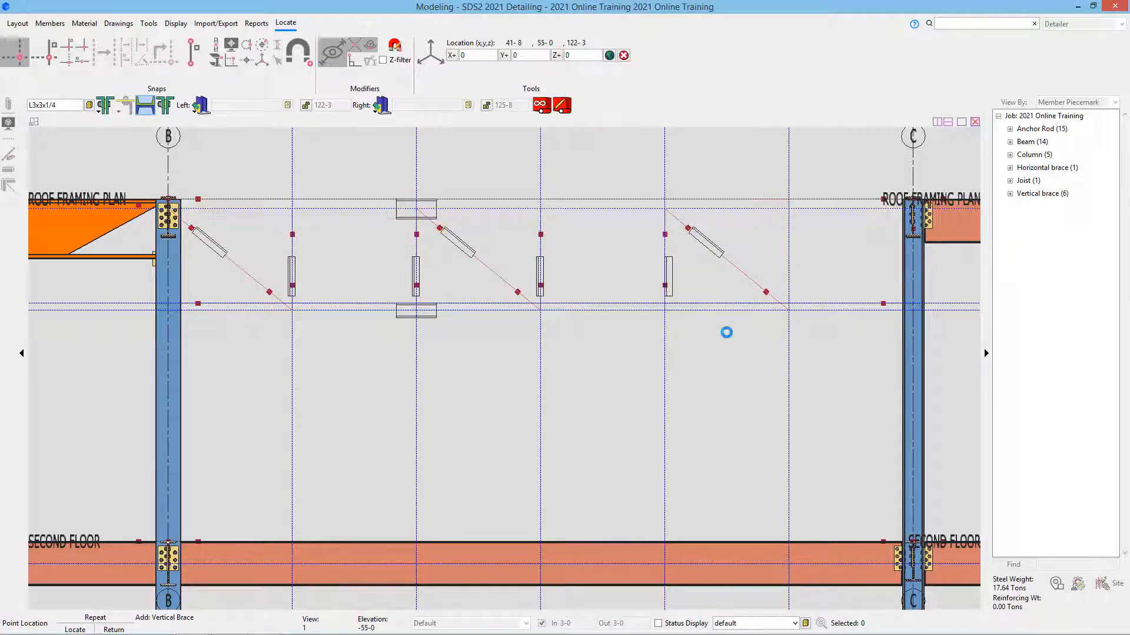
click(789, 310)
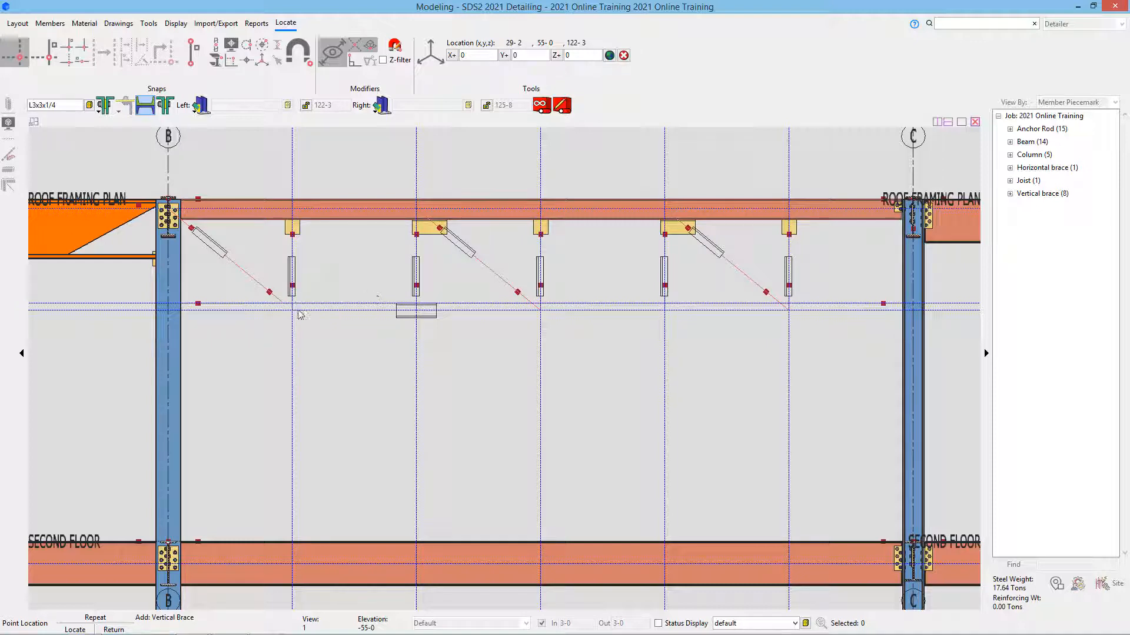
Step: Add three L3x3x1/4 braces rising from the first, third and fifth construction lines to the upper truss line, the last ending at grid C
click(292, 310)
click(426, 213)
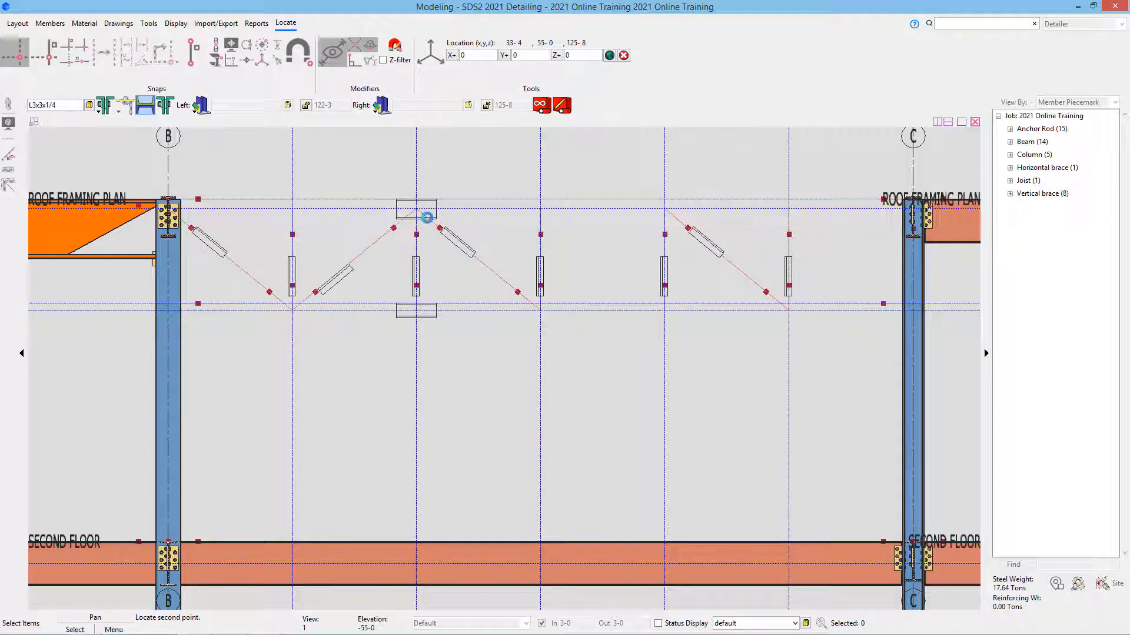
click(541, 310)
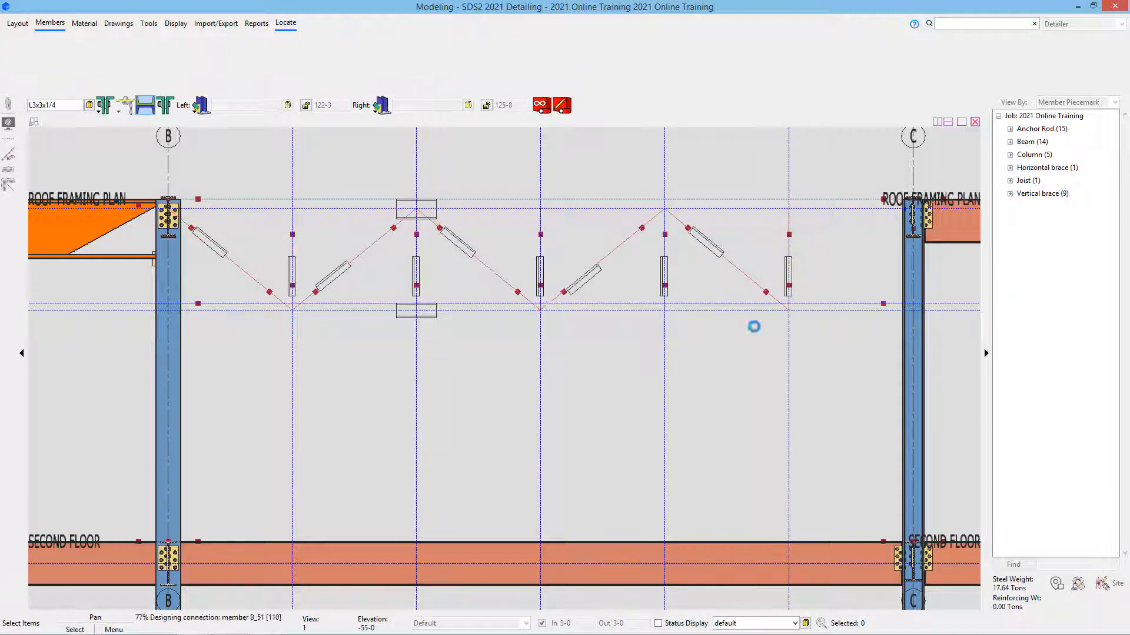
click(789, 310)
right_click(791, 321)
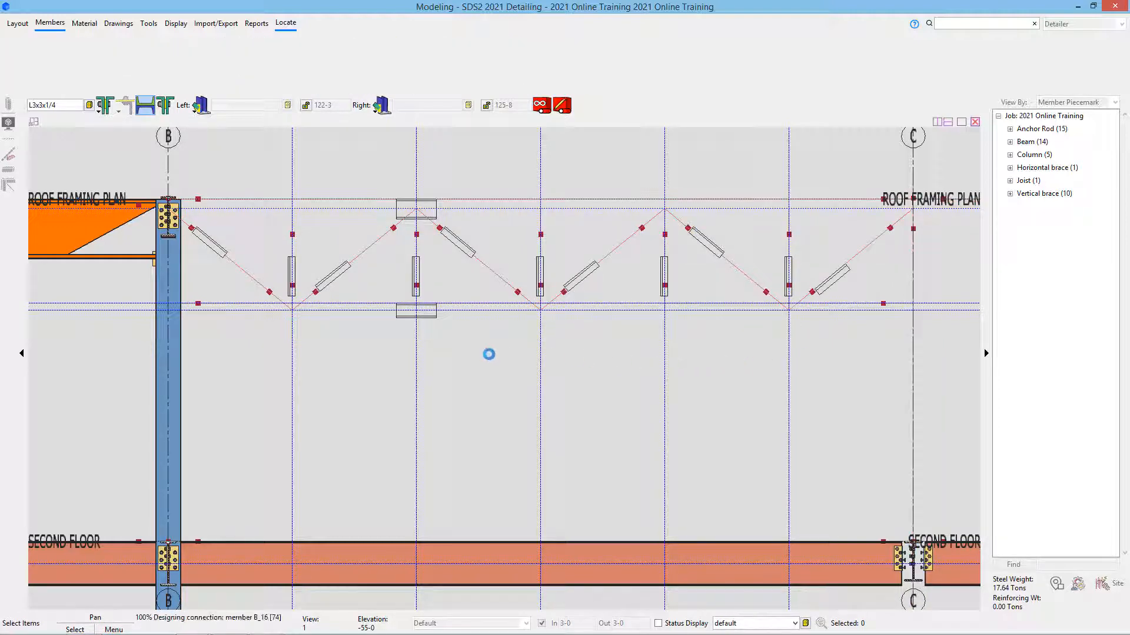
key(Return)
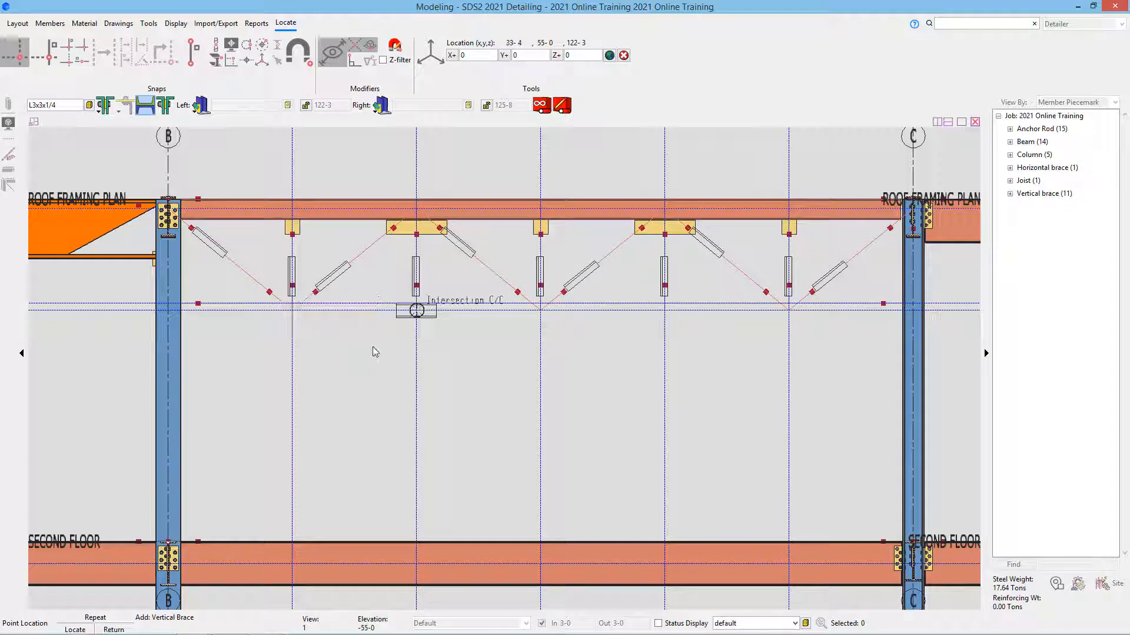
right_click(403, 347)
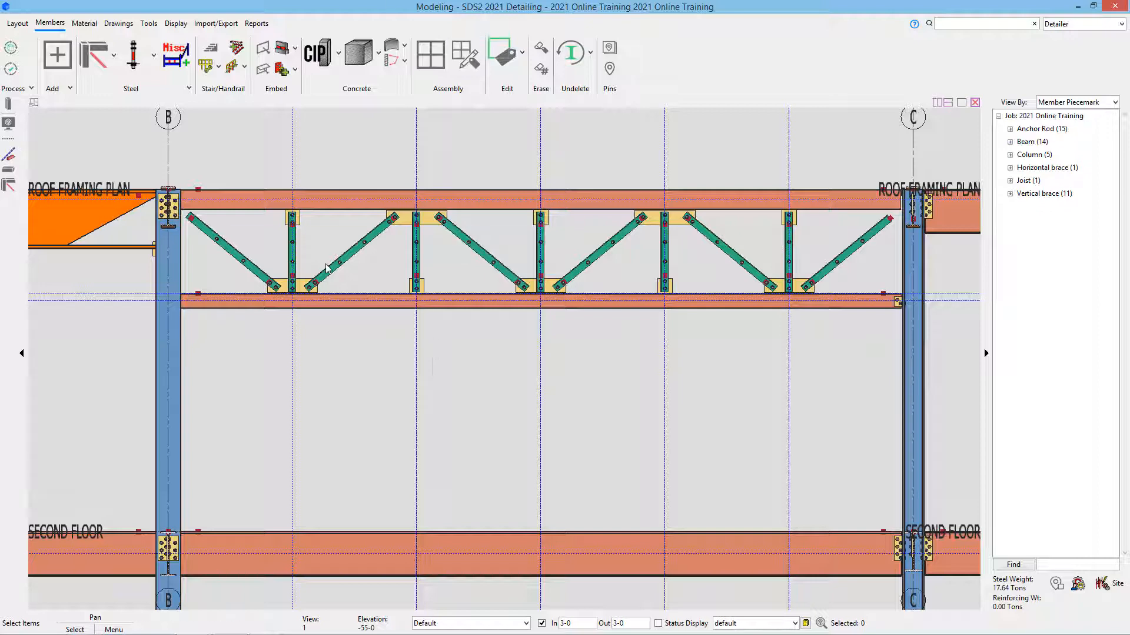
Step: Examine the left and right end connection information of the roof beam between grids B and C
double_click(331, 201)
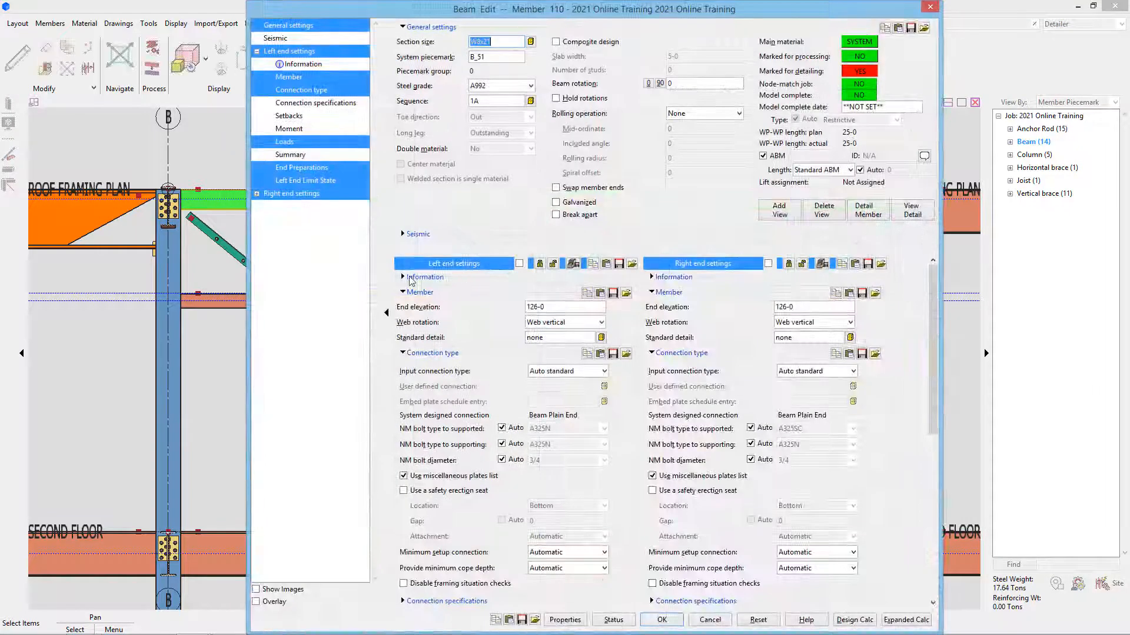
click(676, 278)
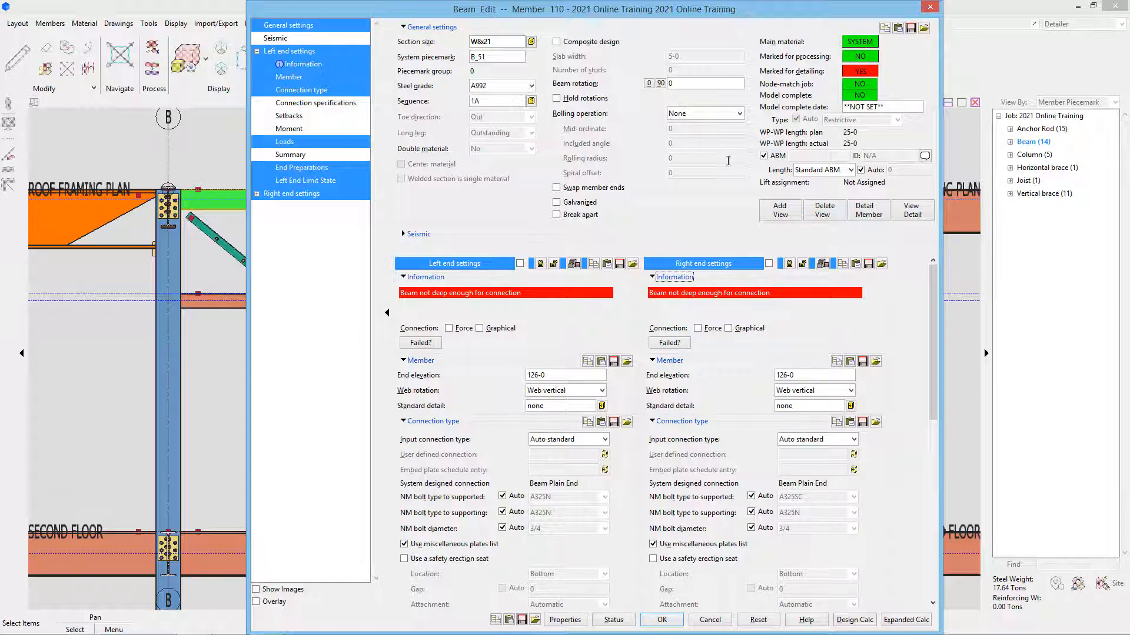
click(935, 7)
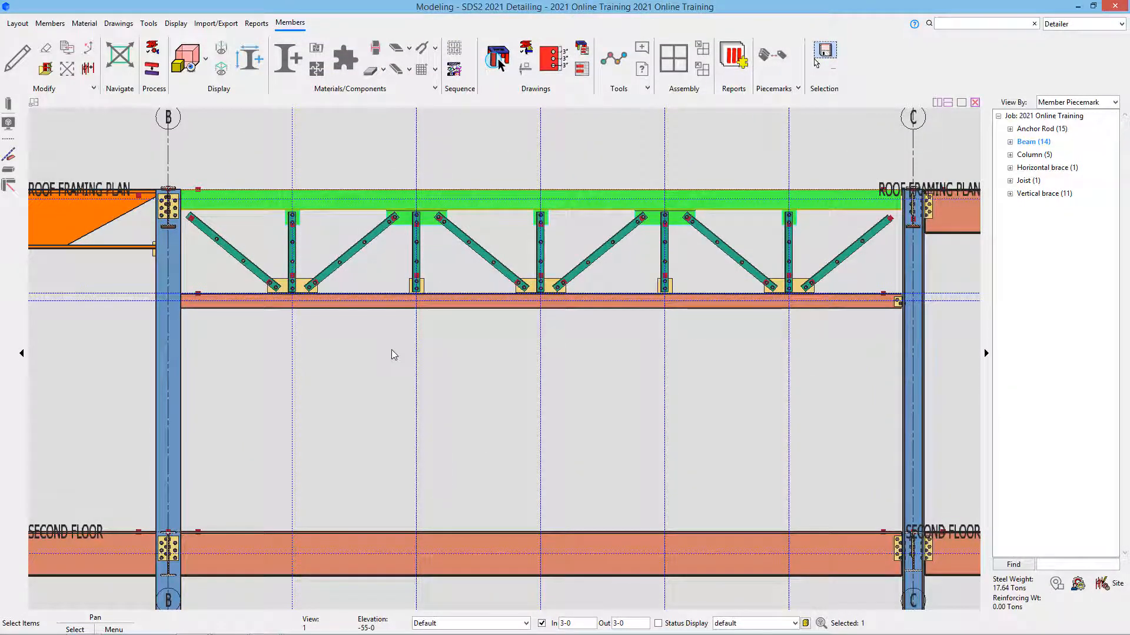